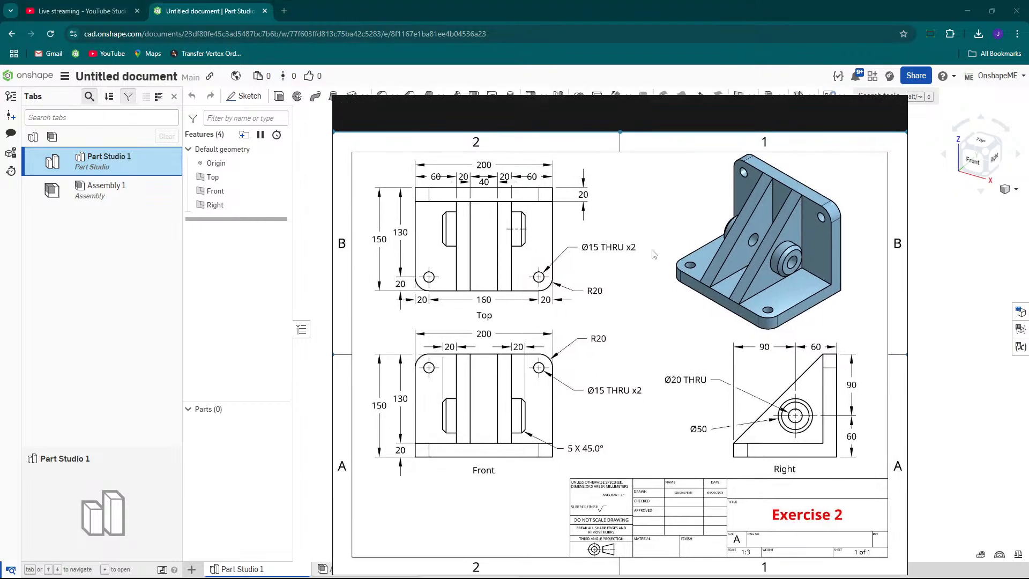
Move the reference drawing window out of the way of the modeling area.
mouse_move(537, 101)
left_mouse_down()
mouse_move(573, 116)
mouse_move(402, 99)
mouse_move(430, 86)
left_mouse_up()
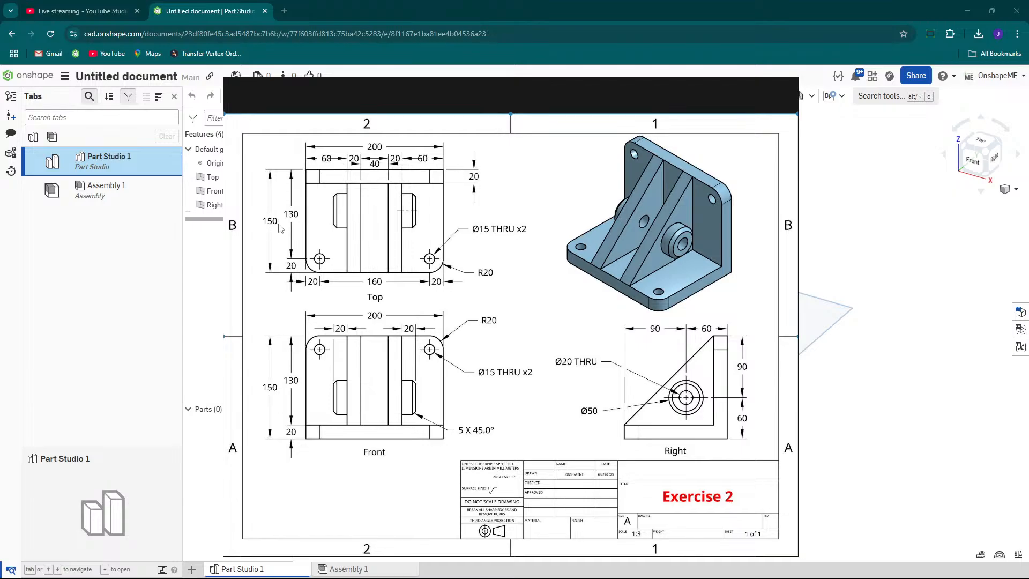
mouse_move(436, 87)
mouse_move(474, 89)
left_click_drag(475, 89, 985, 295)
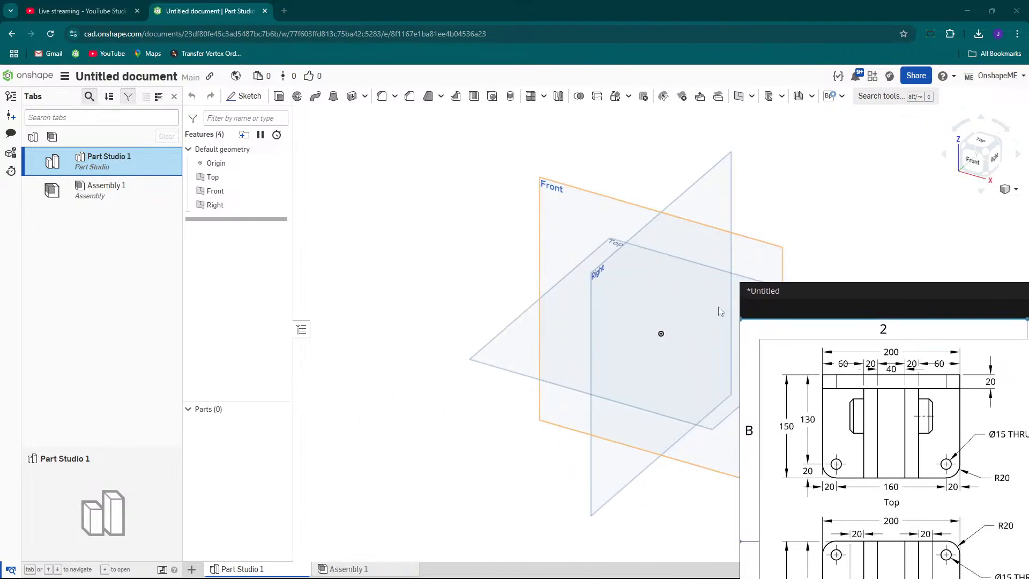
Start a new sketch on the Right plane.
left_click(597, 278)
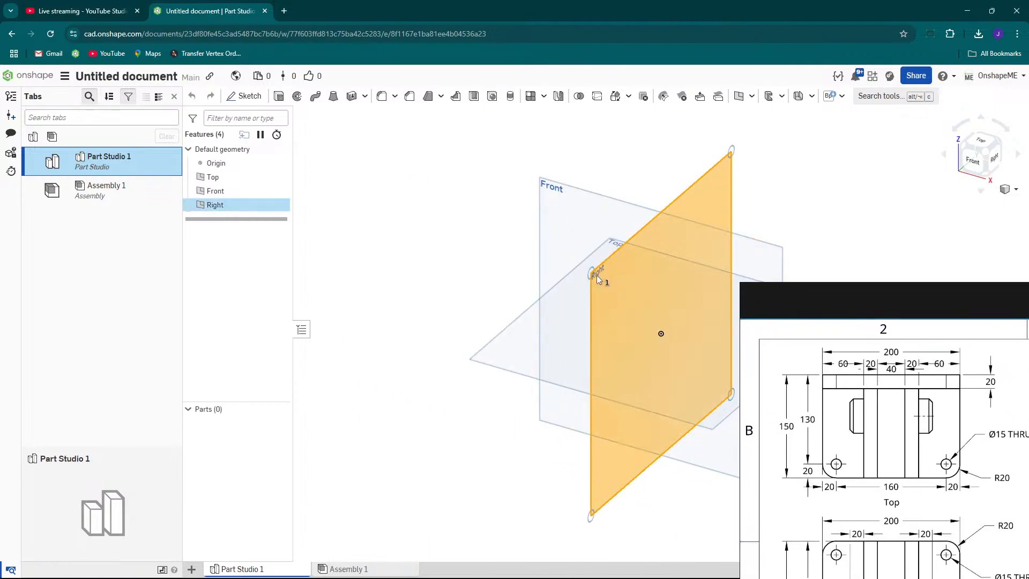
right_click(596, 275)
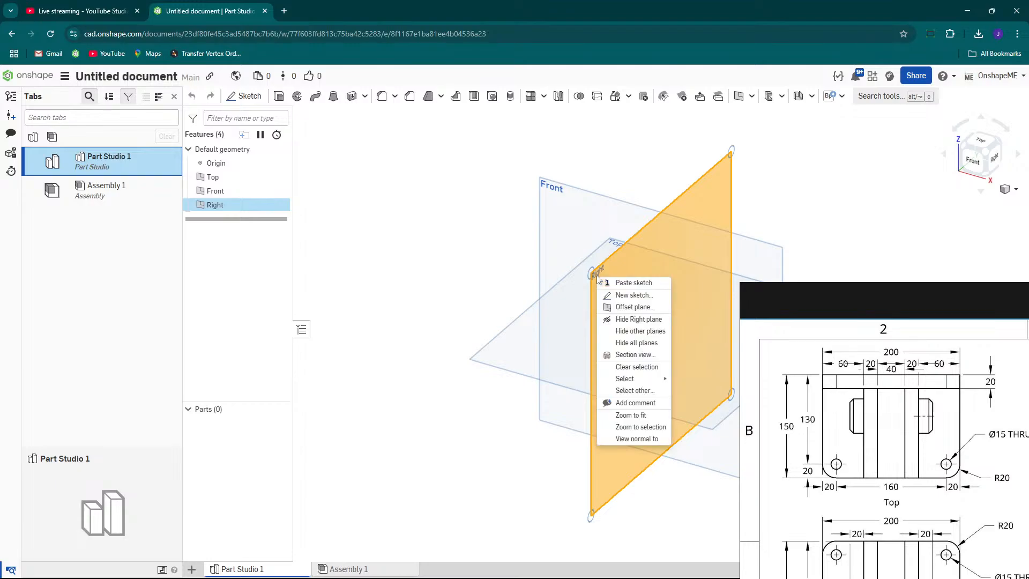
left_click(631, 296)
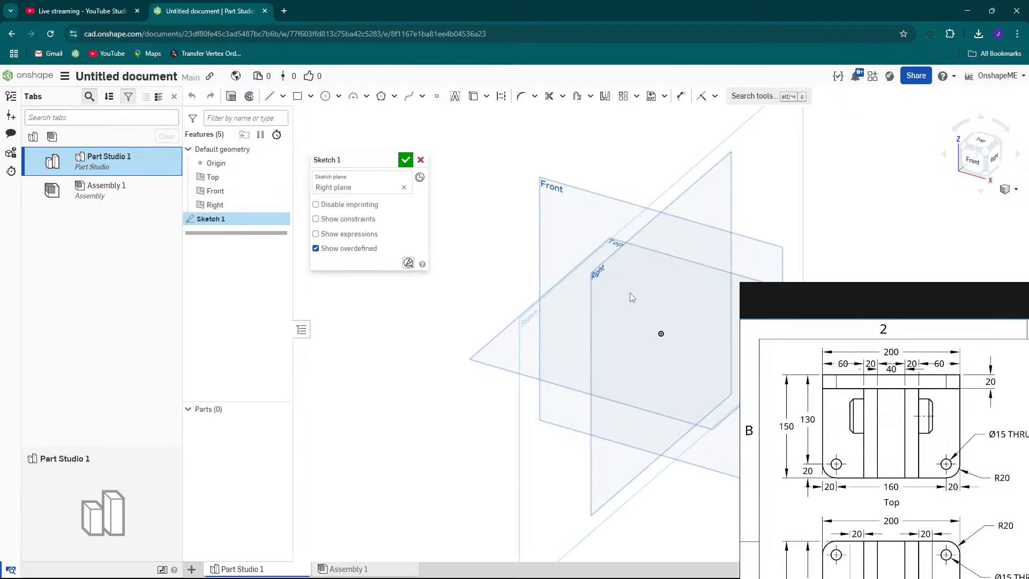
Draw a vertical line about 87 mm long upward from the origin.
scroll(512, 259, "down", 2)
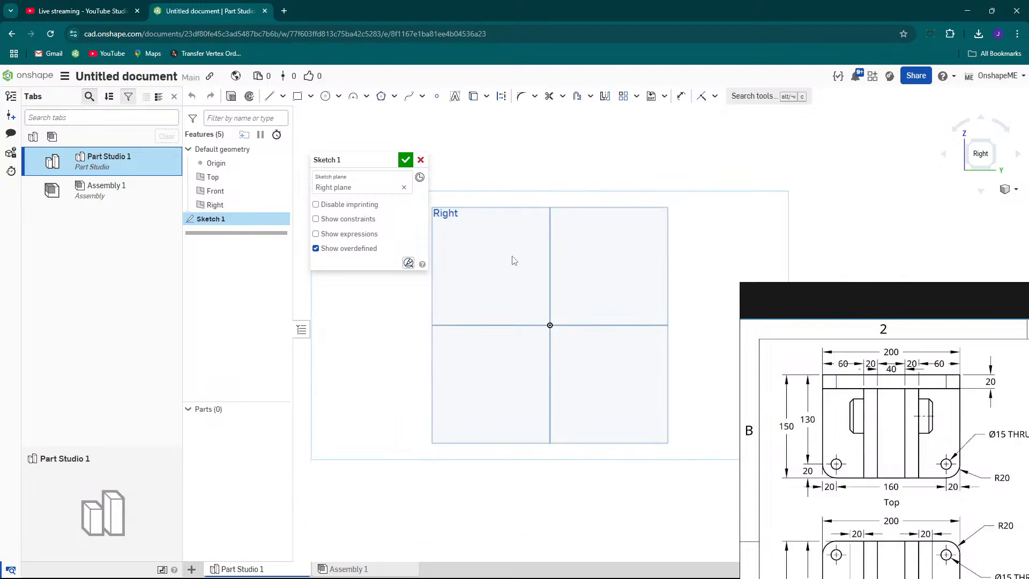
key("s")
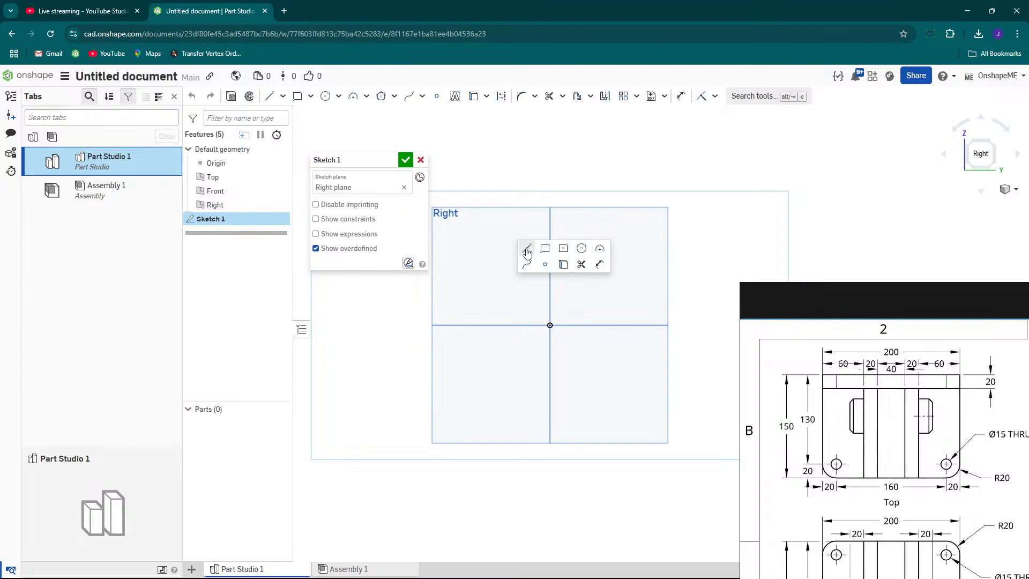
left_click(526, 250)
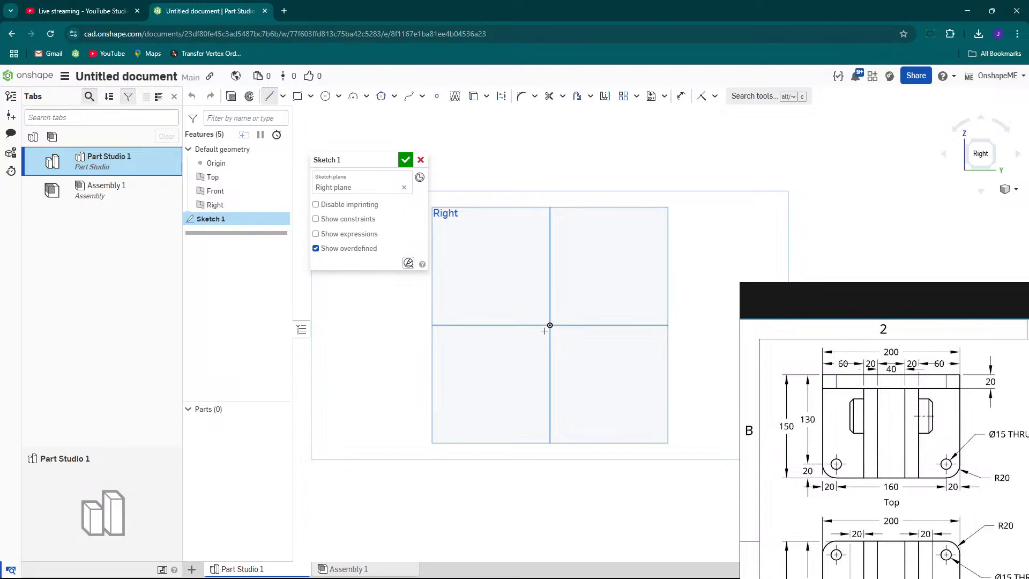
scroll(566, 341, "up", 3)
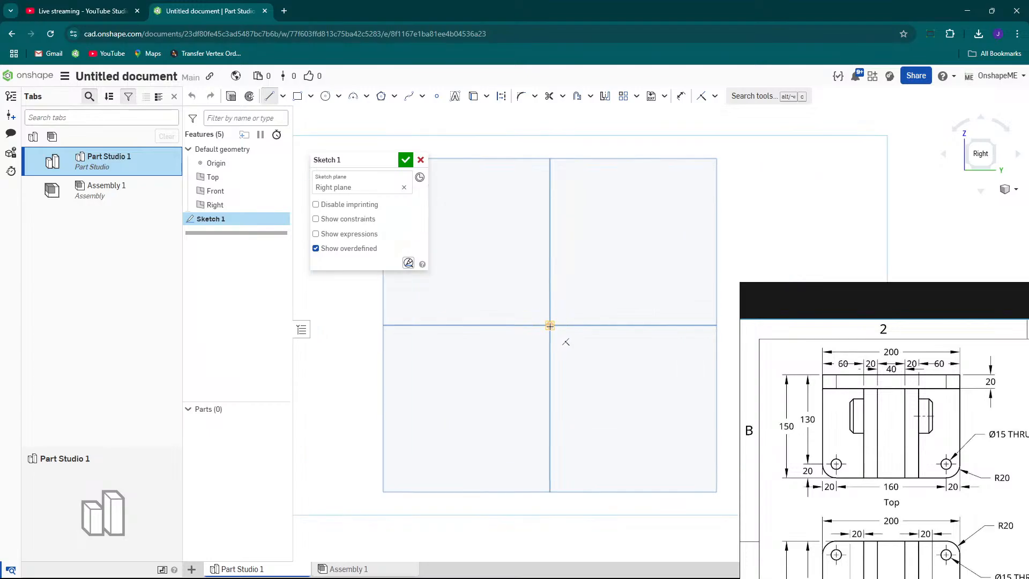
left_click_drag(788, 292, 838, 513)
left_click(549, 325)
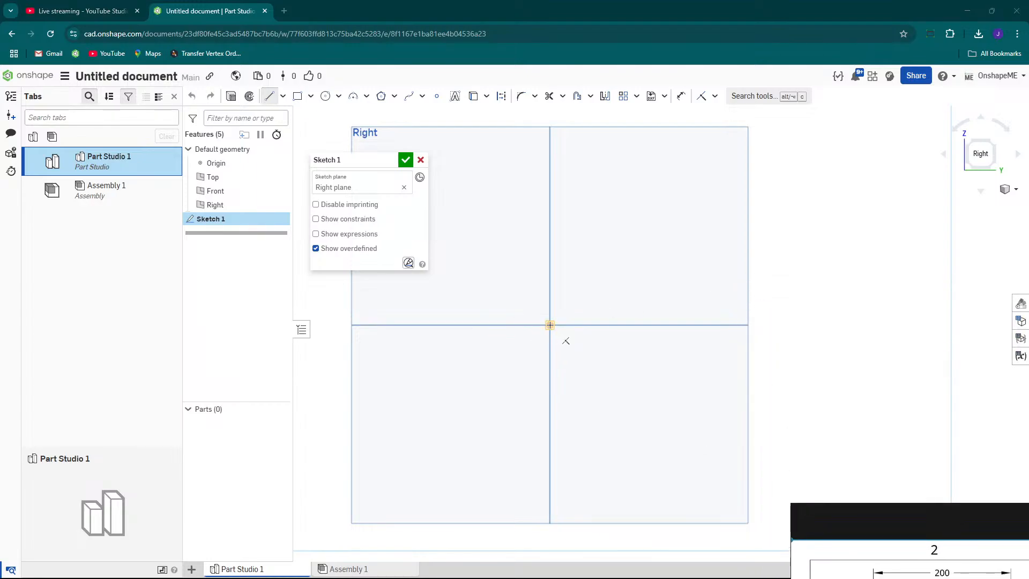
left_click(550, 148)
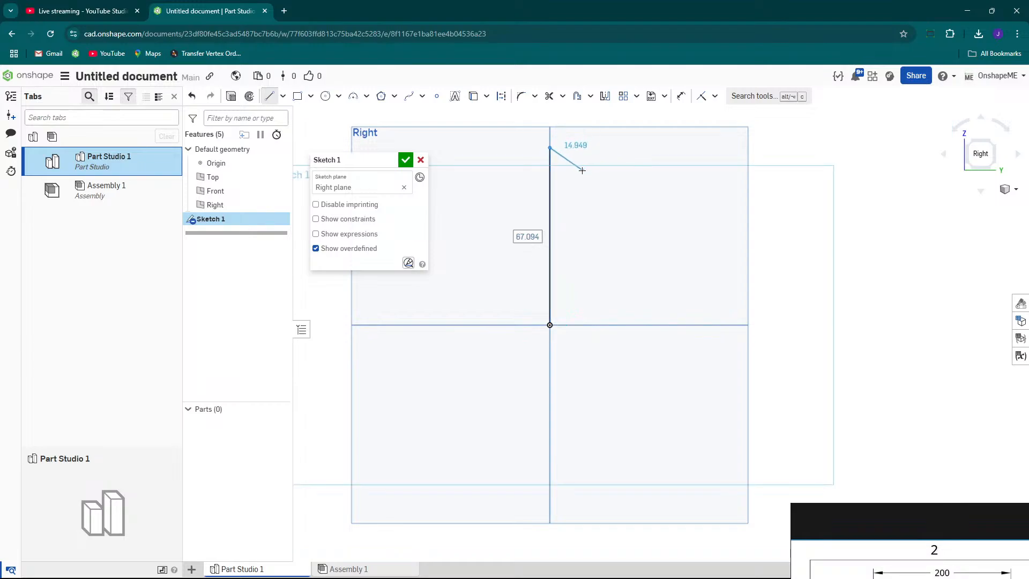
key("Escape")
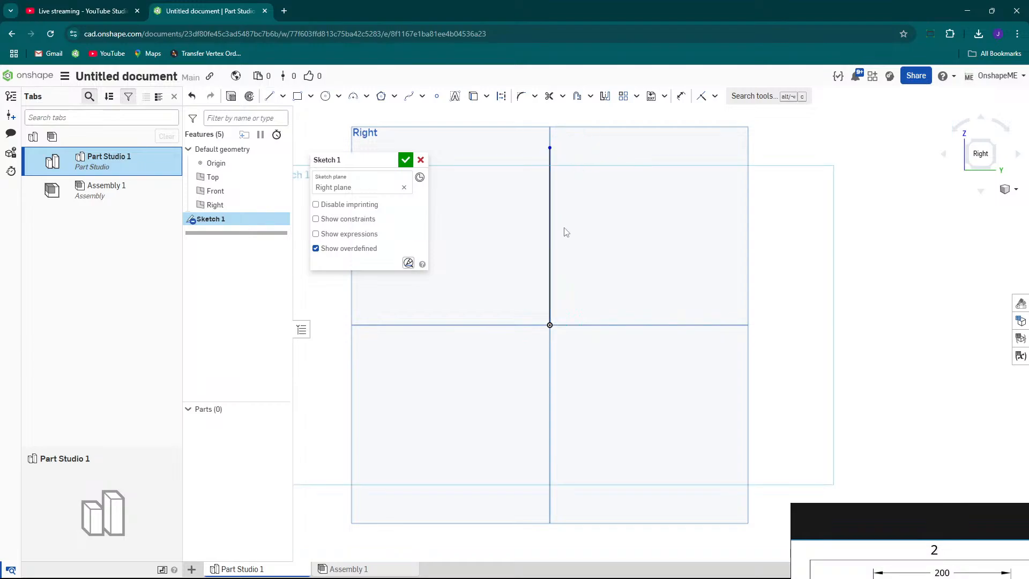
Draw a horizontal line about 50 mm long from the origin, opposite side from the Y direction.
scroll(561, 238, "down", 1)
scroll(484, 207, "up", 1)
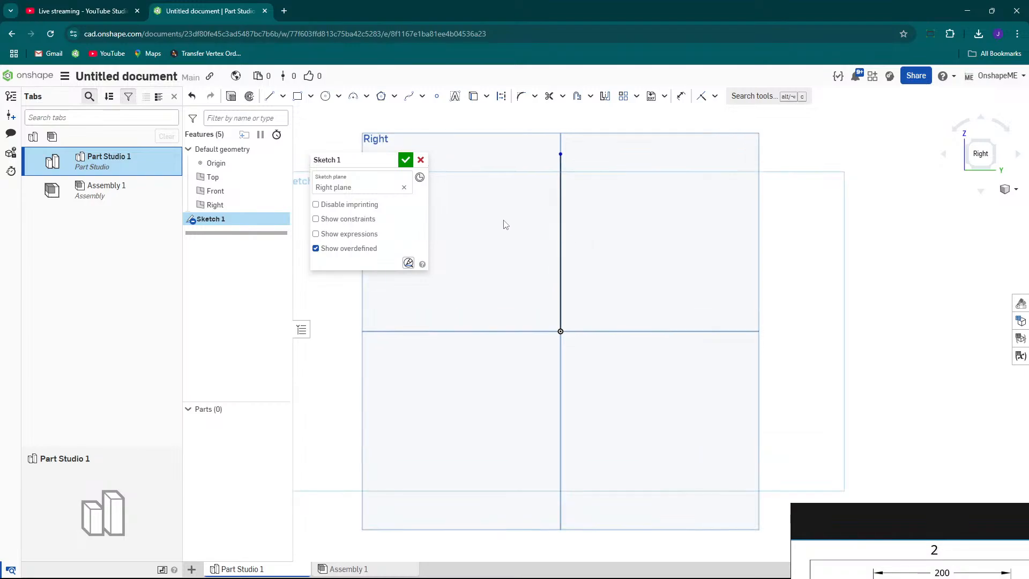
key("s")
left_click(516, 213)
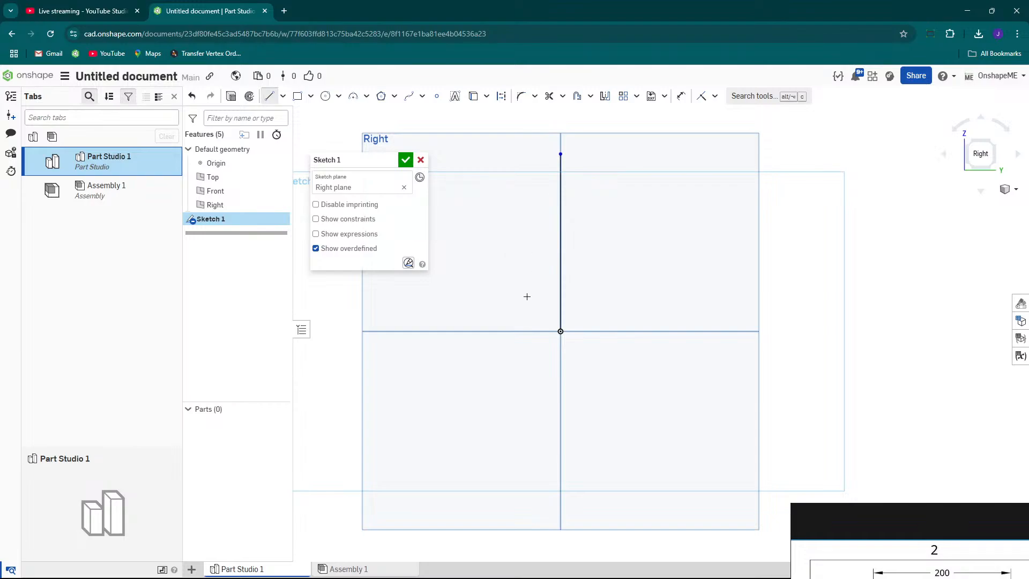
left_click(560, 332)
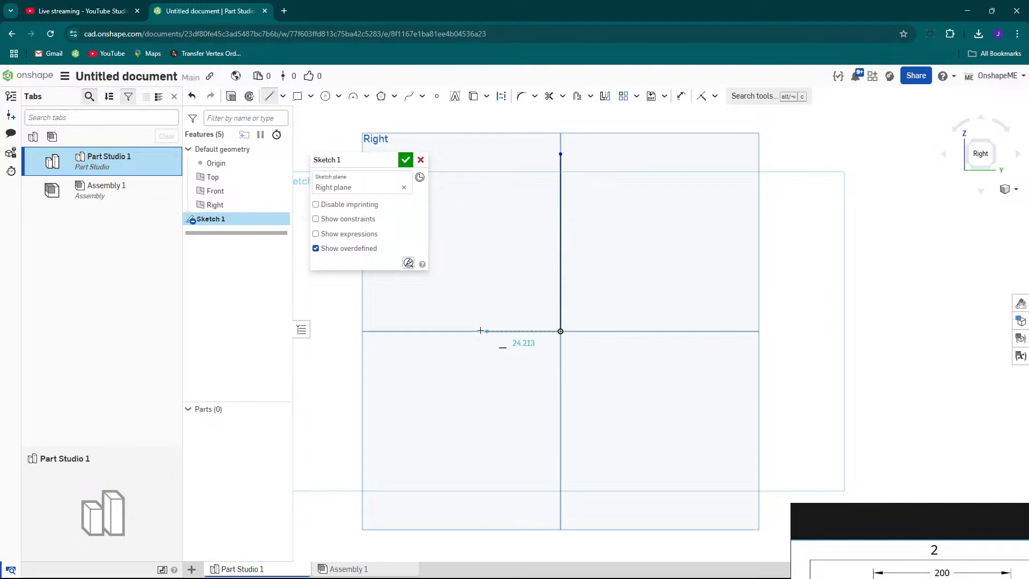
left_click(427, 331)
key("Escape")
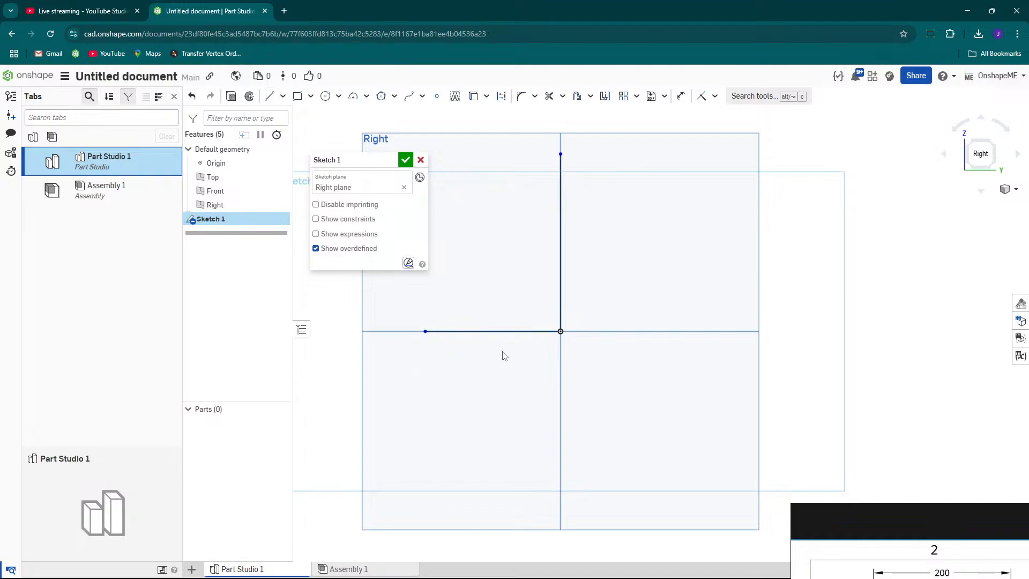
Apply an Equal constraint between the vertical and horizontal lines.
scroll(498, 358, "down", 1)
mouse_move(548, 317)
right_mouse_down()
mouse_move(571, 324)
mouse_move(550, 293)
mouse_move(543, 298)
right_mouse_up()
middle_click_drag(542, 298, 563, 317)
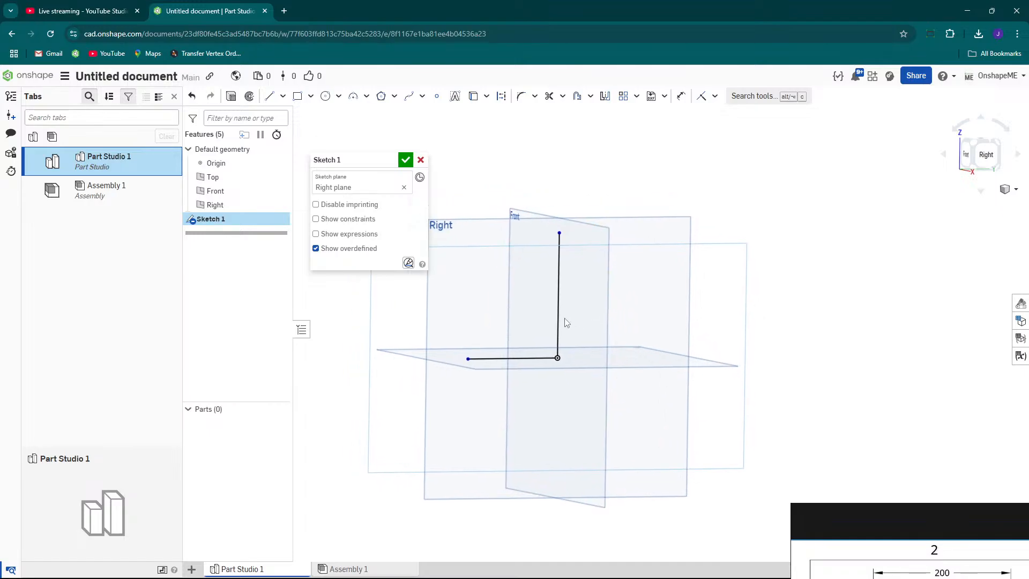
scroll(538, 323, "up", 1)
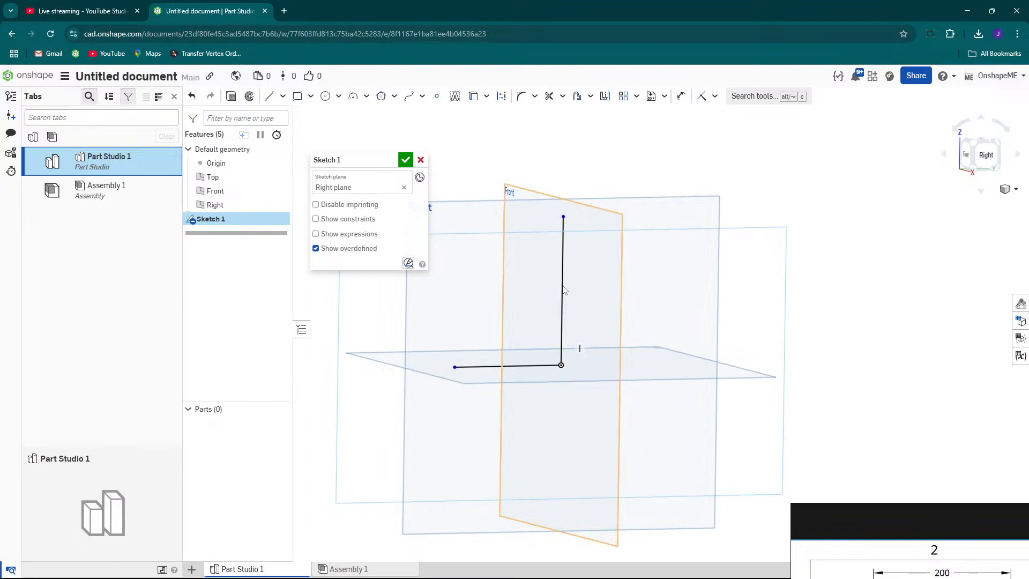
left_click(714, 96)
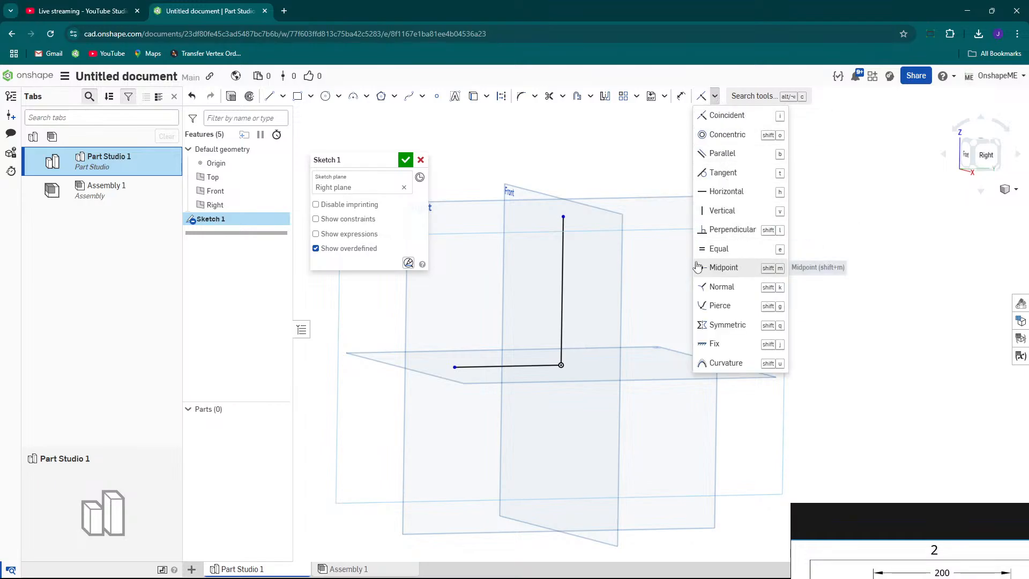
left_click(662, 146)
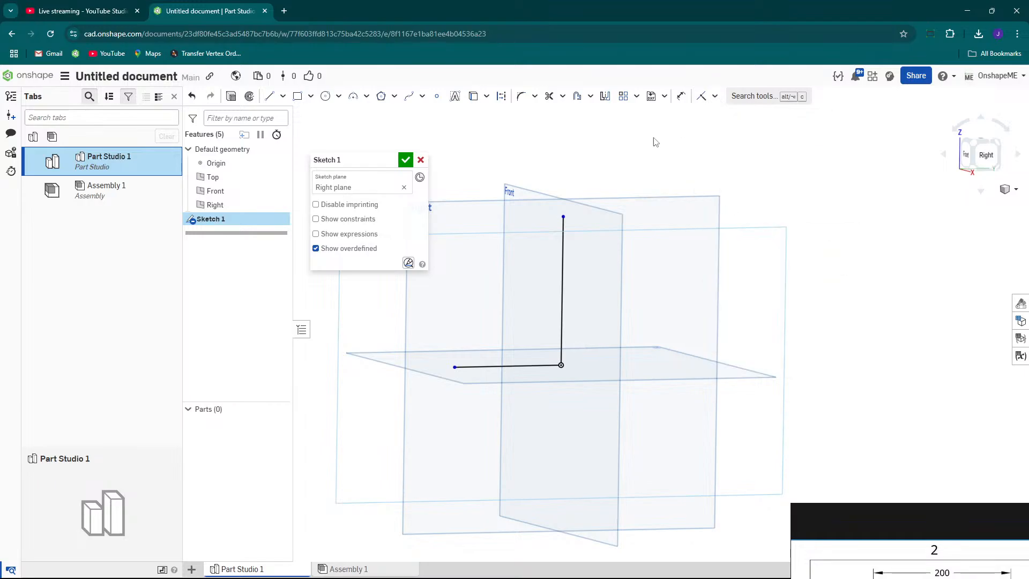
left_click(716, 97)
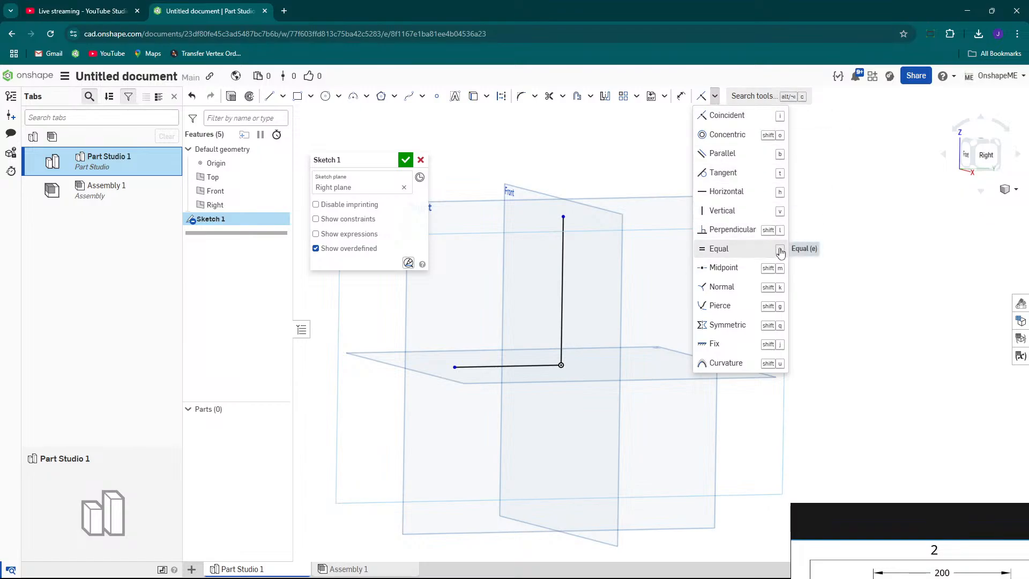
left_click(721, 253)
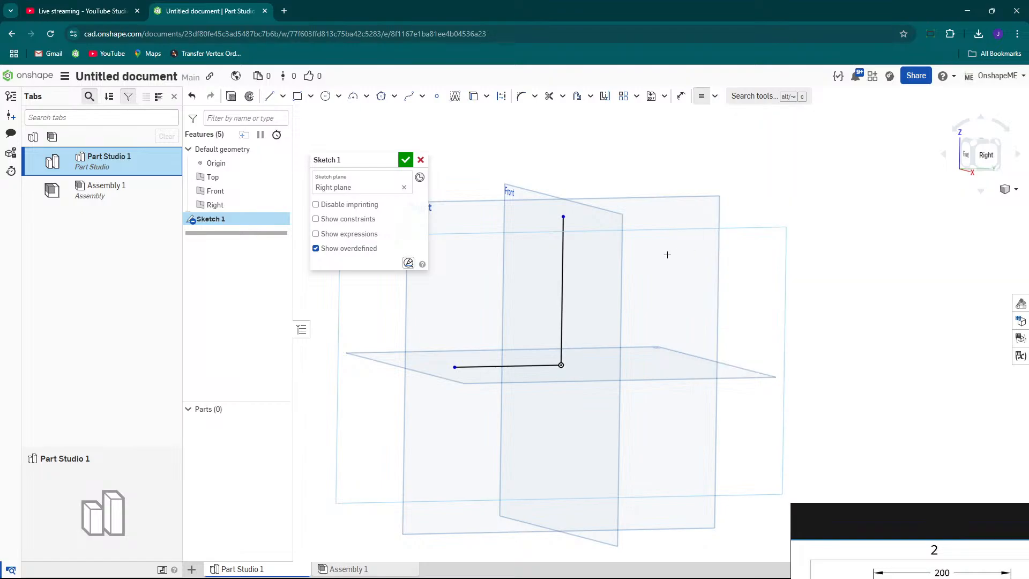
left_click(560, 291)
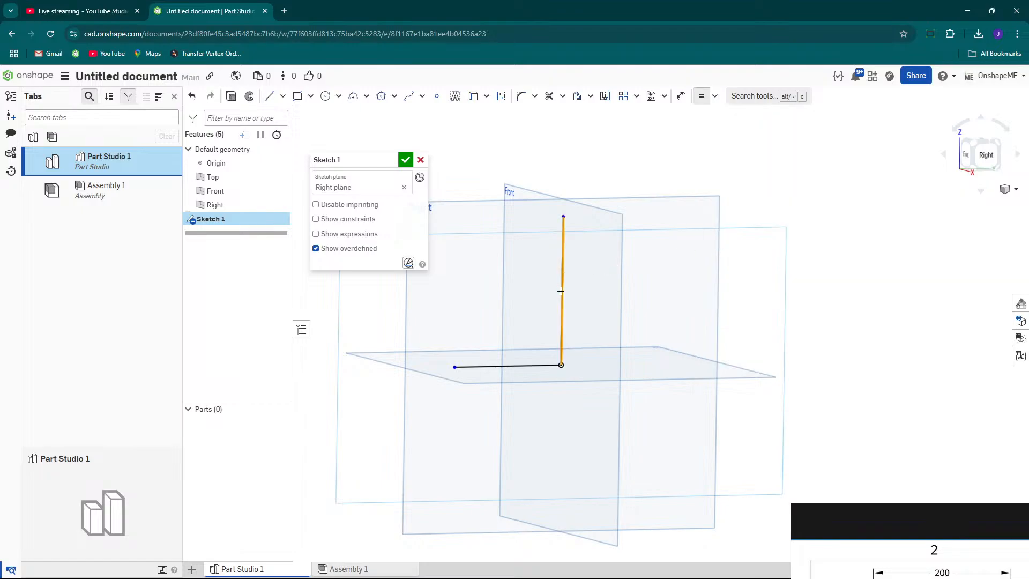
left_click(533, 367)
Drag the line endpoints to test that both lines stay equal in length.
right_click_drag(581, 277, 560, 268)
mouse_move(561, 252)
left_mouse_down()
mouse_move(564, 285)
mouse_move(566, 246)
left_mouse_up()
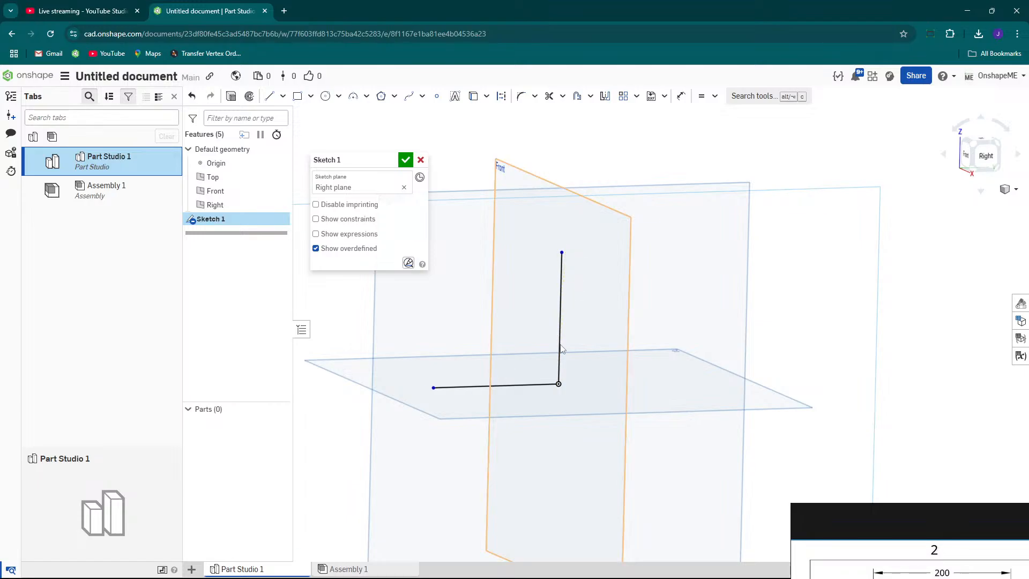
key("n")
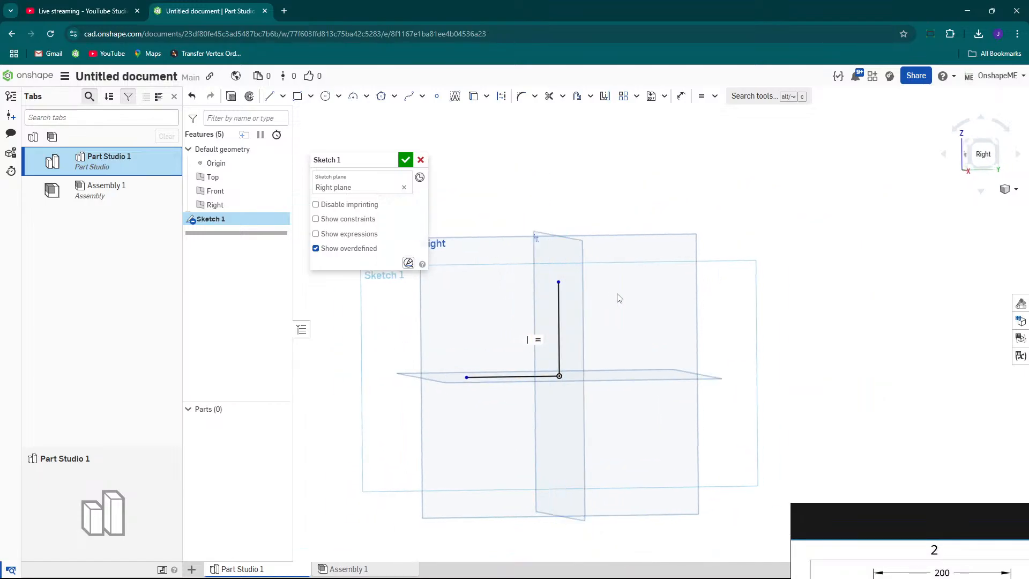
right_click_drag(613, 298, 623, 298)
scroll(523, 271, "up", 3)
right_click_drag(561, 290, 546, 311)
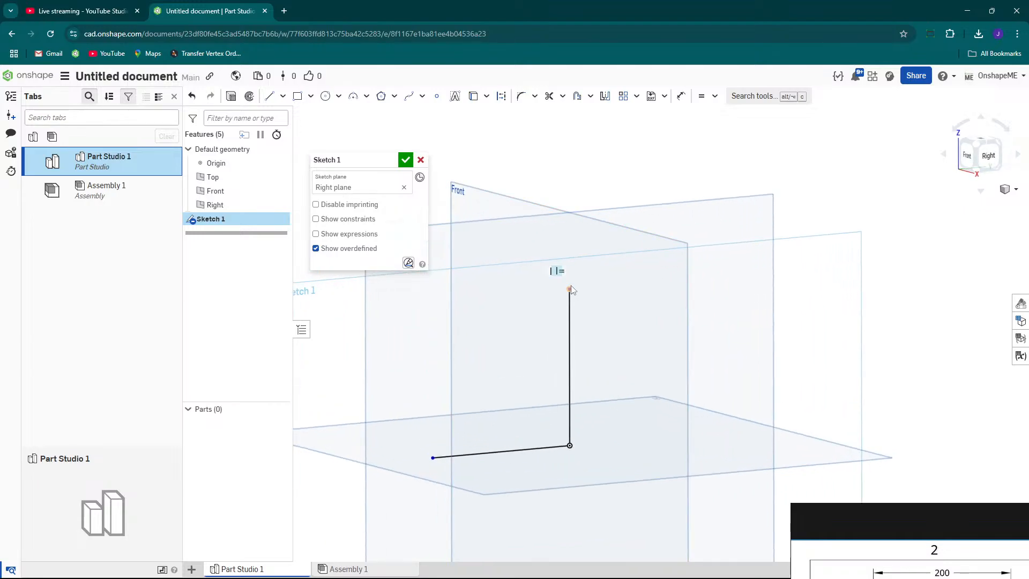
left_click_drag(571, 288, 570, 206)
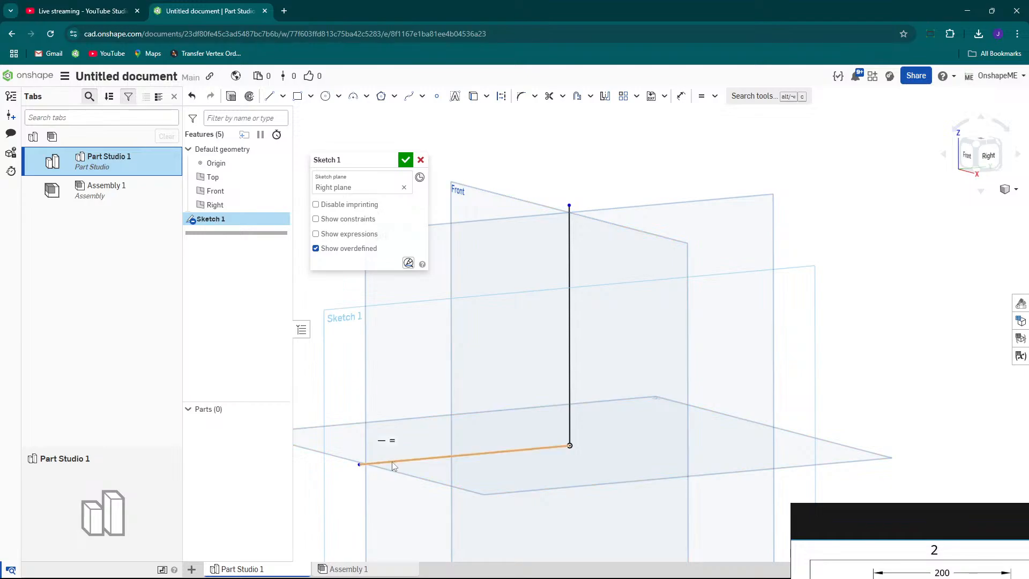
left_click_drag(362, 468, 342, 476)
scroll(540, 444, "down", 3)
right_click_drag(540, 443, 512, 445)
right_click_drag(548, 344, 558, 315)
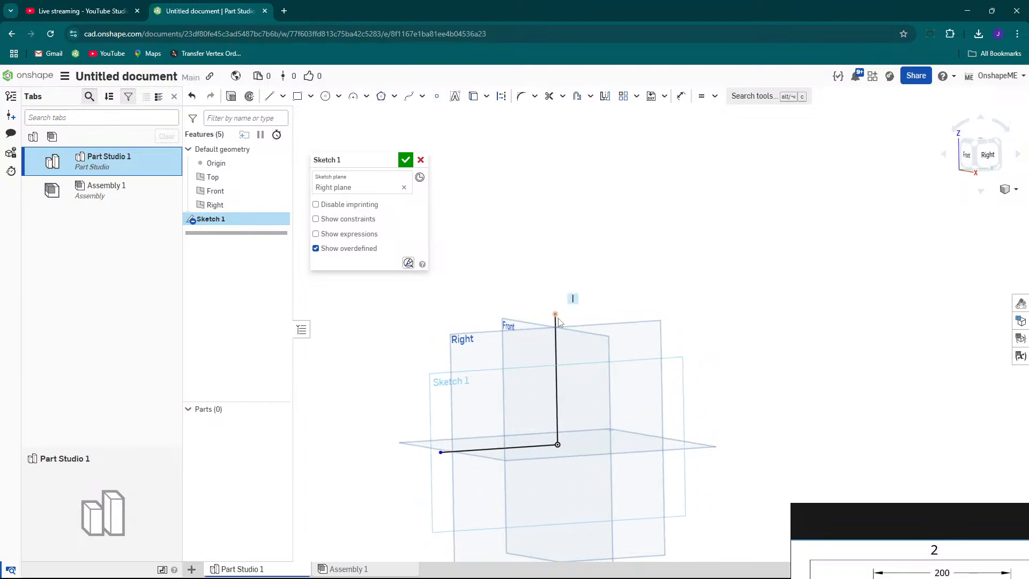
scroll(557, 313, "up", 3)
left_click_drag(555, 311, 560, 382)
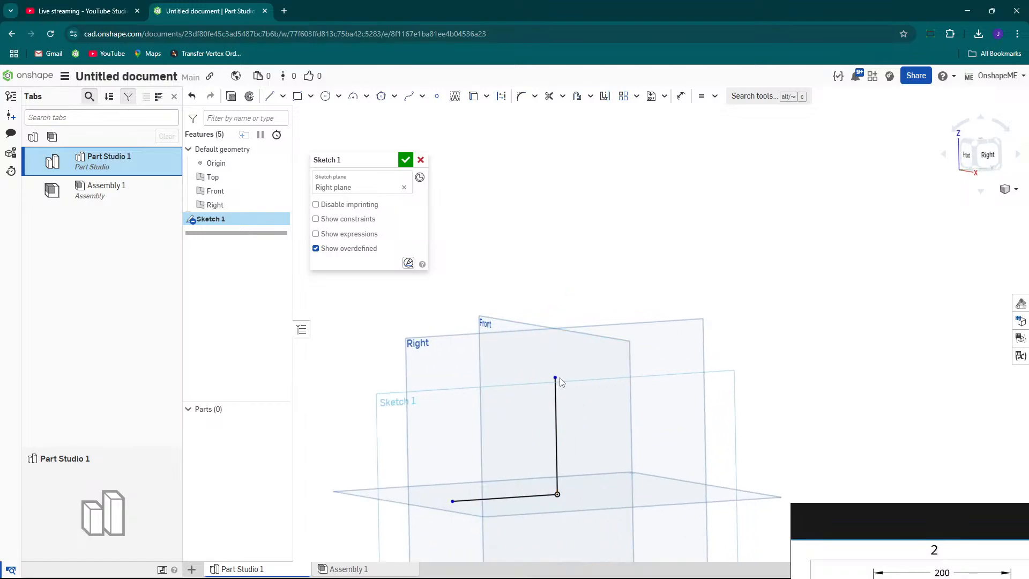
Examine the reference drawing's side view dimensions.
scroll(559, 382, "down", 3)
scroll(576, 383, "up", 1)
mouse_move(857, 511)
left_mouse_down()
mouse_move(645, 183)
mouse_move(607, 145)
left_mouse_up()
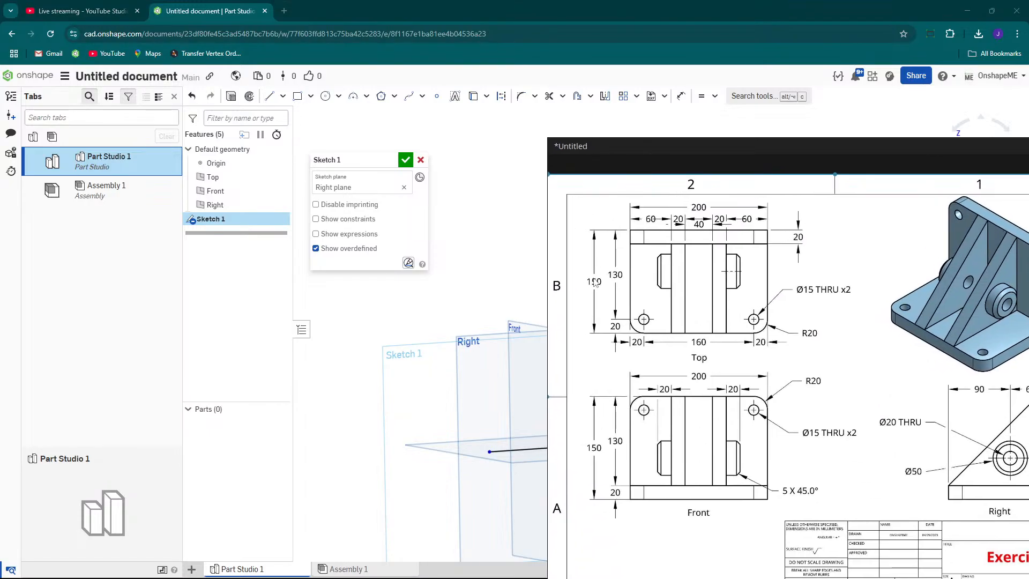
left_click_drag(679, 144, 840, 415)
scroll(635, 422, "up", 1)
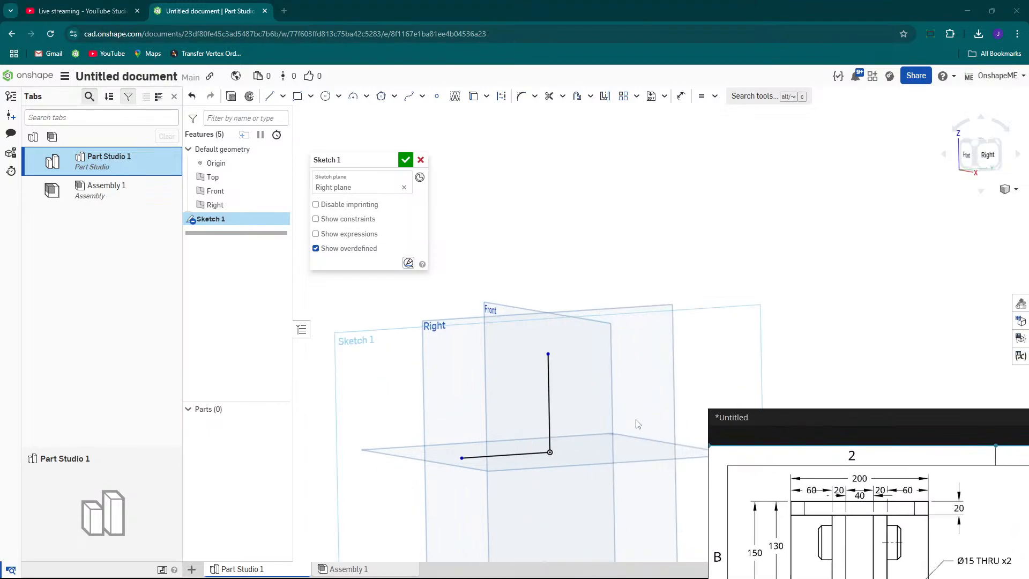
scroll(512, 404, "up", 1)
right_click_drag(511, 404, 503, 395)
Dimension the horizontal line and set its length to 150 mm.
key("s")
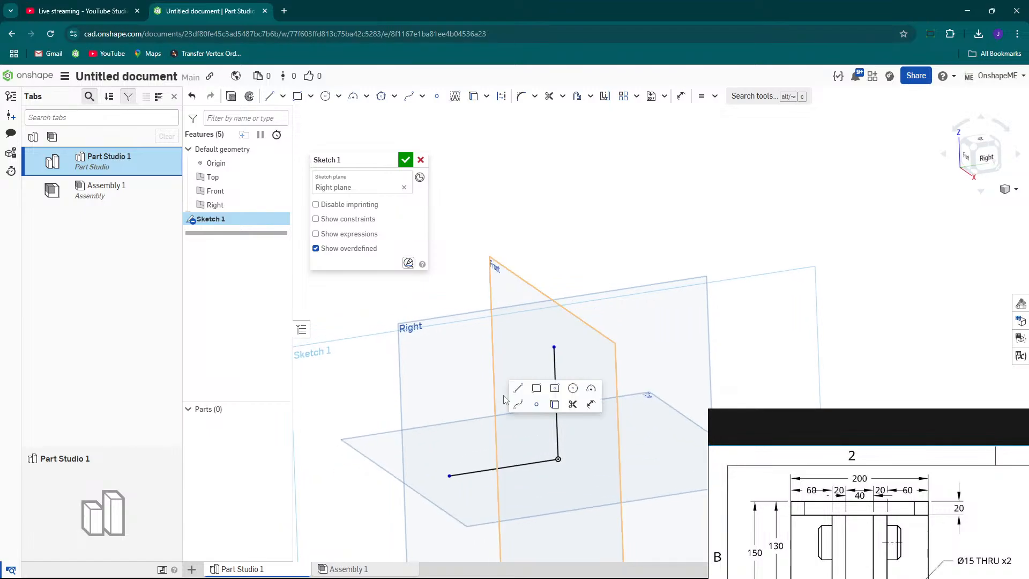
left_click(591, 404)
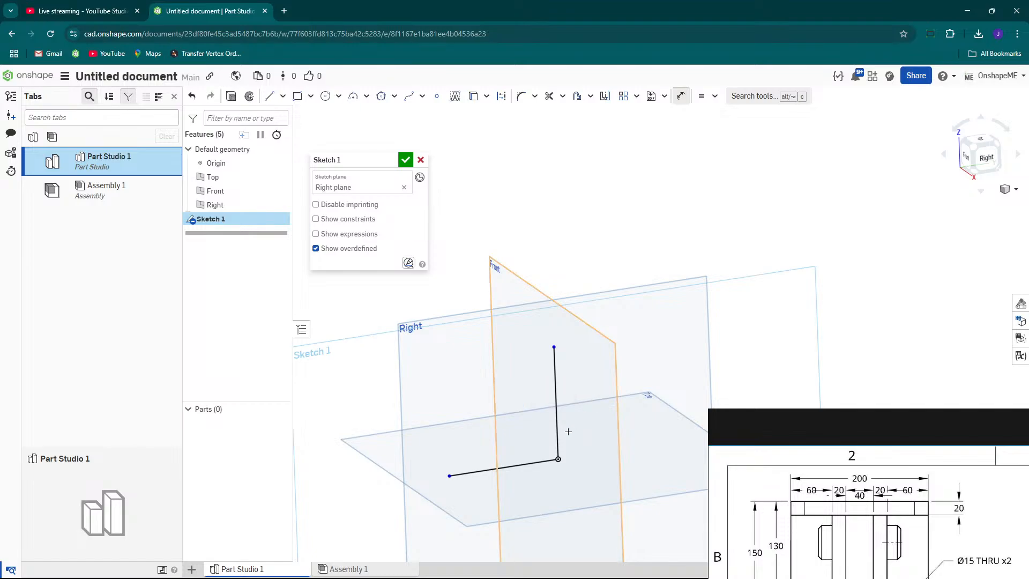
left_click(525, 464)
left_click(496, 287)
left_click_drag(790, 420, 863, 400)
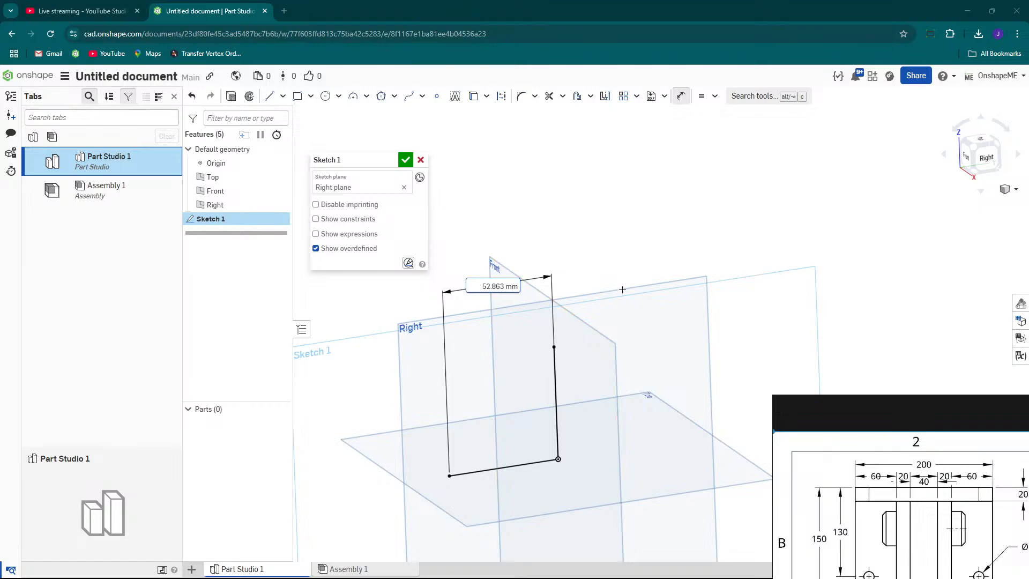
left_click(484, 286)
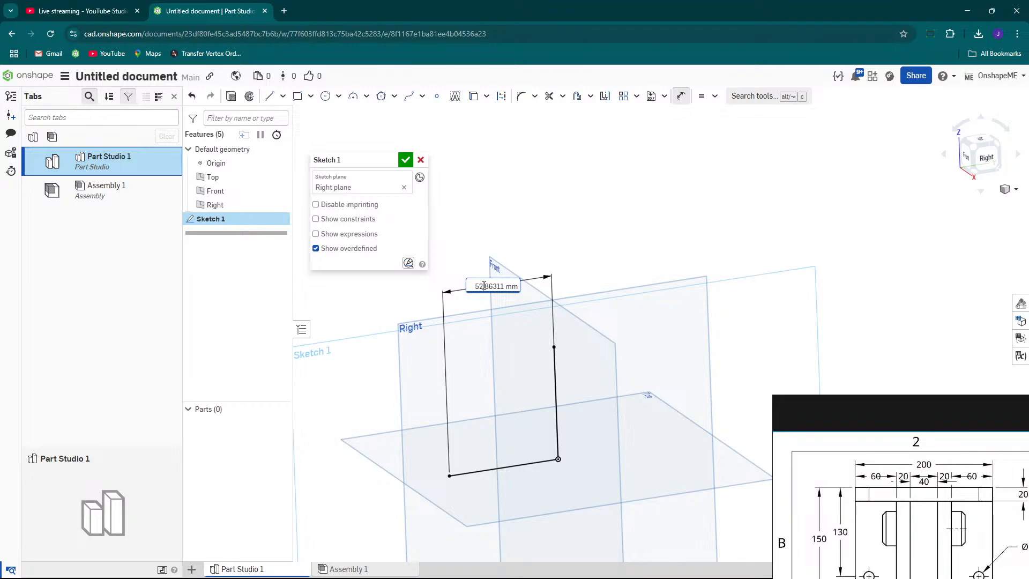
triple_click(484, 285)
type("150")
key("Return")
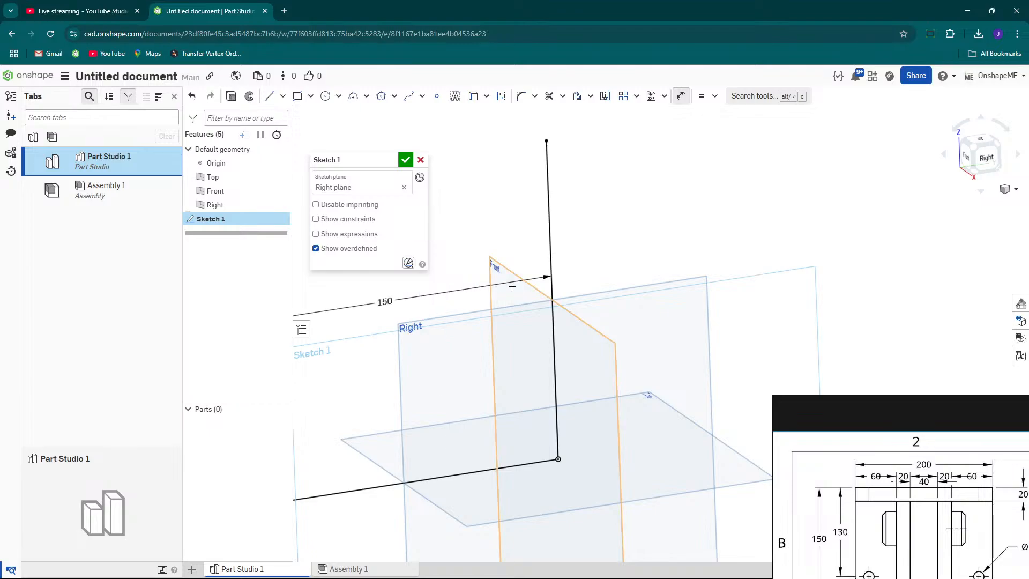
scroll(502, 286, "down", 5)
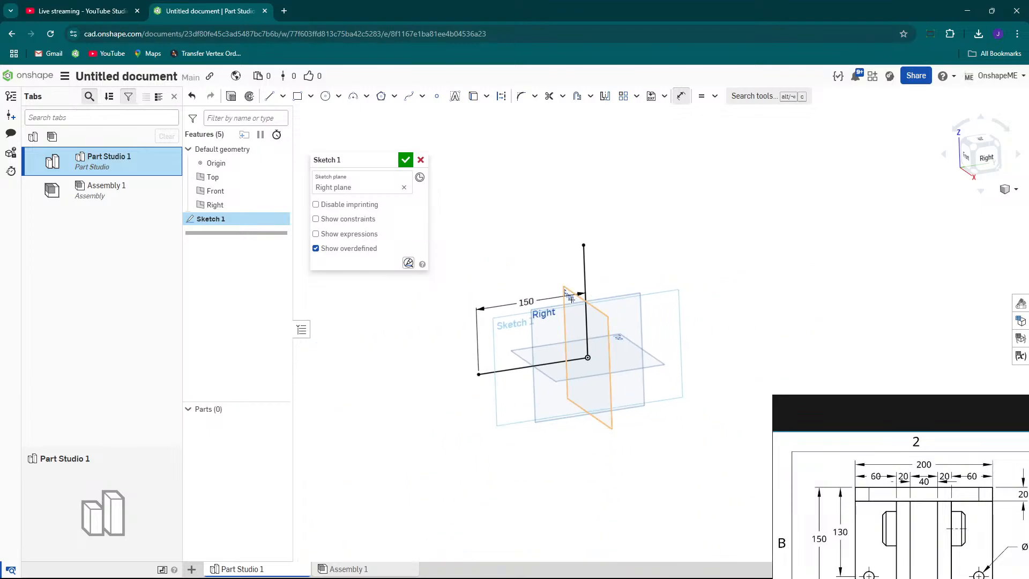
Review the reference drawing's top, front and right views alongside the sketch.
scroll(562, 304, "down", 3)
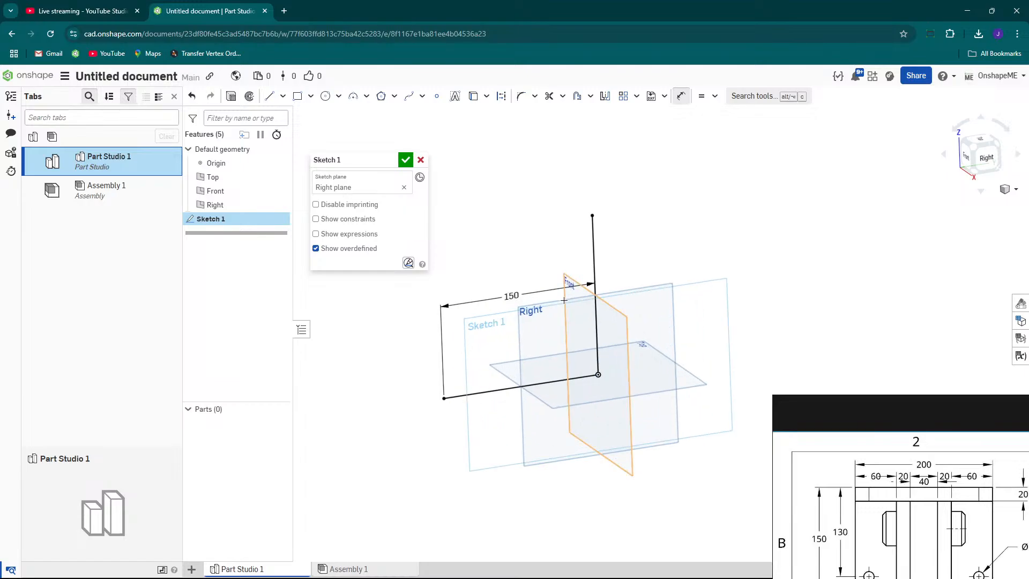
right_click_drag(627, 333, 677, 325)
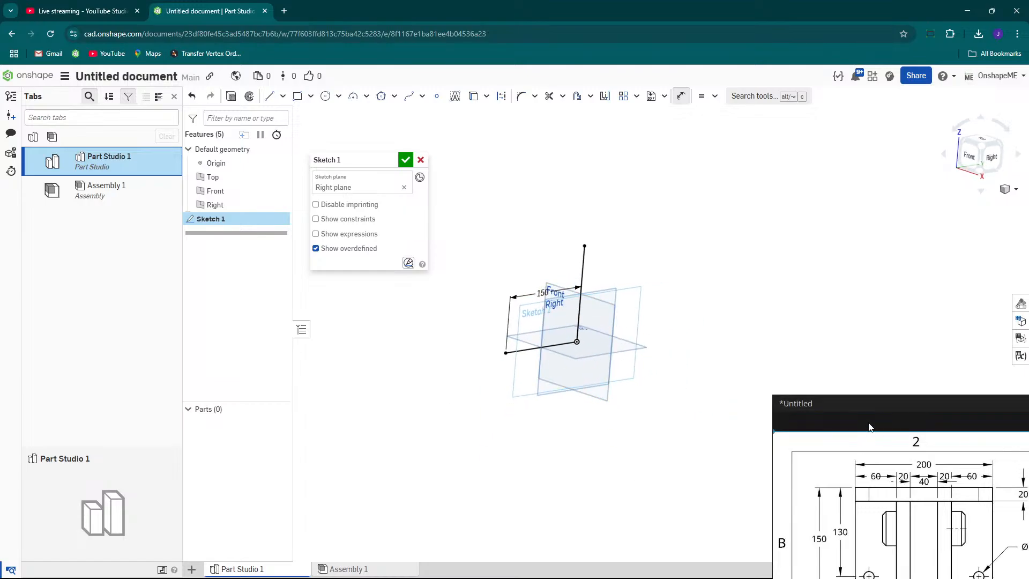
mouse_move(878, 405)
left_mouse_down()
mouse_move(695, 230)
mouse_move(520, 146)
mouse_move(391, 102)
mouse_move(401, 122)
left_mouse_up()
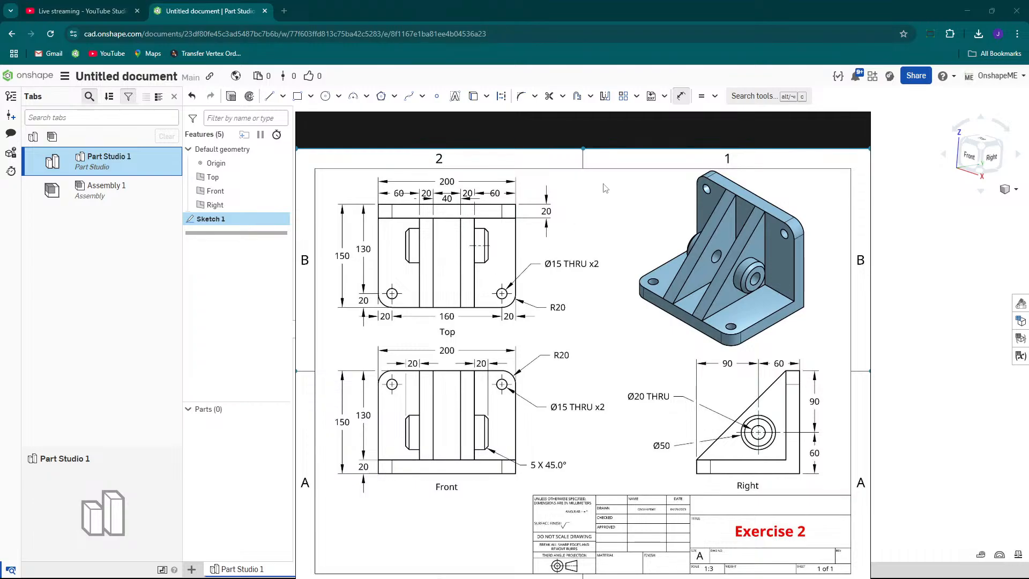
mouse_move(596, 114)
left_mouse_down()
mouse_move(753, 225)
mouse_move(599, 226)
left_mouse_up()
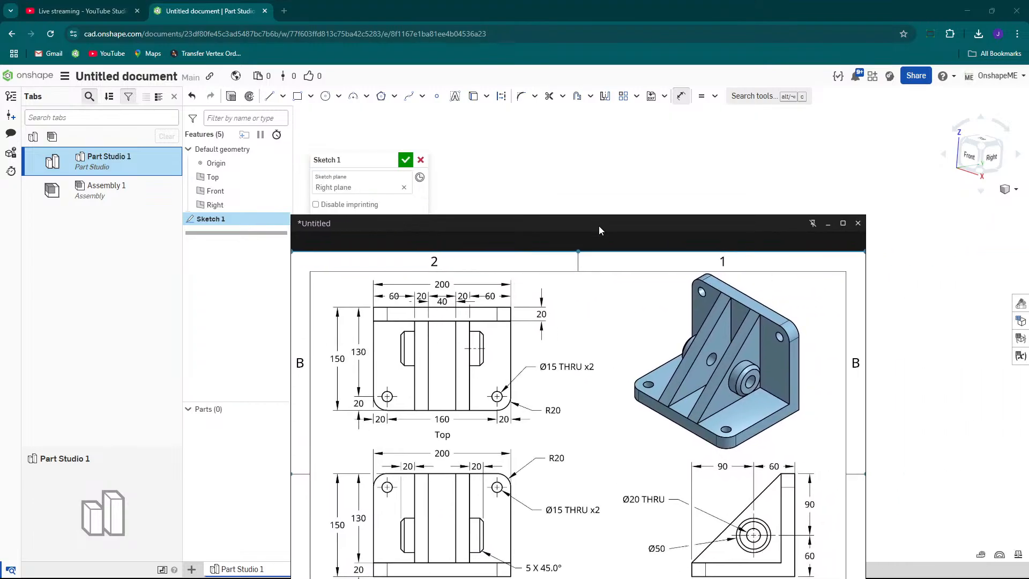
mouse_move(541, 222)
left_mouse_down()
mouse_move(863, 542)
mouse_move(876, 541)
left_mouse_up()
scroll(641, 365, "up", 3)
mouse_move(574, 326)
right_mouse_down()
mouse_move(557, 316)
mouse_move(606, 323)
mouse_move(581, 319)
mouse_move(581, 333)
right_mouse_up()
scroll(589, 343, "down", 2)
scroll(577, 330, "up", 2)
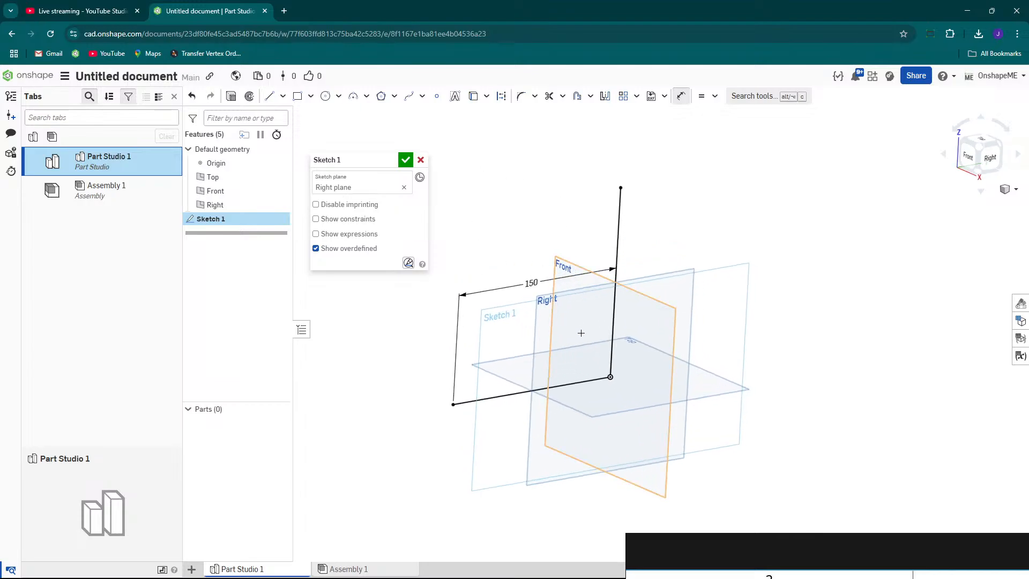
Start a Thin extrude and set its first wall thickness to 20 mm.
left_click(232, 99)
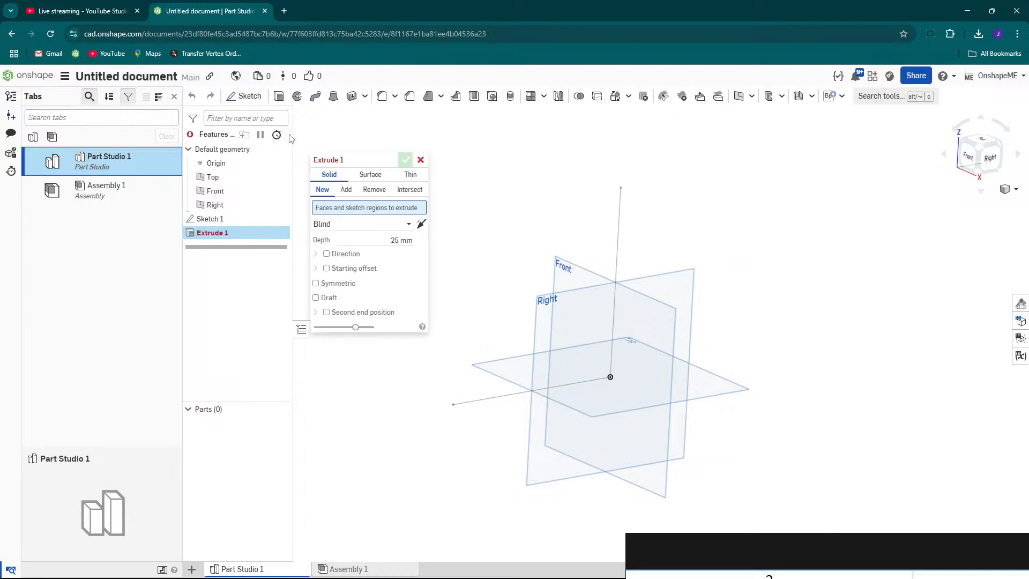
left_click_drag(355, 163, 377, 181)
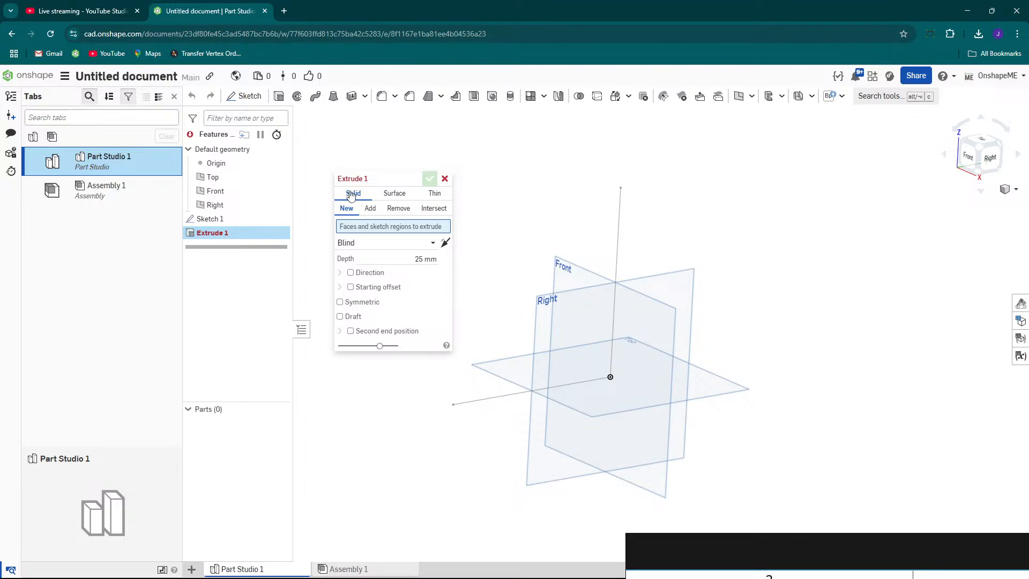
left_click(434, 194)
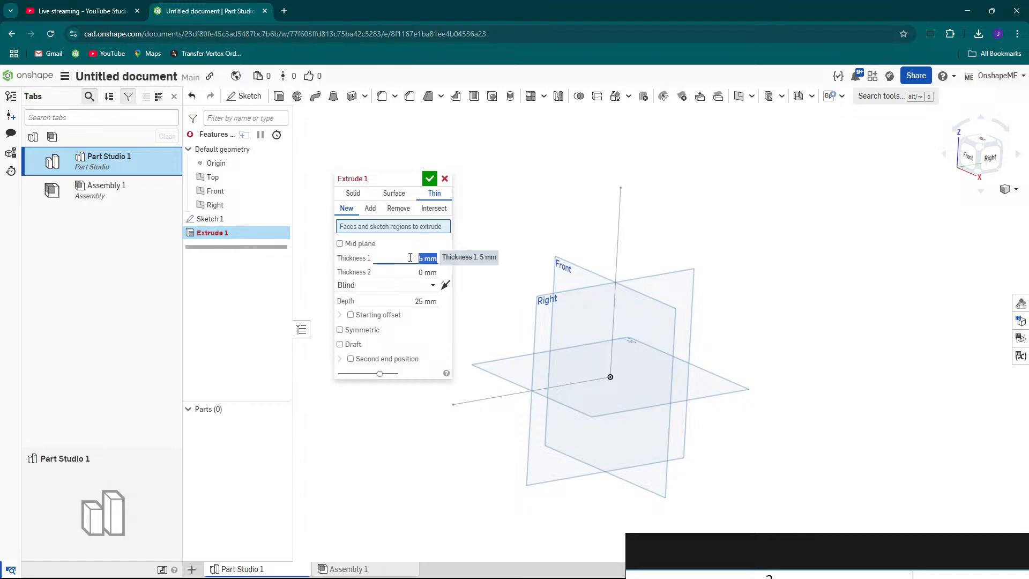
left_click_drag(738, 540, 602, 181)
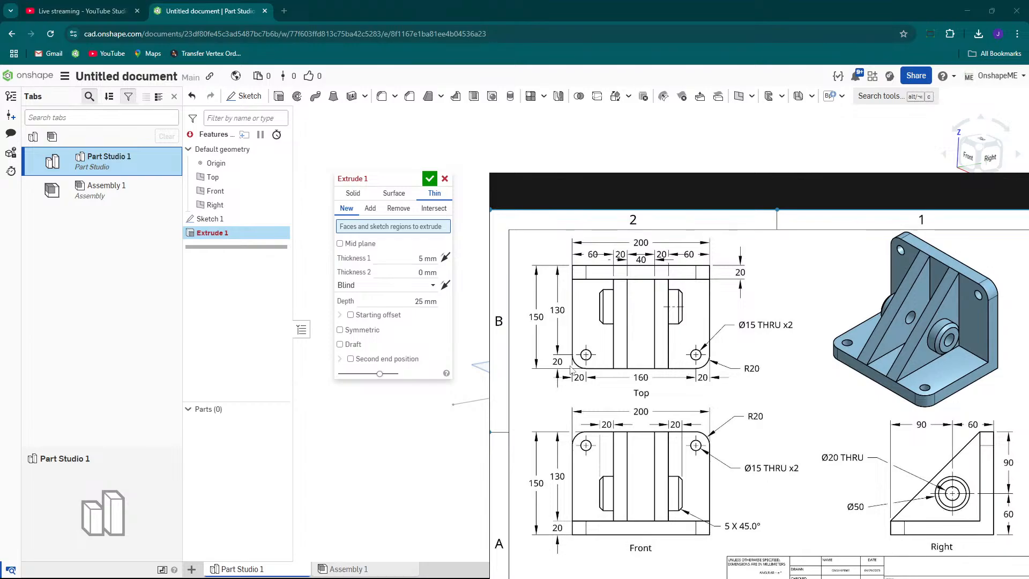
left_click_drag(657, 187, 743, 562)
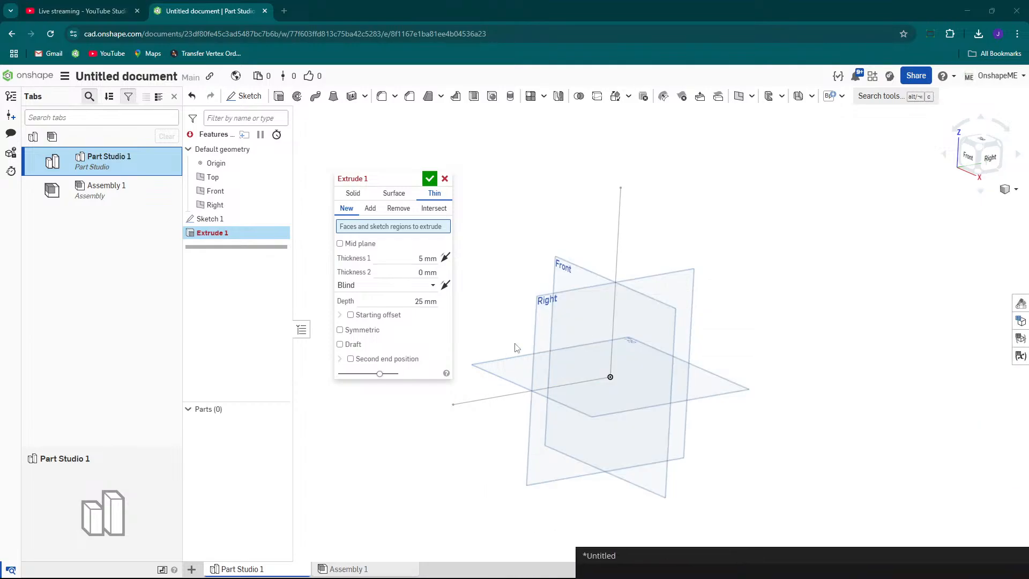
left_click(411, 257)
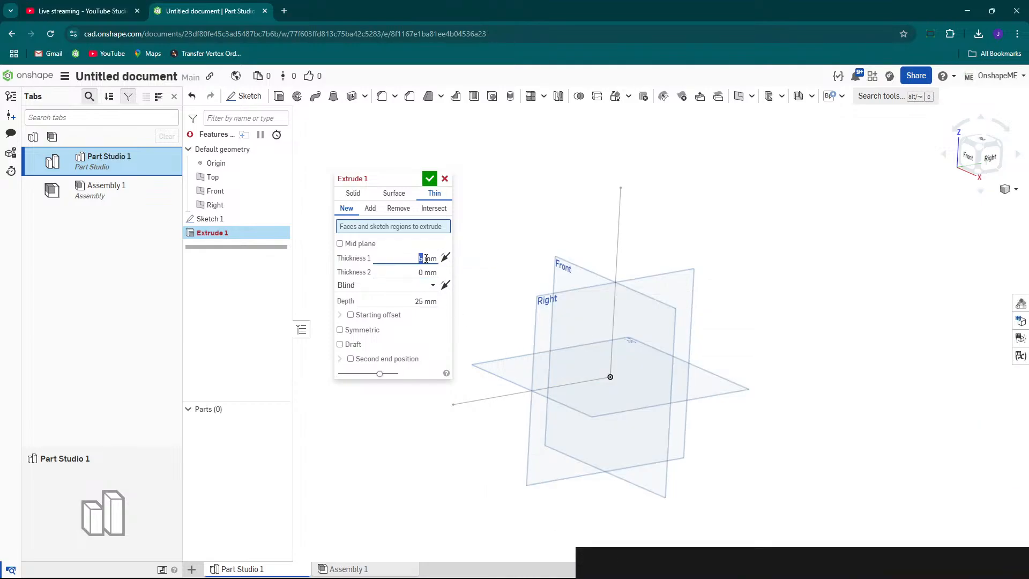
double_click(423, 258)
type("20")
key("Return")
Select Sketch 1's lines as the thin extrude path and flip the wall to the other side.
left_click(352, 231)
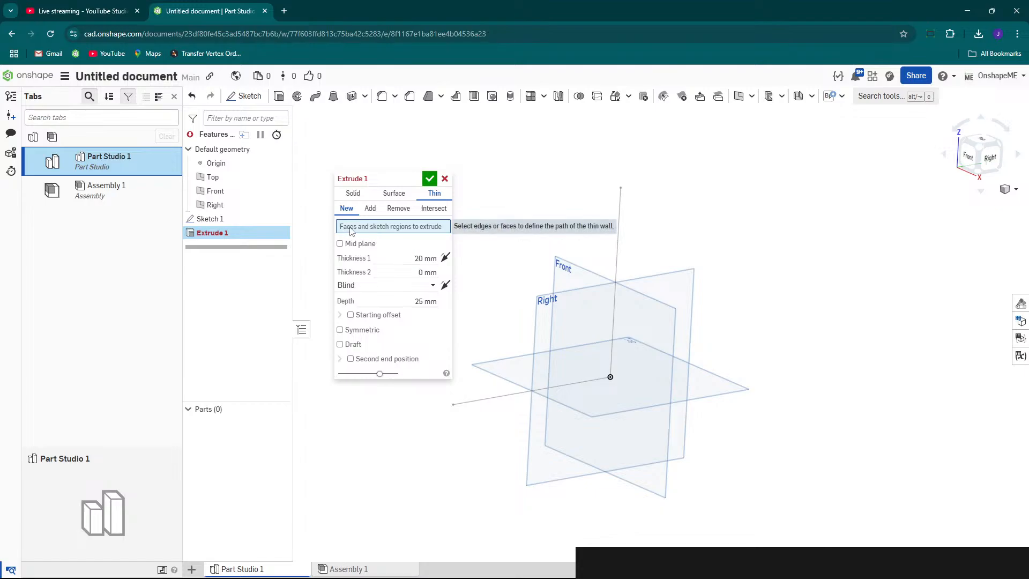
left_click(215, 220)
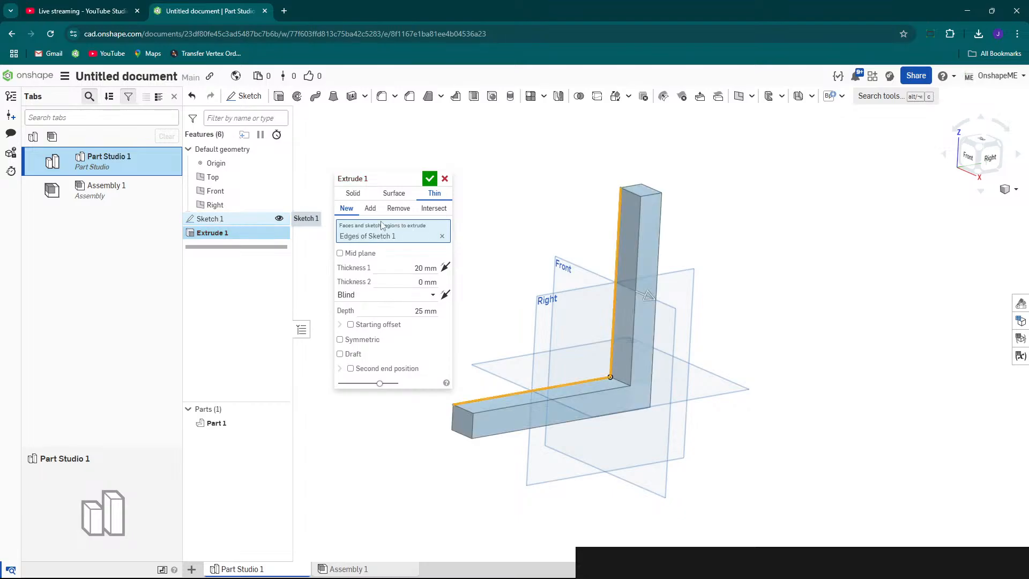
mouse_move(622, 264)
right_mouse_down()
mouse_move(592, 257)
mouse_move(673, 291)
mouse_move(620, 299)
right_mouse_up()
right_click_drag(795, 253, 743, 279)
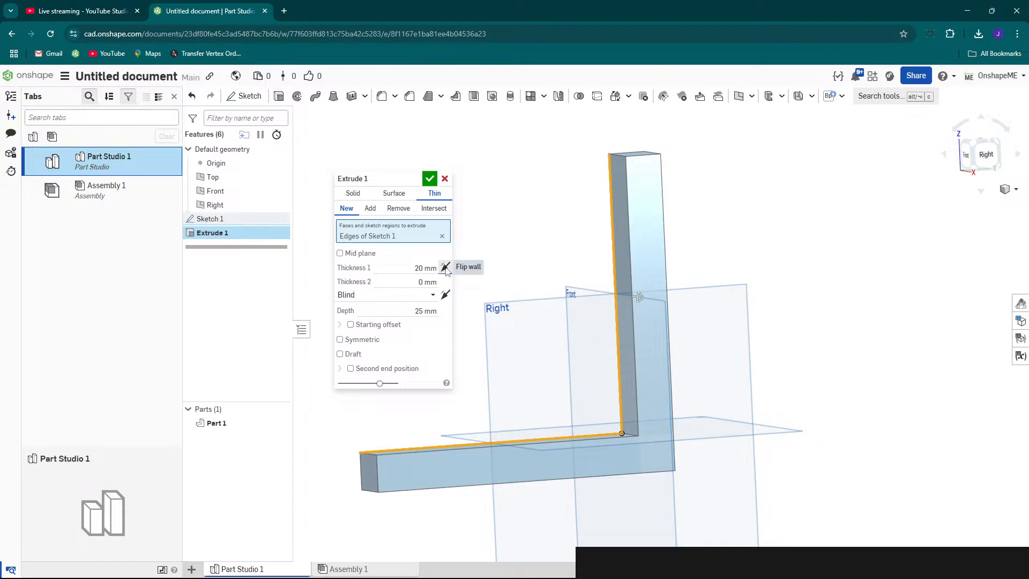
left_click(445, 268)
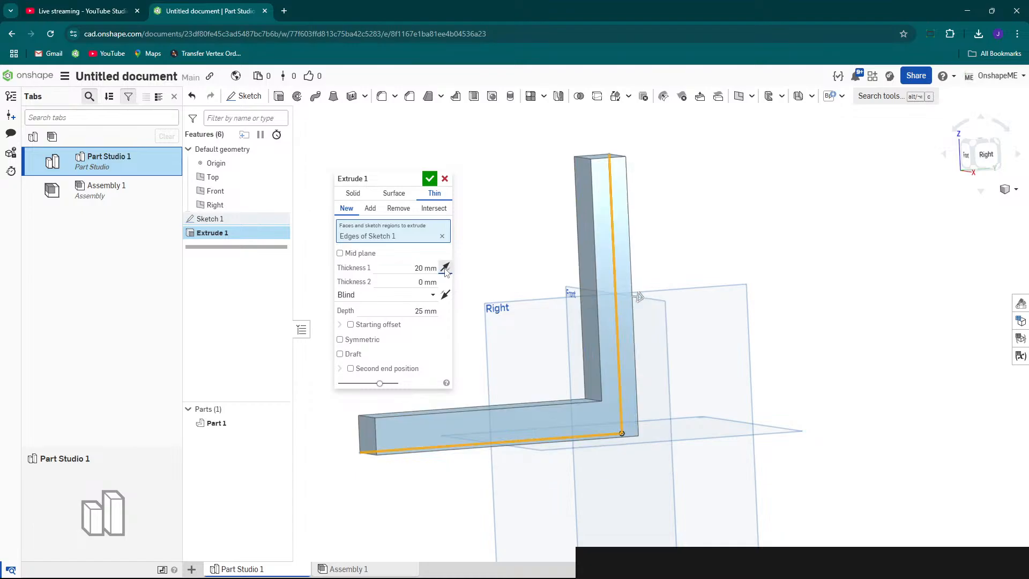
Make the thin extrude symmetric about the sketch plane.
scroll(687, 294, "down", 1)
mouse_move(687, 294)
right_mouse_down()
mouse_move(674, 308)
mouse_move(716, 299)
mouse_move(723, 313)
mouse_move(650, 299)
mouse_move(609, 265)
right_mouse_up()
right_click_drag(676, 272, 698, 290)
right_click_drag(654, 252, 634, 247)
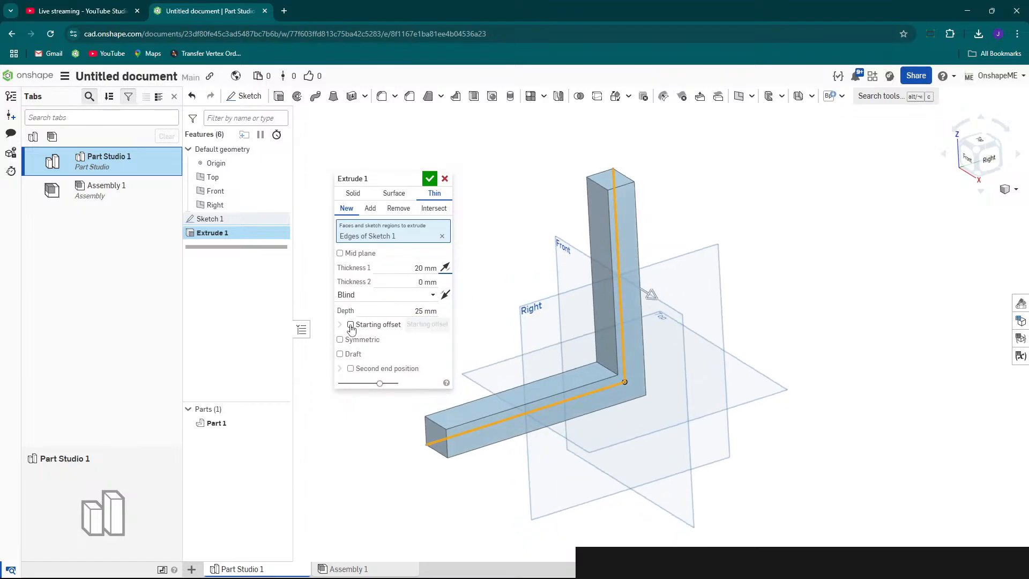
mouse_move(693, 270)
right_mouse_down()
mouse_move(725, 266)
mouse_move(685, 273)
right_mouse_up()
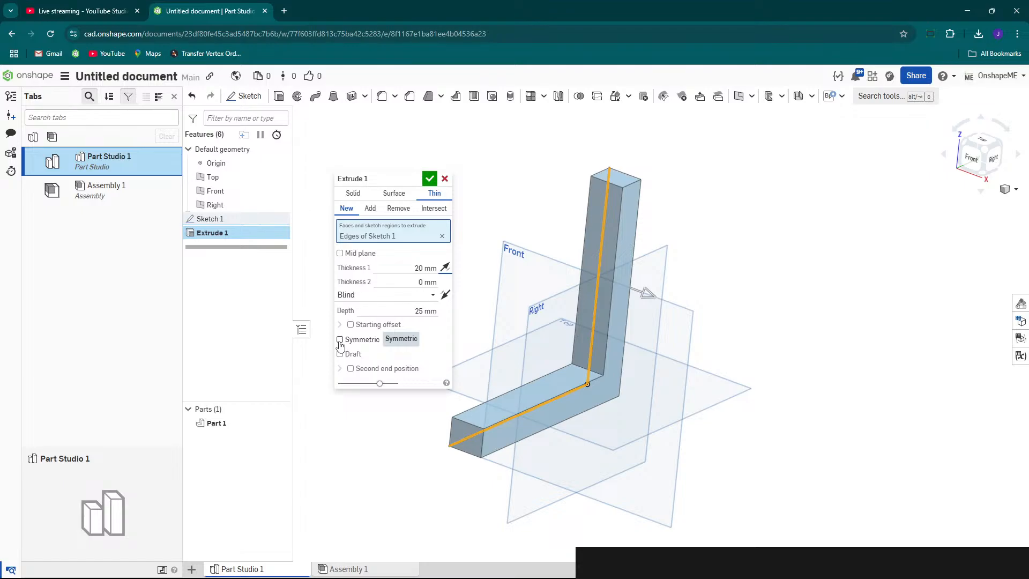
left_click(340, 340)
right_click_drag(682, 300, 674, 300)
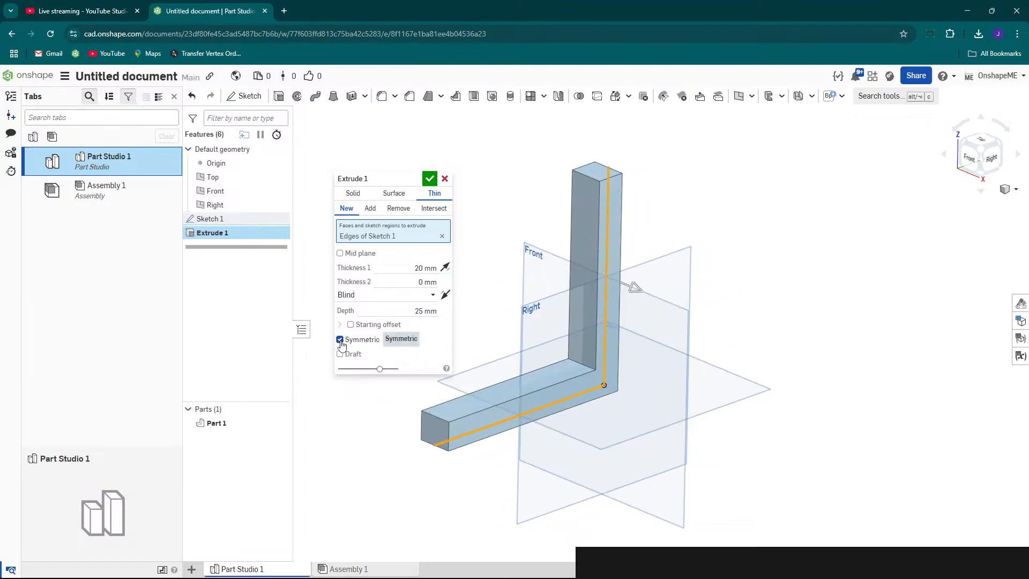
mouse_move(618, 245)
right_mouse_down()
mouse_move(586, 245)
mouse_move(626, 245)
right_mouse_up()
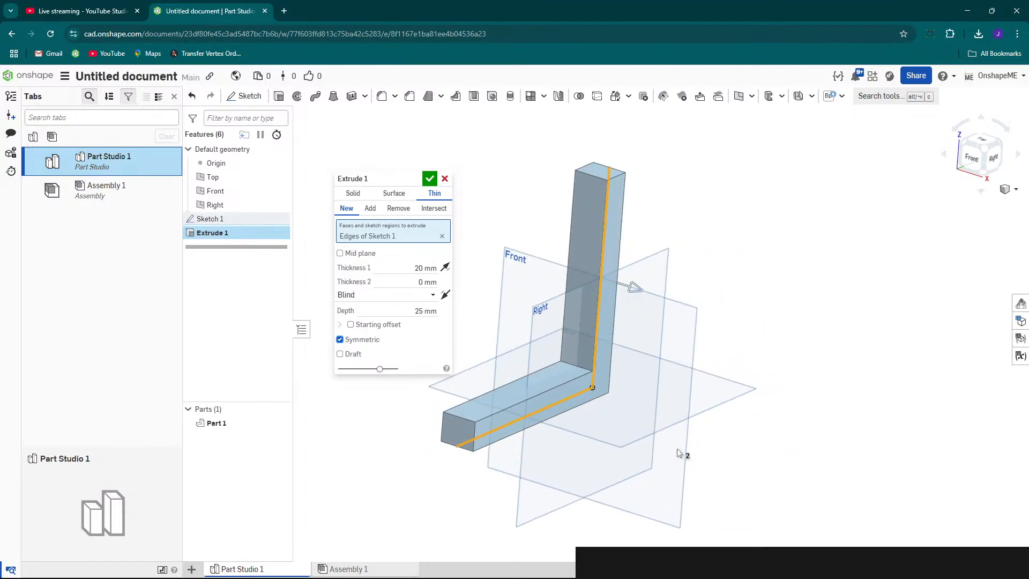
mouse_move(763, 557)
left_mouse_down()
mouse_move(686, 178)
mouse_move(744, 439)
left_mouse_up()
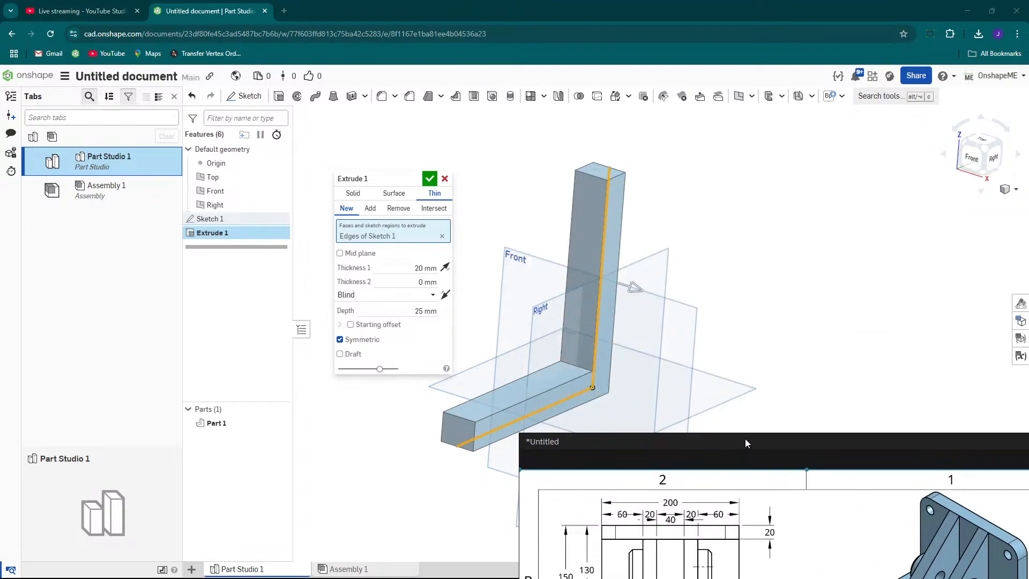
Set the extrude depth to 200 mm and confirm the feature.
left_click(414, 310)
type("200")
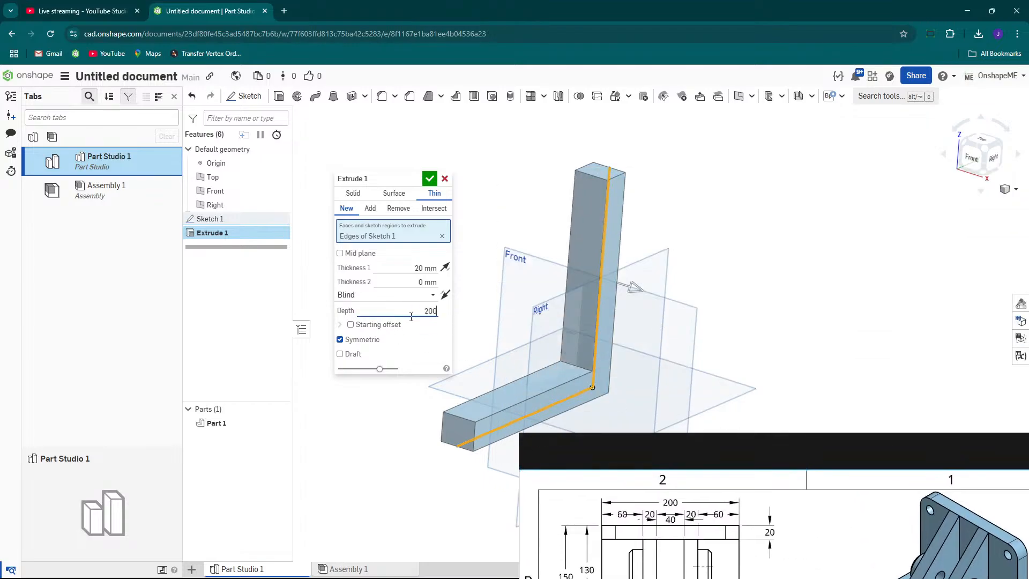
key("Return")
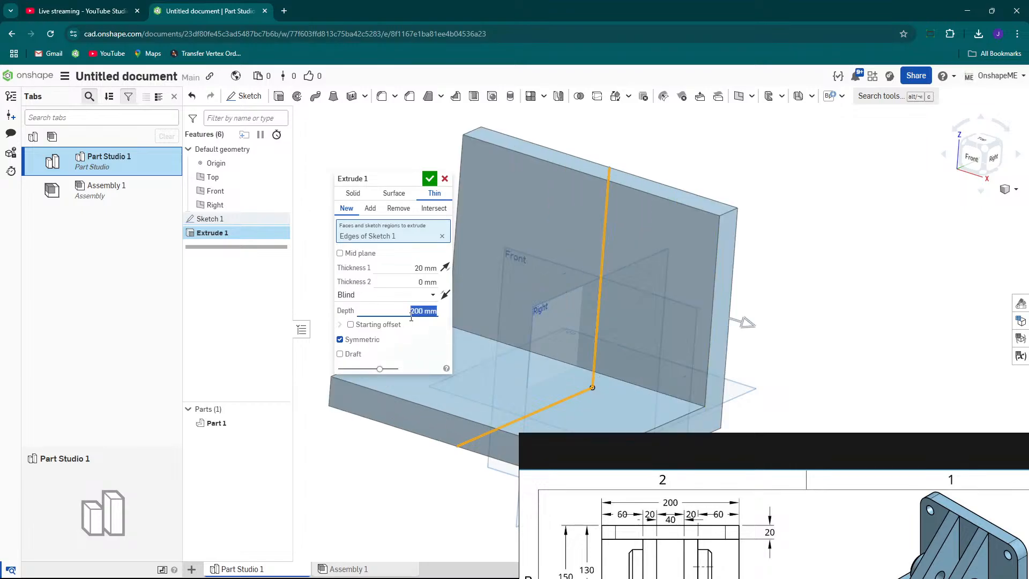
left_click(430, 179)
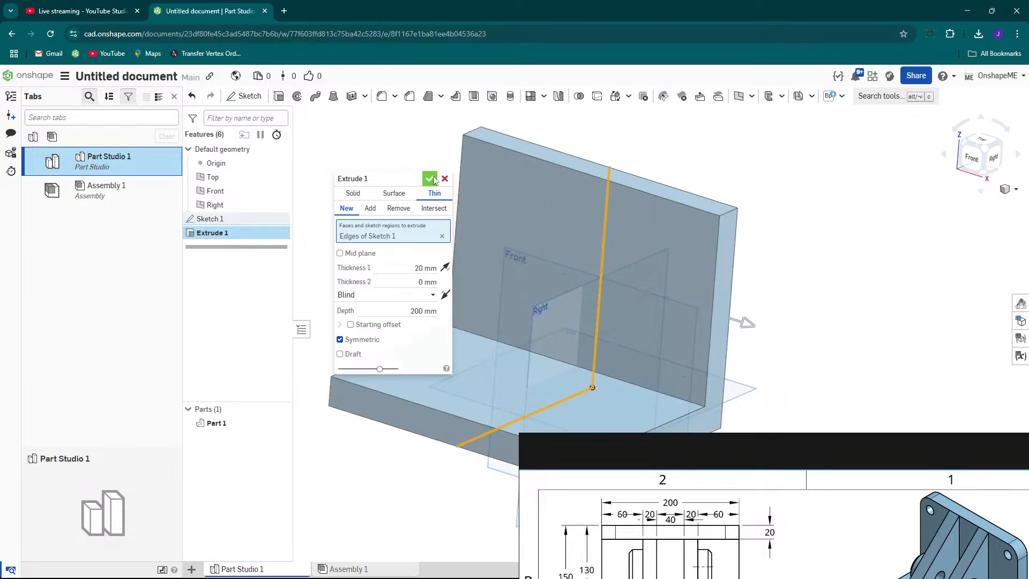
Examine the corner radii and hole details of the reference drawing's top view.
scroll(551, 217, "down", 3)
mouse_move(664, 244)
right_mouse_down()
mouse_move(626, 247)
mouse_move(652, 241)
mouse_move(675, 253)
mouse_move(637, 262)
right_mouse_up()
left_click_drag(814, 445, 537, 230)
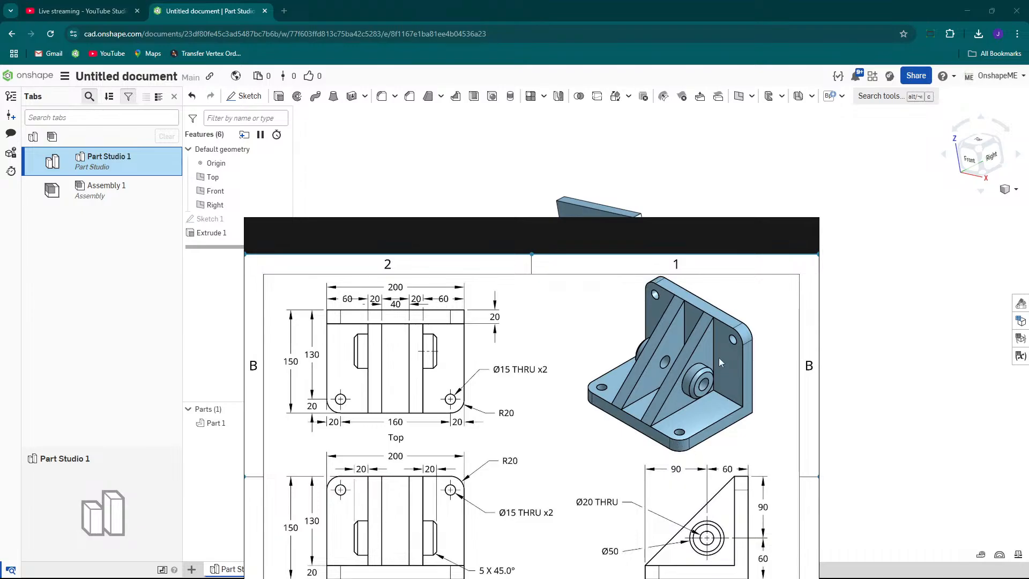
scroll(468, 486, "down", 1)
scroll(469, 486, "up", 3)
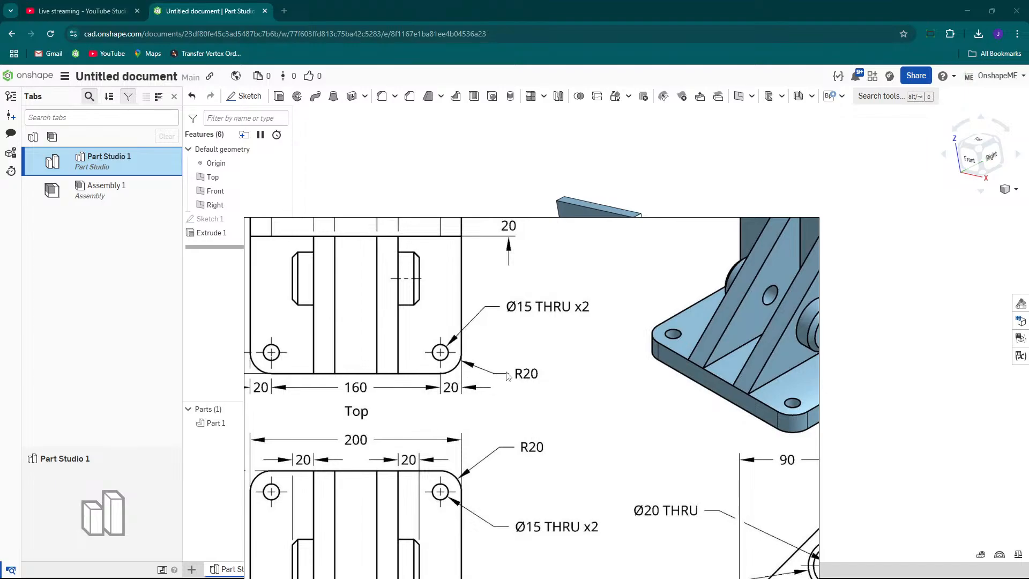
mouse_move(566, 225)
left_mouse_down()
mouse_move(590, 255)
mouse_move(919, 452)
mouse_move(909, 450)
left_mouse_up()
scroll(663, 210, "up", 3)
mouse_move(629, 234)
right_mouse_down()
mouse_move(626, 245)
mouse_move(635, 229)
right_mouse_up()
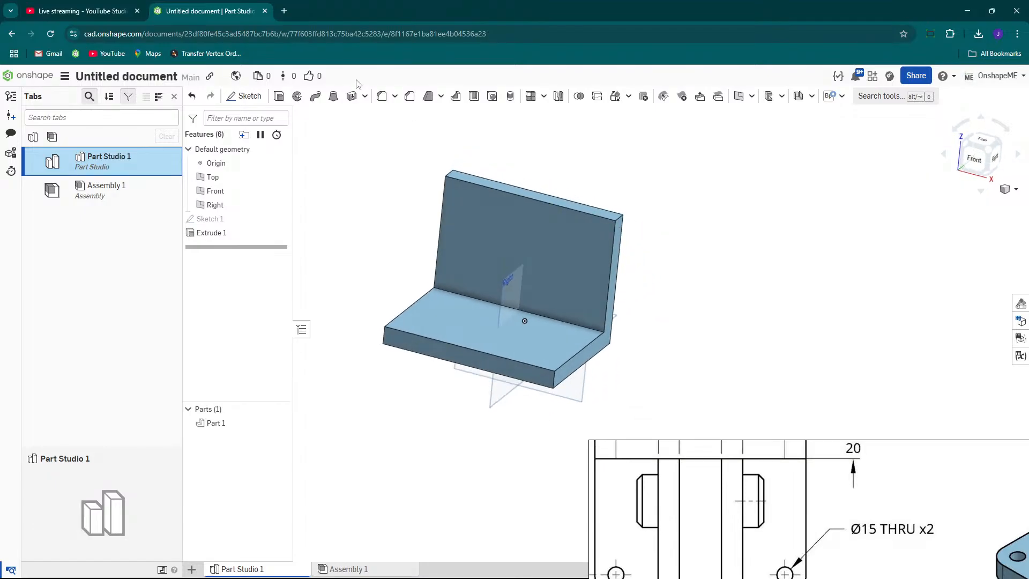
Fillet the four outer corner edges of the bracket's base and upright plates with a 20 mm radius.
left_click(380, 98)
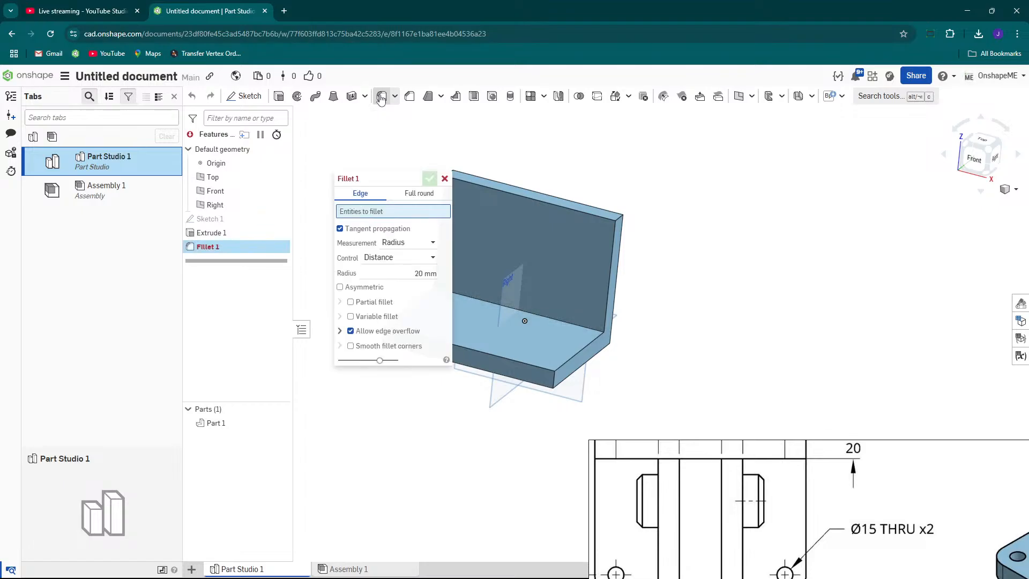
scroll(723, 261, "down", 3)
scroll(642, 223, "up", 5)
right_click_drag(660, 240, 644, 242)
scroll(645, 242, "down", 3)
left_click_drag(753, 451, 771, 568)
scroll(674, 236, "up", 3)
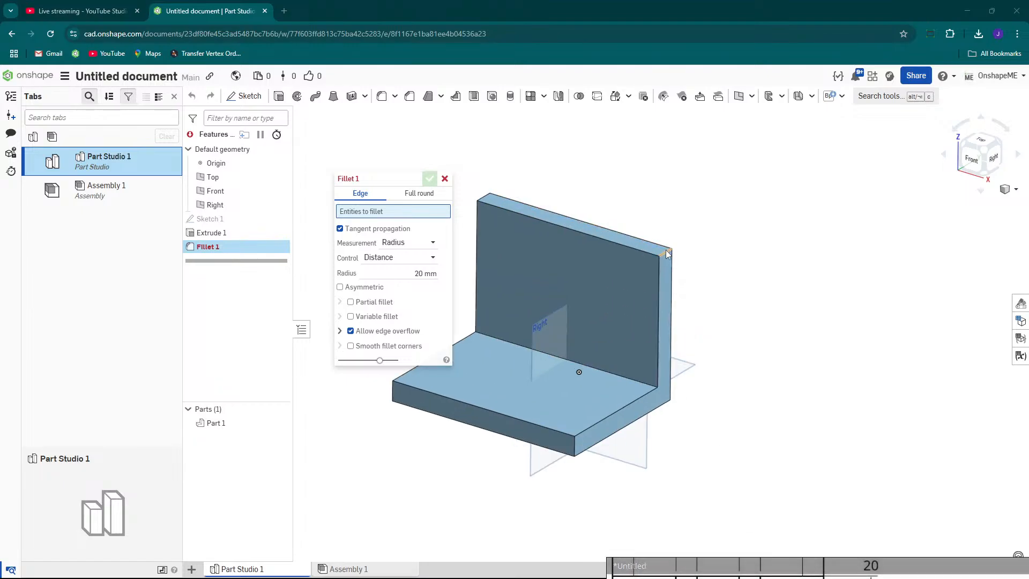
left_click(667, 254)
scroll(719, 255, "down", 2)
scroll(589, 212, "up", 2)
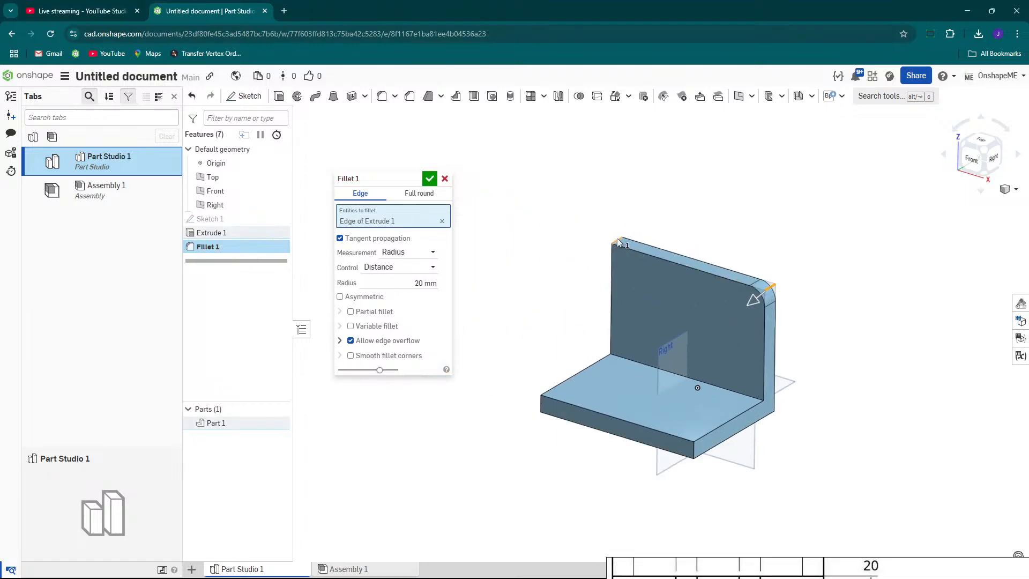
left_click(619, 242)
left_click(540, 402)
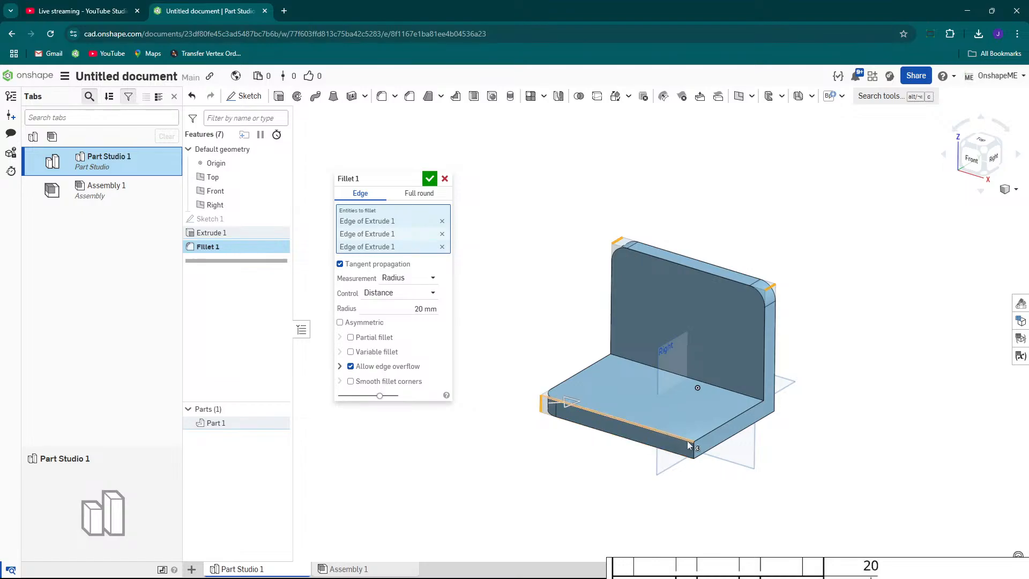
left_click(692, 449)
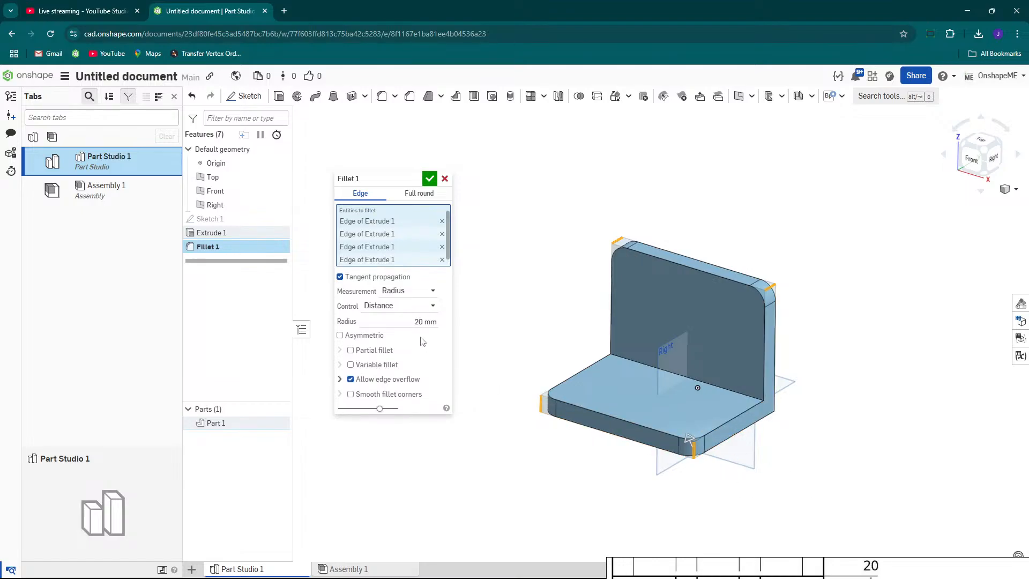
left_click(409, 320)
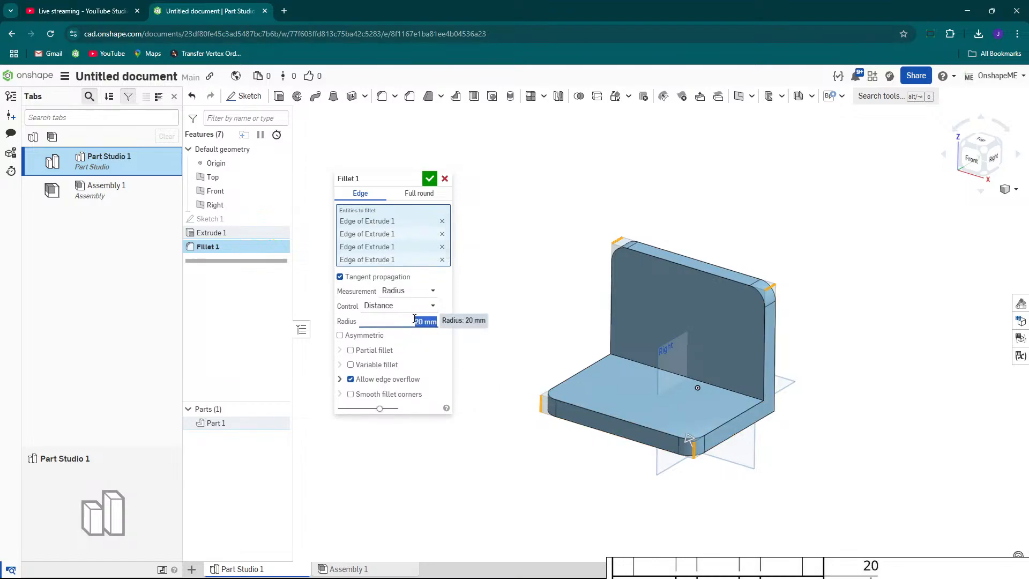
left_click(447, 321)
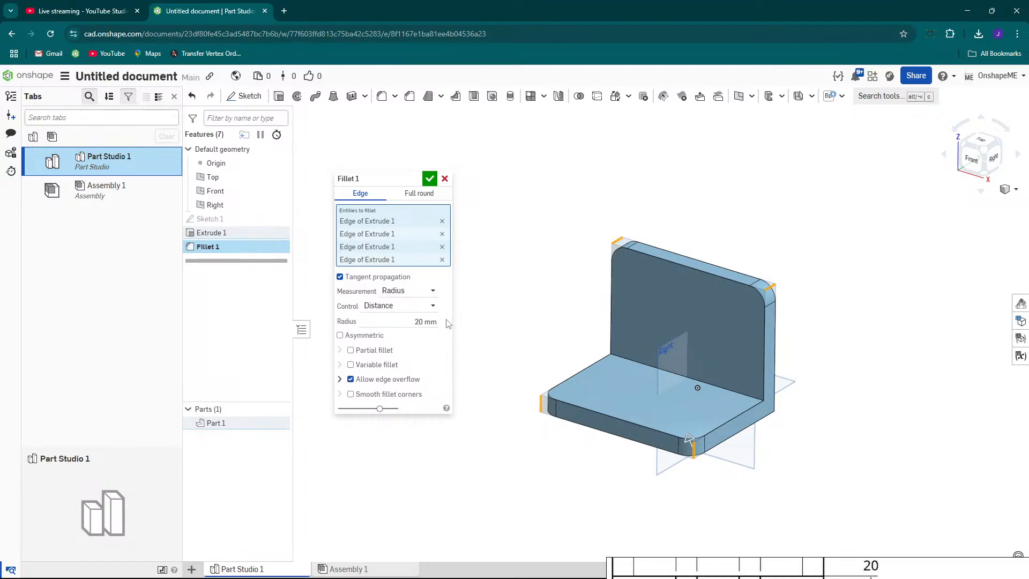
left_click(429, 179)
scroll(580, 338, "down", 4)
mouse_move(757, 563)
left_mouse_down()
mouse_move(763, 545)
mouse_move(714, 264)
mouse_move(523, 156)
left_mouse_up()
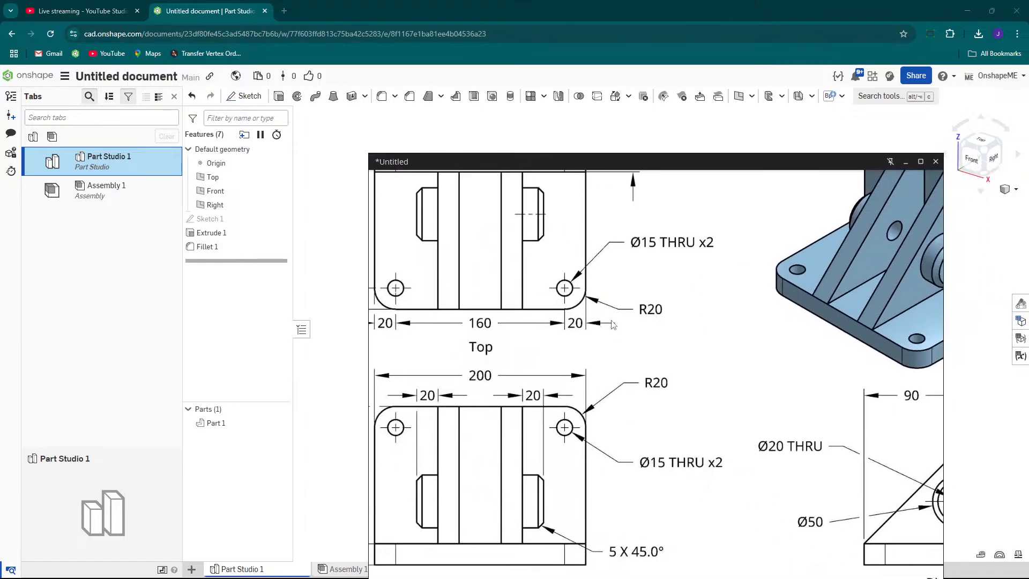
Examine the hole positions and corner radii in the reference drawing's top and front views.
scroll(609, 323, "down", 3)
scroll(561, 340, "up", 2)
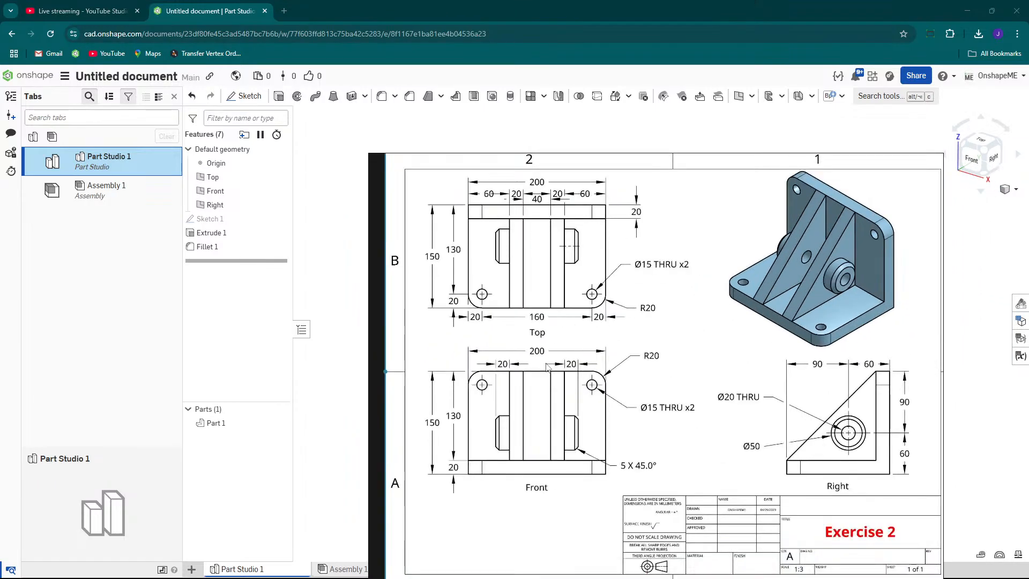
scroll(595, 301, "up", 3)
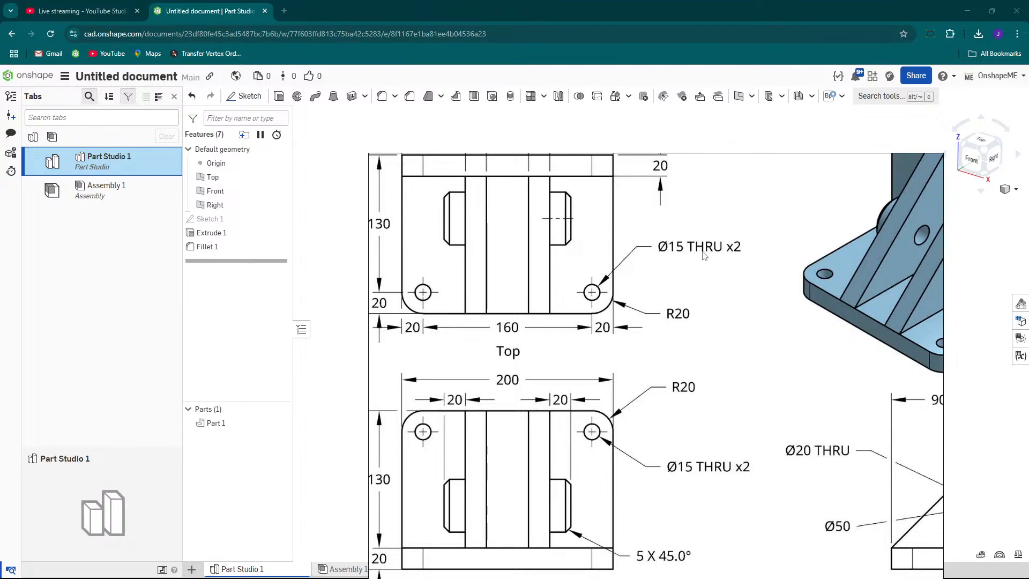
mouse_move(698, 164)
scroll(701, 247, "down", 2)
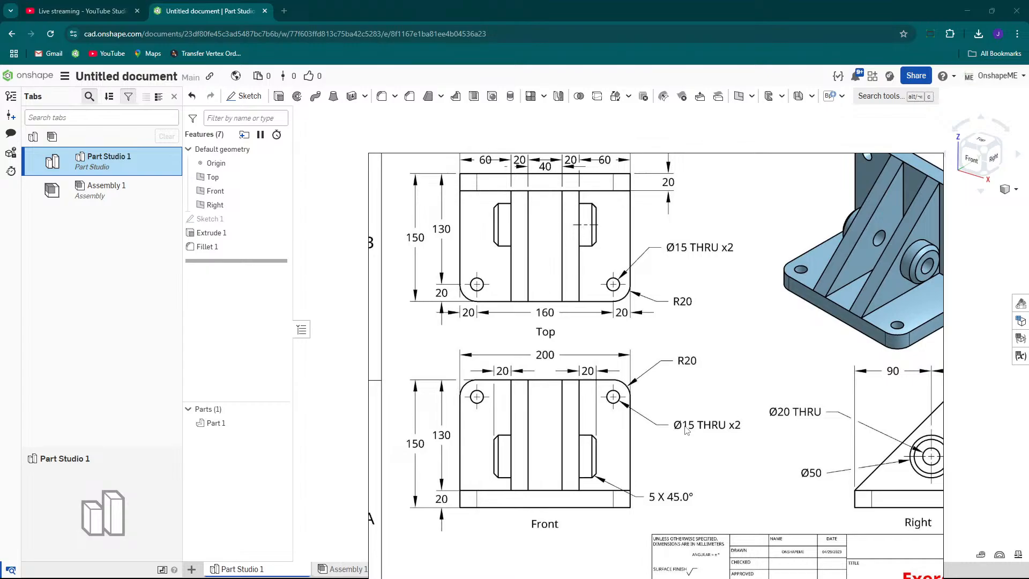
mouse_move(708, 156)
left_mouse_down()
mouse_move(801, 369)
mouse_move(921, 469)
left_mouse_up()
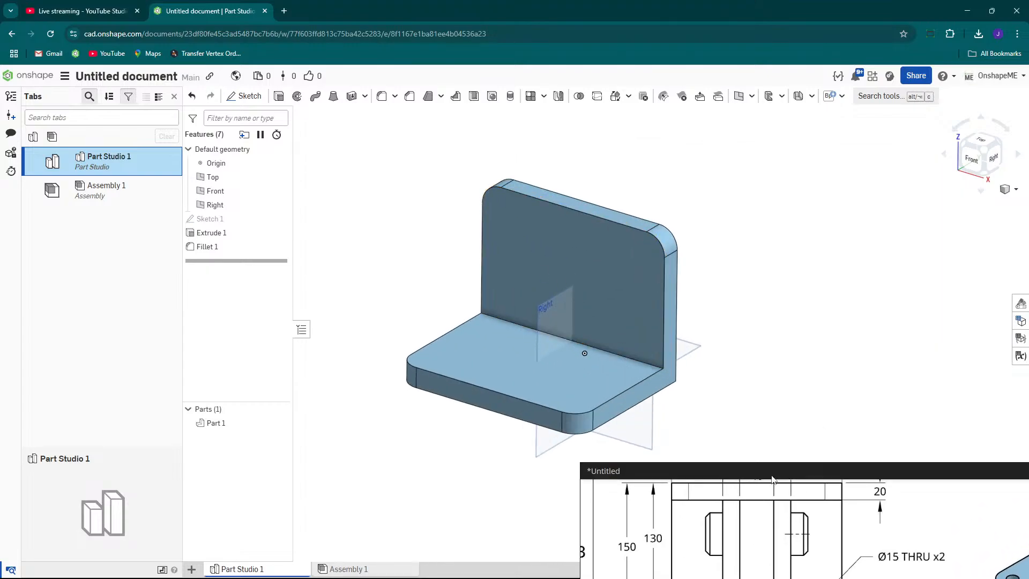
left_click_drag(776, 474, 597, 187)
scroll(651, 289, "down", 2)
middle_click_drag(655, 301, 664, 318)
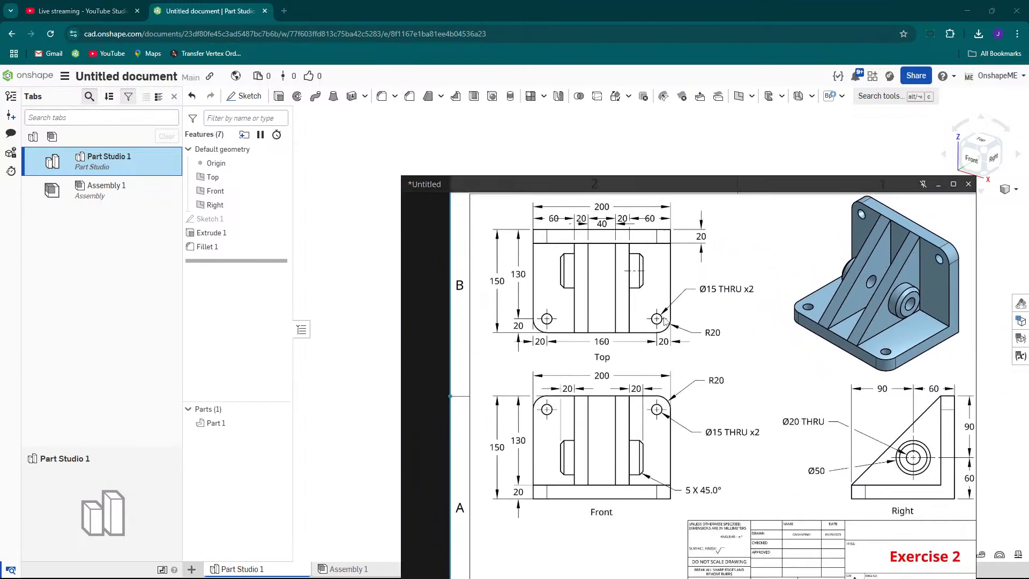
scroll(671, 325, "up", 2)
scroll(669, 333, "down", 1)
scroll(458, 330, "up", 1)
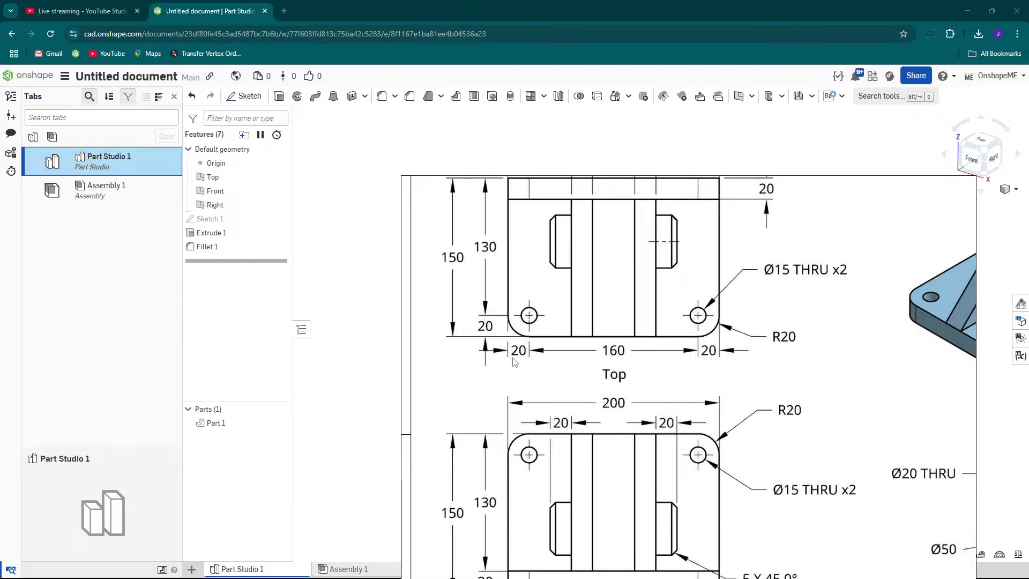
mouse_move(644, 182)
left_mouse_down()
mouse_move(790, 442)
mouse_move(866, 524)
left_mouse_up()
Start a new sketch on the top face of the bracket's base plate.
right_click_drag(487, 324, 481, 353)
left_click(466, 362)
right_click(465, 362)
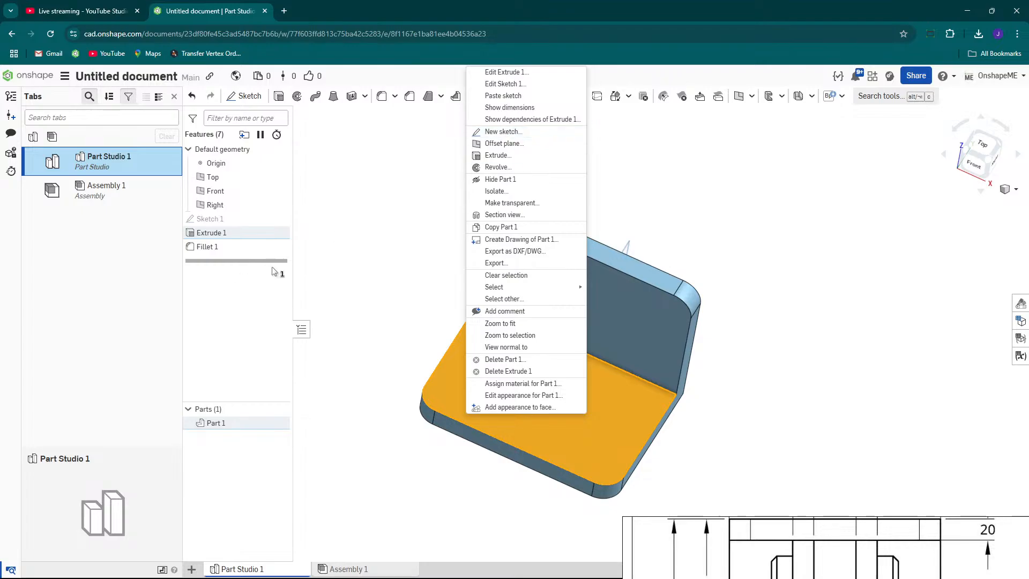
key("Escape")
scroll(448, 275, "up", 3)
right_click_drag(446, 332, 466, 333)
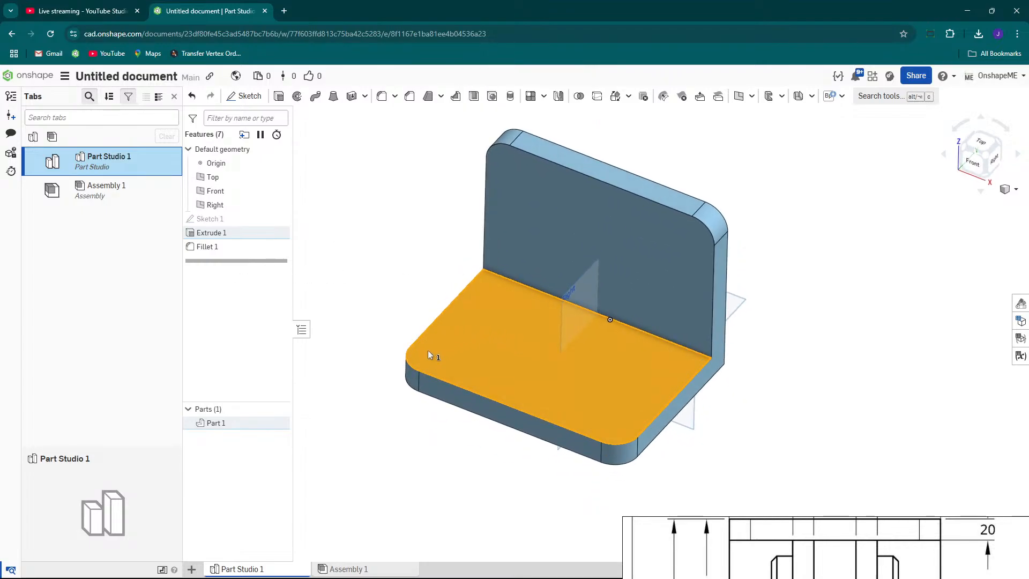
left_click(459, 353)
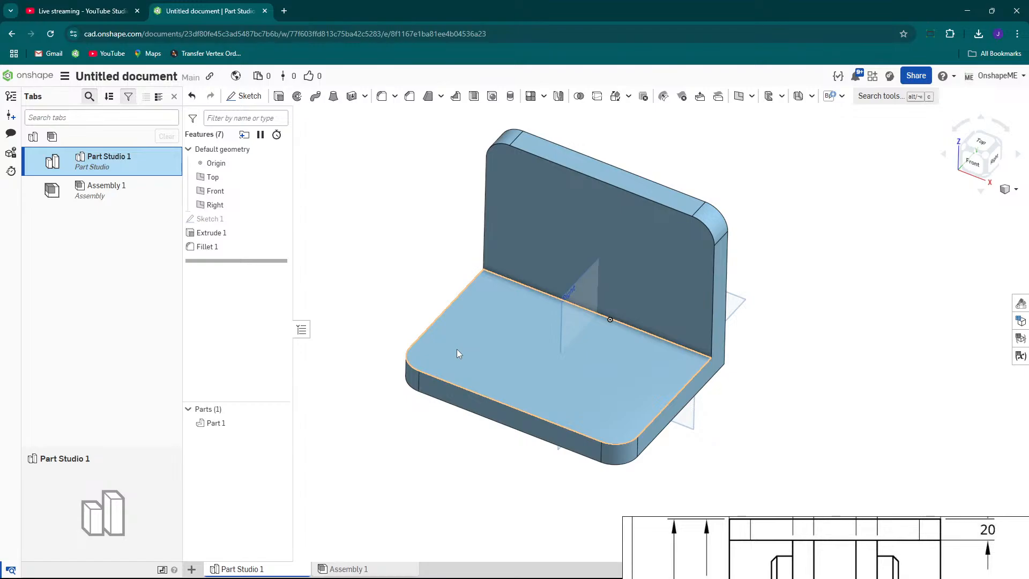
right_click(456, 353)
left_click(488, 132)
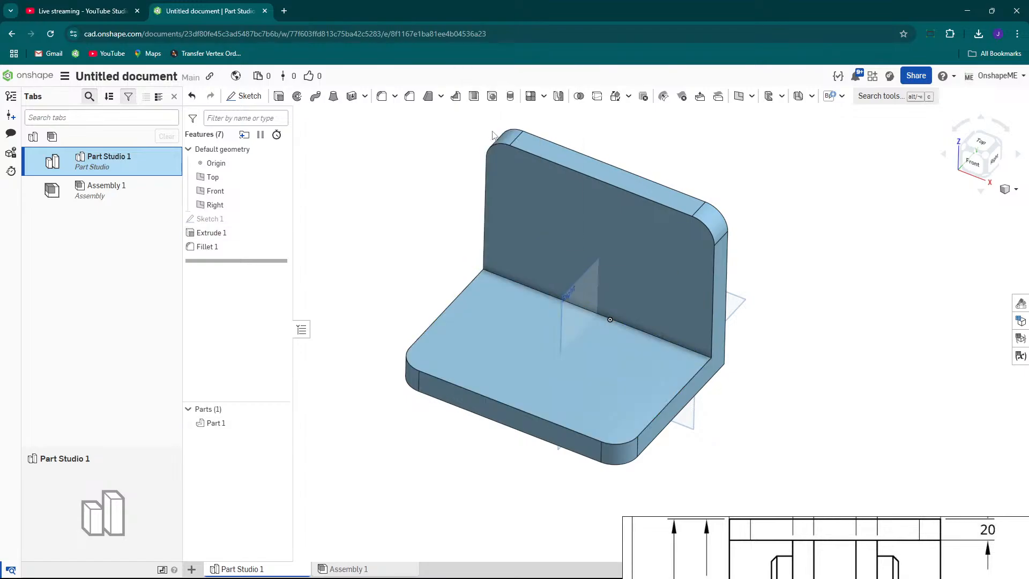
scroll(541, 362, "down", 3)
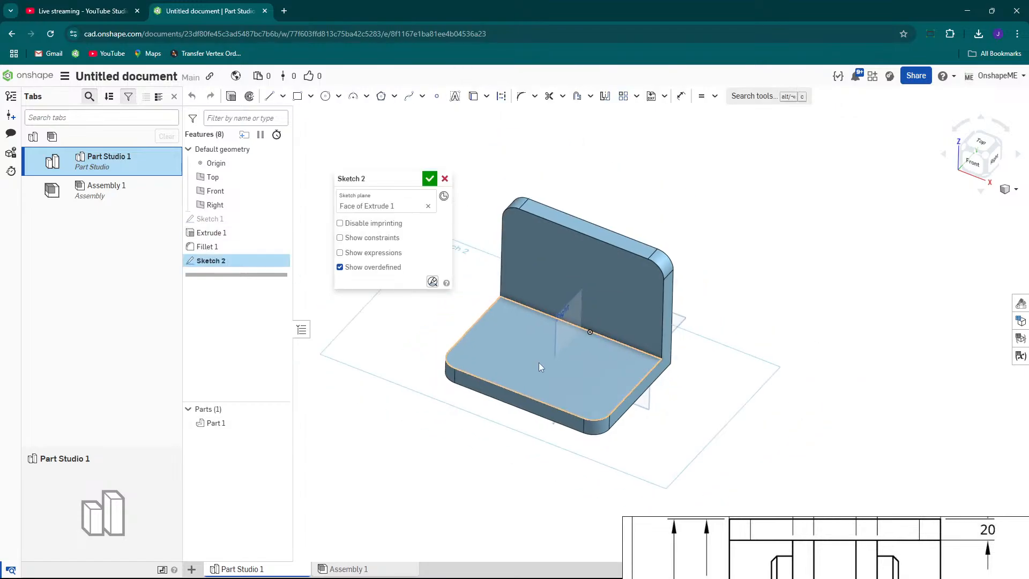
Place a sketch point near the base plate's lower-left rounded corner in a normal view.
key("n")
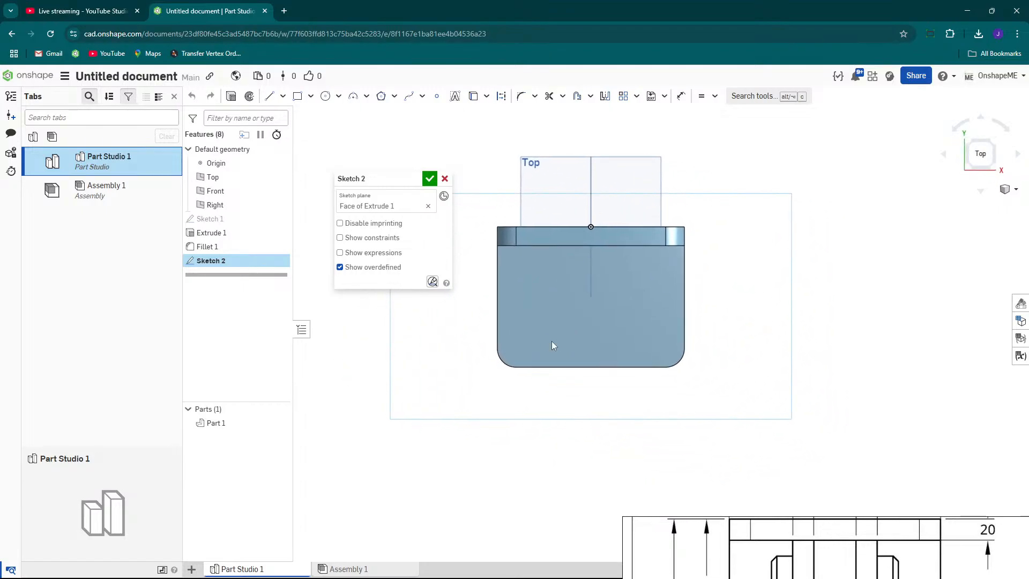
scroll(530, 335, "up", 2)
key("s")
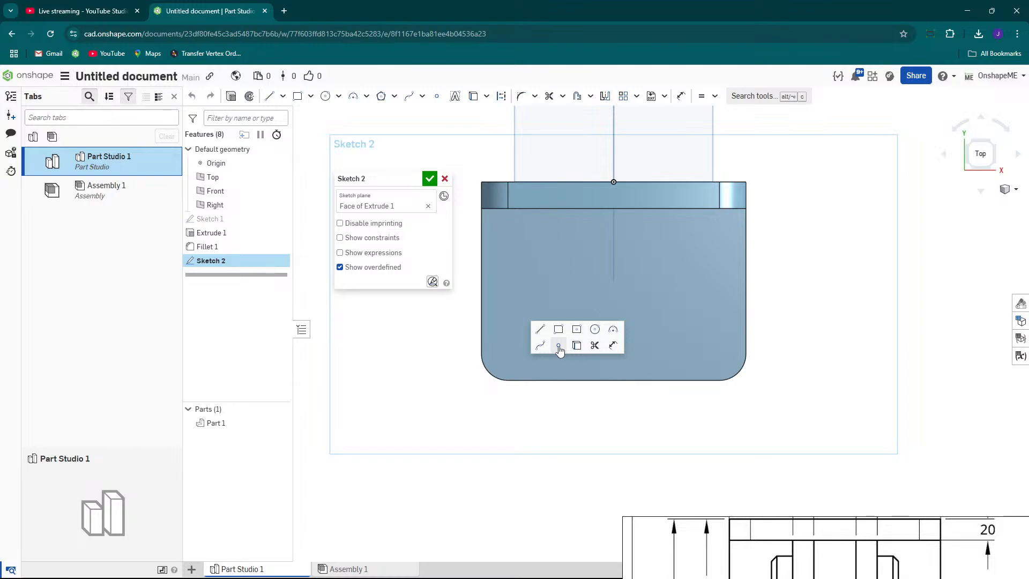
left_click(558, 345)
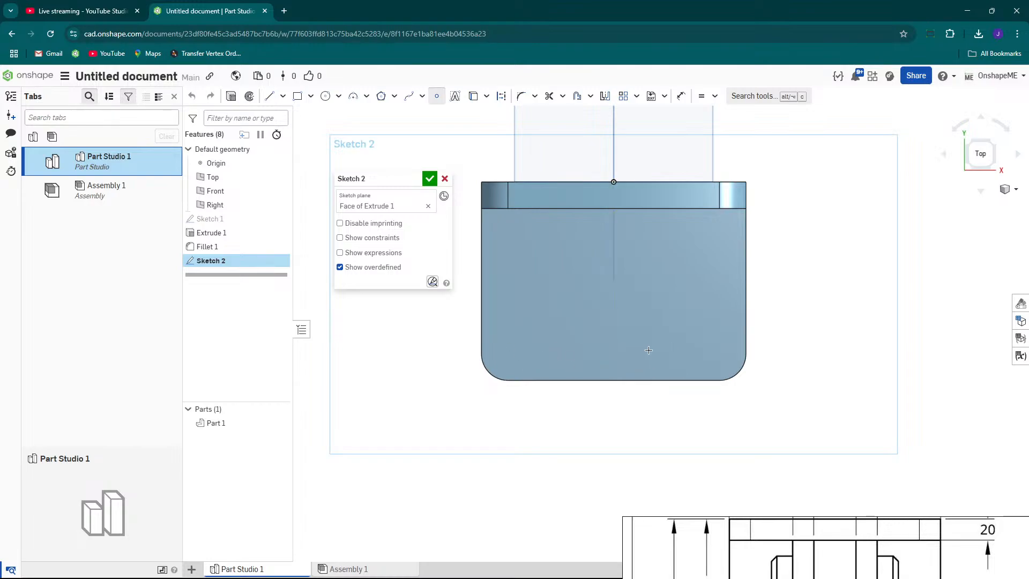
right_click_drag(576, 221, 571, 156)
scroll(581, 158, "up", 2)
scroll(581, 158, "down", 2)
key("n")
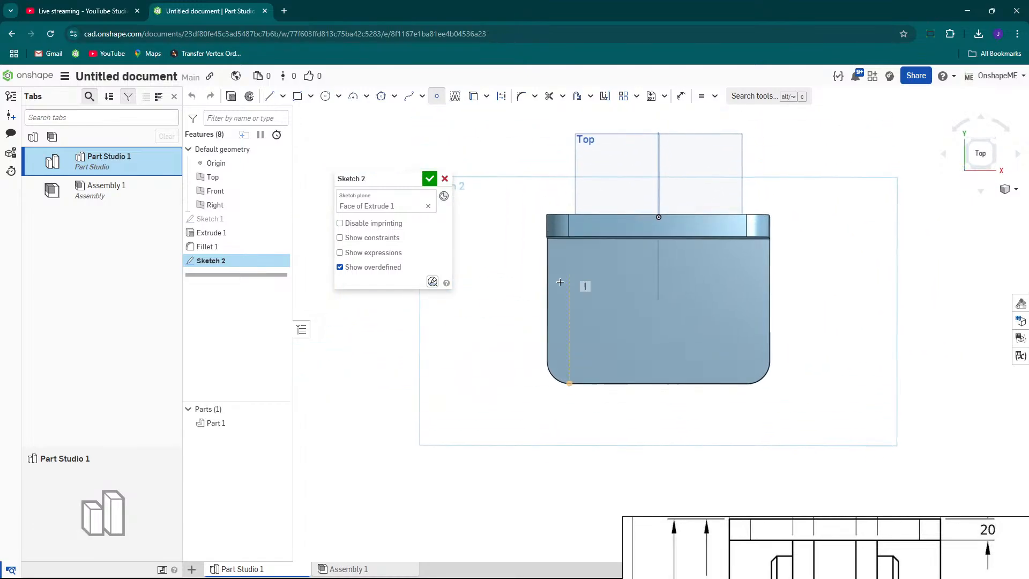
scroll(583, 380, "up", 3)
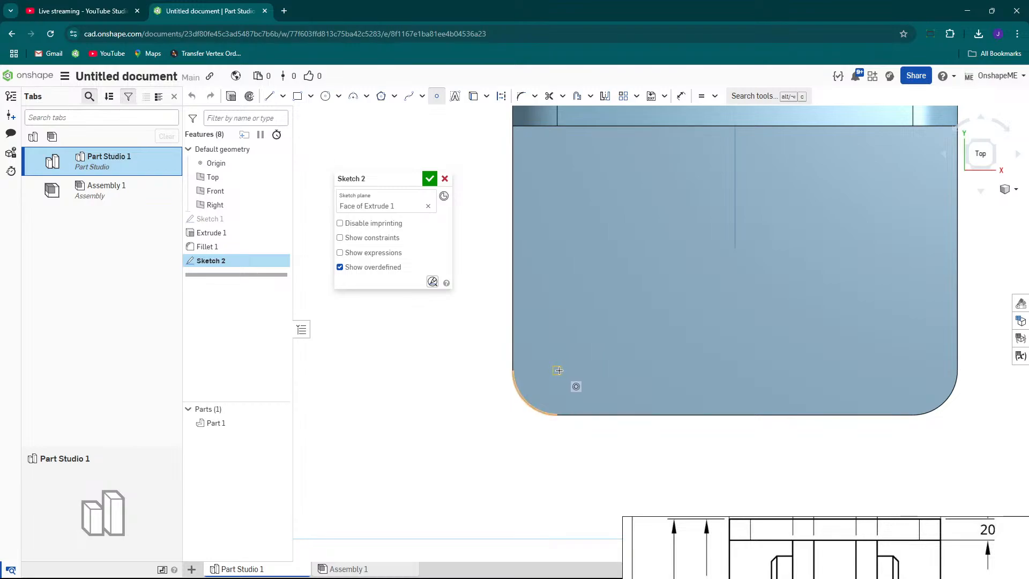
scroll(557, 370, "up", 3)
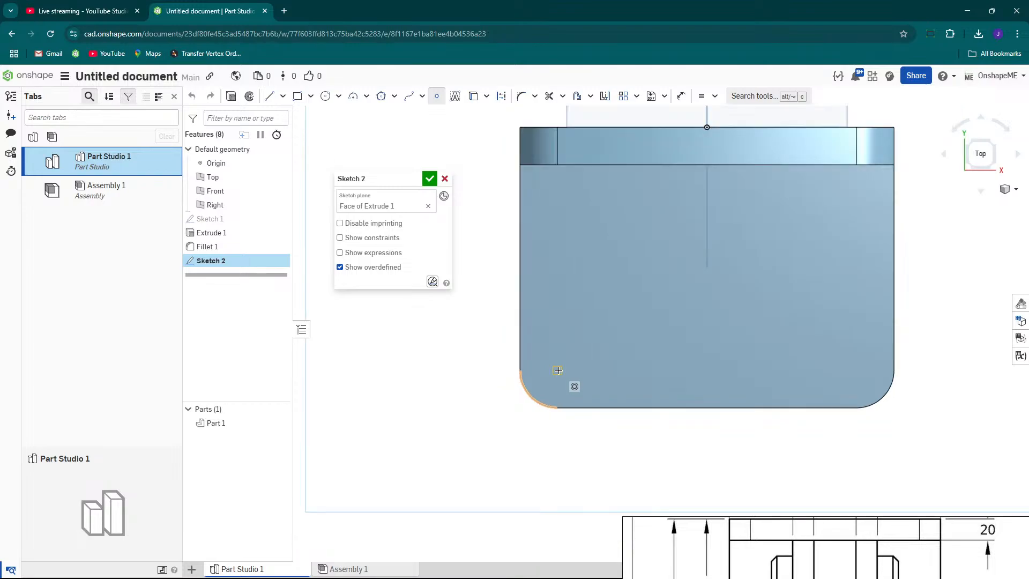
scroll(549, 371, "up", 1)
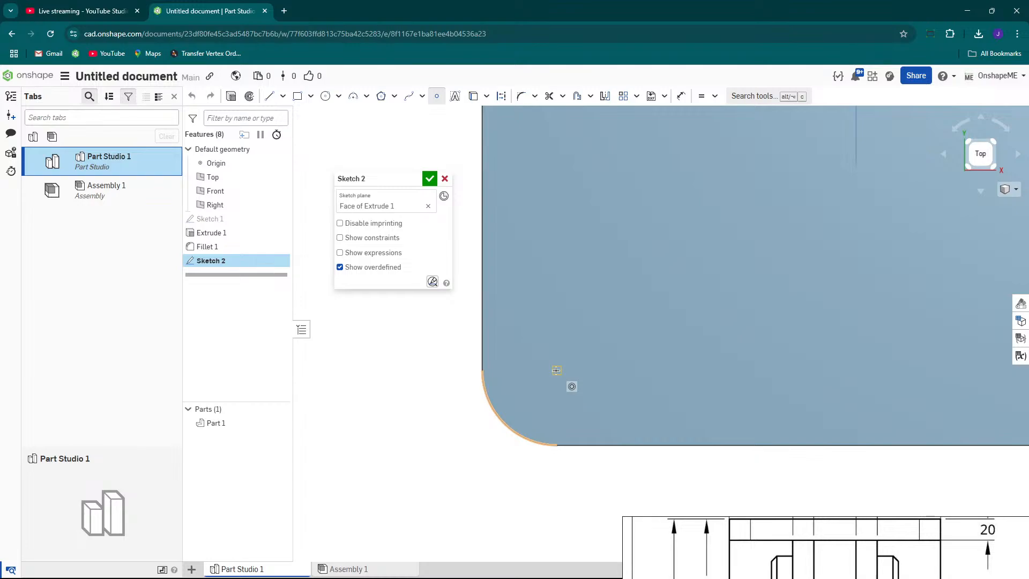
left_click(556, 370)
Inspect the sketch point's placement near the corner arc from several angles against the drawing.
scroll(551, 382, "down", 3)
right_click_drag(566, 400, 547, 380)
scroll(568, 386, "up", 3)
key("Escape")
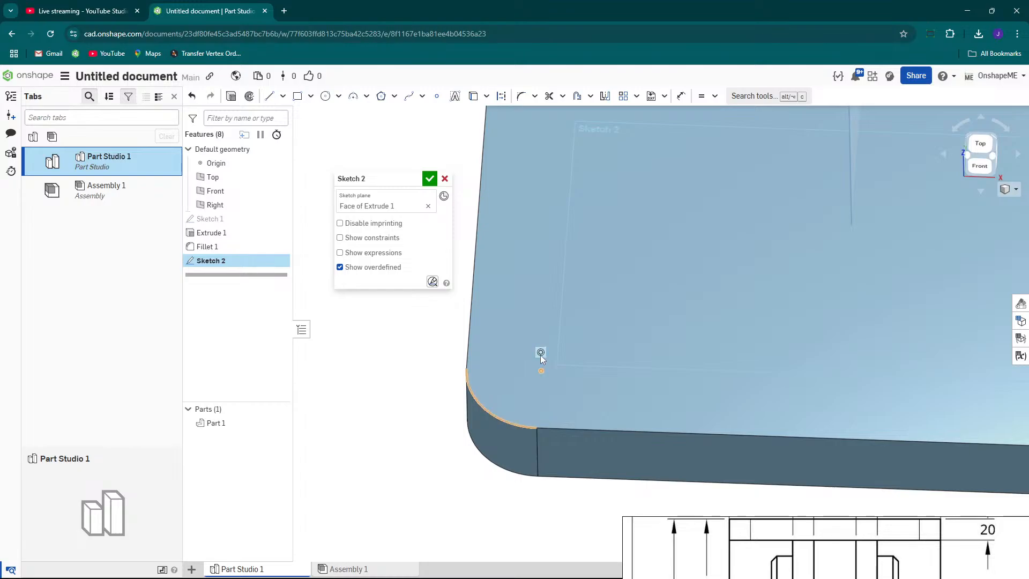
scroll(539, 374, "down", 3)
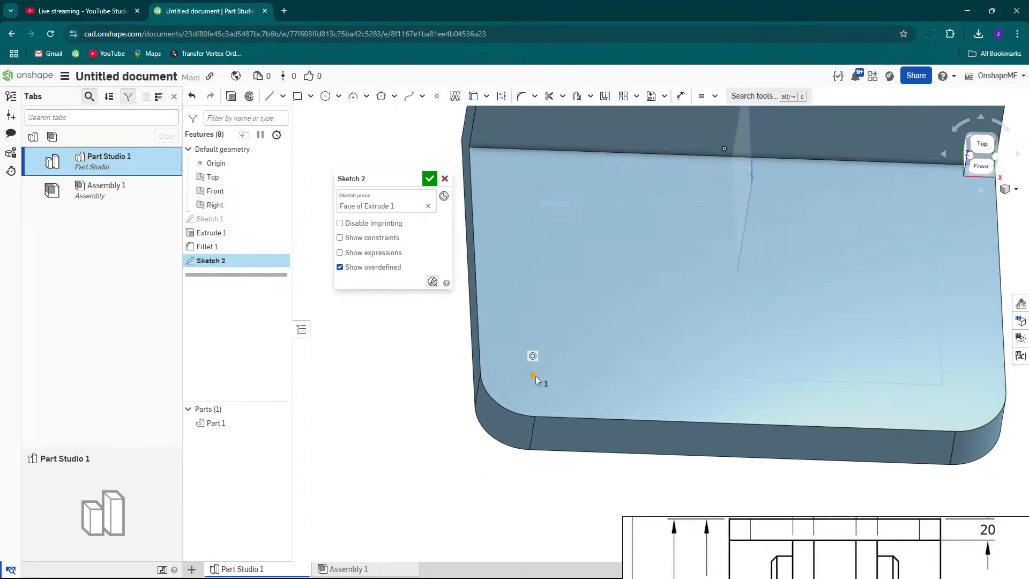
left_click(487, 393)
scroll(569, 371, "down", 3)
scroll(560, 380, "up", 5)
left_click(461, 431)
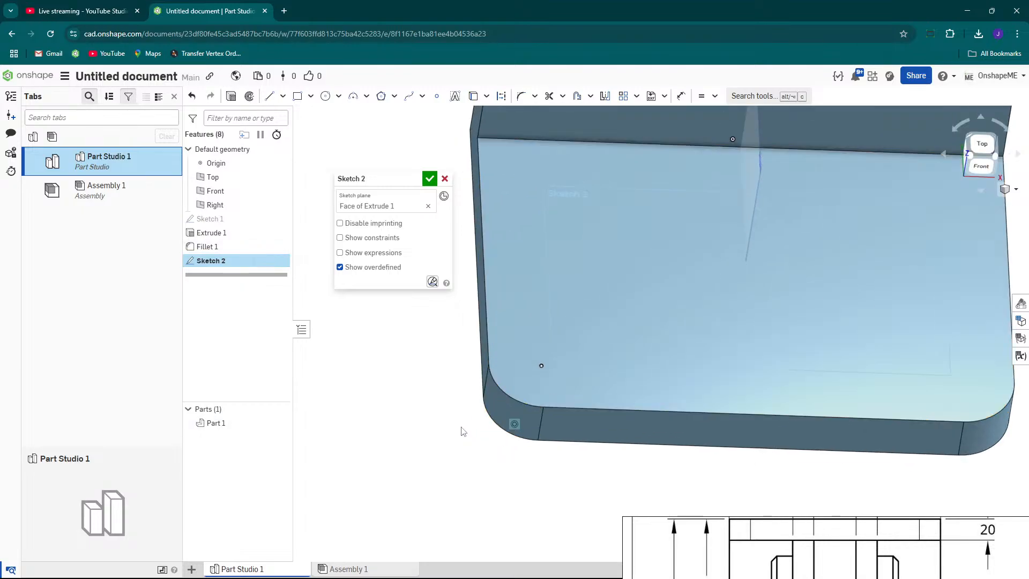
scroll(563, 346, "down", 5)
right_click_drag(567, 347, 581, 365)
scroll(580, 359, "up", 3)
scroll(568, 349, "down", 4)
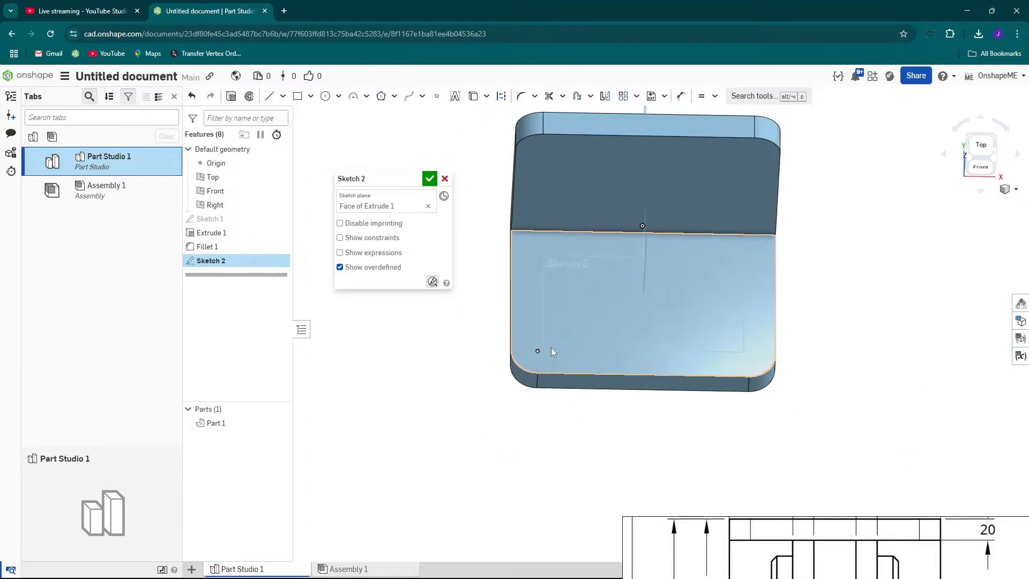
scroll(546, 338, "up", 2)
scroll(550, 370, "up", 1)
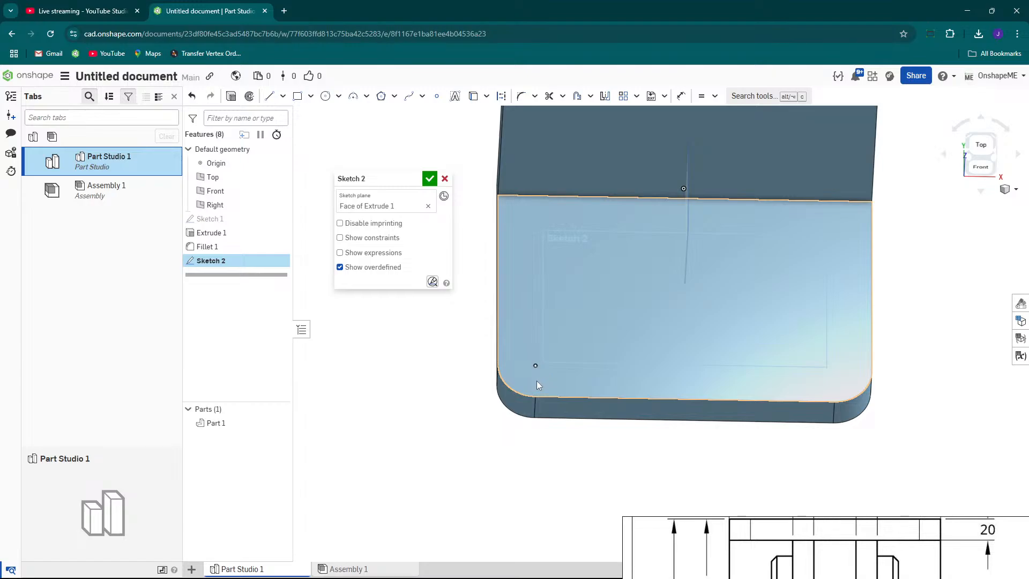
scroll(587, 346, "down", 4)
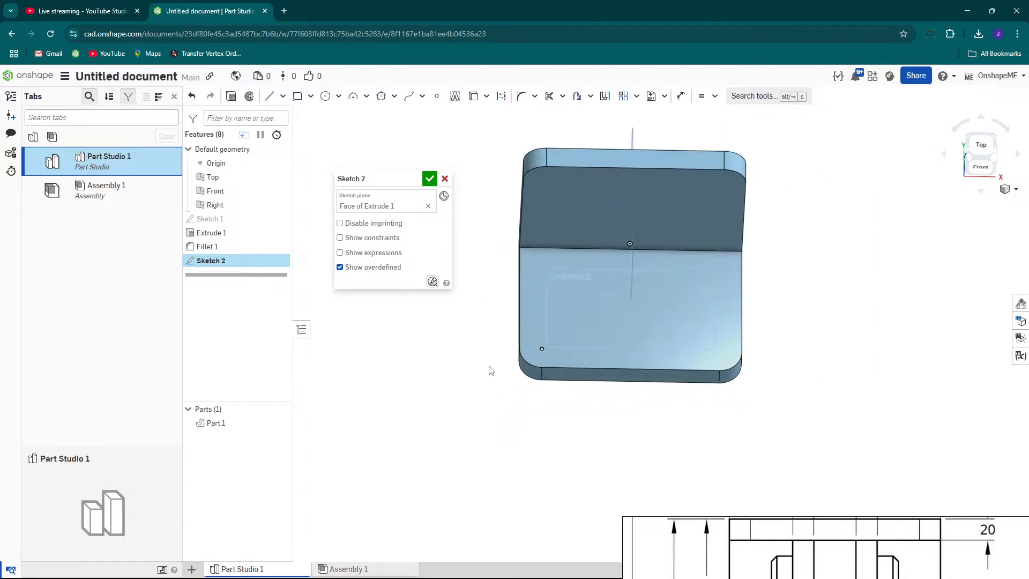
scroll(489, 367, "down", 2)
scroll(511, 359, "up", 5)
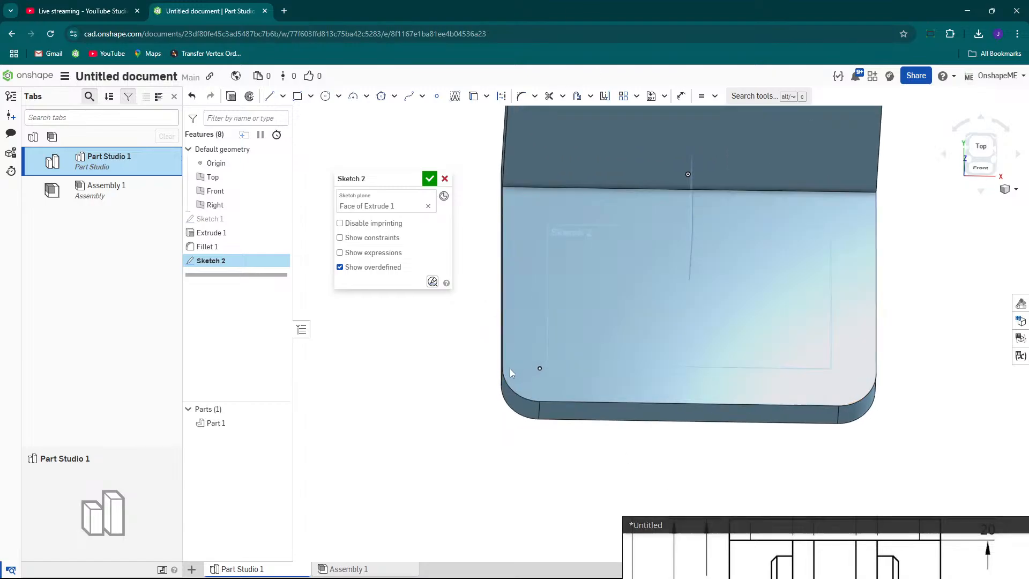
scroll(477, 345, "down", 4)
left_click_drag(760, 518, 754, 152)
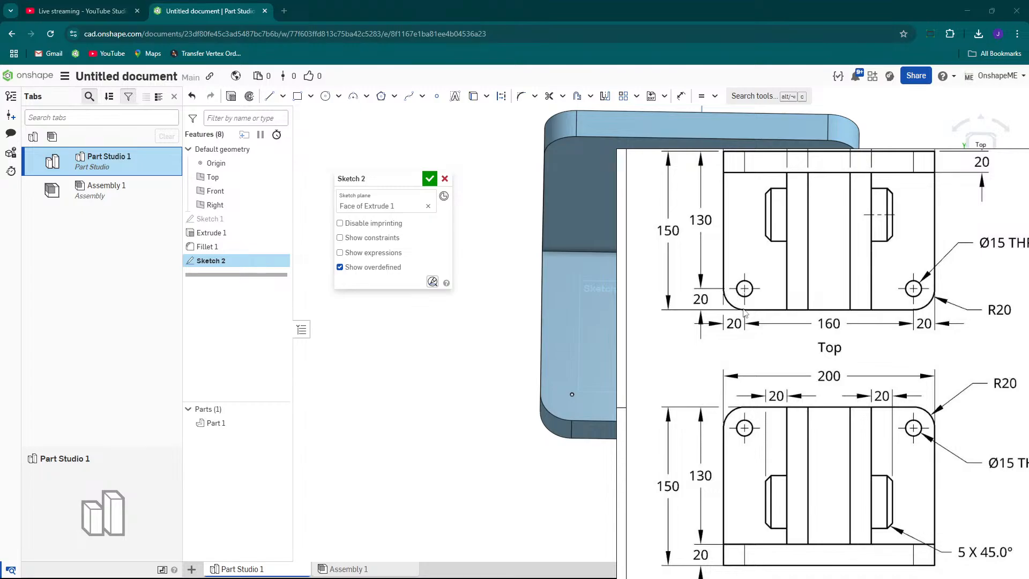
scroll(460, 375, "down", 3)
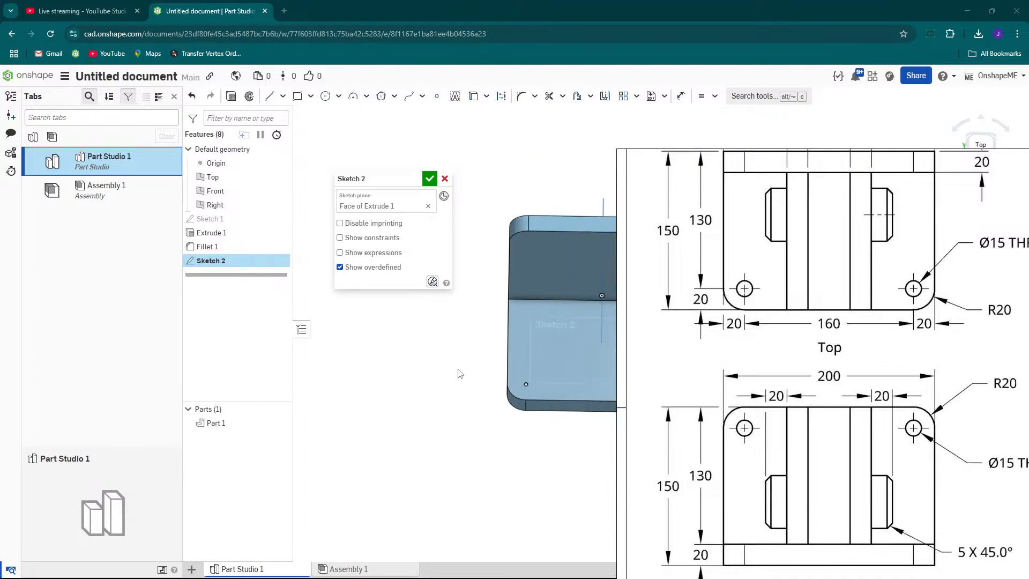
scroll(530, 384, "up", 2)
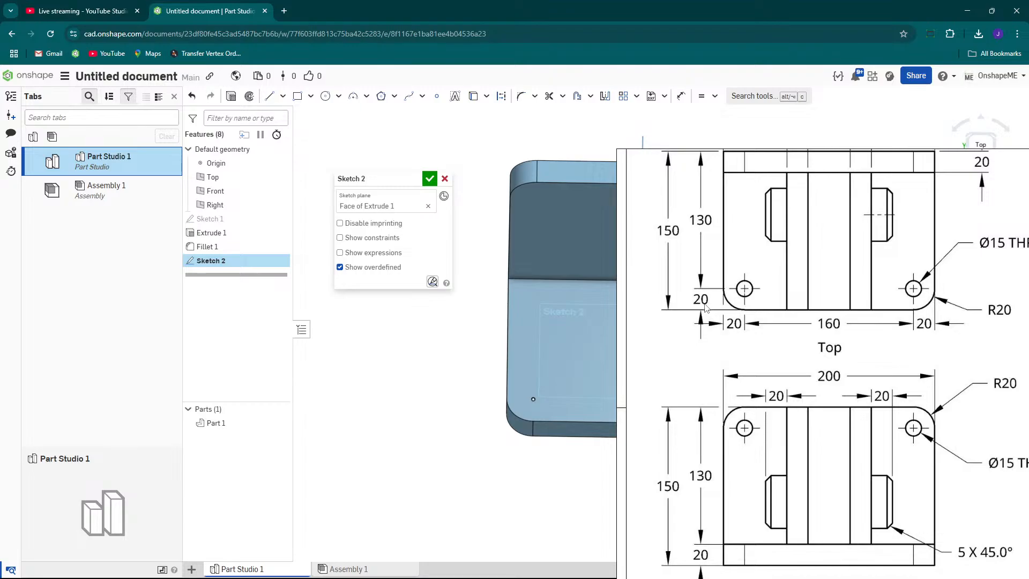
Dimension the sketch point 20 mm from the base plate's side edge, then undo that dimension.
key("s")
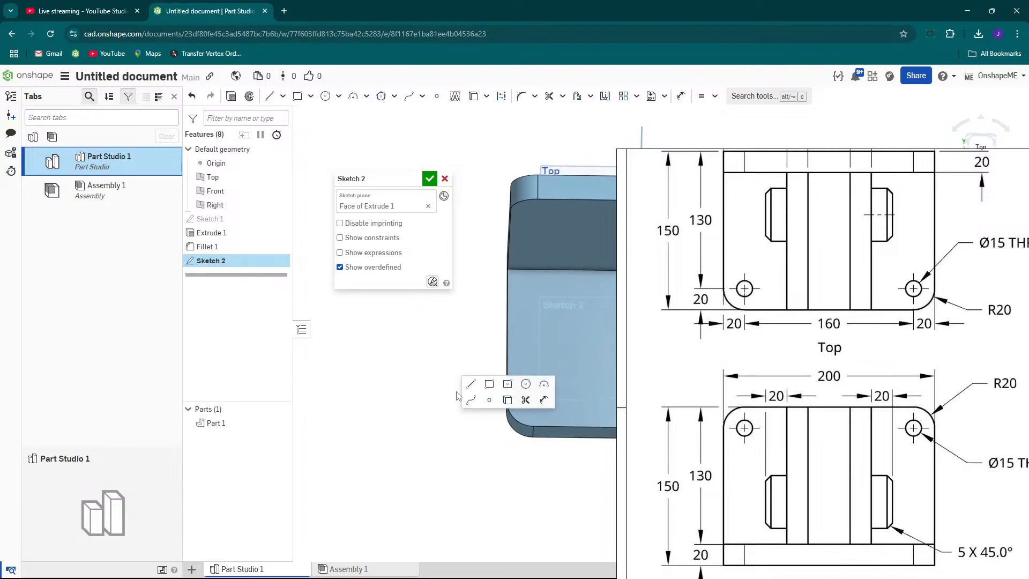
left_click(544, 400)
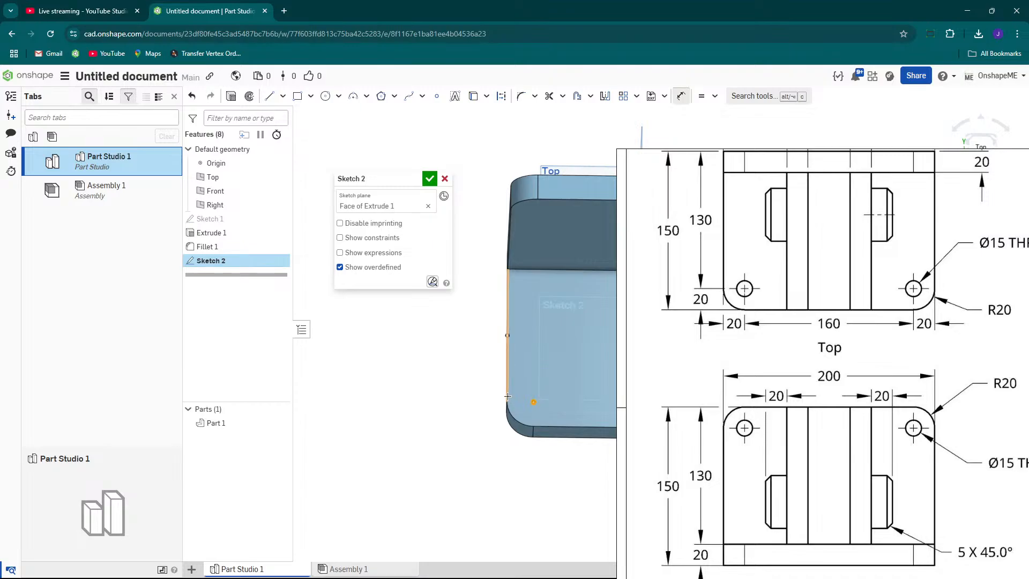
left_click(508, 396)
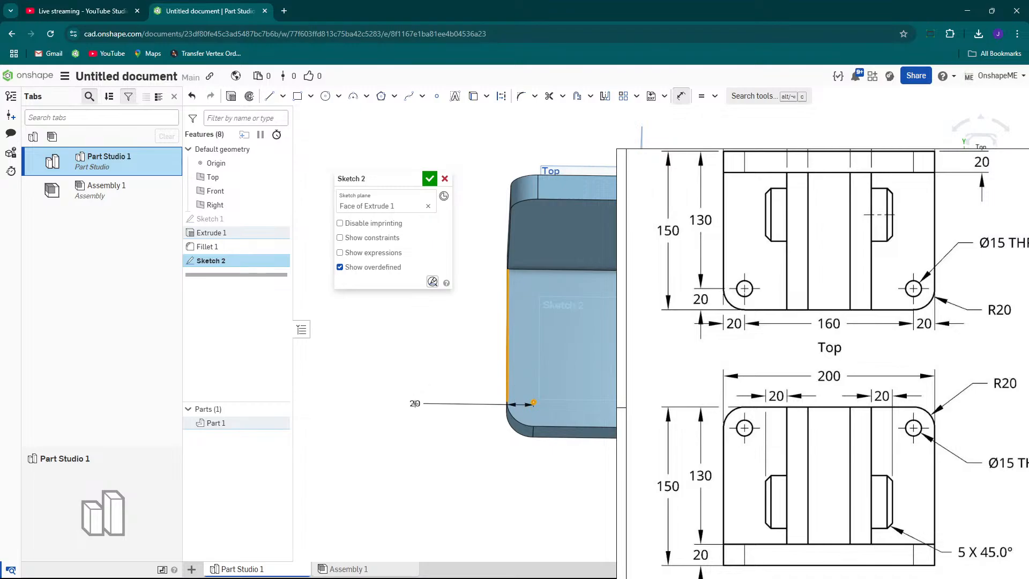
key("Escape")
key("s")
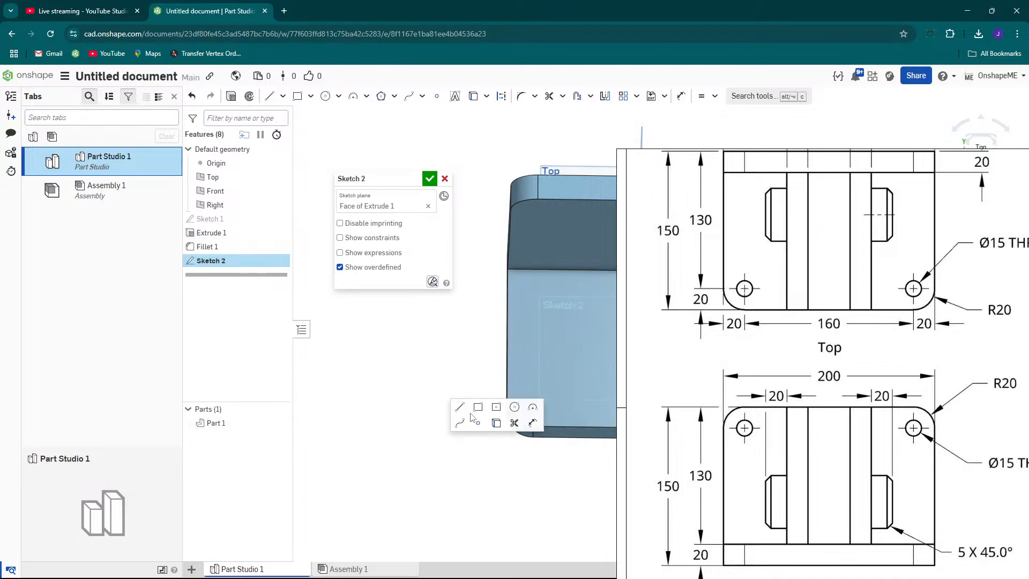
left_click(532, 424)
left_click(547, 423)
left_click(436, 439)
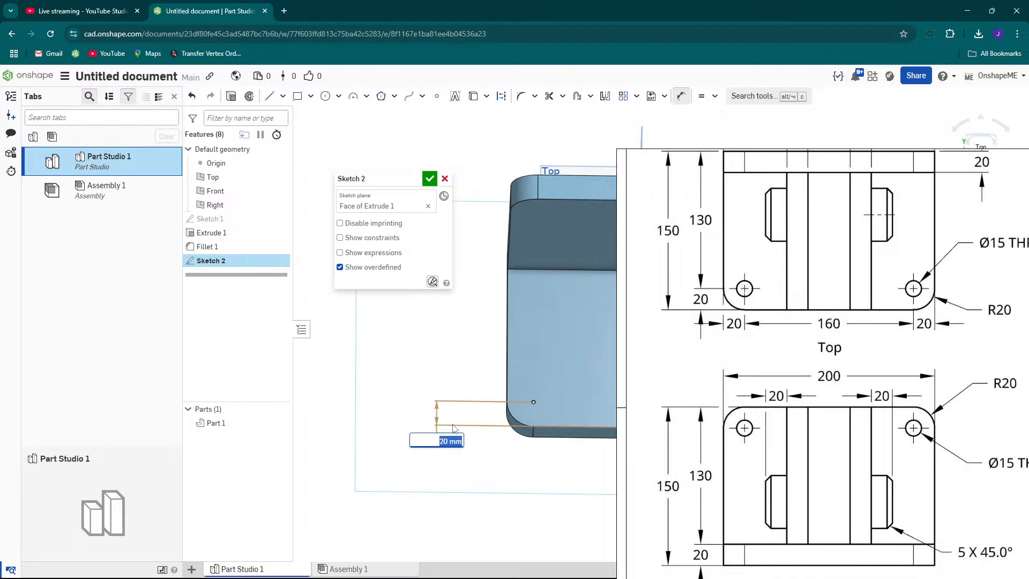
key("Return")
key("ctrl+z")
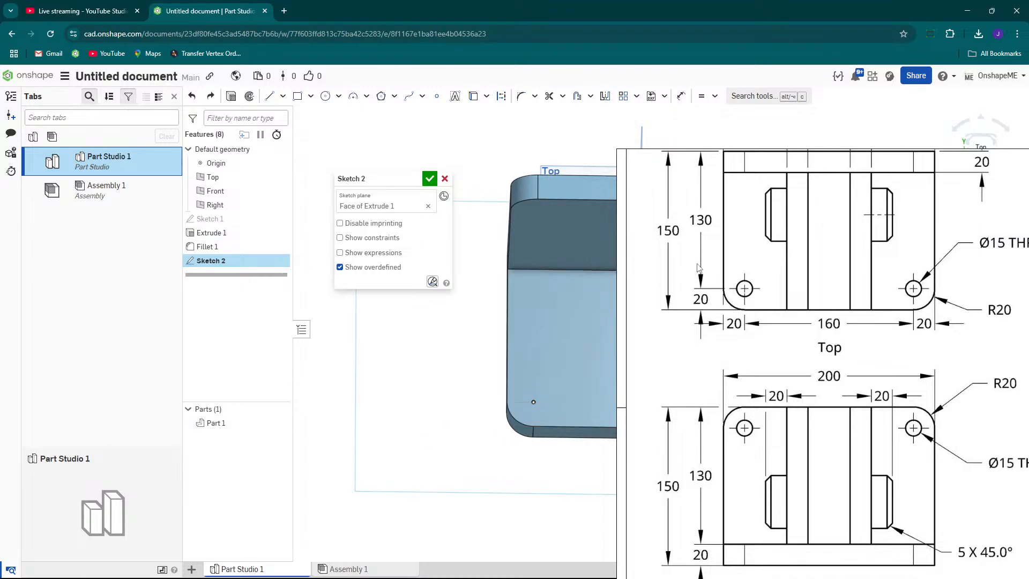
left_click_drag(763, 153, 795, 498)
scroll(557, 384, "down", 4)
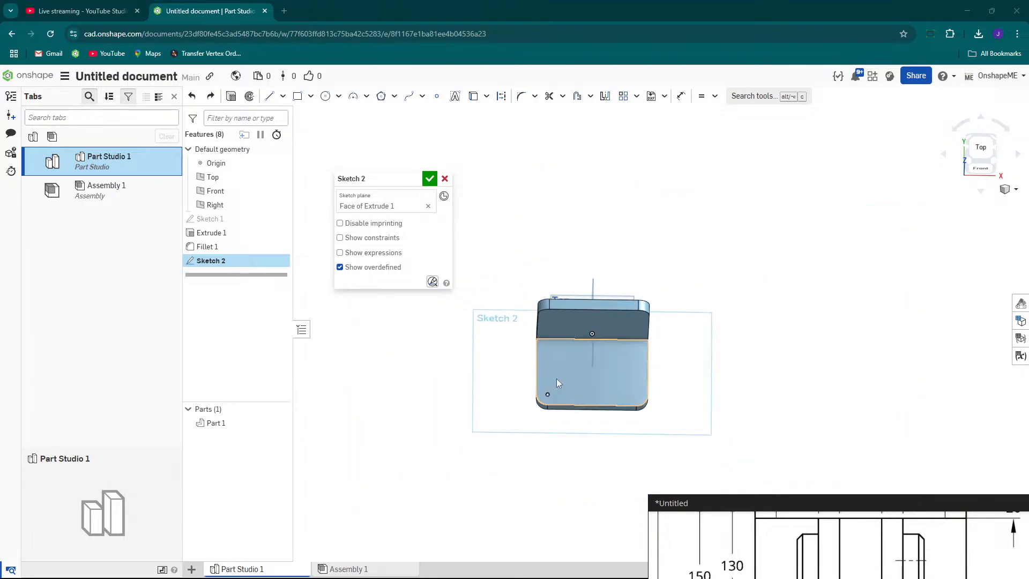
Place a second sketch point near the base plate's lower-right rounded corner and finish the sketch.
scroll(665, 401, "up", 3)
right_click_drag(555, 387, 543, 417)
scroll(524, 388, "up", 1)
scroll(517, 386, "down", 3)
scroll(507, 375, "up", 2)
scroll(555, 371, "up", 1)
right_click(554, 372)
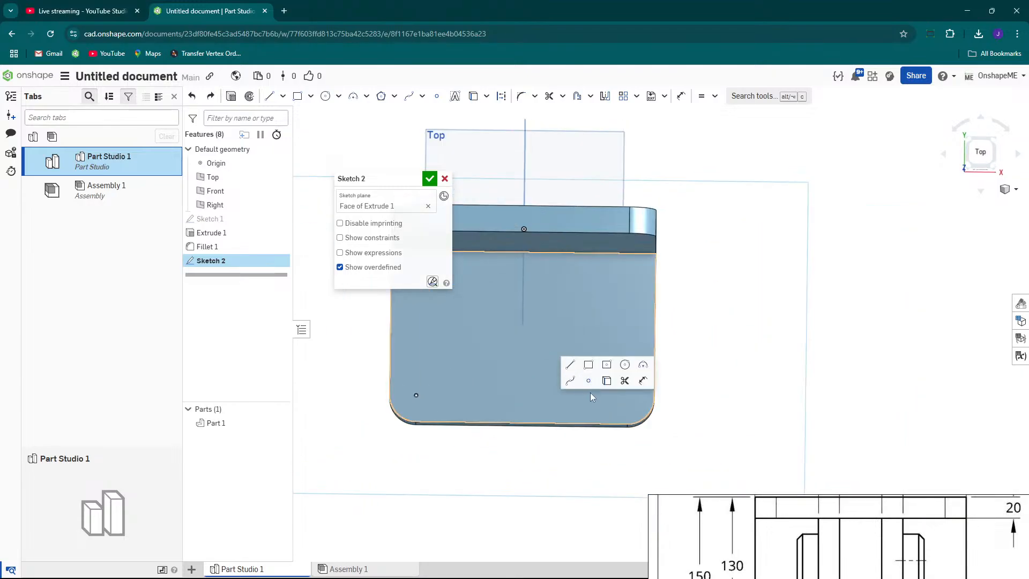
left_click(590, 381)
left_click(629, 397)
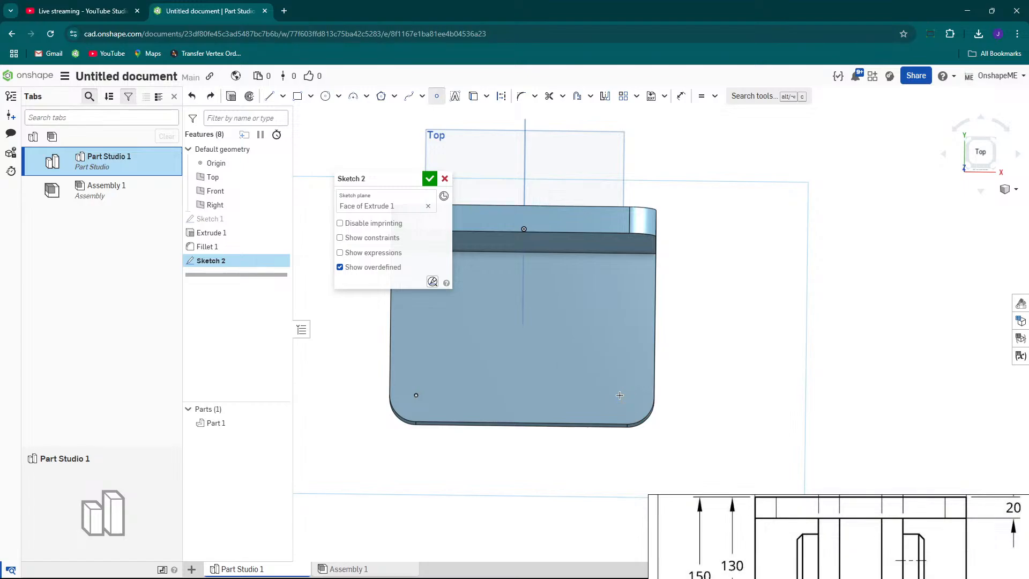
scroll(616, 389, "down", 3)
right_click_drag(599, 386, 663, 269)
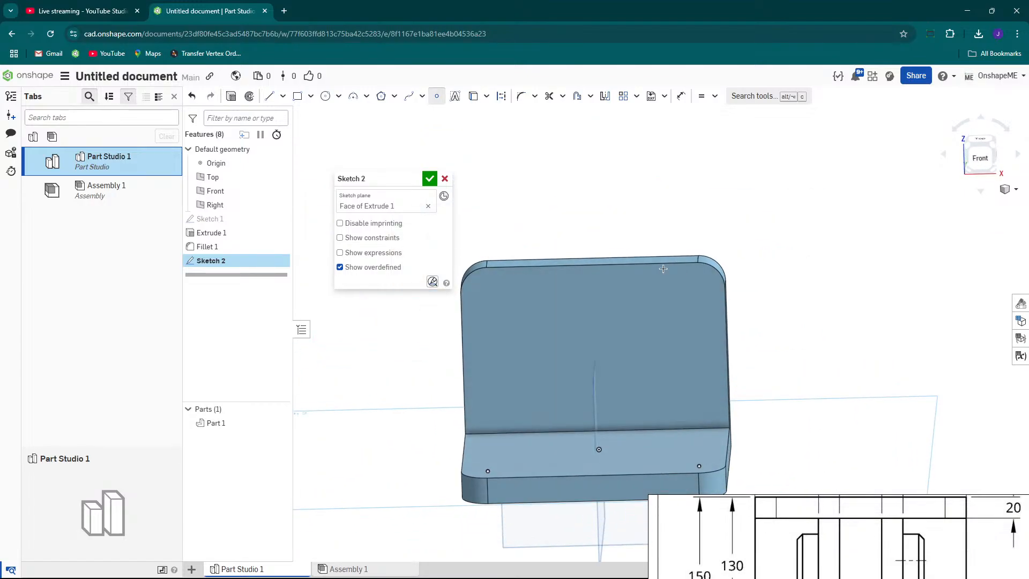
left_click(431, 181)
Start a new sketch on the front face of the bracket's upright wall in a normal view.
mouse_move(523, 283)
right_mouse_down()
mouse_move(557, 278)
mouse_move(512, 304)
right_mouse_up()
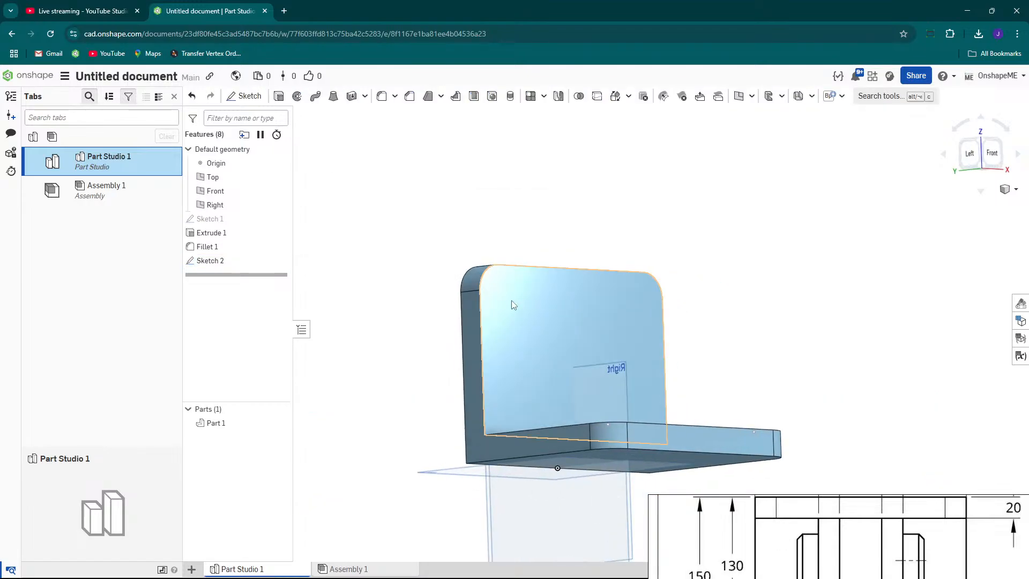
left_click(511, 301)
right_click(511, 300)
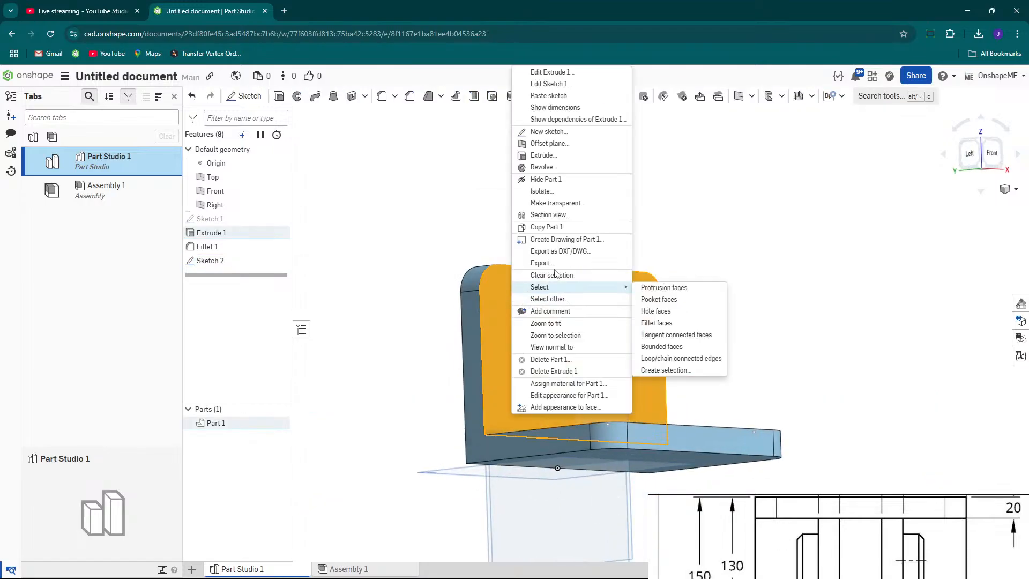
left_click(544, 132)
key("n")
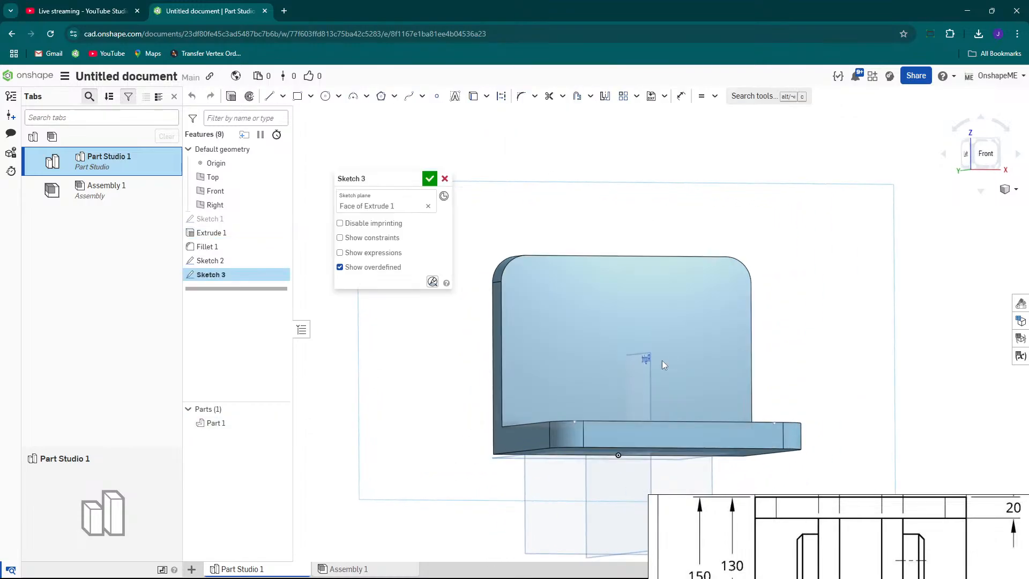
Place a sketch point near the upright wall's upper-left rounded corner.
scroll(568, 264, "up", 2)
key("s")
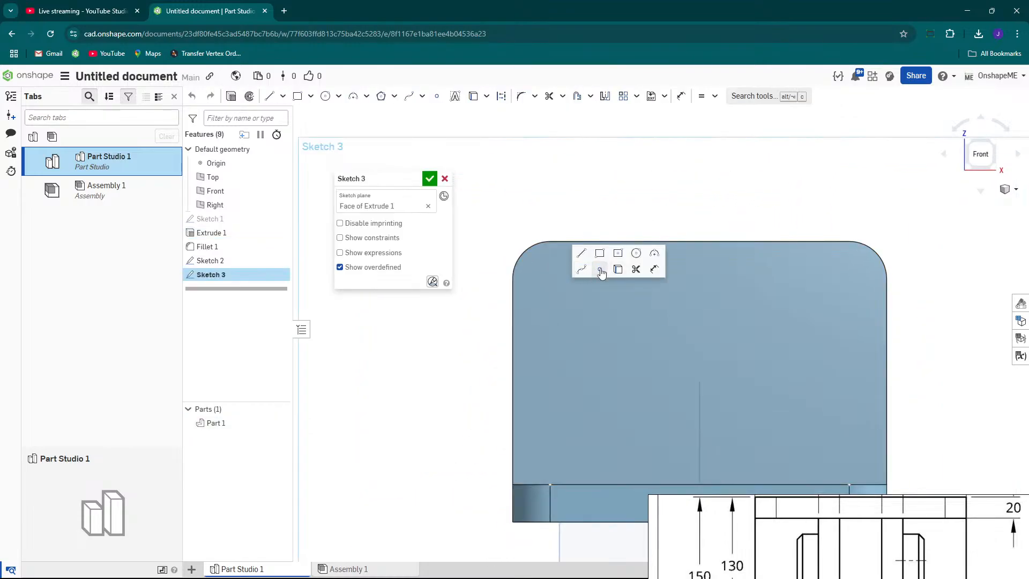
left_click(601, 270)
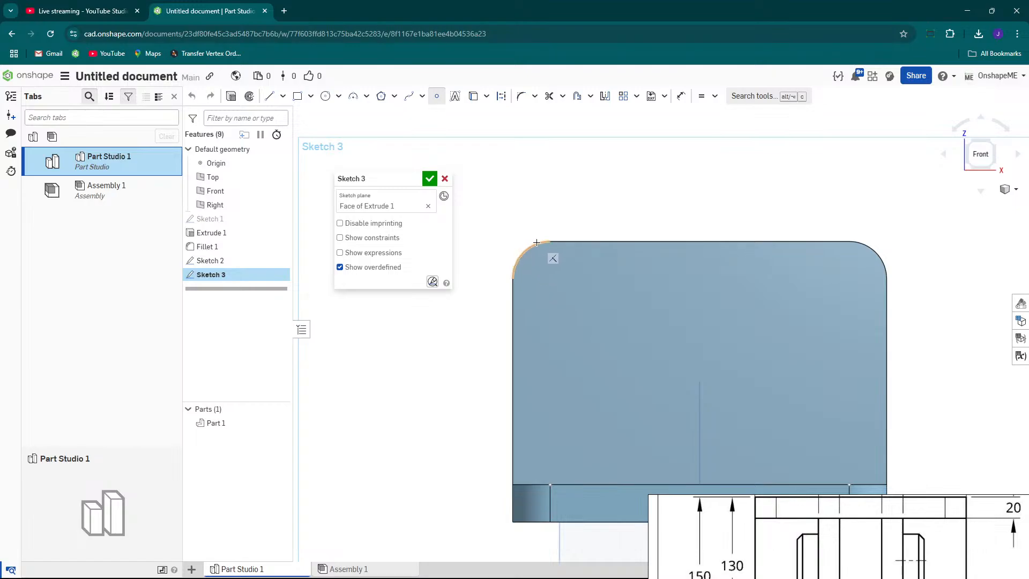
left_click(549, 280)
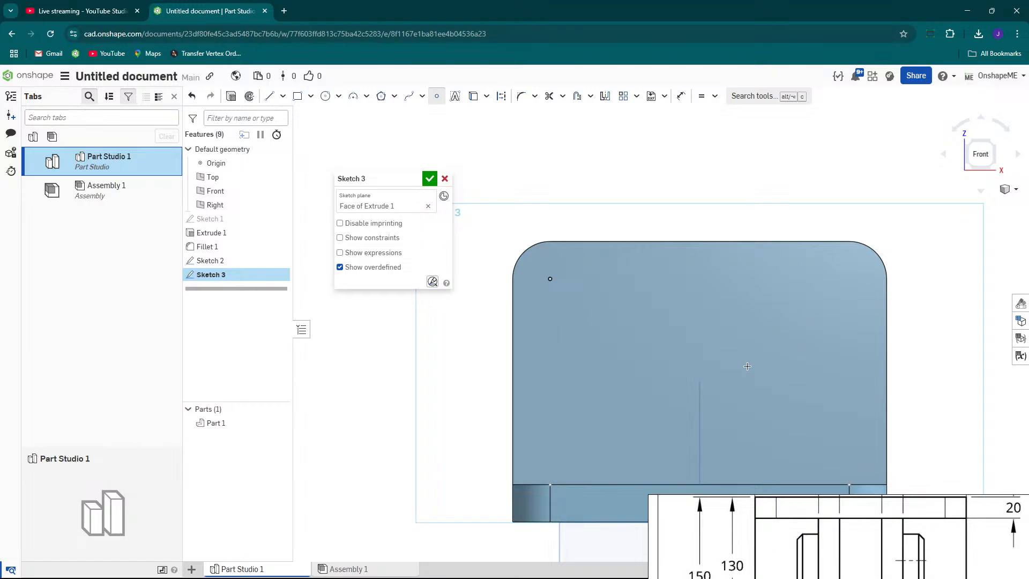
Place a second sketch point near the upright wall's upper-right rounded corner.
scroll(767, 326, "down", 3)
scroll(744, 349, "up", 7)
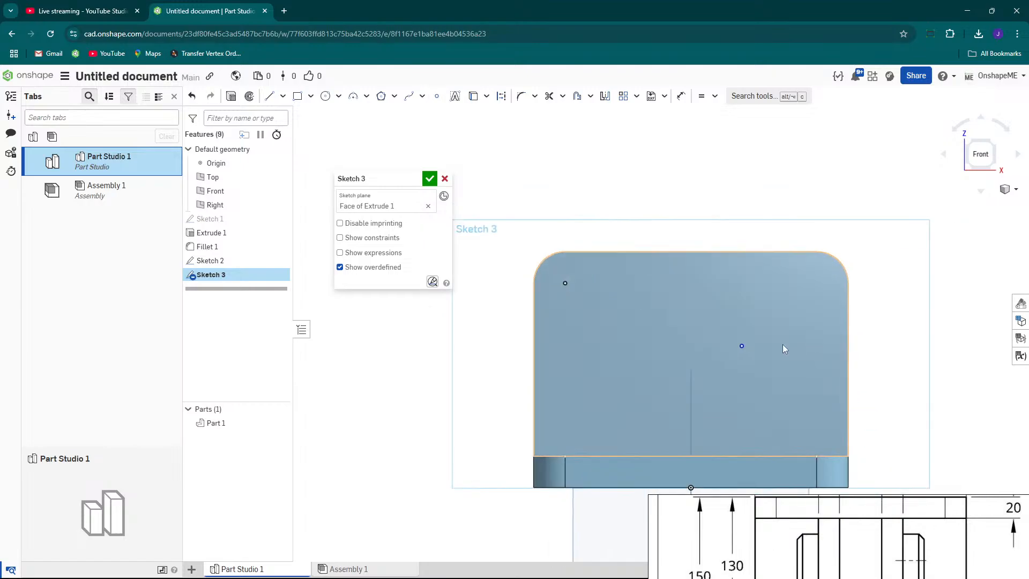
scroll(737, 350, "down", 3)
right_click_drag(767, 353, 780, 371)
scroll(779, 370, "up", 4)
scroll(737, 342, "down", 3)
right_click_drag(737, 343, 766, 349)
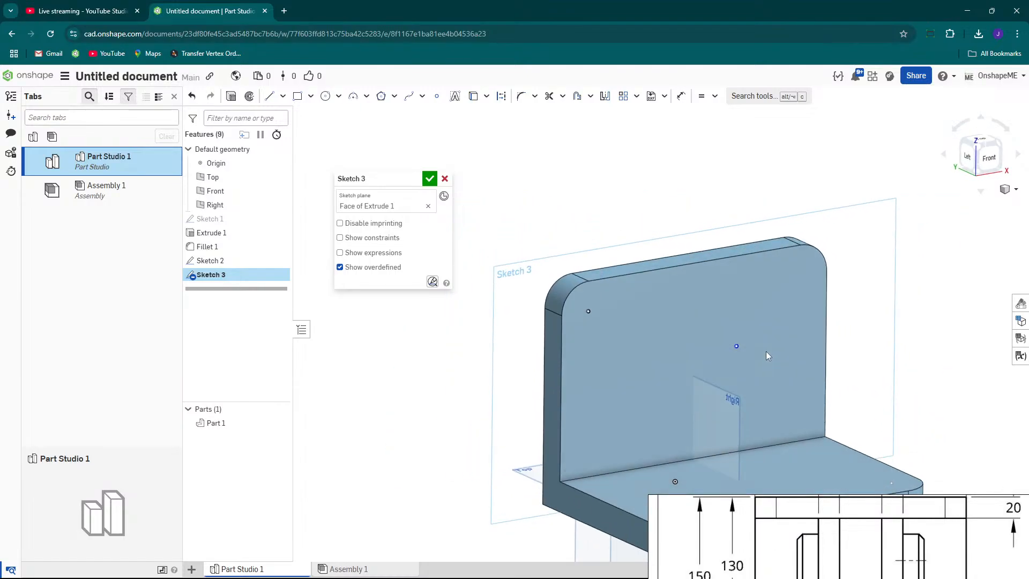
scroll(744, 349, "up", 5)
scroll(732, 343, "down", 3)
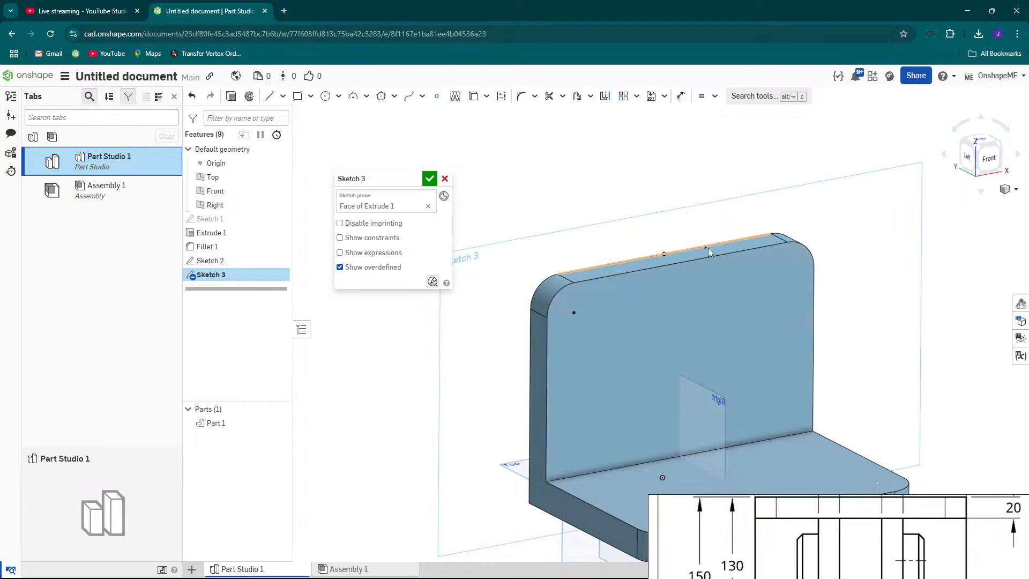
left_click(687, 300)
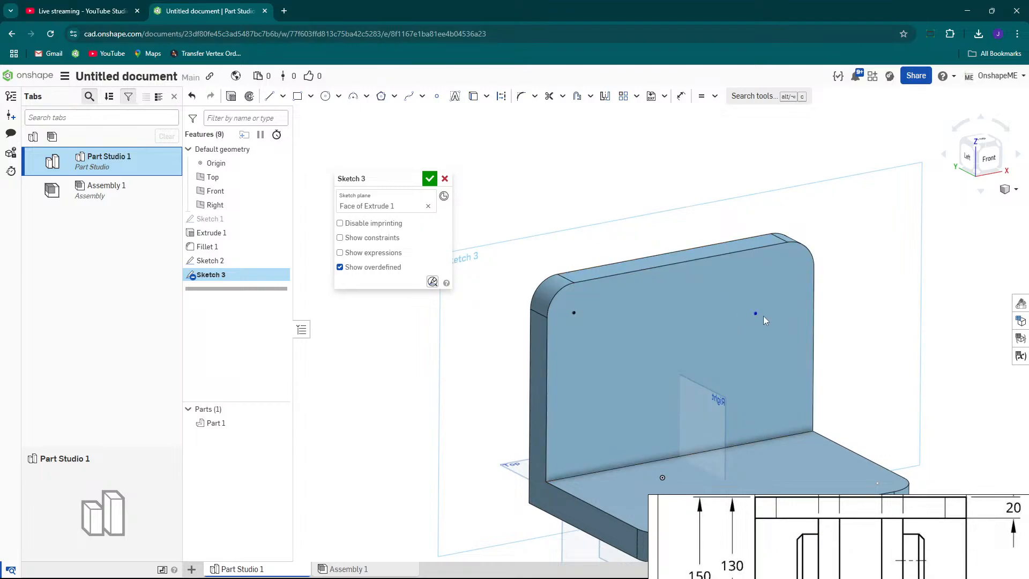
left_click(812, 341)
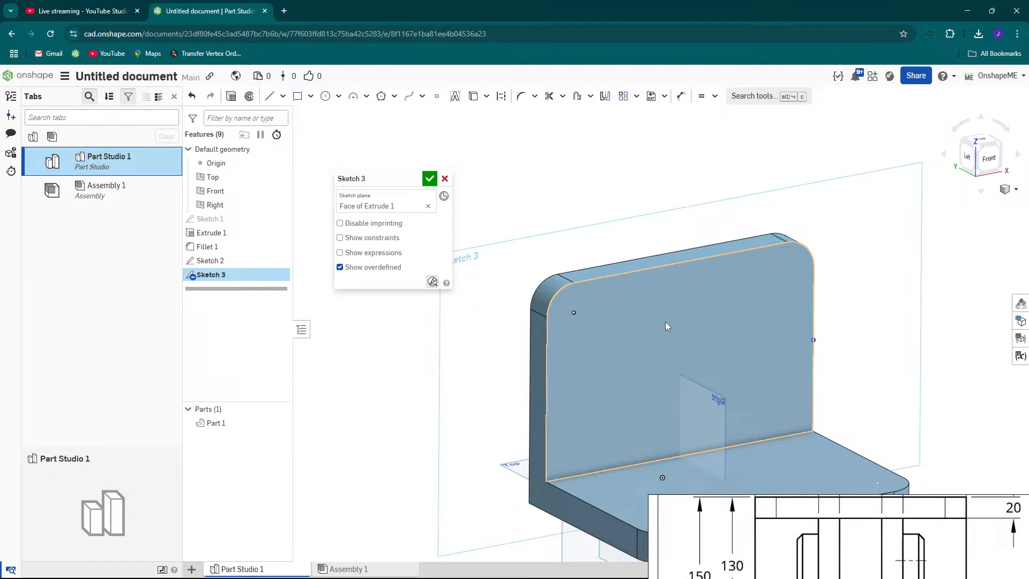
left_click(575, 315)
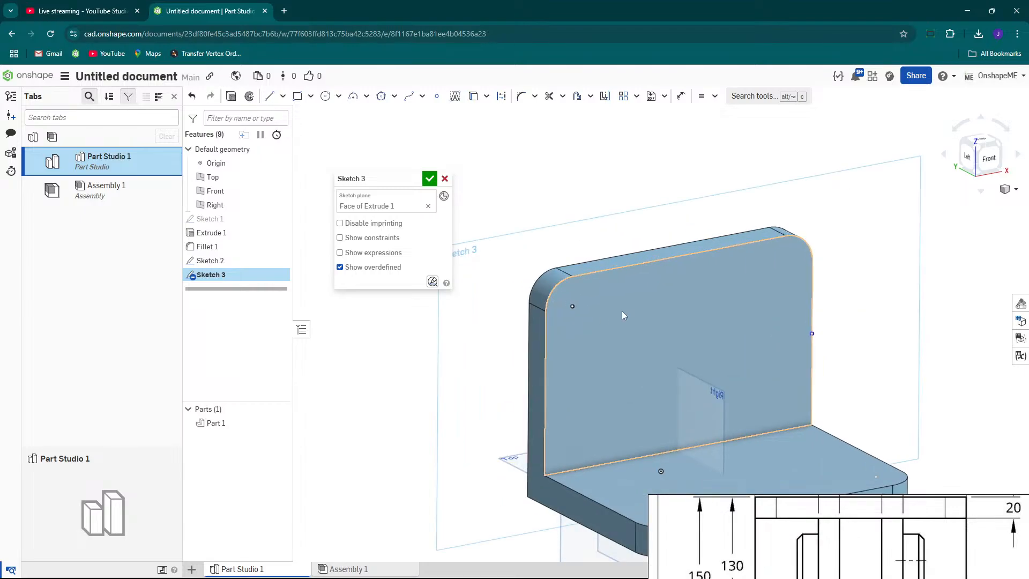
mouse_move(579, 301)
right_mouse_down()
mouse_move(566, 294)
mouse_move(575, 304)
right_mouse_up()
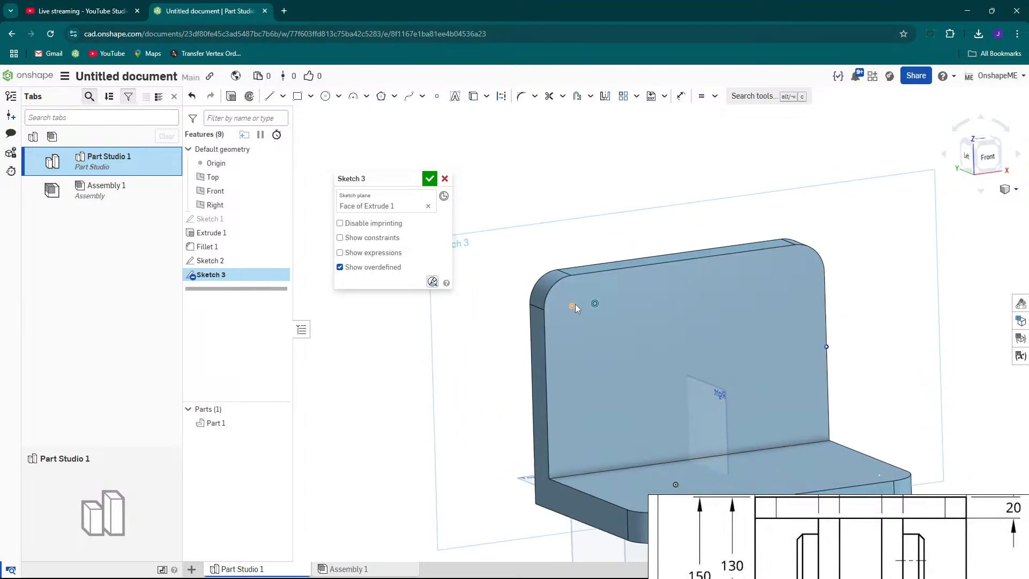
scroll(567, 312, "down", 2)
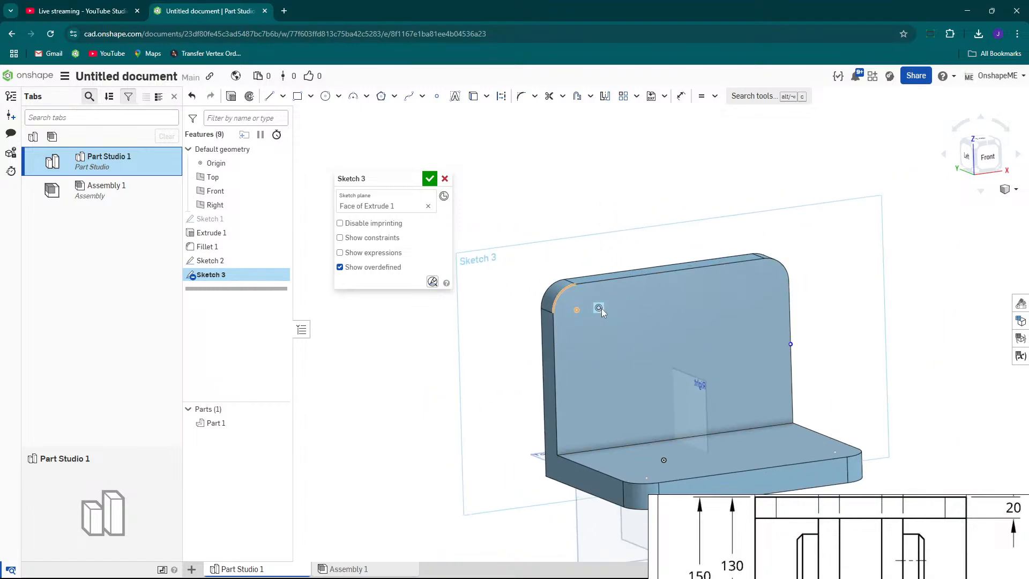
scroll(656, 328, "down", 2)
scroll(739, 330, "up", 2)
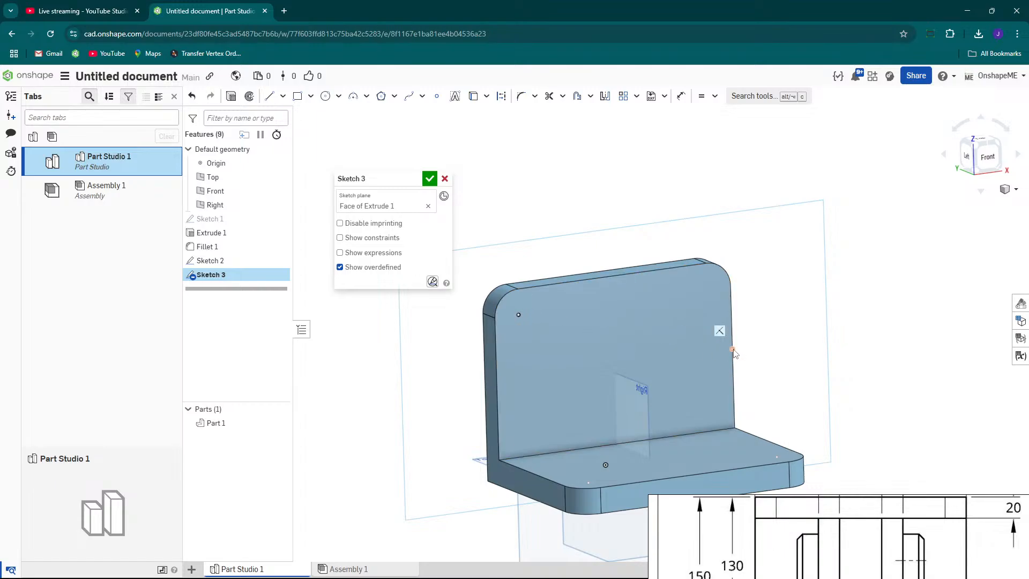
left_click_drag(730, 349, 698, 320)
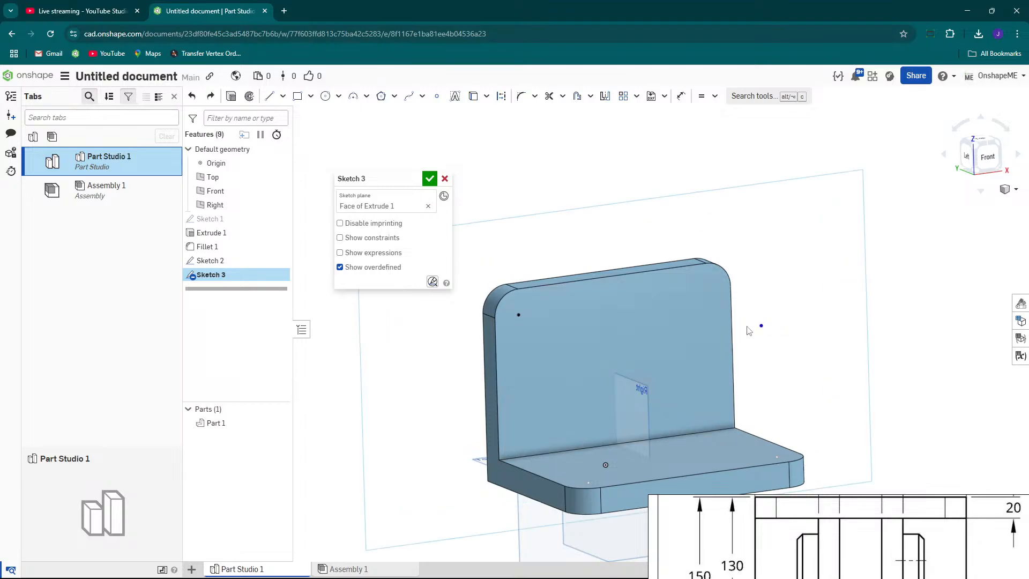
left_click(694, 327)
scroll(696, 323, "up", 1)
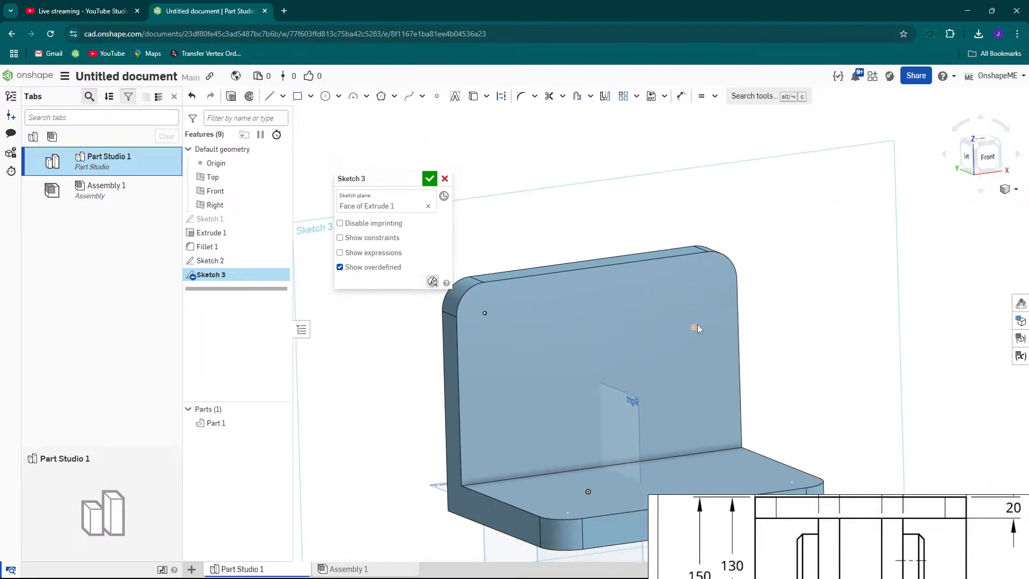
Try to make the upper-right point concentric with the corner arc, then finish the sketch.
left_click(713, 97)
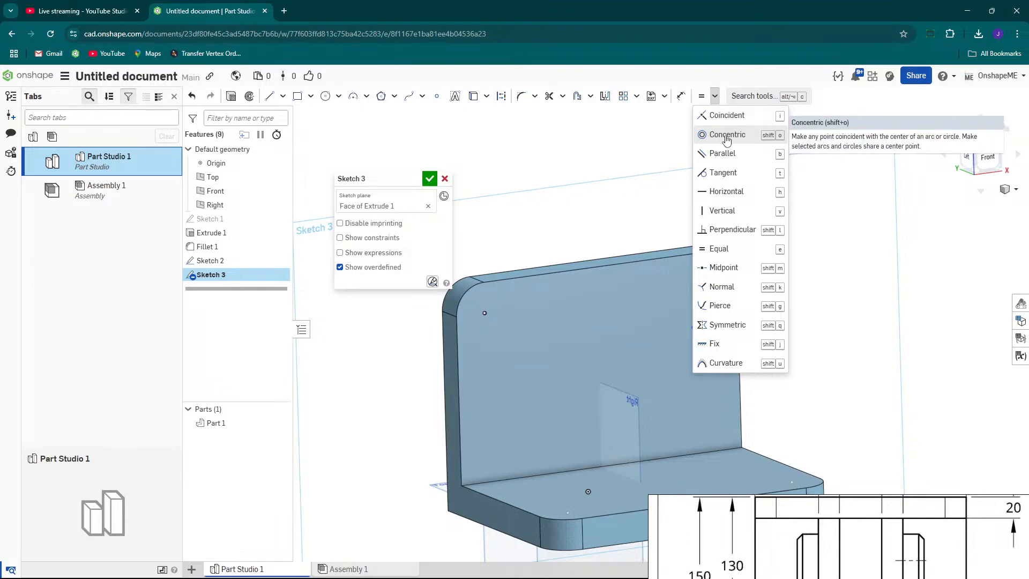
left_click(726, 136)
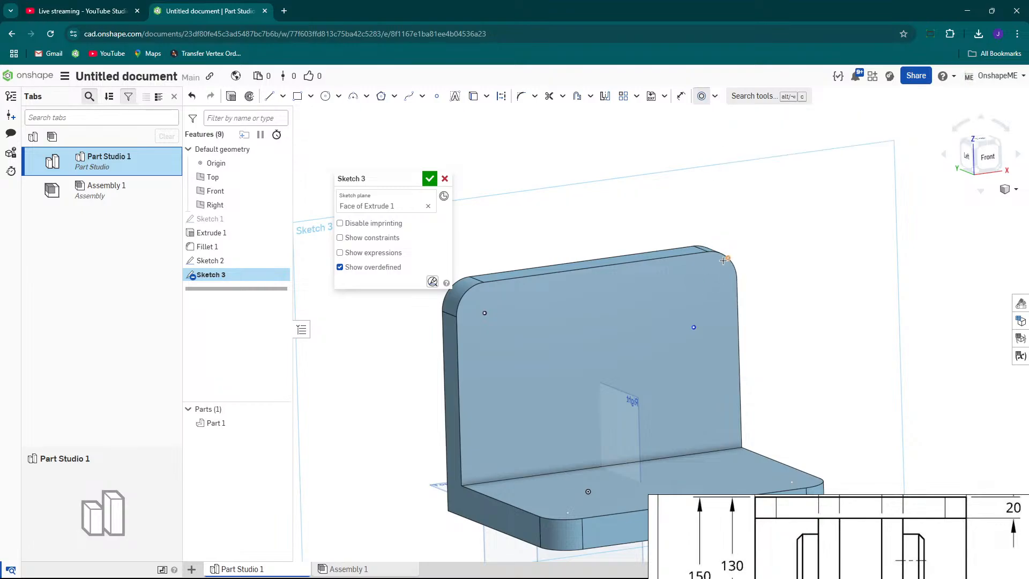
scroll(734, 270, "up", 5)
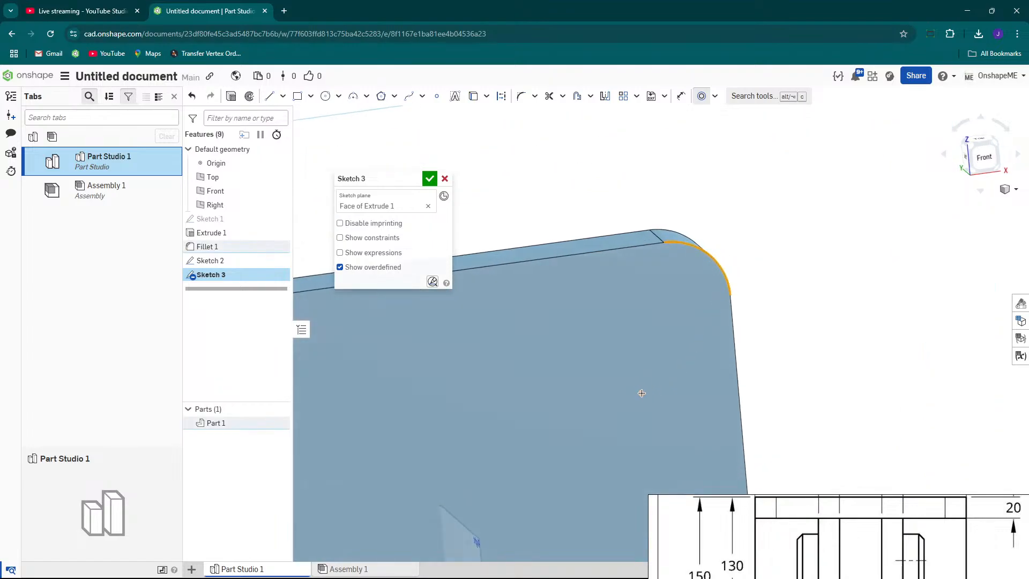
scroll(723, 340, "down", 5)
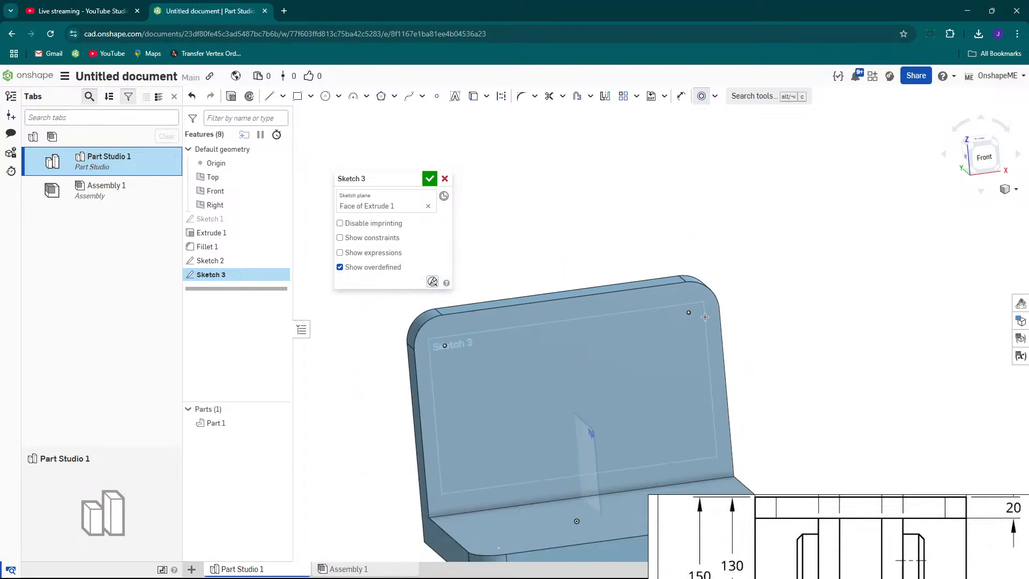
scroll(692, 305, "up", 5)
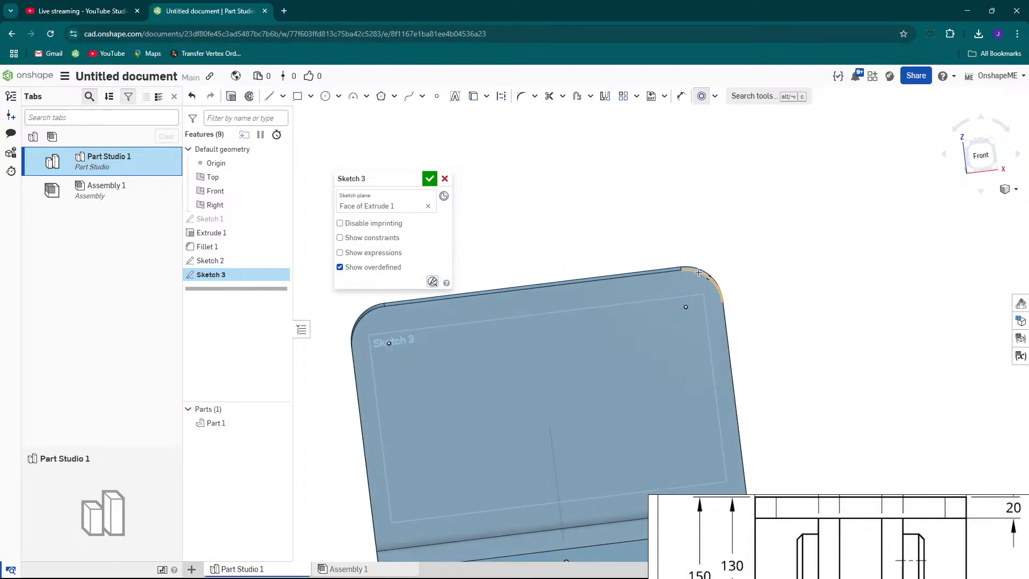
scroll(691, 306, "down", 5)
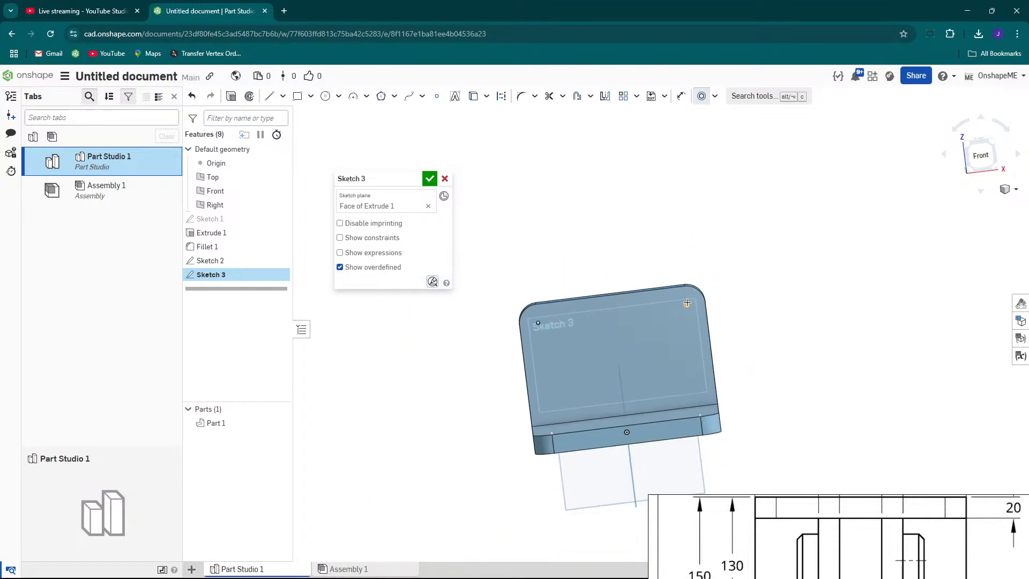
left_click(430, 175)
Examine the drawing's top and front views for the hole sizes and positions.
scroll(656, 320, "down", 3)
mouse_move(656, 320)
right_mouse_down()
mouse_move(653, 333)
mouse_move(685, 364)
mouse_move(646, 355)
right_mouse_up()
scroll(685, 364, "up", 3)
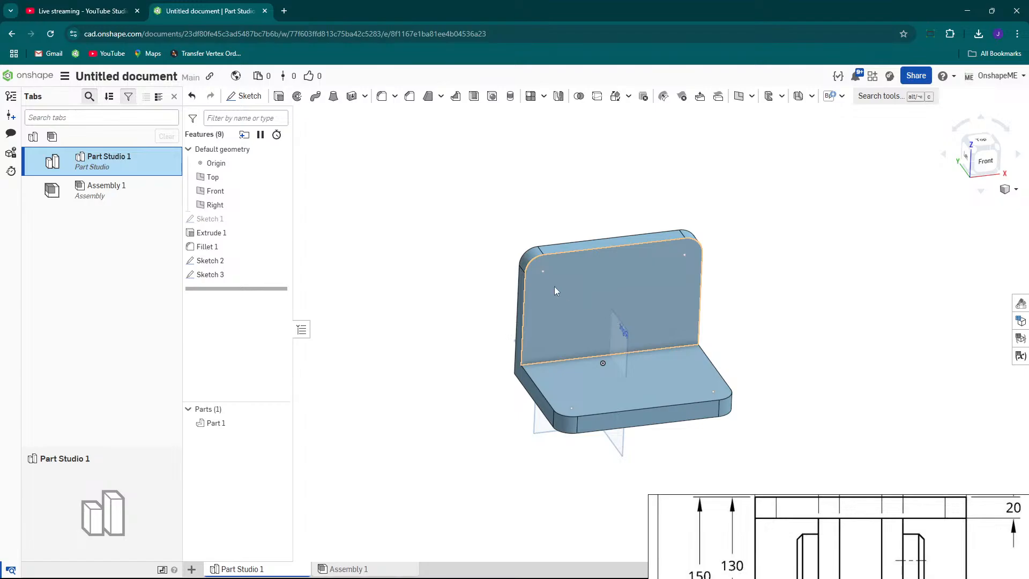
scroll(533, 272, "up", 1)
scroll(548, 282, "up", 1)
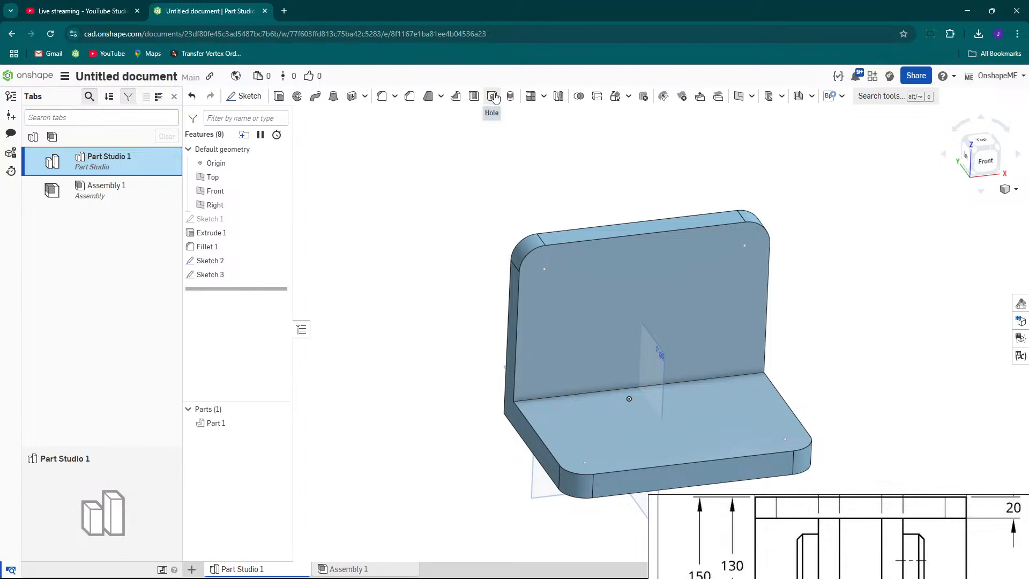
mouse_move(819, 508)
left_mouse_down()
mouse_move(544, 144)
mouse_move(488, 144)
mouse_move(516, 142)
left_mouse_up()
scroll(700, 255, "down", 2)
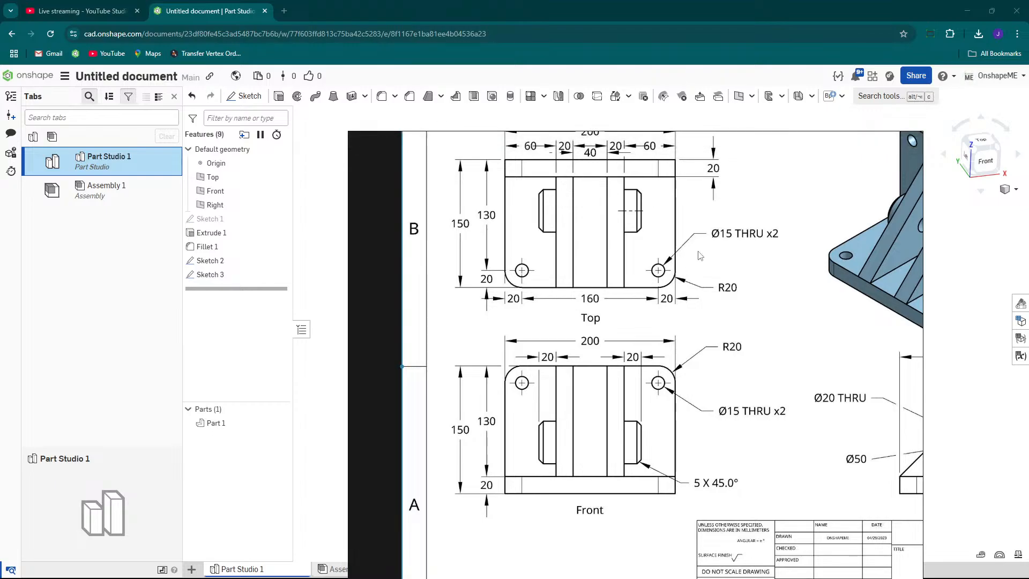
mouse_move(602, 144)
left_mouse_down()
mouse_move(790, 456)
mouse_move(782, 548)
left_mouse_up()
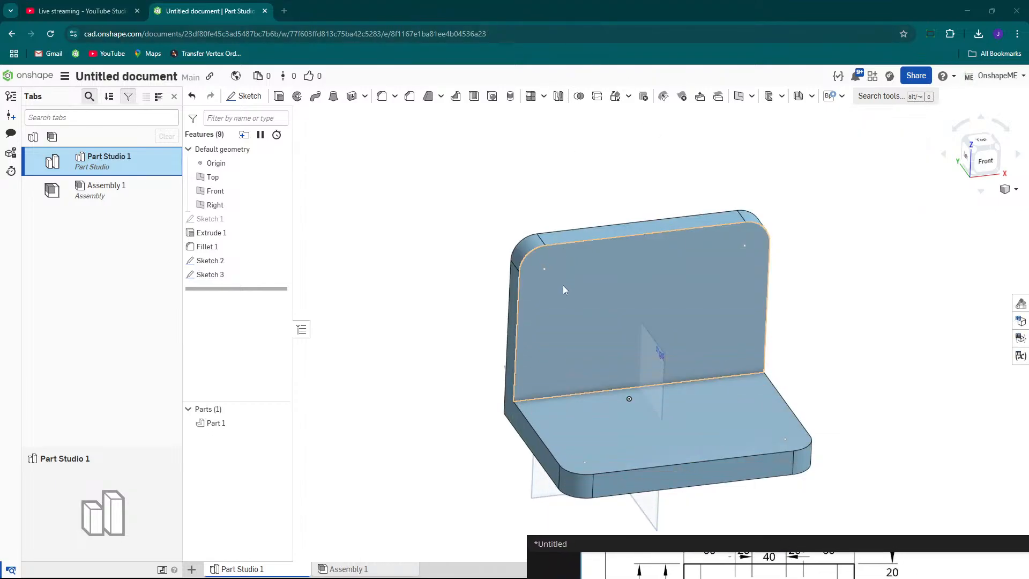
scroll(566, 292, "up", 2)
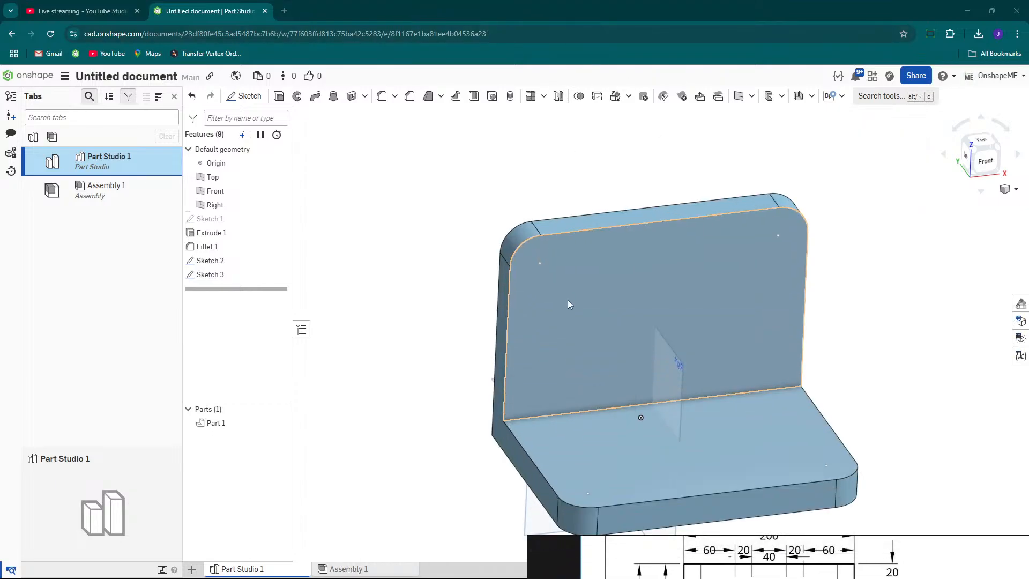
Create 15 mm drilled through-all holes at the sketch points of Sketch 2 and Sketch 3.
left_click(492, 96)
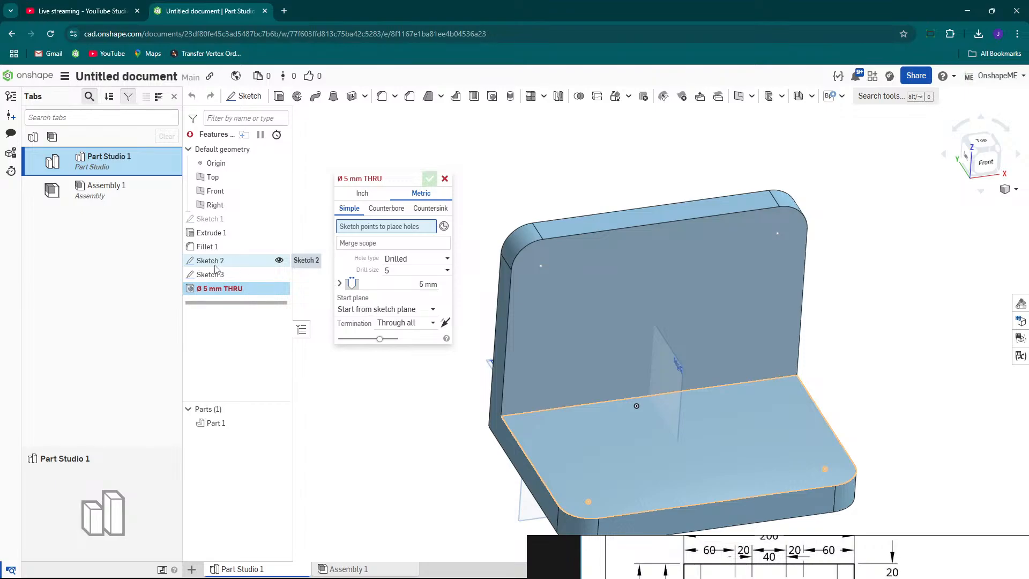
left_click(242, 264)
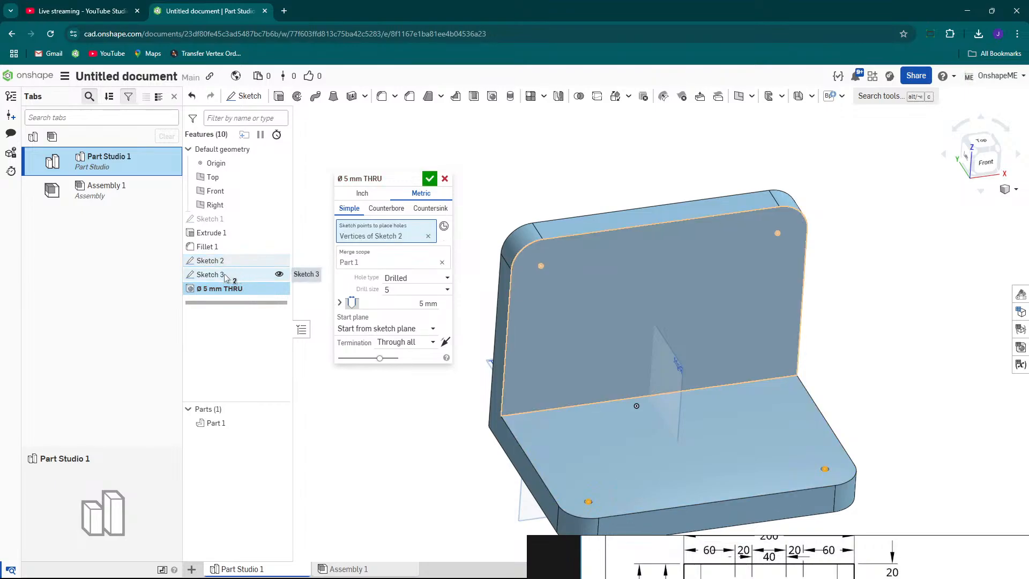
left_click(225, 277)
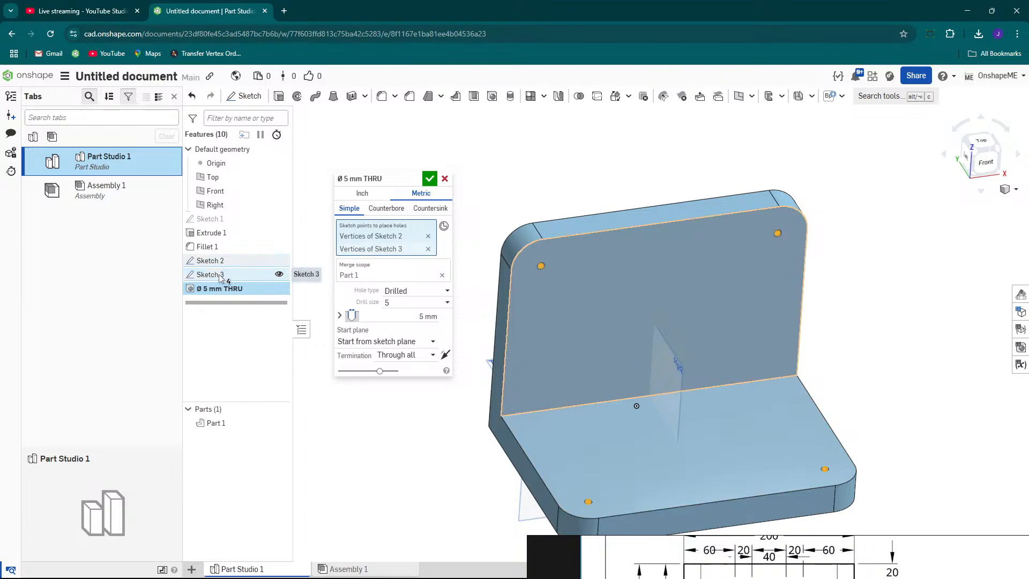
scroll(566, 266, "down", 2)
scroll(561, 288, "up", 2)
right_click_drag(560, 289, 581, 308)
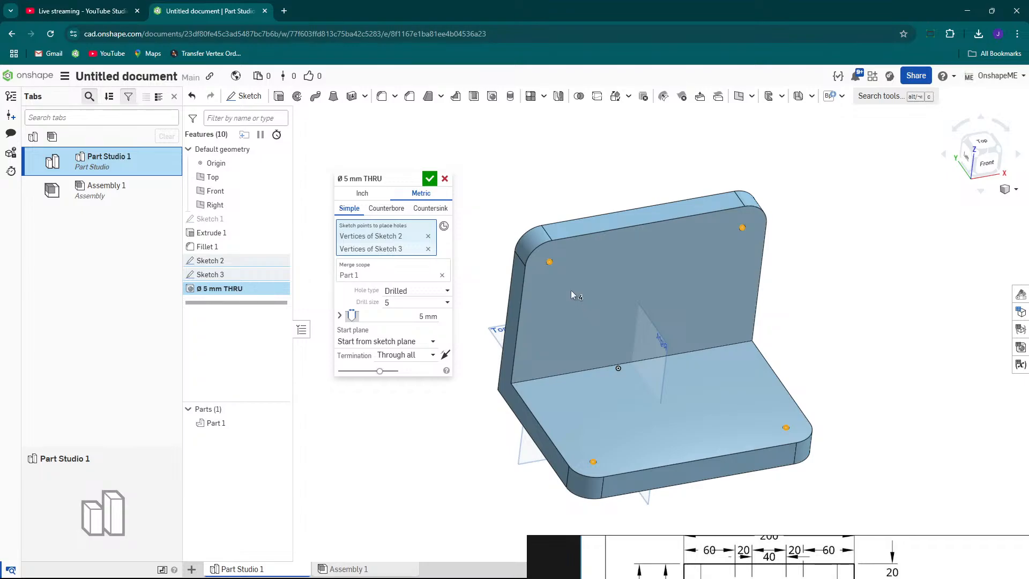
scroll(552, 264, "up", 2)
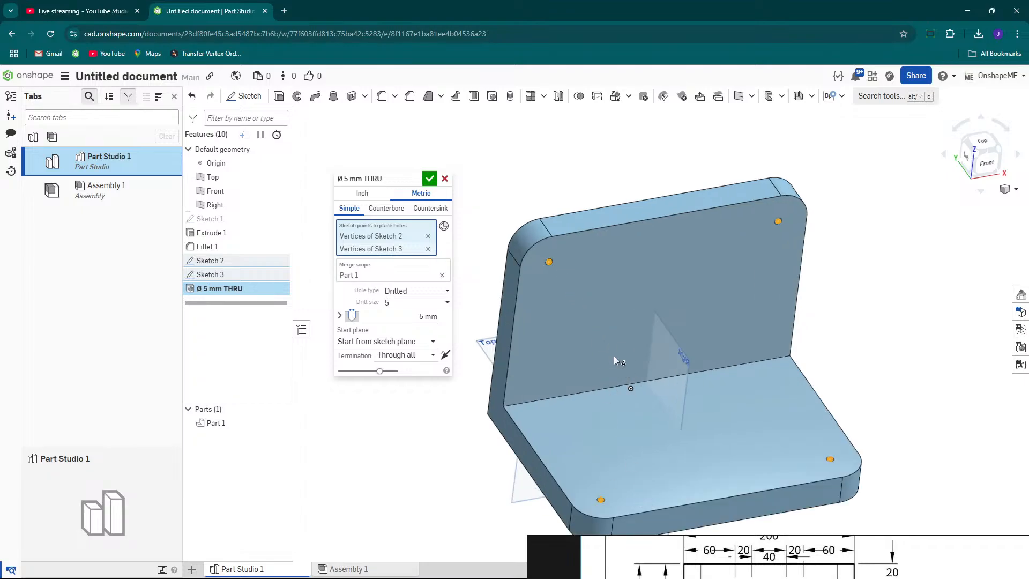
left_click(414, 316)
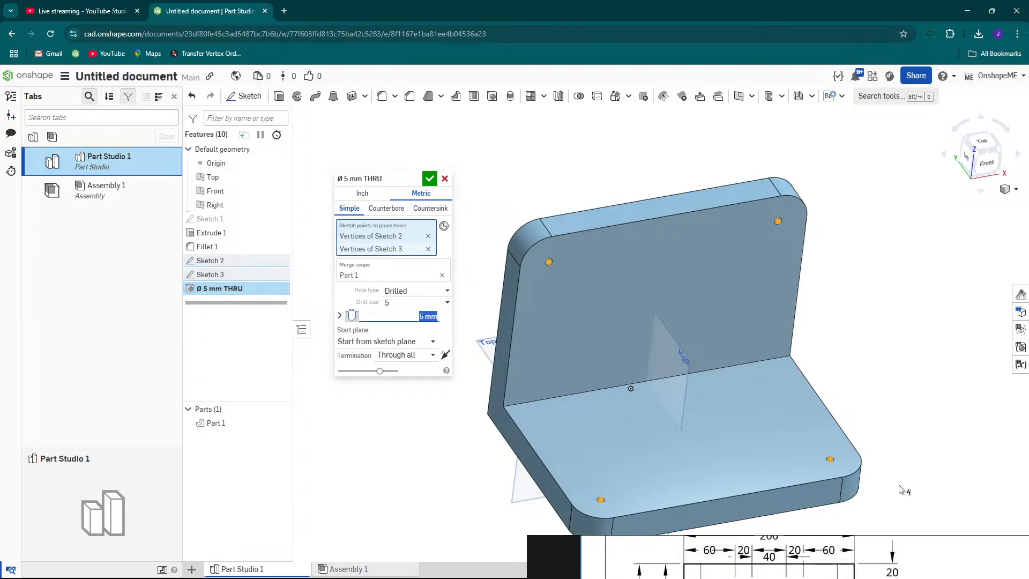
mouse_move(847, 545)
left_mouse_down()
mouse_move(784, 242)
mouse_move(789, 184)
mouse_move(812, 473)
mouse_move(680, 254)
mouse_move(674, 207)
mouse_move(822, 473)
left_mouse_up()
left_click(408, 314)
left_click(408, 313)
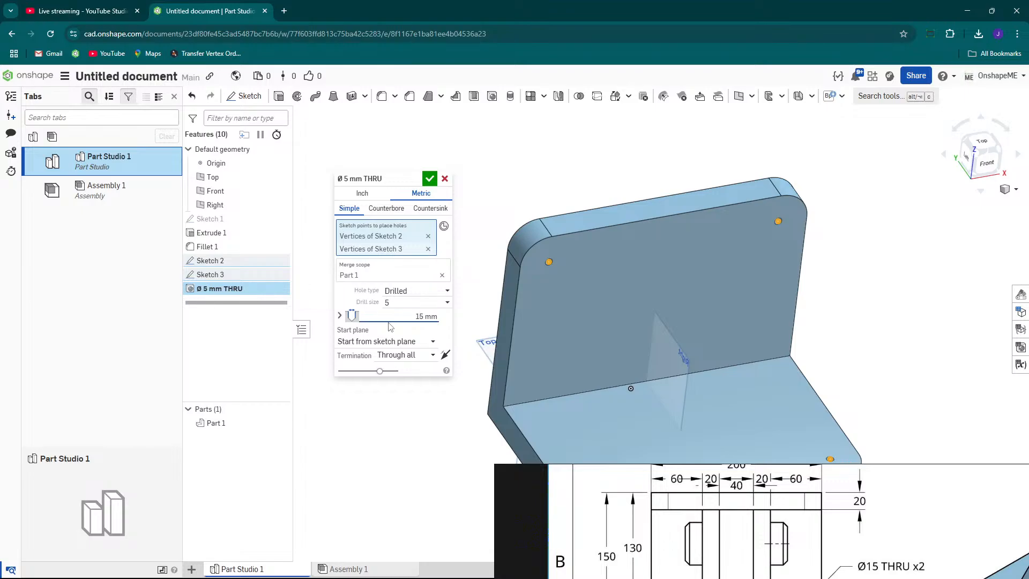
key("Return")
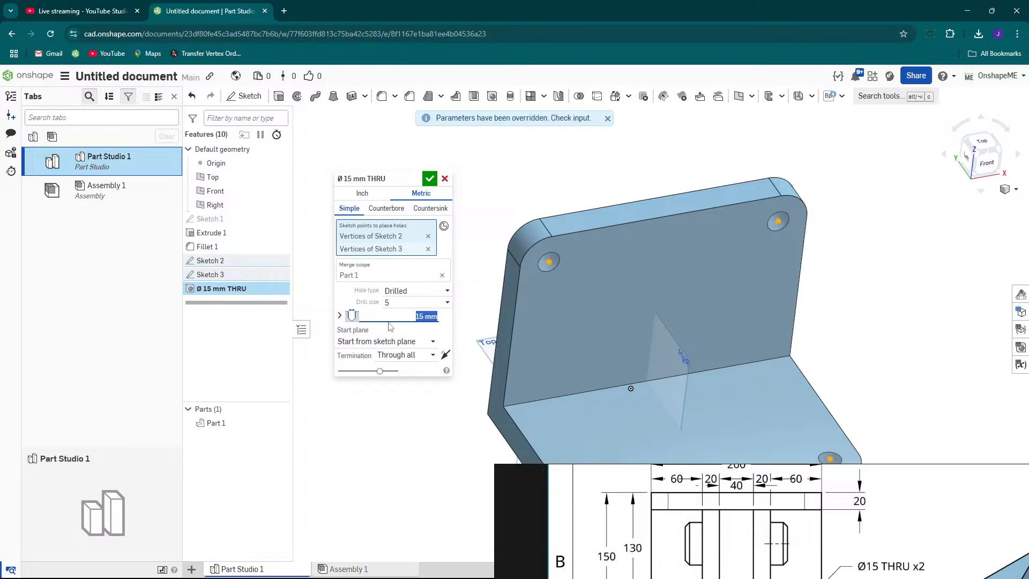
left_click(429, 179)
Inspect the holed bracket from several angles and compare it with the drawing.
scroll(526, 225, "down", 5)
mouse_move(702, 476)
left_mouse_down()
mouse_move(505, 319)
mouse_move(565, 386)
left_mouse_up()
scroll(718, 486, "down", 3)
middle_click_drag(718, 485, 684, 473)
scroll(603, 272, "down", 3)
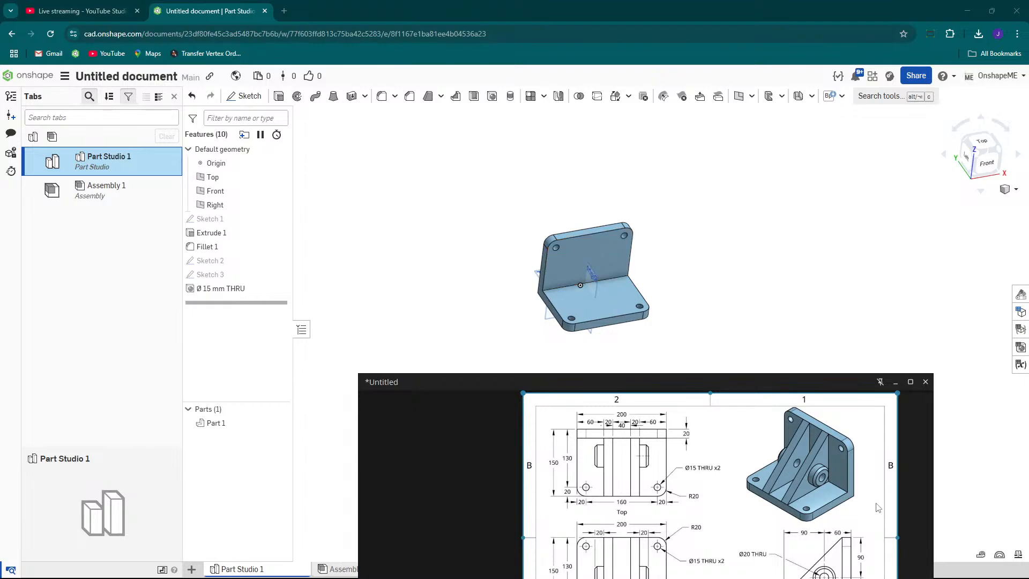
scroll(835, 504, "up", 2)
scroll(799, 458, "down", 2)
scroll(788, 457, "up", 2)
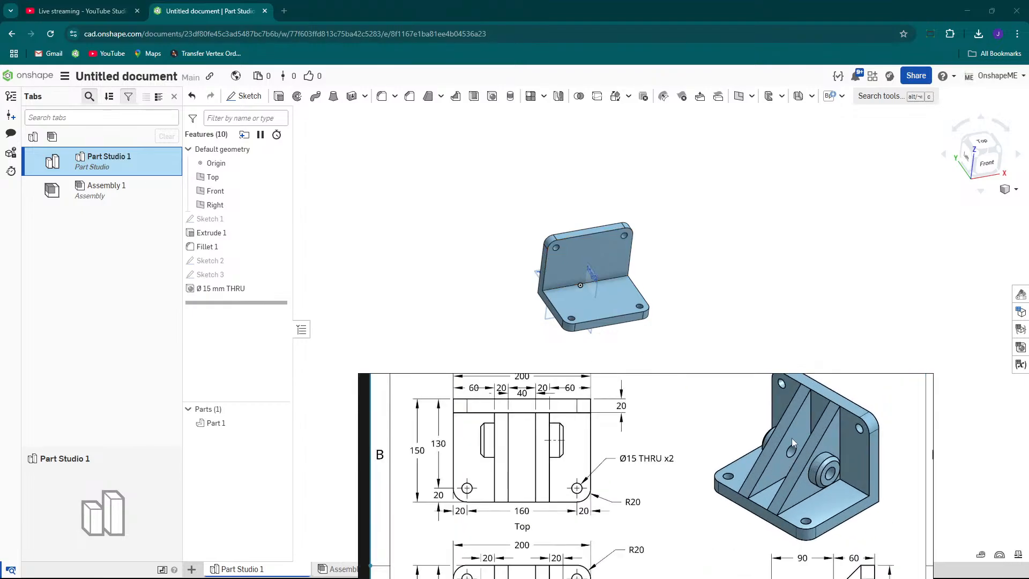
left_click_drag(696, 387, 790, 459)
scroll(579, 296, "up", 4)
right_click_drag(578, 296, 587, 262)
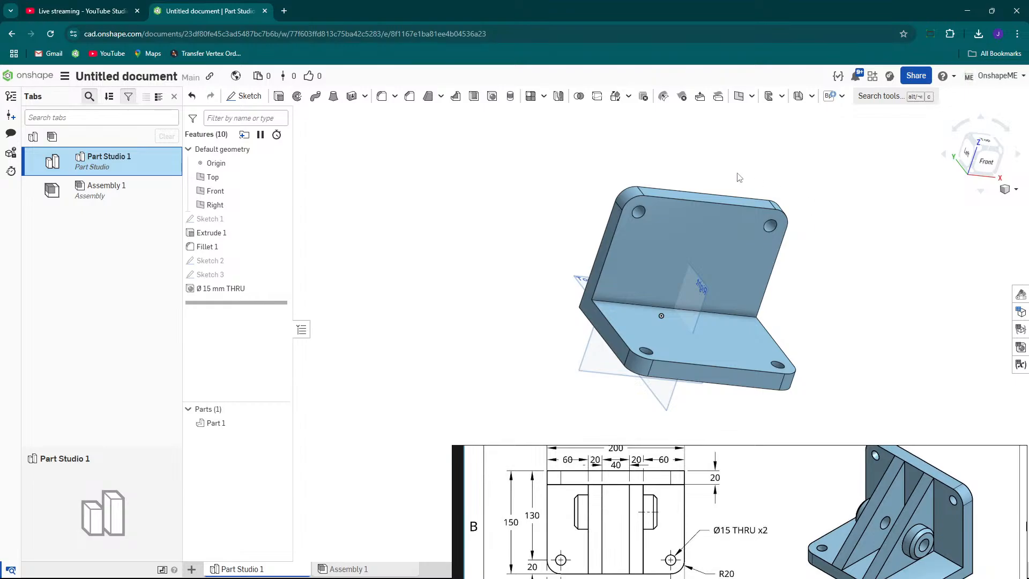
scroll(660, 200, "up", 2)
scroll(644, 194, "down", 2)
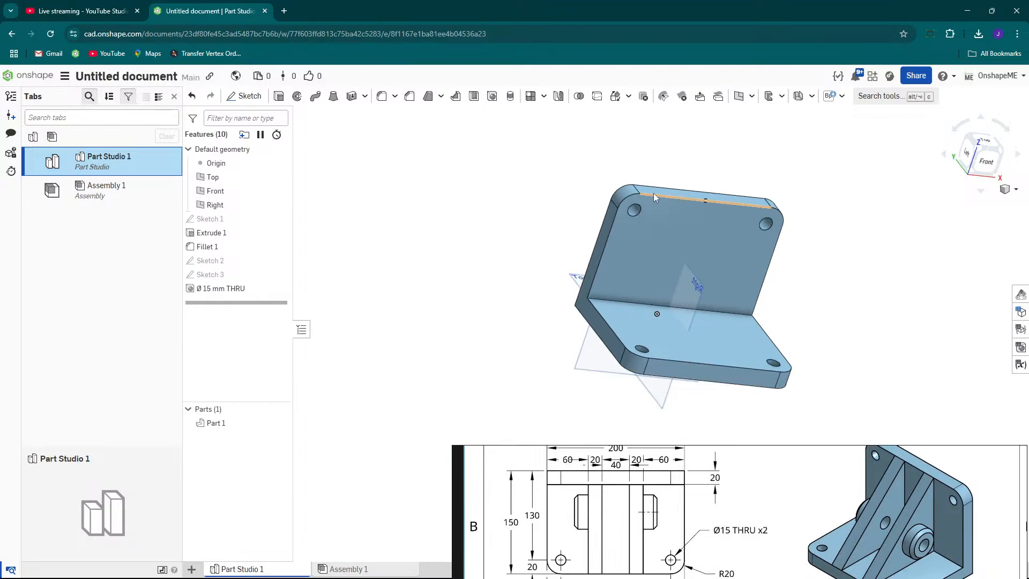
left_click(654, 197)
right_click_drag(658, 198, 702, 304)
left_click(706, 387)
right_click_drag(797, 296, 767, 223)
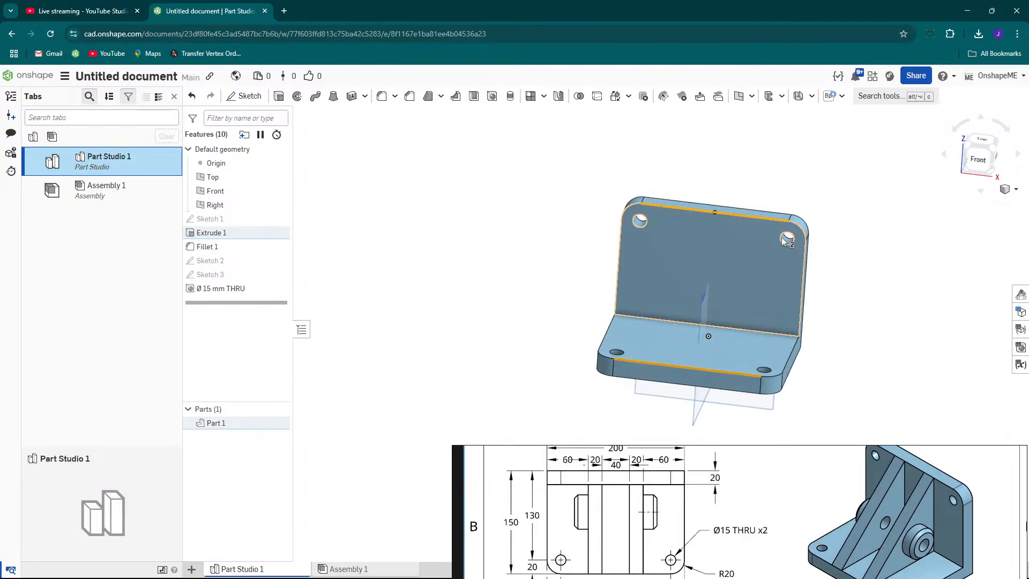
left_click(640, 204)
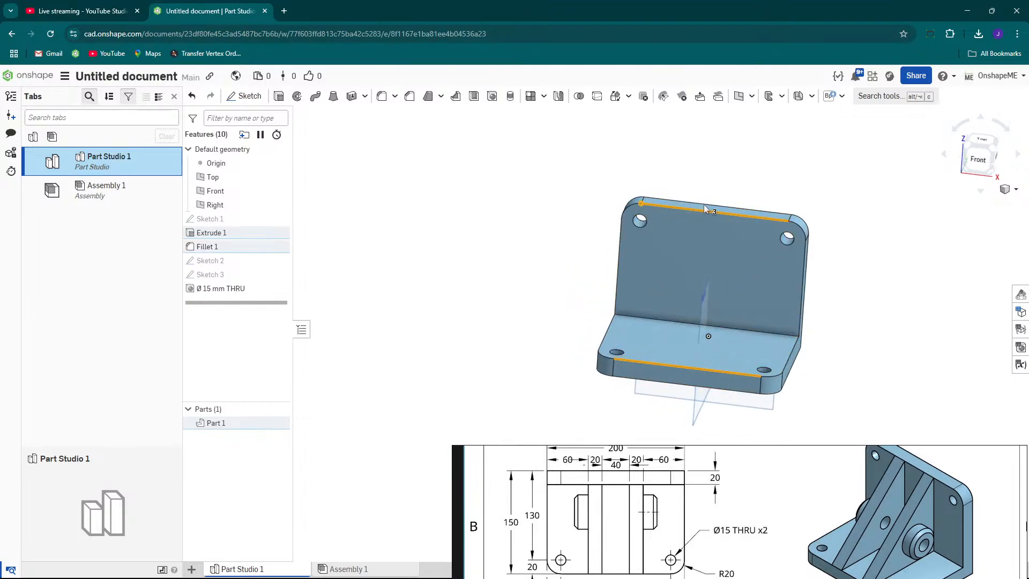
scroll(878, 268, "down", 4)
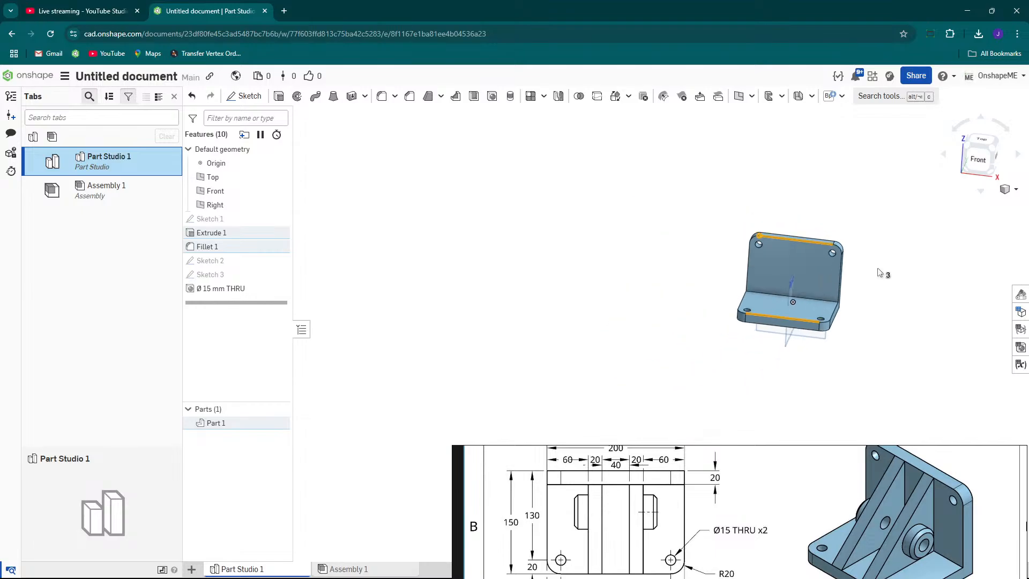
left_click(878, 267)
scroll(812, 276, "up", 5)
middle_click_drag(886, 261, 714, 283)
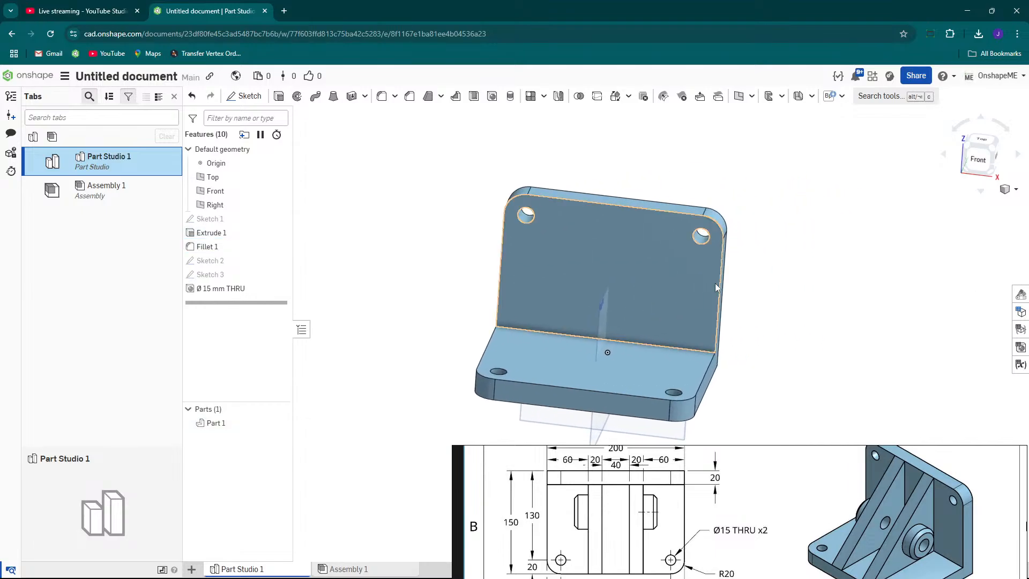
right_click_drag(715, 283, 734, 285)
right_click_drag(561, 217, 556, 217)
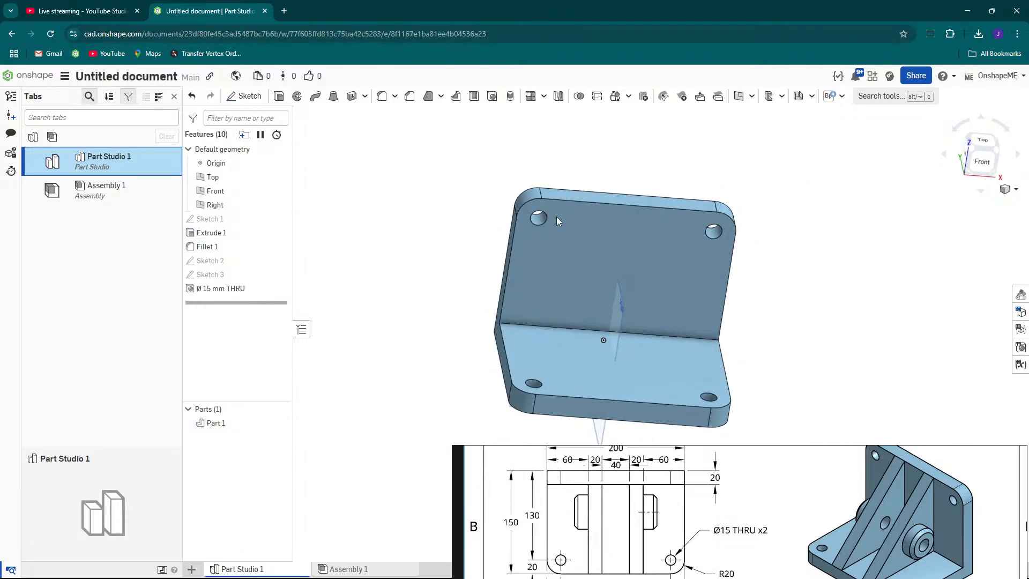
Create a three-point plane through the upright wall's two top corner vertices and the base's front-right corner vertex.
left_click(540, 199)
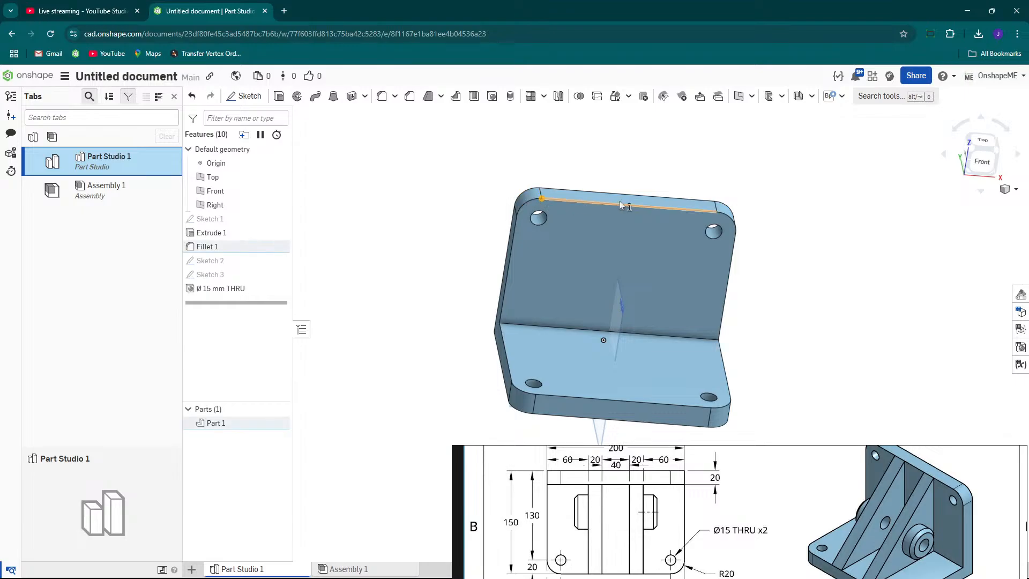
left_click(717, 211)
left_click(710, 408)
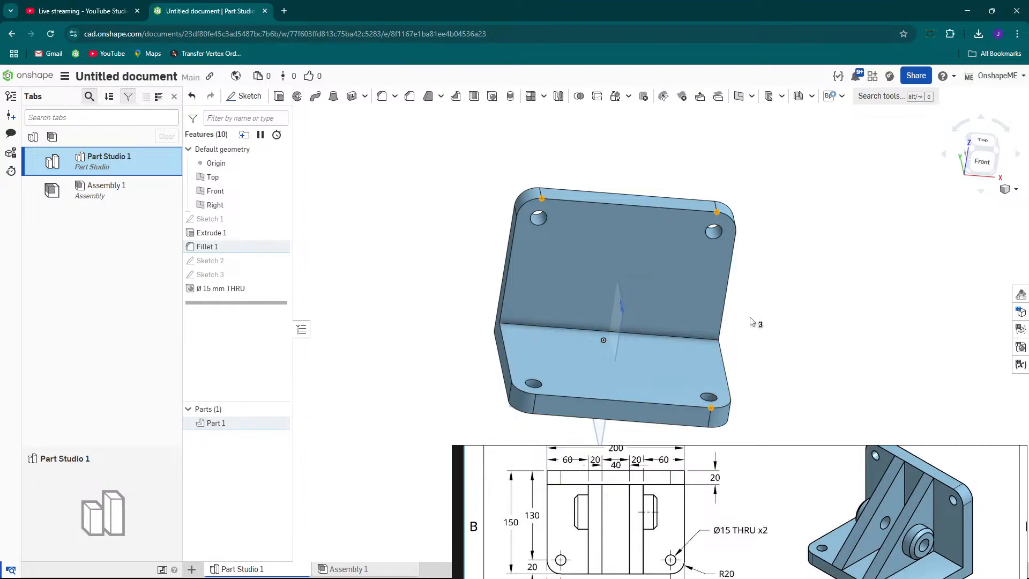
mouse_move(764, 328)
right_mouse_down()
mouse_move(747, 326)
mouse_move(766, 328)
right_mouse_up()
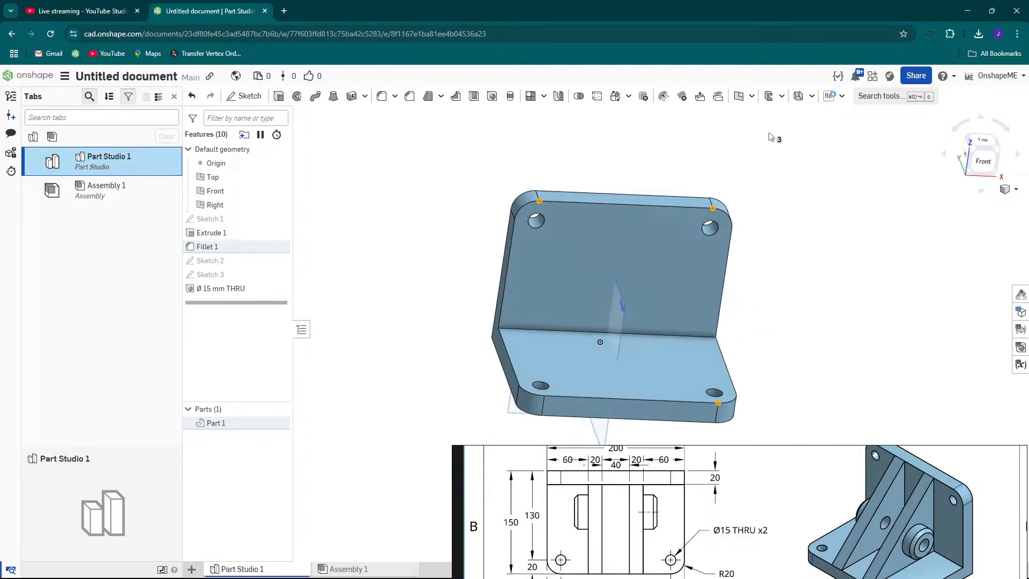
right_click_drag(801, 363, 786, 320)
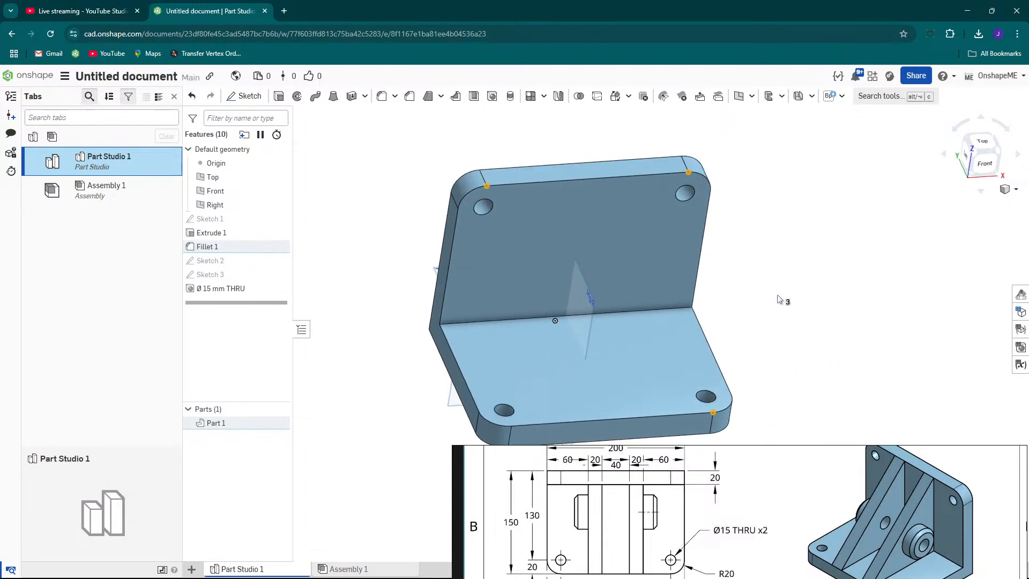
left_click(739, 97)
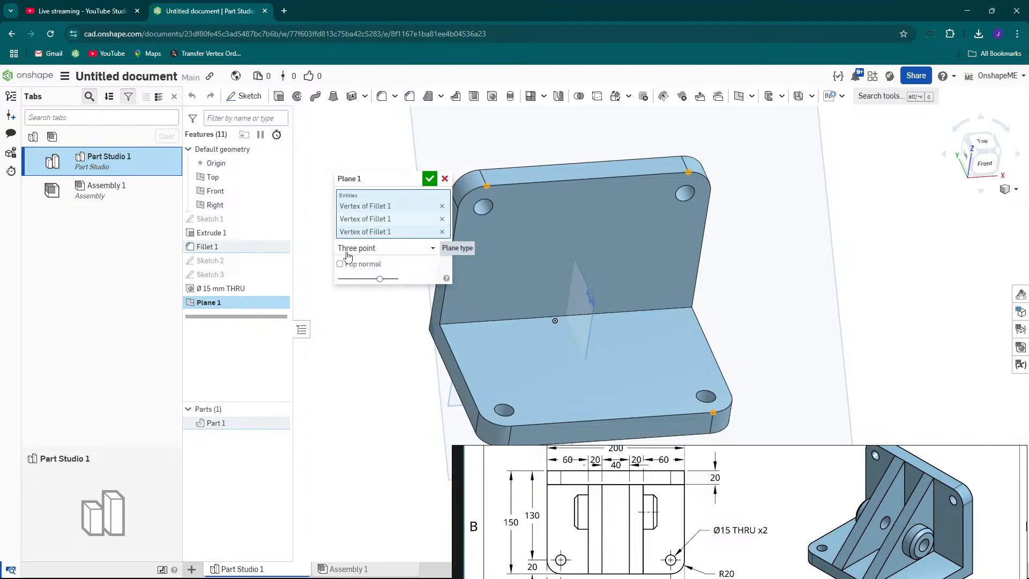
left_click(384, 250)
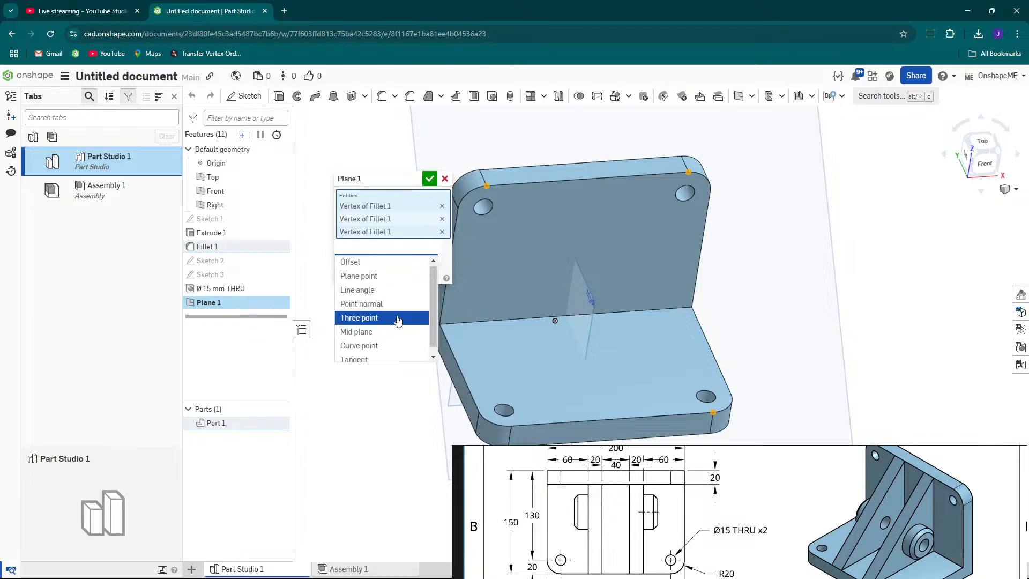
scroll(393, 340, "up", 1)
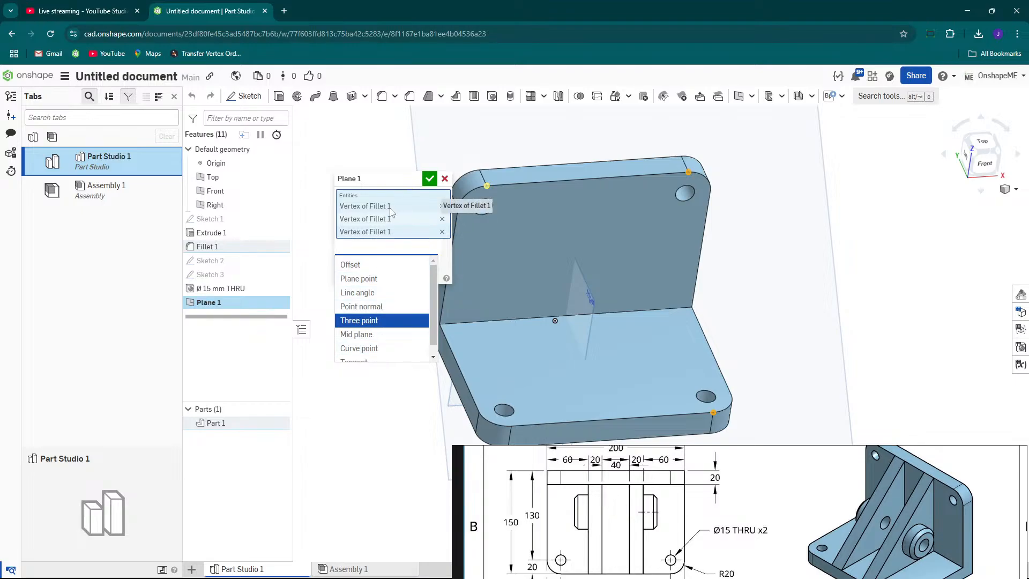
left_click(360, 322)
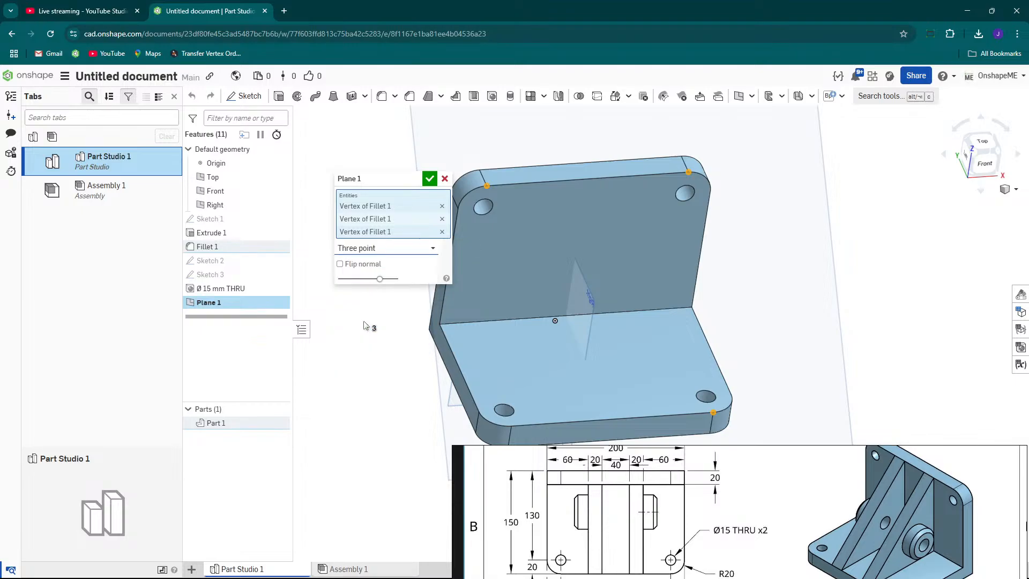
left_click(430, 180)
Open a new sketch on Plane 1, viewed normal to the plane.
scroll(671, 232, "down", 3)
right_click_drag(670, 232, 646, 209)
scroll(645, 189, "up", 3)
left_click(706, 228)
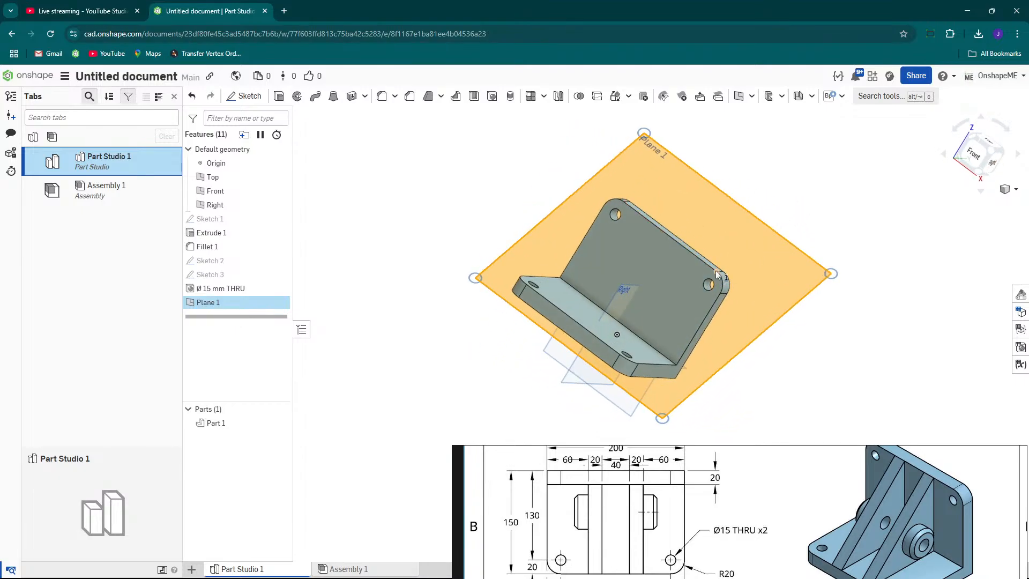
right_click_drag(625, 350, 697, 268)
left_click(811, 314)
mouse_move(666, 227)
right_mouse_down()
mouse_move(702, 230)
mouse_move(670, 225)
right_mouse_up()
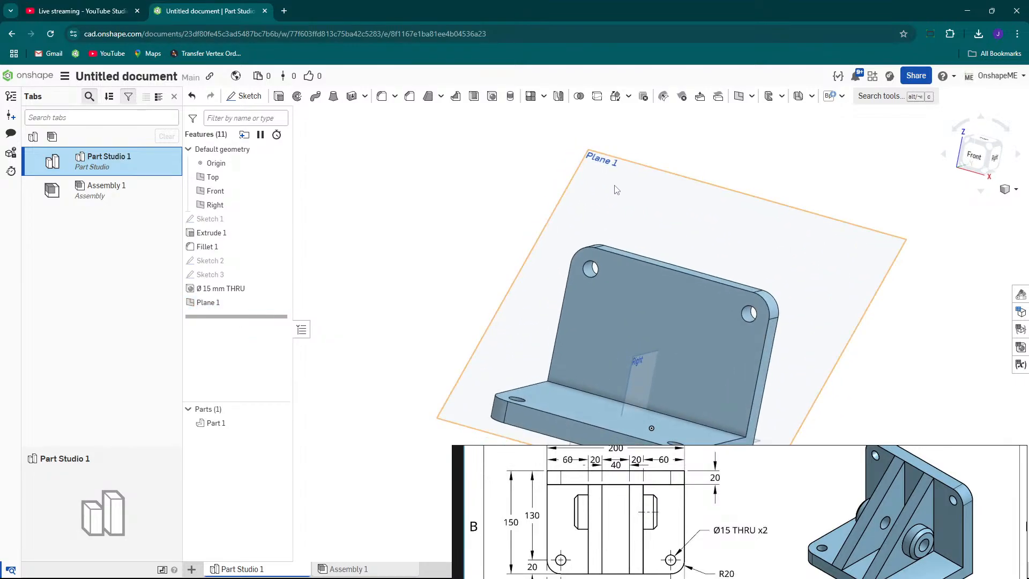
left_click(612, 189)
right_click_drag(612, 189, 633, 201)
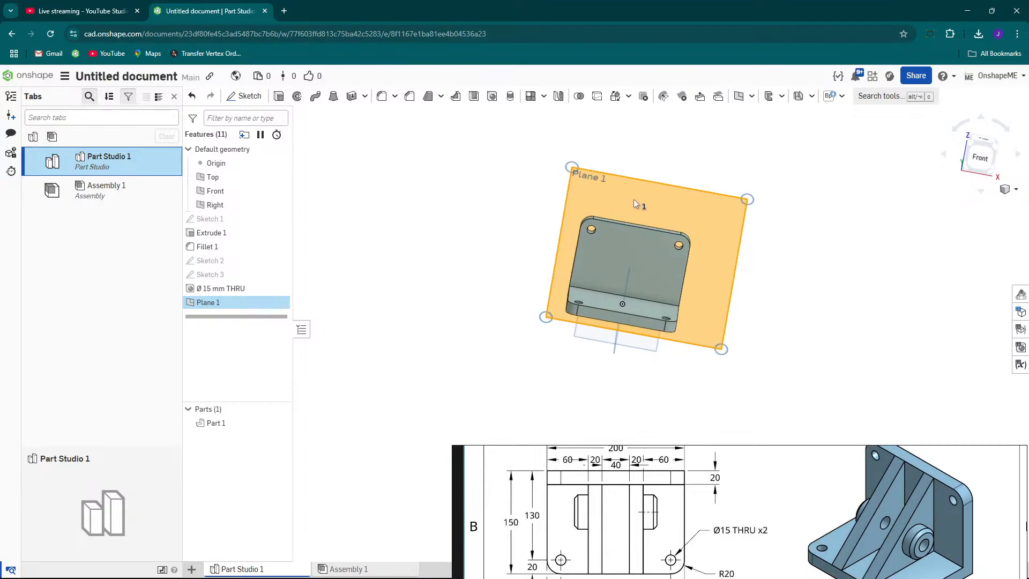
key("n")
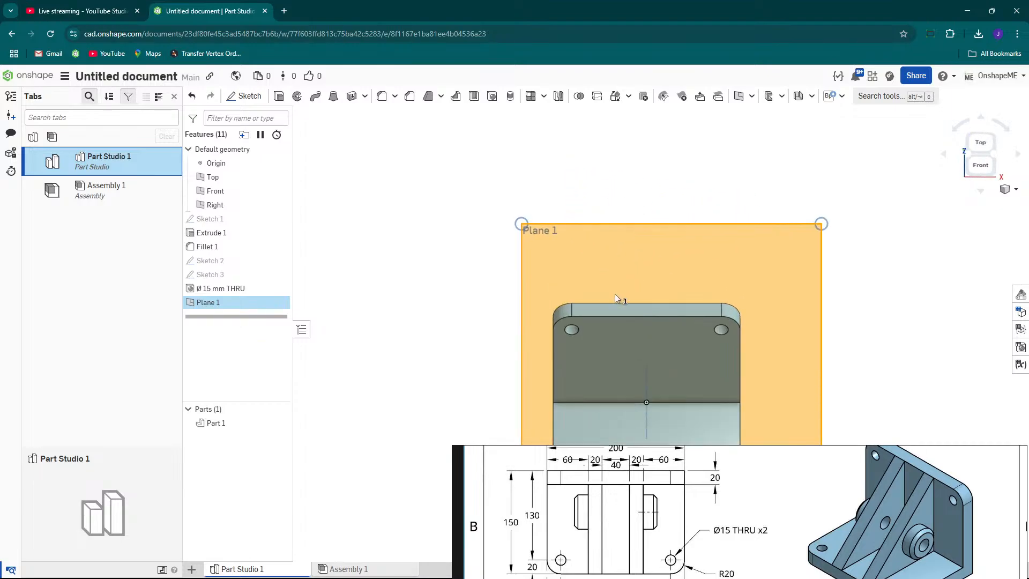
middle_click_drag(593, 281, 560, 183)
right_click(549, 138)
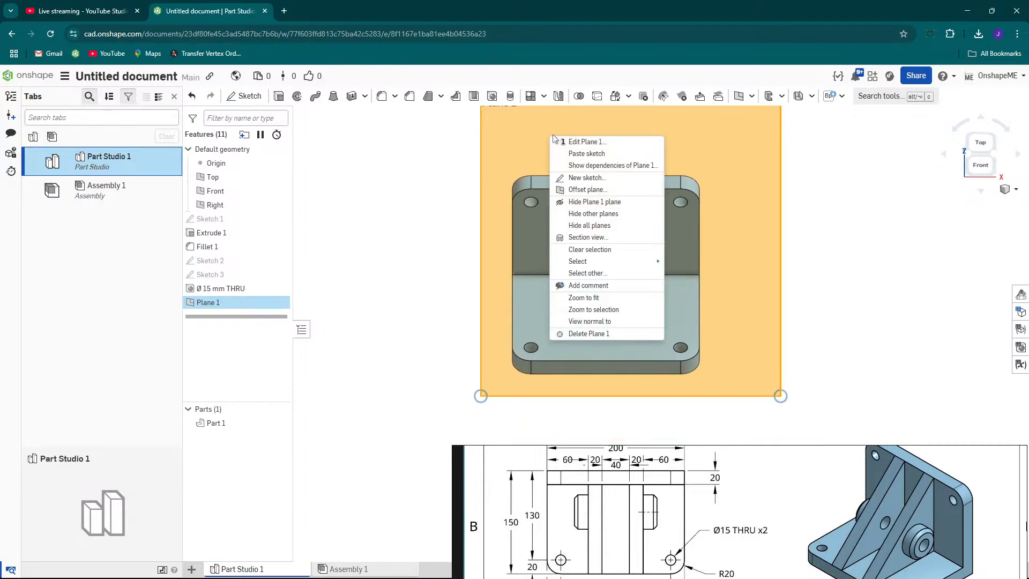
left_click(566, 181)
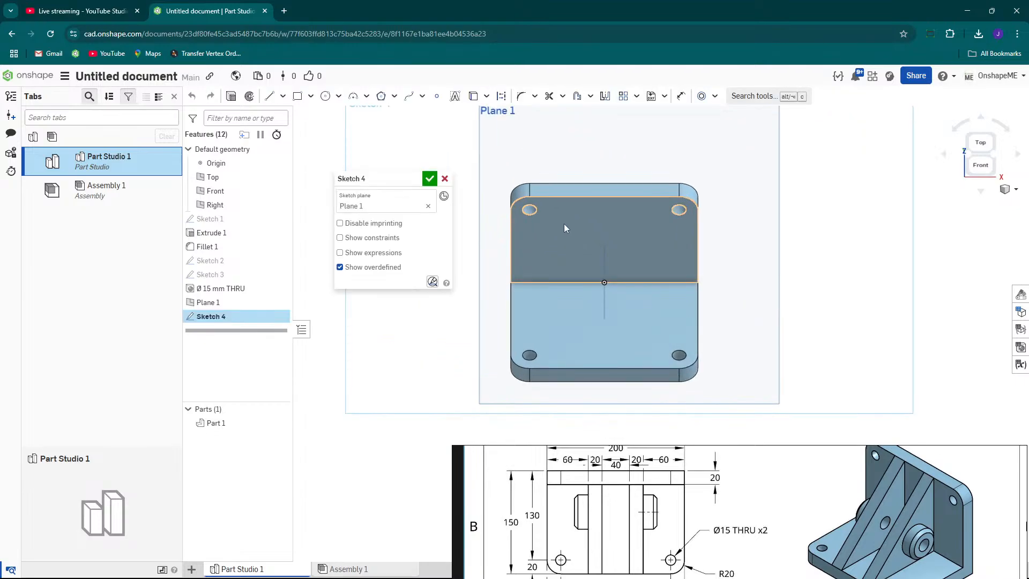
Draw a vertical line across the face from the upright wall's top edge down to the base's front edge.
scroll(563, 223, "up", 2)
key("s")
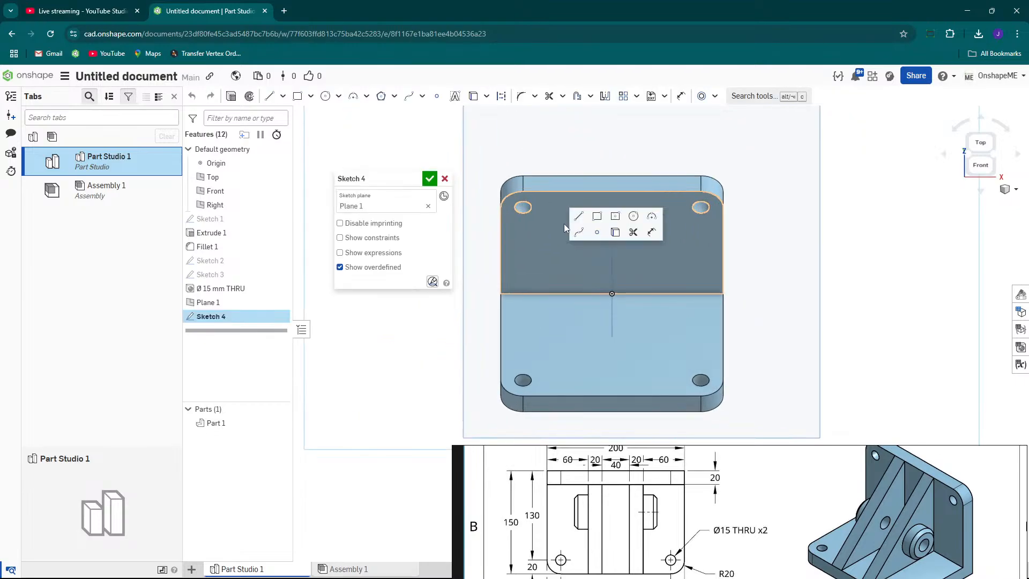
left_click(578, 215)
left_click(573, 192)
left_click(573, 395)
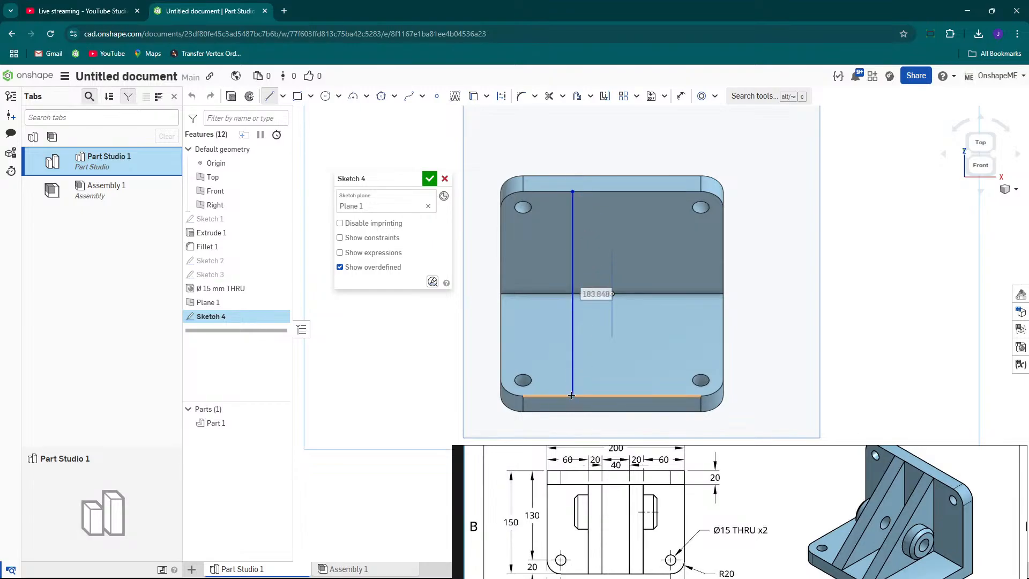
key("Escape")
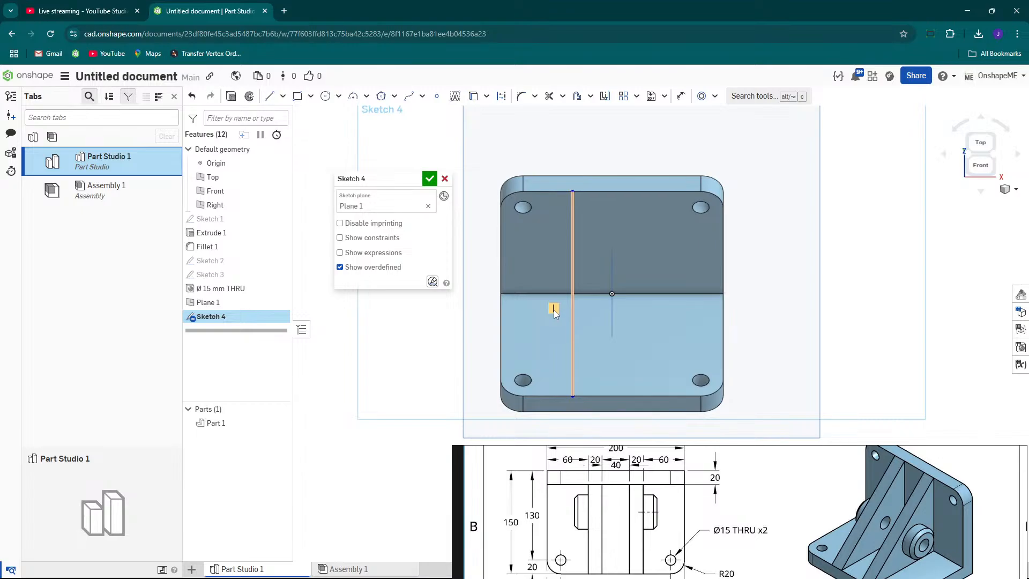
Draw a second line on Plane 1 from the upright wall's top edge down to the base's front edge.
scroll(571, 255, "down", 2)
scroll(589, 242, "up", 2)
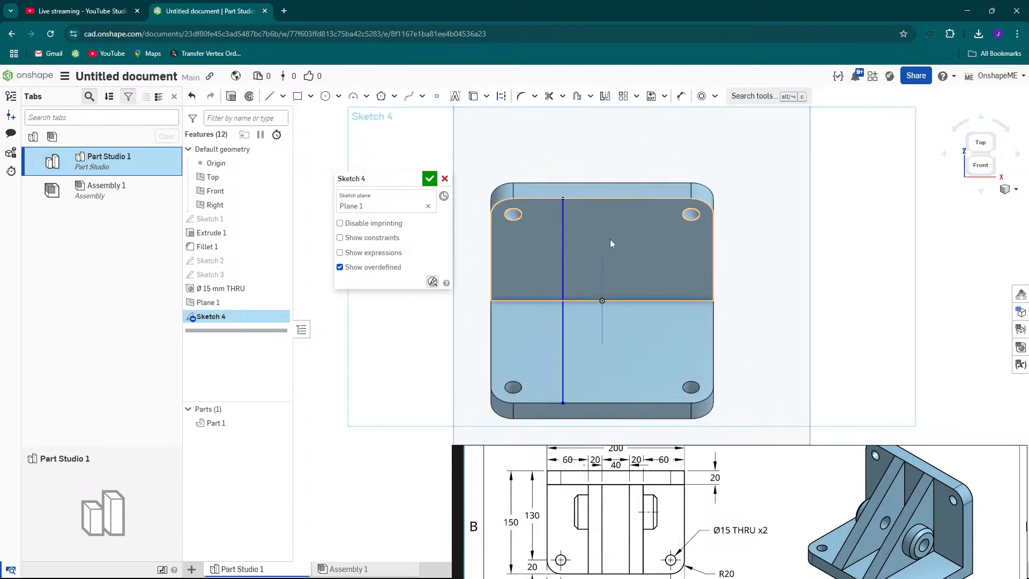
key("s")
left_click(632, 232)
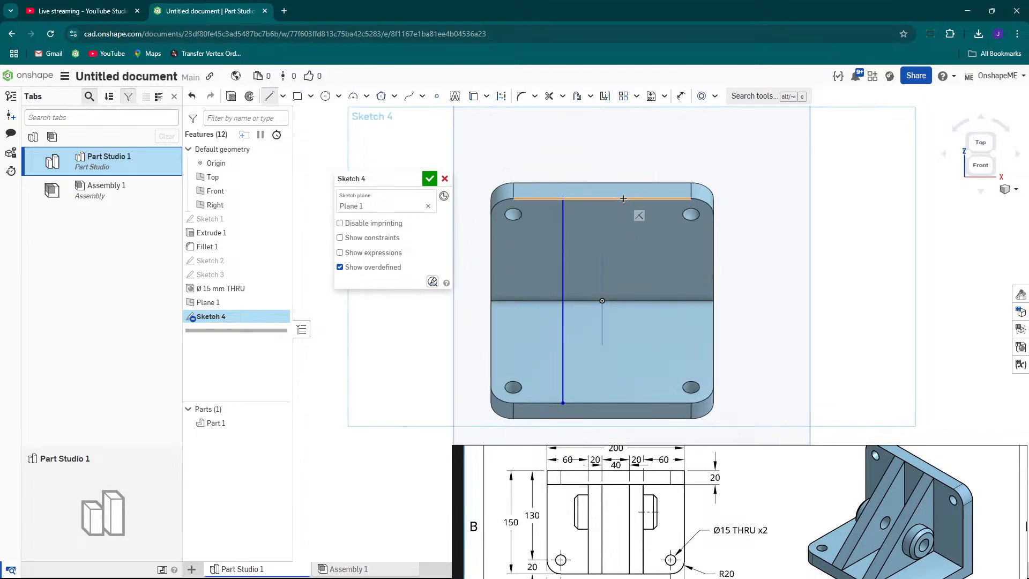
left_click(624, 198)
left_click(666, 402)
key("Escape")
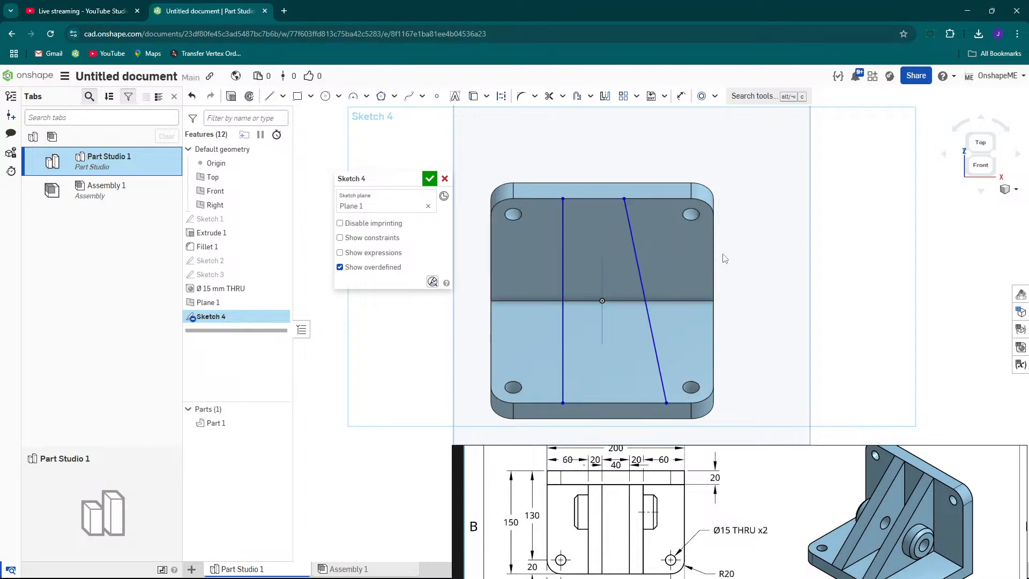
Constrain the second line to be vertical and drag both lines to sit on either side of the centre.
left_click(639, 268)
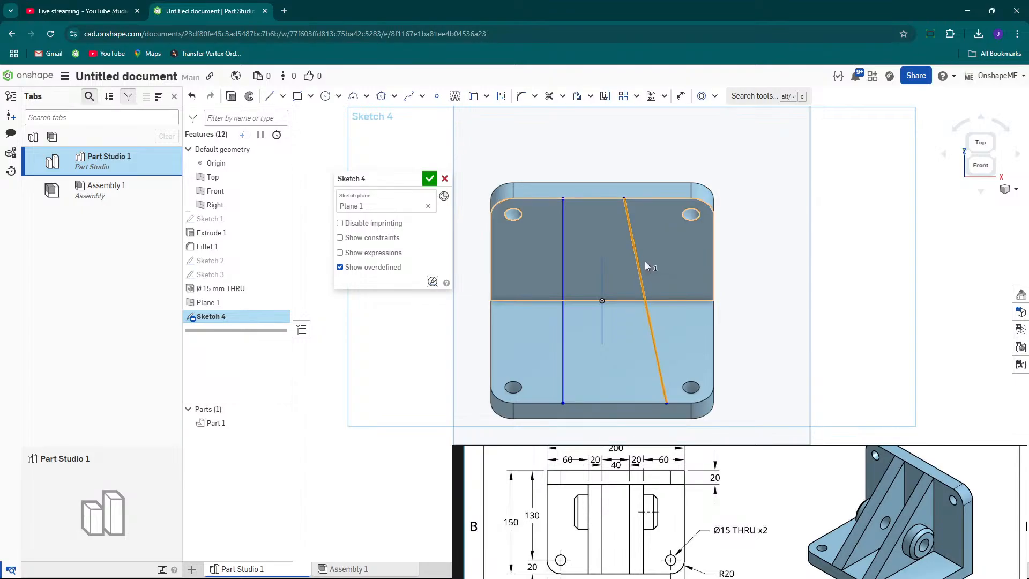
key("v")
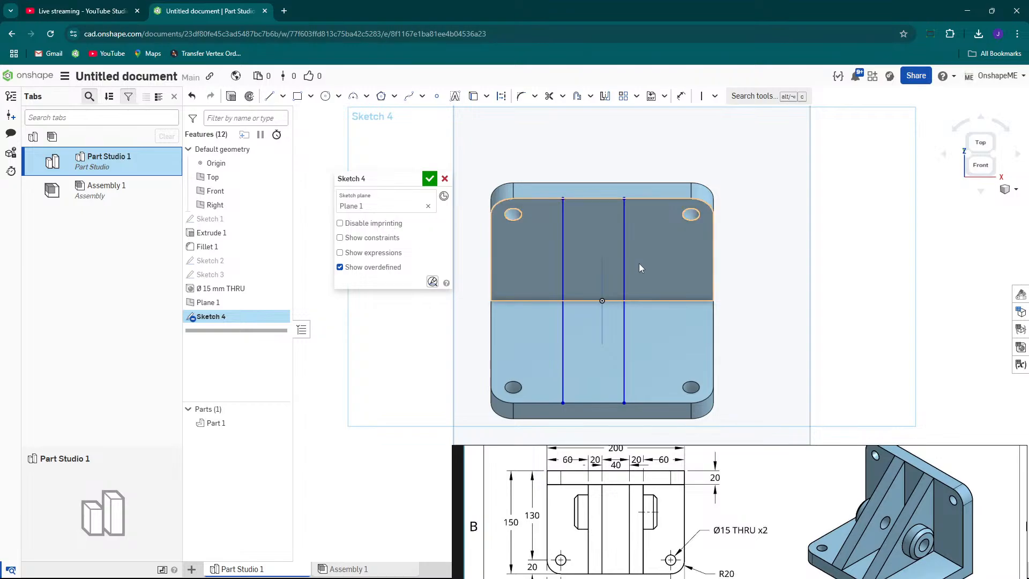
mouse_move(624, 272)
left_mouse_down()
mouse_move(651, 273)
mouse_move(657, 256)
left_mouse_up()
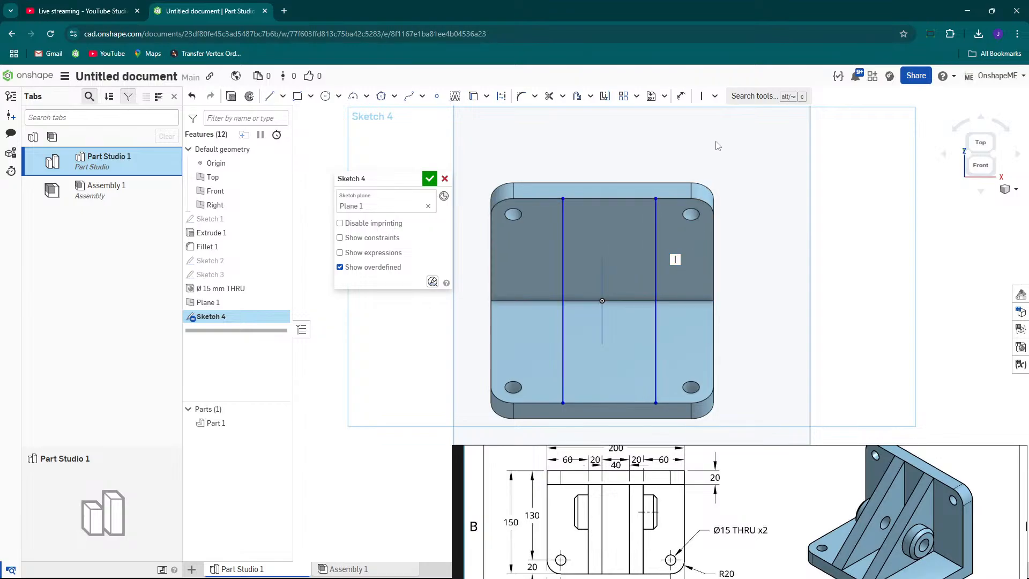
left_click(715, 96)
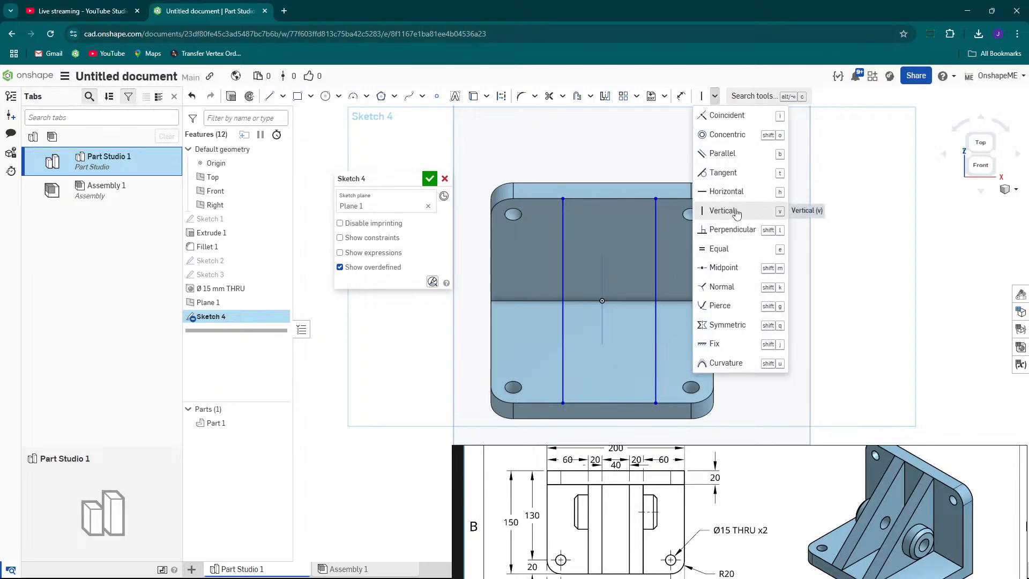
left_click(720, 210)
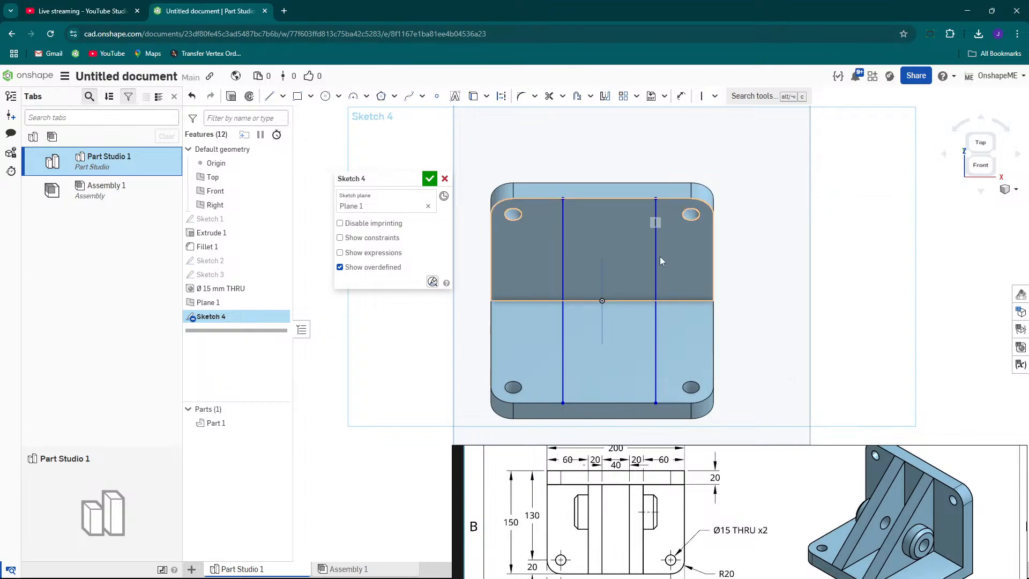
left_click_drag(653, 261, 639, 268)
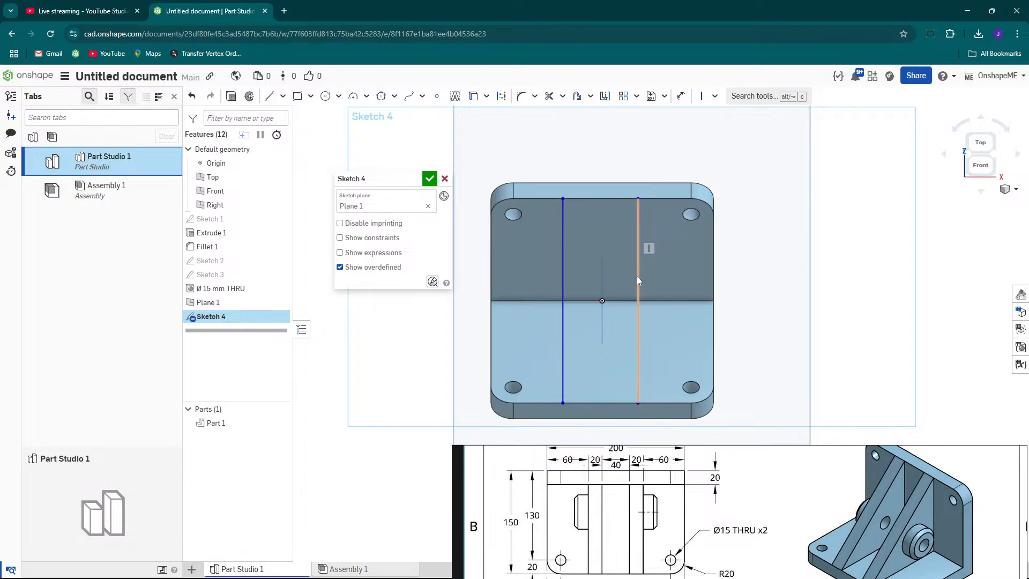
scroll(636, 277, "down", 3)
mouse_move(581, 291)
left_mouse_down()
mouse_move(569, 292)
mouse_move(646, 305)
left_mouse_up()
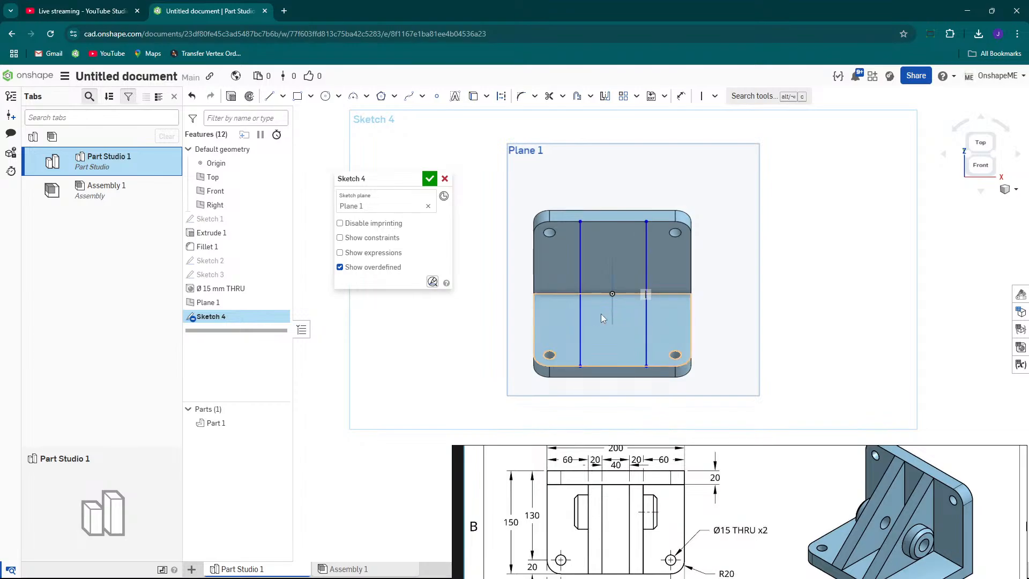
left_click_drag(580, 316, 574, 321)
mouse_move(649, 322)
left_mouse_down()
mouse_move(663, 326)
mouse_move(647, 332)
left_mouse_up()
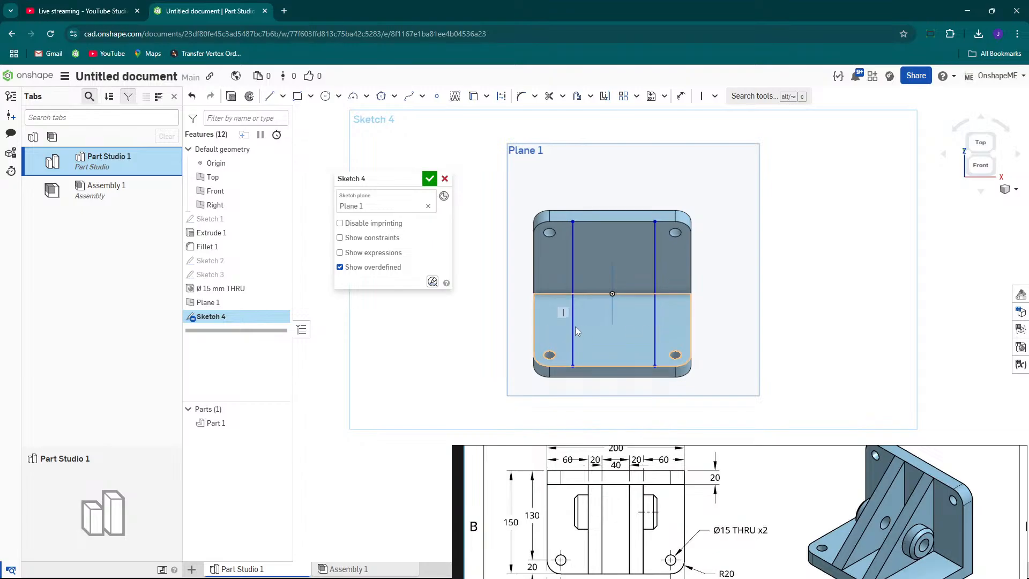
left_click_drag(574, 322, 586, 323)
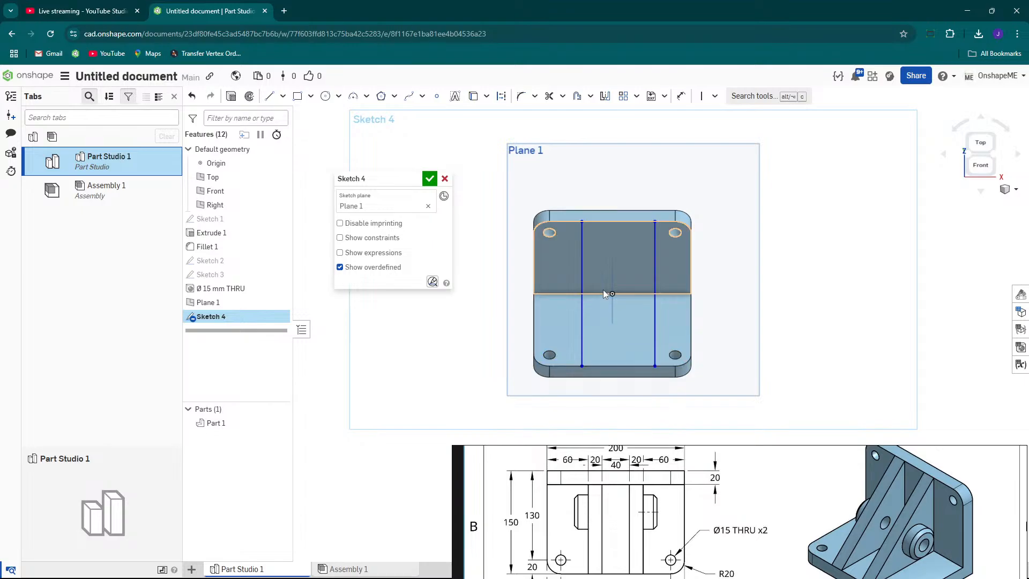
Apply a Symmetric constraint to the two vertical lines about the Right plane.
left_click(715, 96)
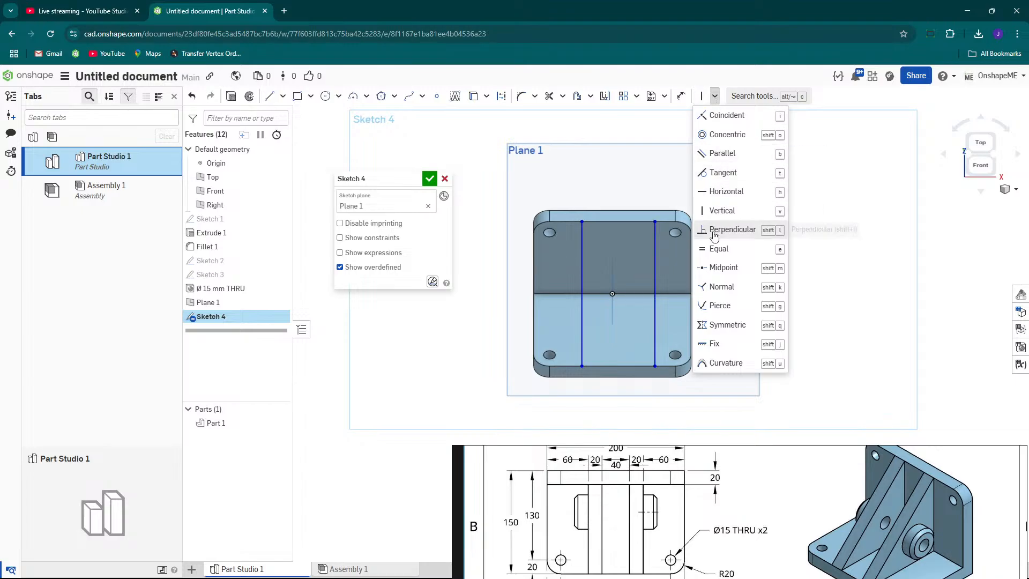
left_click(737, 326)
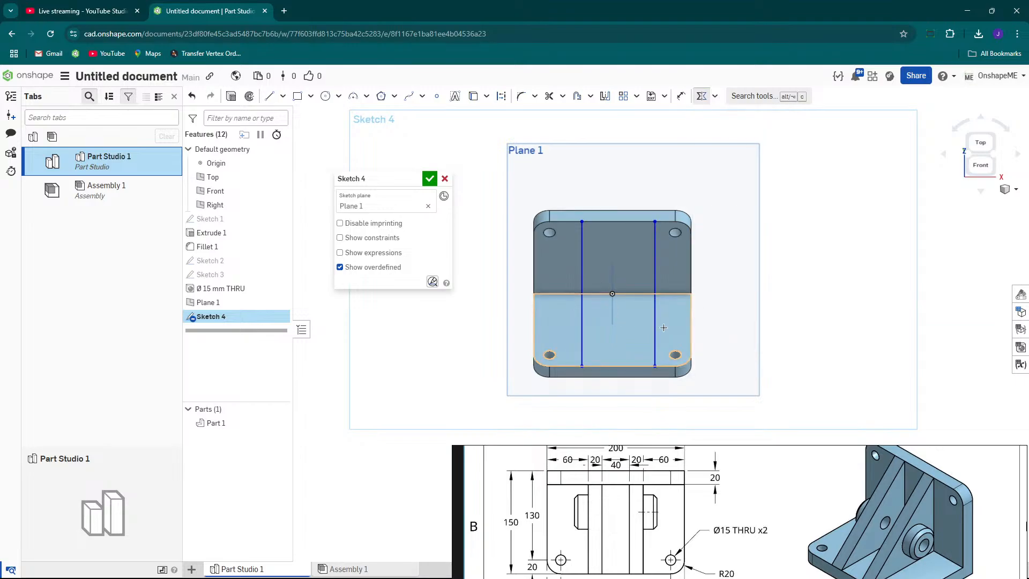
scroll(665, 328, "down", 3)
scroll(670, 332, "up", 2)
right_click_drag(671, 333, 720, 255)
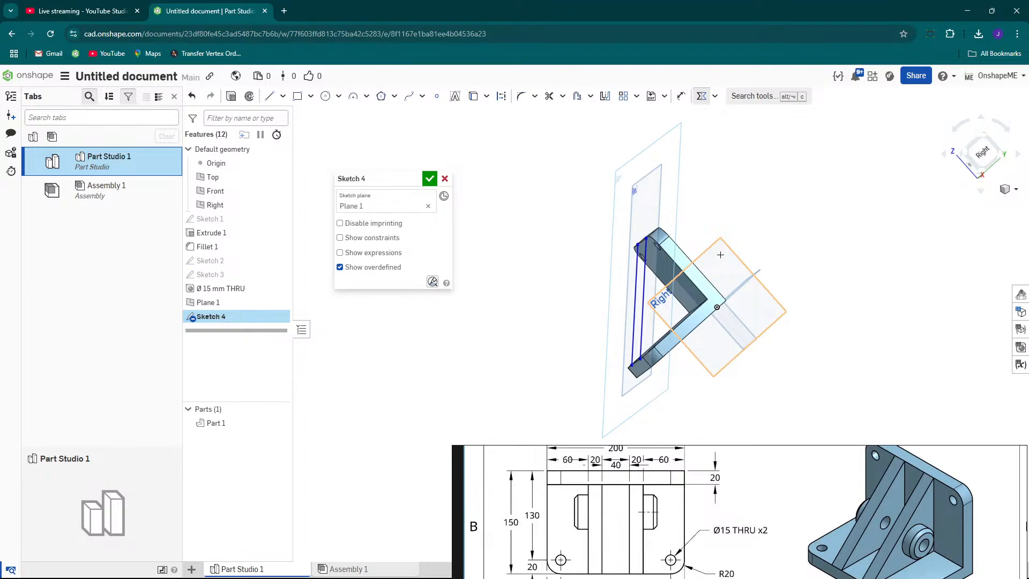
key("n")
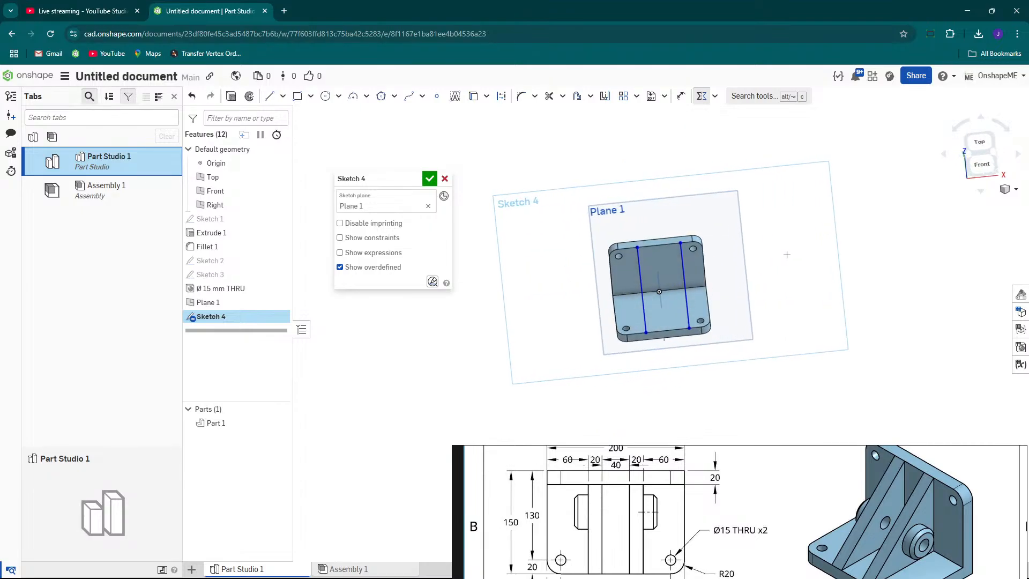
right_click_drag(757, 258, 729, 263)
scroll(635, 278, "up", 4)
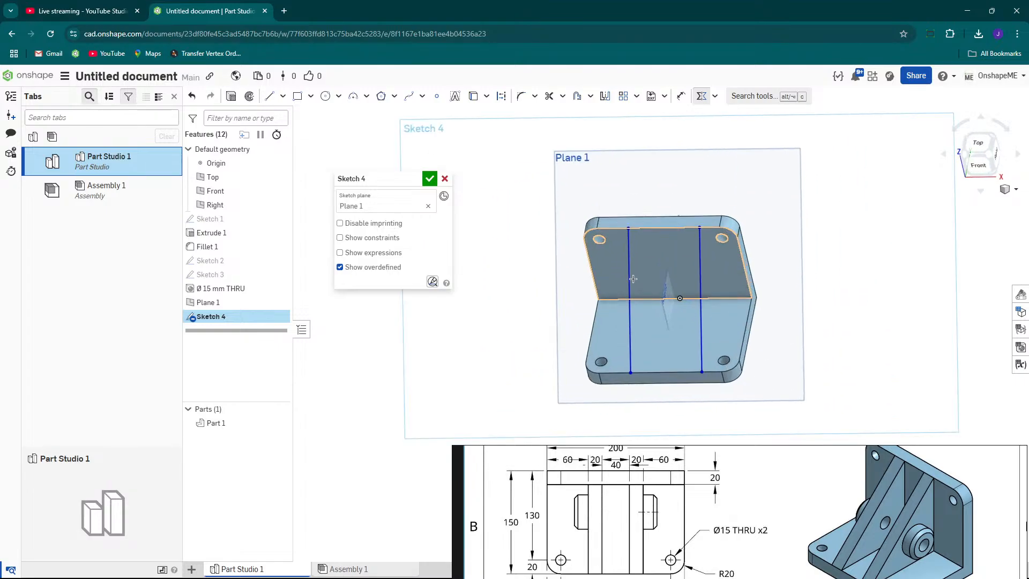
key("n")
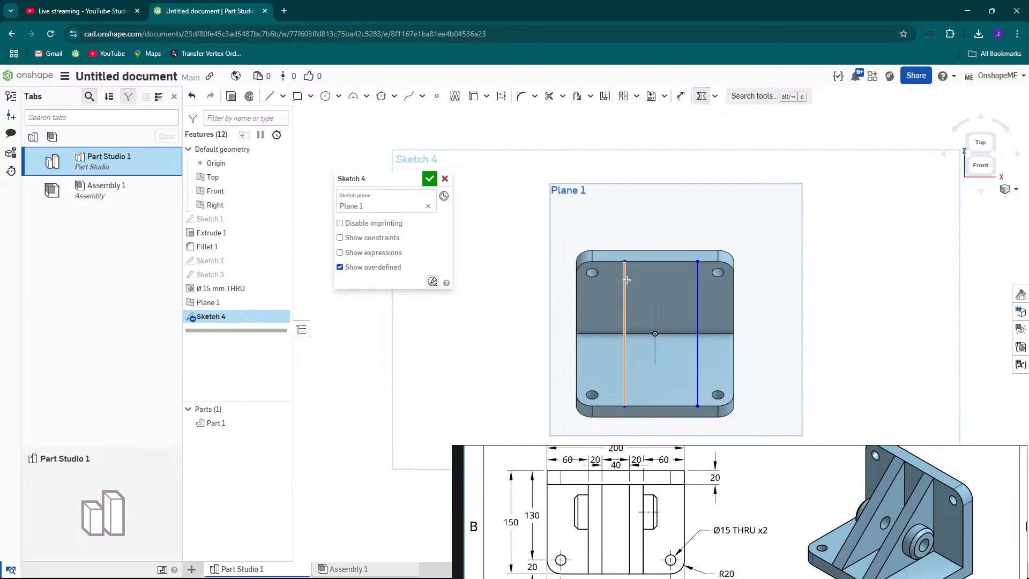
left_click(625, 280)
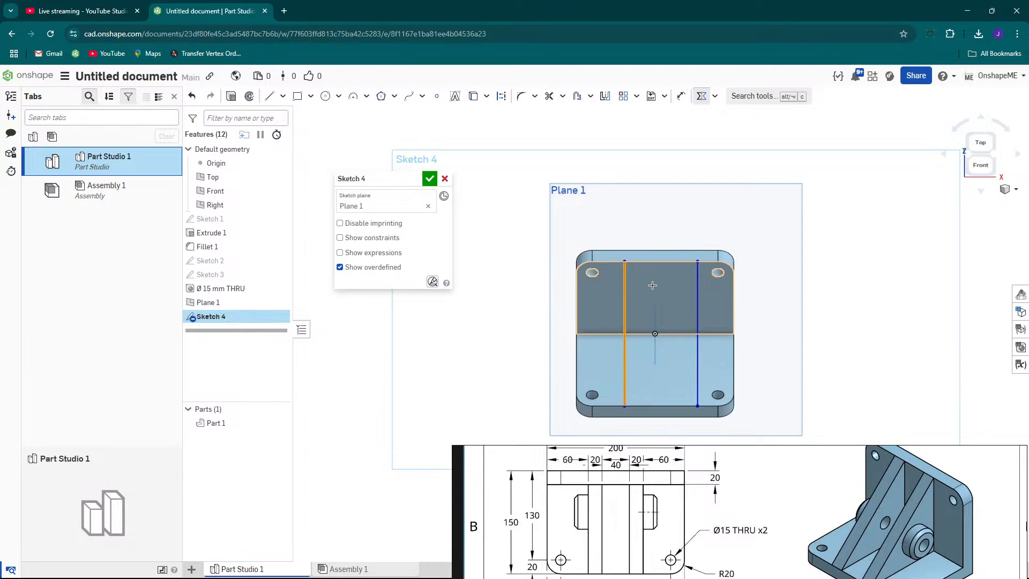
left_click(697, 286)
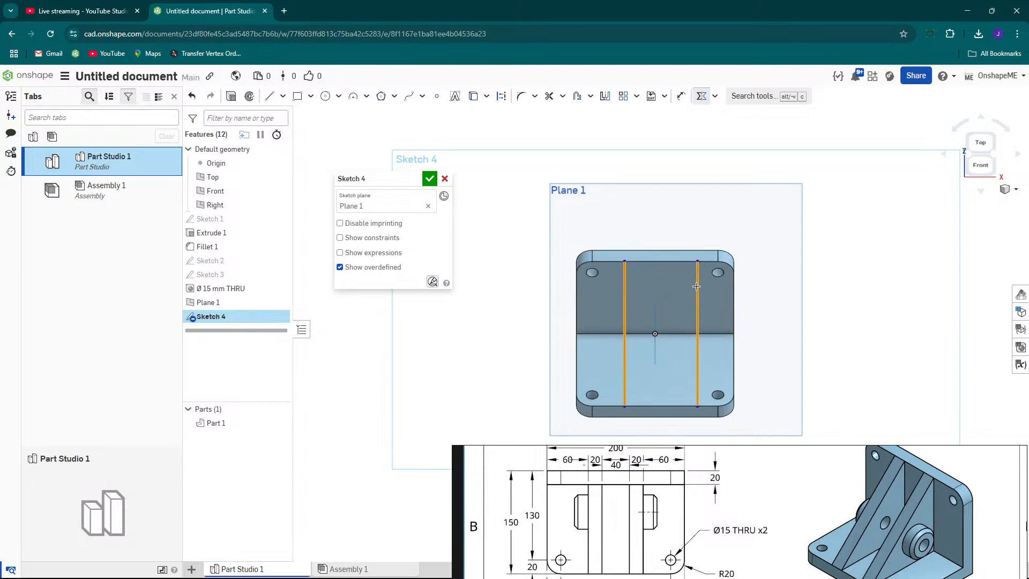
scroll(742, 296, "down", 3)
mouse_move(742, 295)
right_mouse_down()
mouse_move(684, 307)
mouse_move(729, 299)
mouse_move(707, 284)
mouse_move(759, 287)
mouse_move(753, 340)
mouse_move(720, 358)
mouse_move(692, 340)
mouse_move(696, 306)
mouse_move(758, 300)
right_mouse_up()
key("space")
scroll(753, 340, "up", 3)
mouse_move(664, 300)
right_mouse_down()
mouse_move(737, 251)
mouse_move(674, 301)
right_mouse_up()
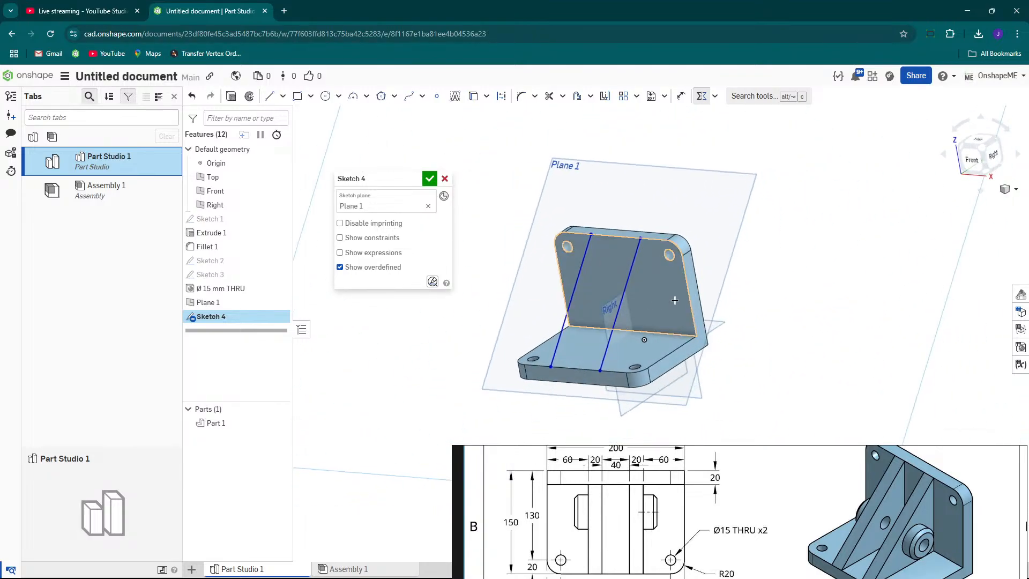
key("ctrl+z")
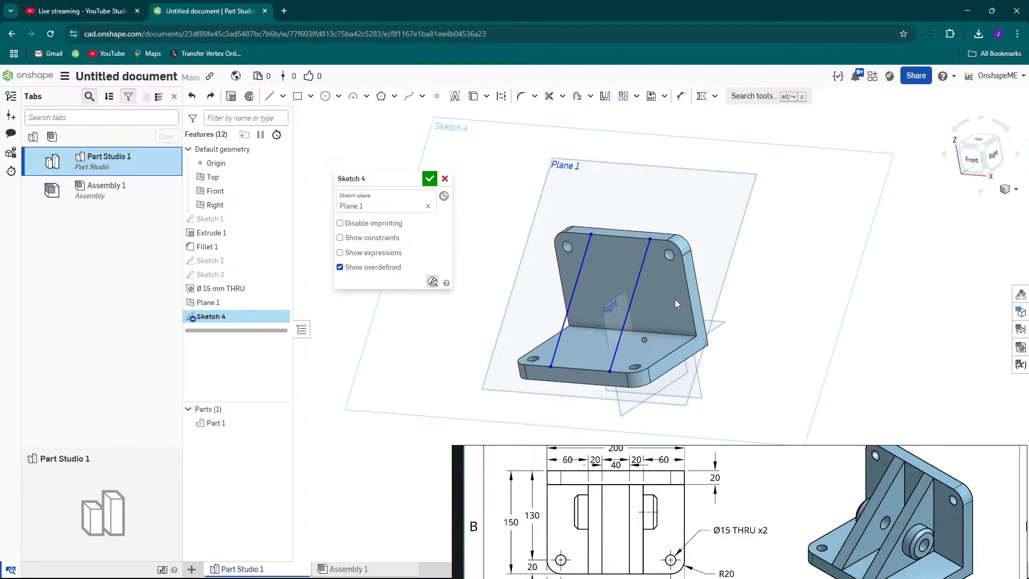
key("n")
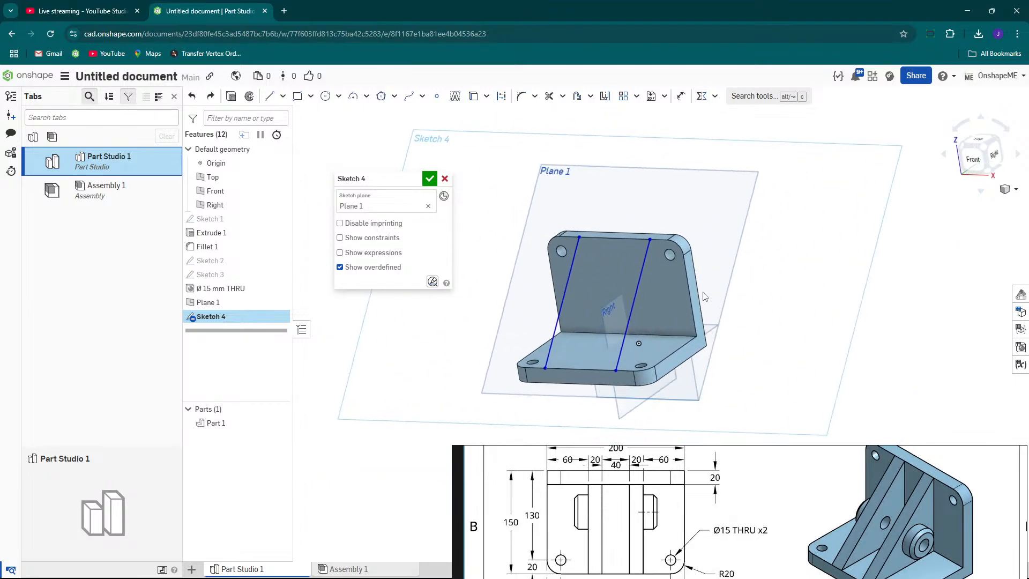
right_click_drag(674, 303, 646, 311)
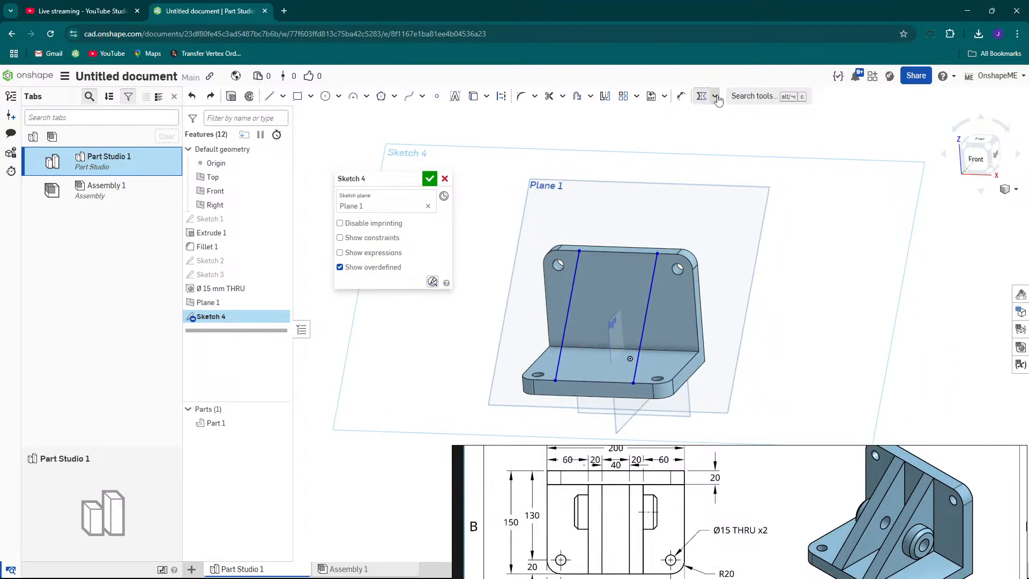
left_click(715, 96)
scroll(586, 131, "down", 3)
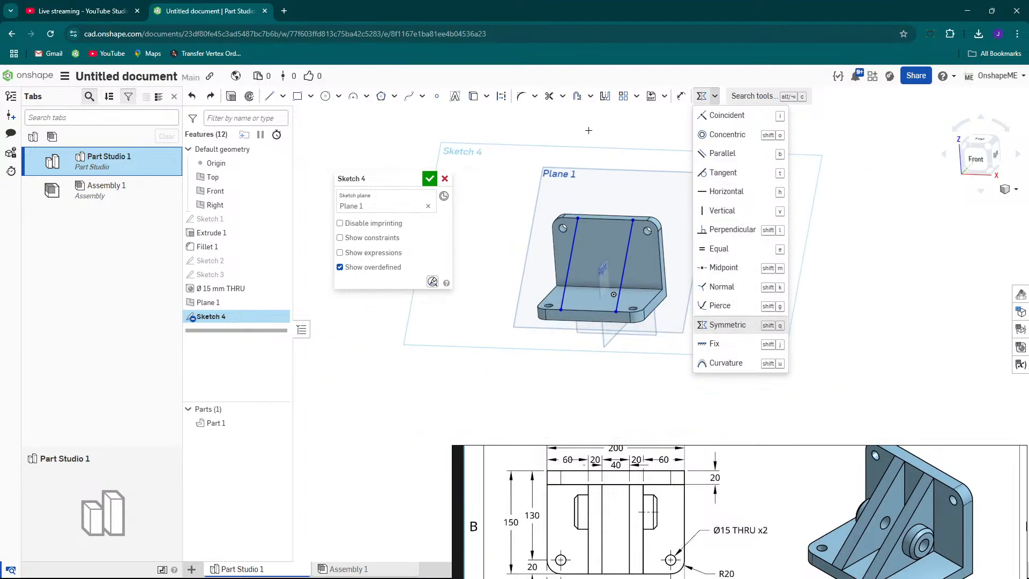
right_click_drag(679, 256, 611, 311)
scroll(670, 359, "up", 4)
right_click_drag(670, 359, 668, 284)
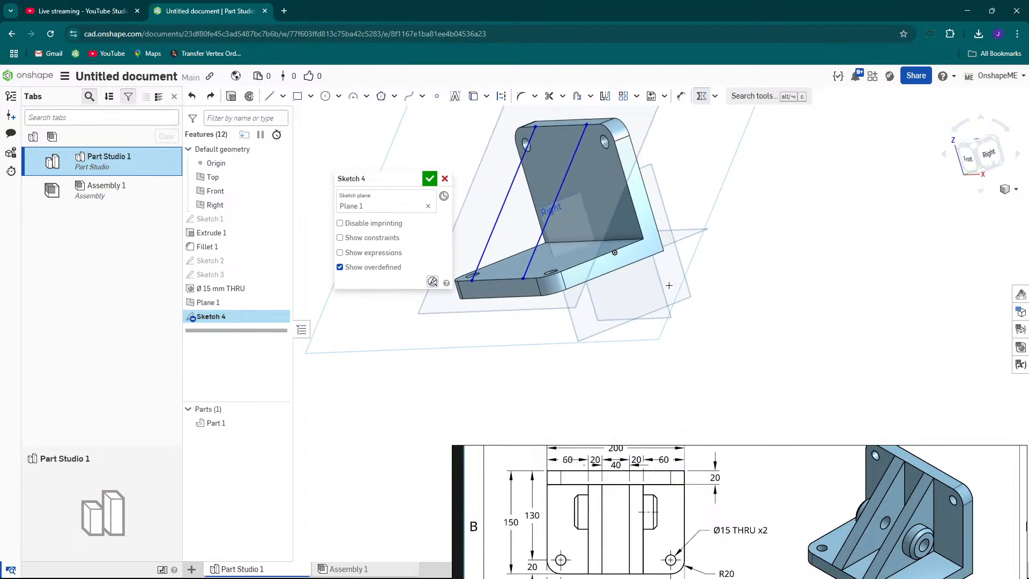
right_click_drag(678, 203, 601, 193)
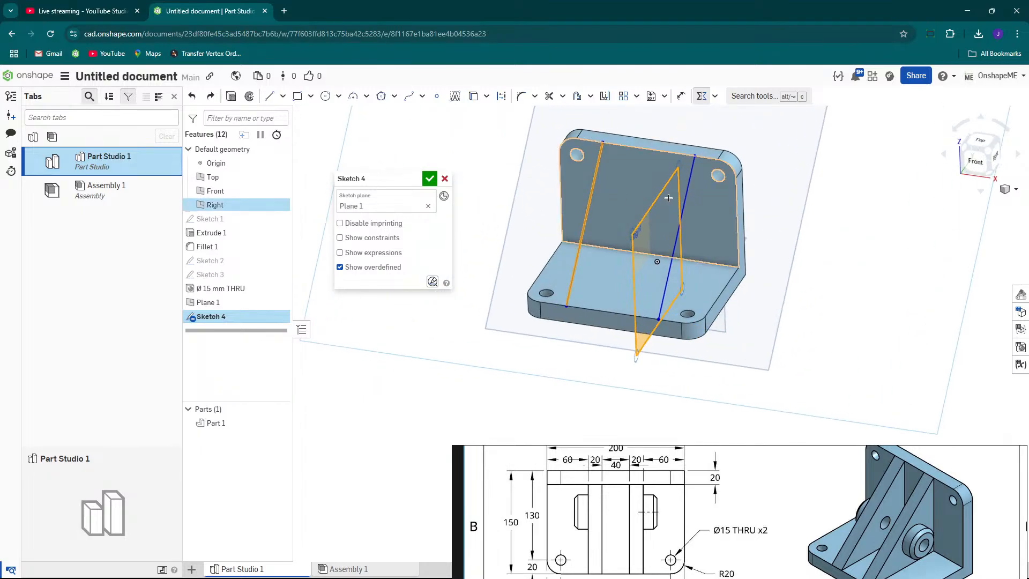
right_click_drag(687, 192, 687, 217)
mouse_move(682, 216)
left_mouse_down()
mouse_move(693, 218)
mouse_move(662, 230)
mouse_move(677, 230)
left_mouse_up()
key("n")
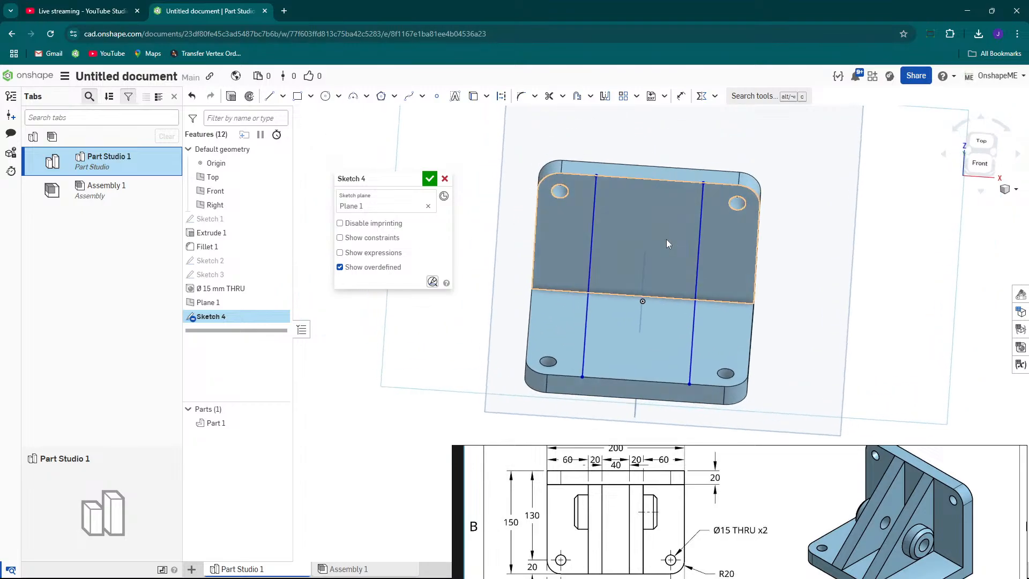
left_click_drag(607, 274, 615, 275)
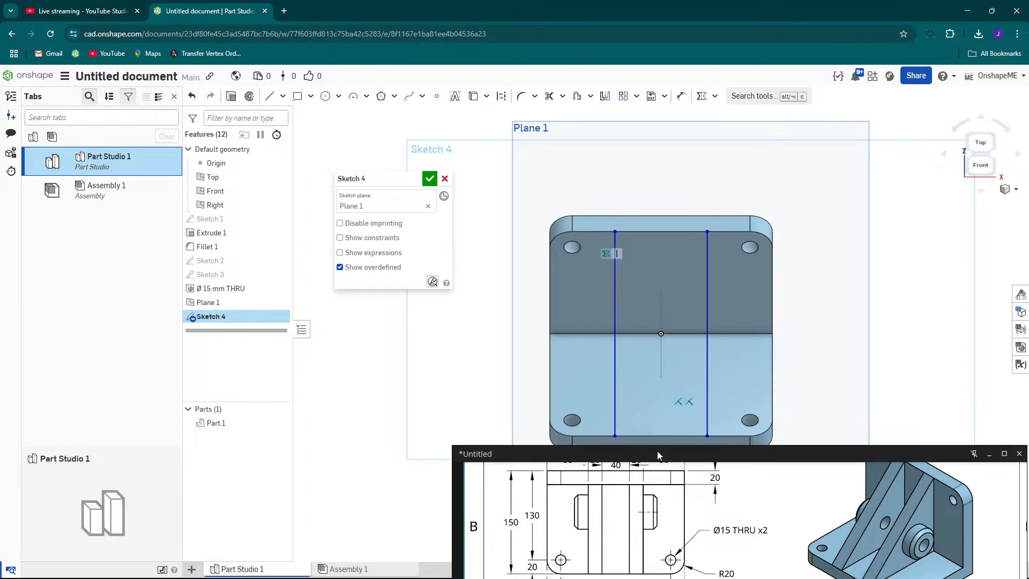
Move and zoom the reference drawing to examine the top view's rib dimensions.
left_click_drag(674, 457, 588, 465)
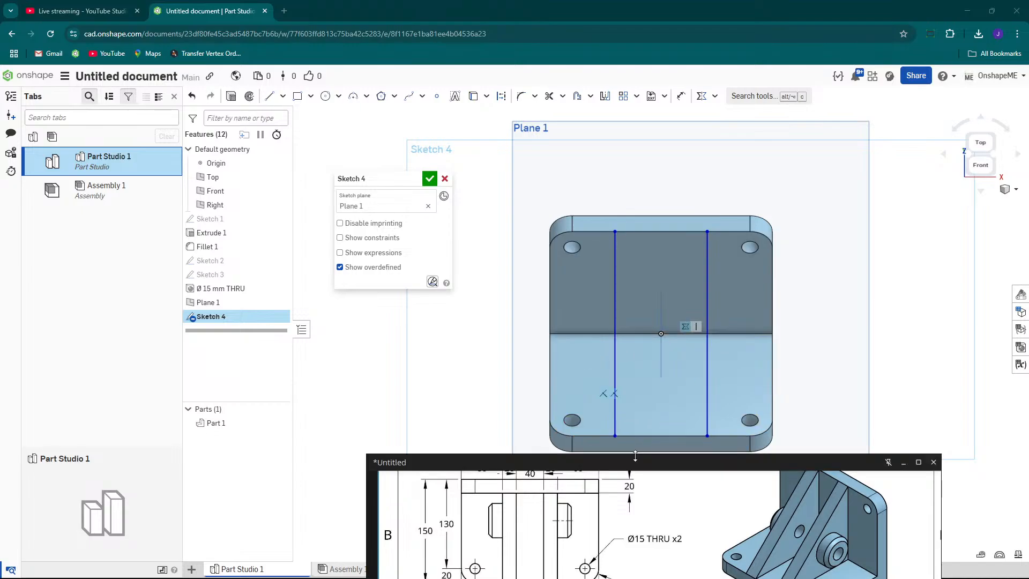
left_click_drag(638, 459, 588, 213)
scroll(627, 333, "down", 1)
middle_click_drag(627, 334, 628, 352)
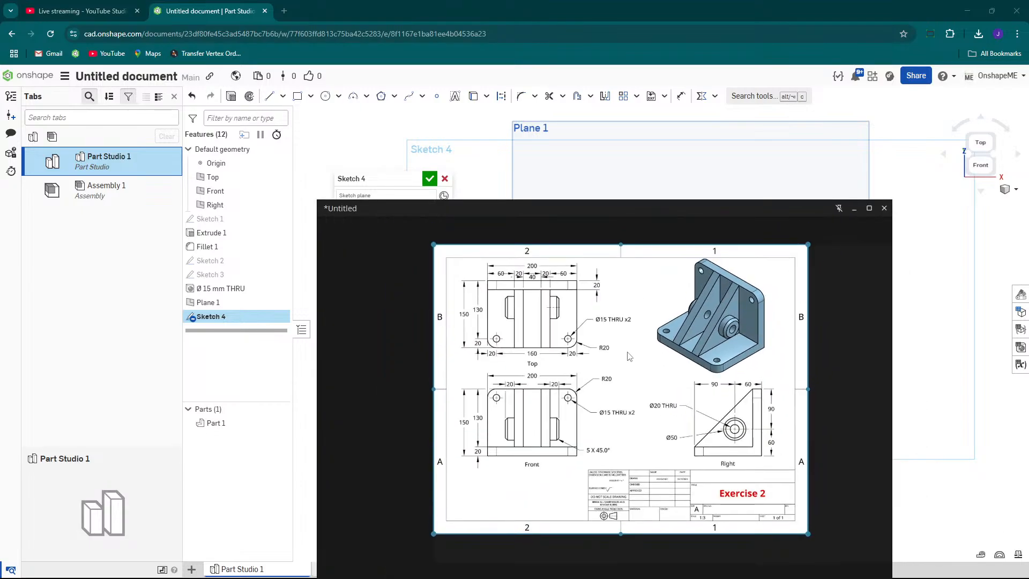
scroll(485, 305, "up", 3)
scroll(515, 339, "down", 2)
scroll(762, 303, "up", 1)
mouse_move(761, 304)
middle_mouse_down()
mouse_move(632, 282)
mouse_move(628, 329)
middle_mouse_up()
scroll(632, 281, "up", 2)
left_click_drag(586, 212, 775, 199)
scroll(530, 324, "down", 2)
scroll(611, 326, "up", 3)
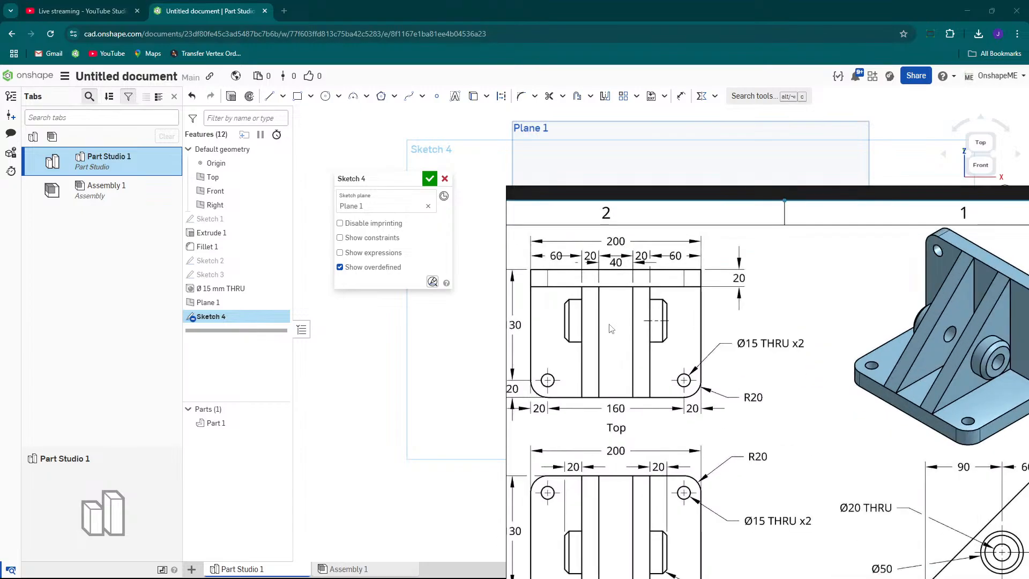
scroll(601, 312, "up", 1)
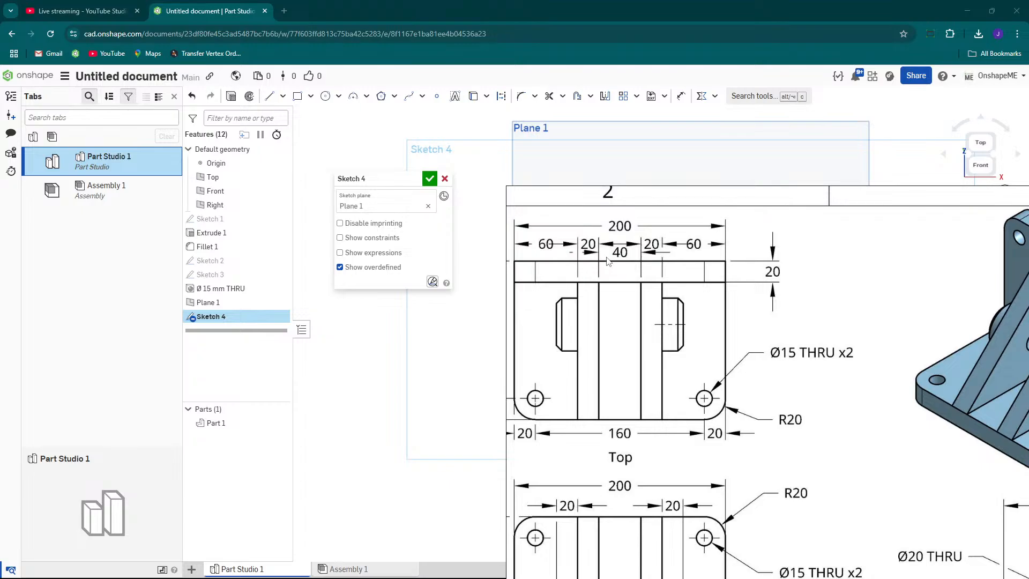
mouse_move(630, 191)
left_click_drag(697, 201, 560, 485)
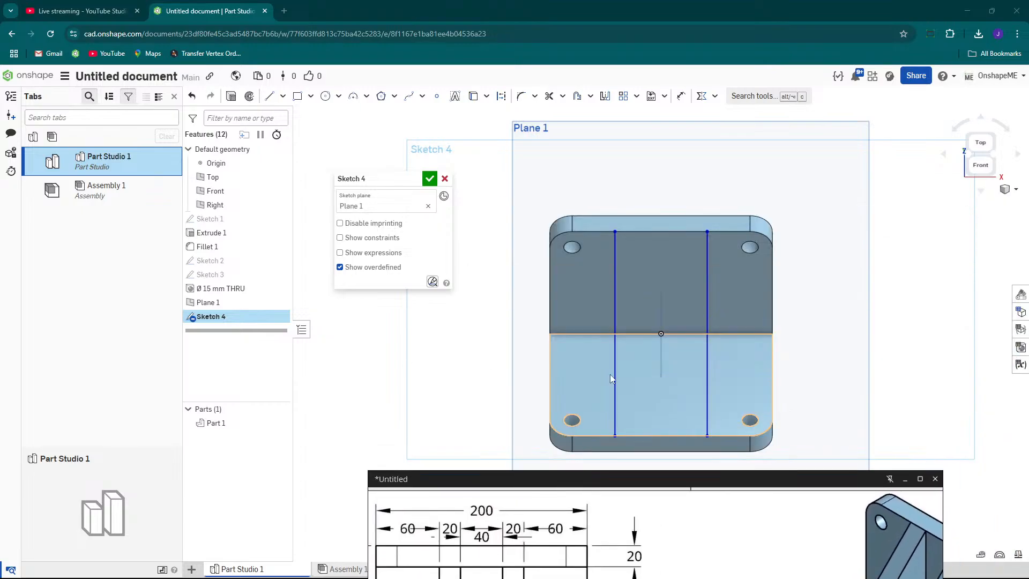
scroll(608, 203, "up", 2)
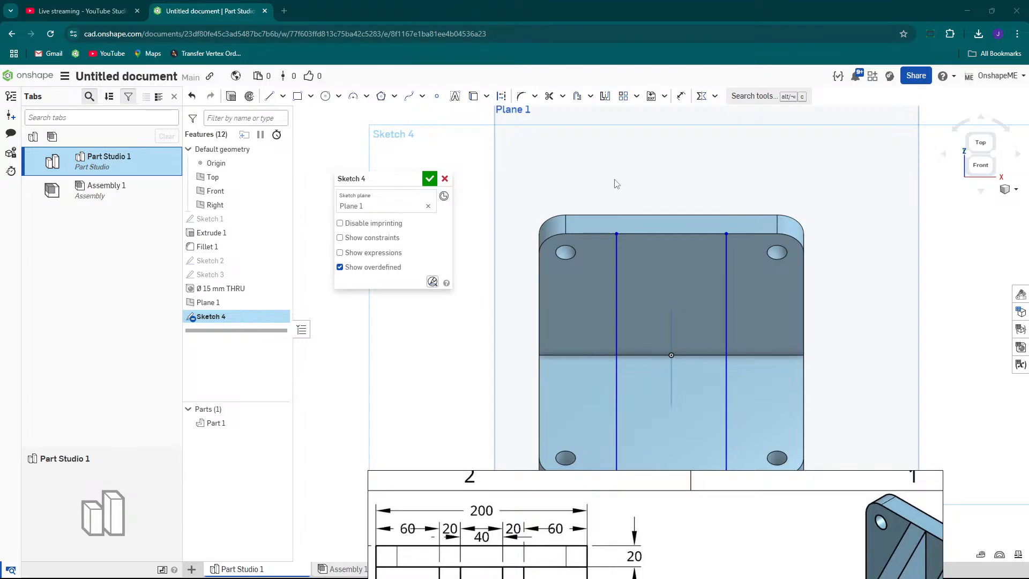
Dimension the distance between the two vertical lines as 60 mm and close the sketch.
key("s")
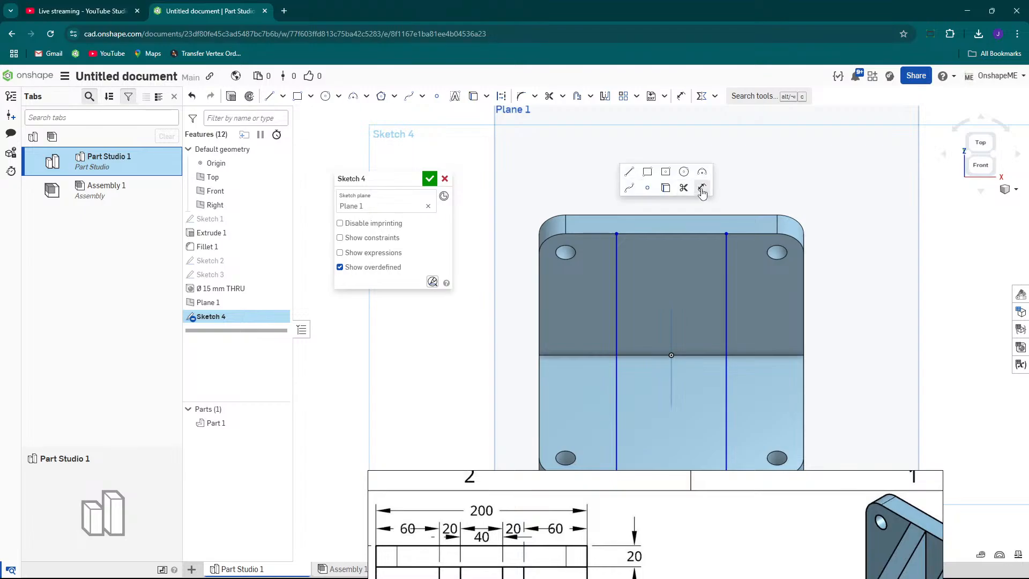
left_click(702, 191)
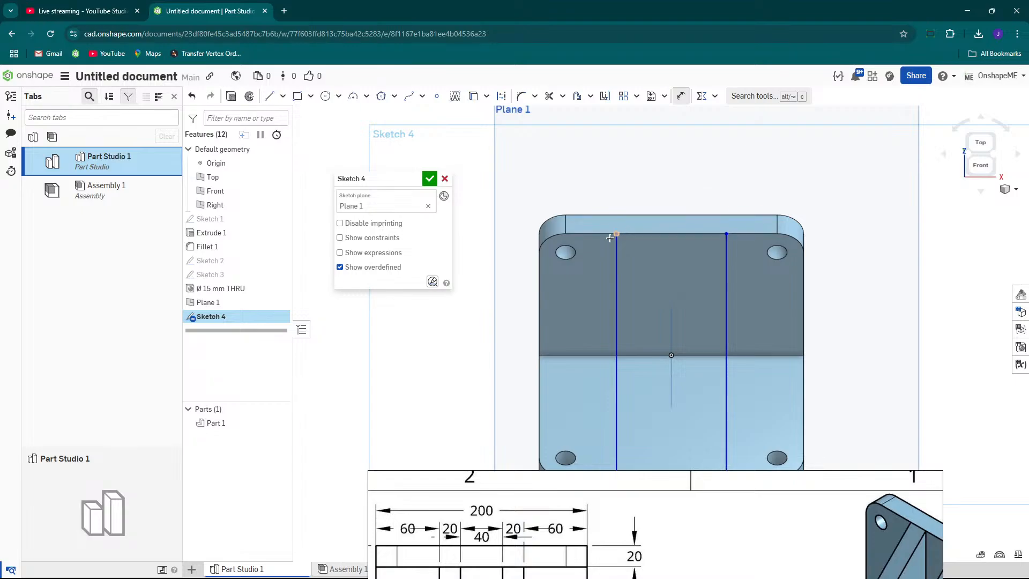
left_click(618, 252)
left_click(725, 252)
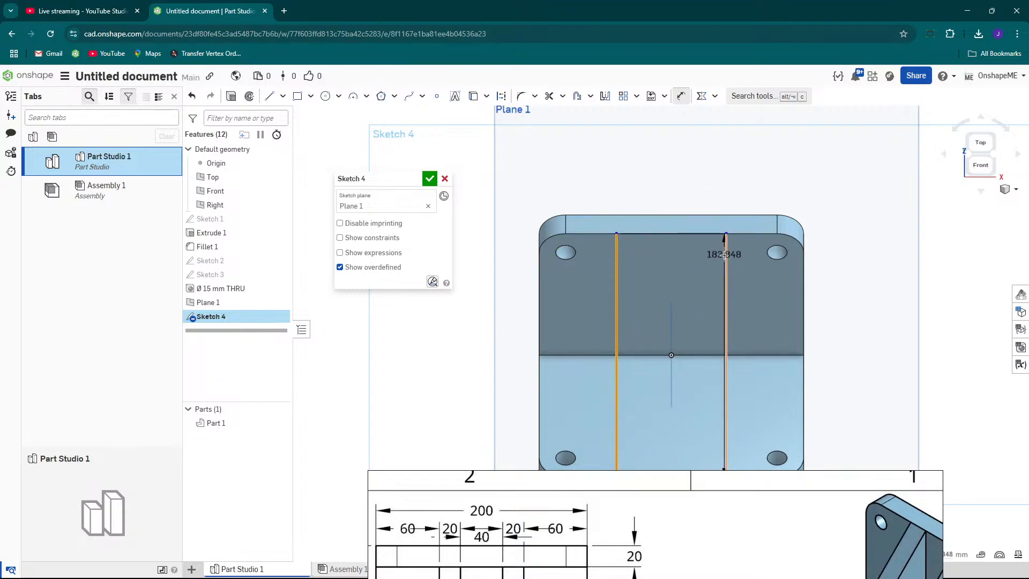
left_click(692, 170)
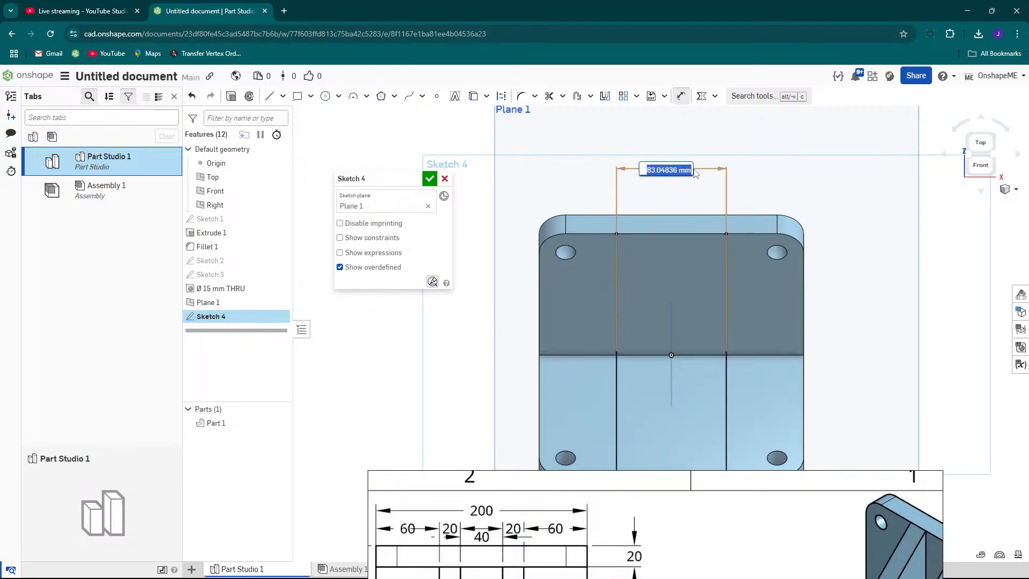
type("60")
key("Return")
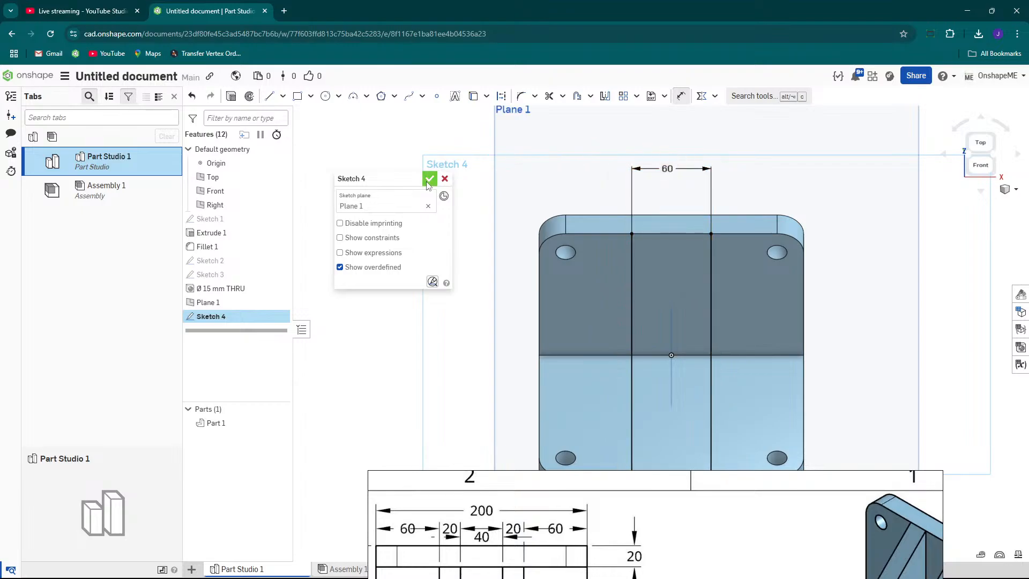
left_click(445, 179)
Start a Rib using Sketch 4's lines on Part 1, extruding normal to the sketch plane.
mouse_move(717, 260)
right_mouse_down()
mouse_move(676, 249)
mouse_move(697, 262)
mouse_move(670, 238)
mouse_move(503, 174)
right_mouse_up()
scroll(599, 228, "up", 2)
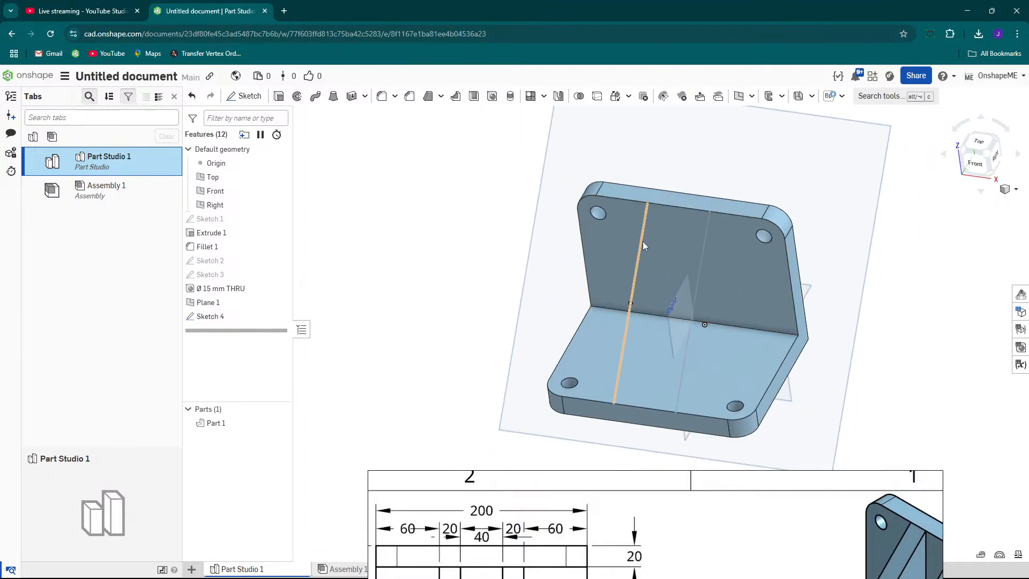
left_click(455, 98)
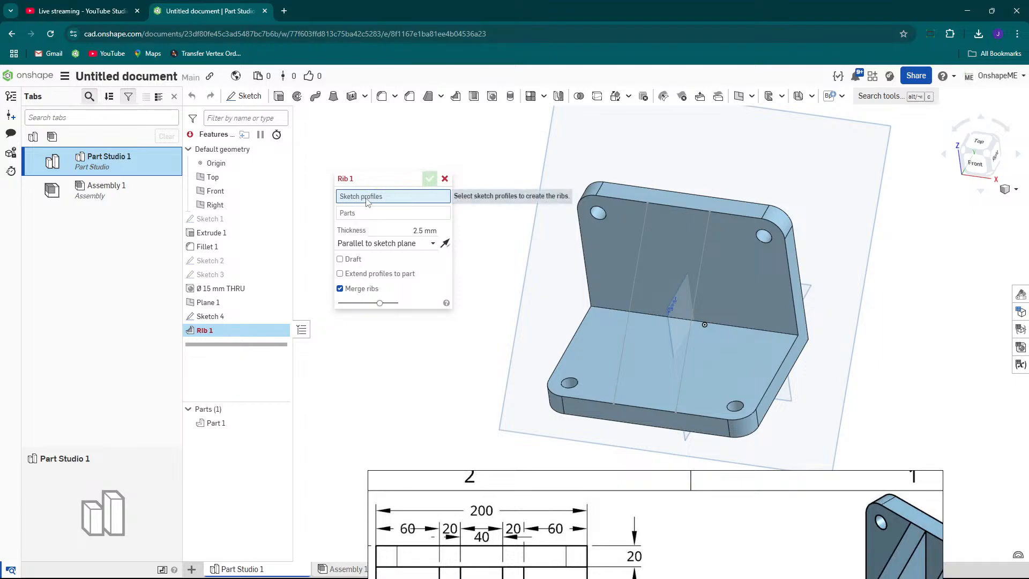
left_click(213, 317)
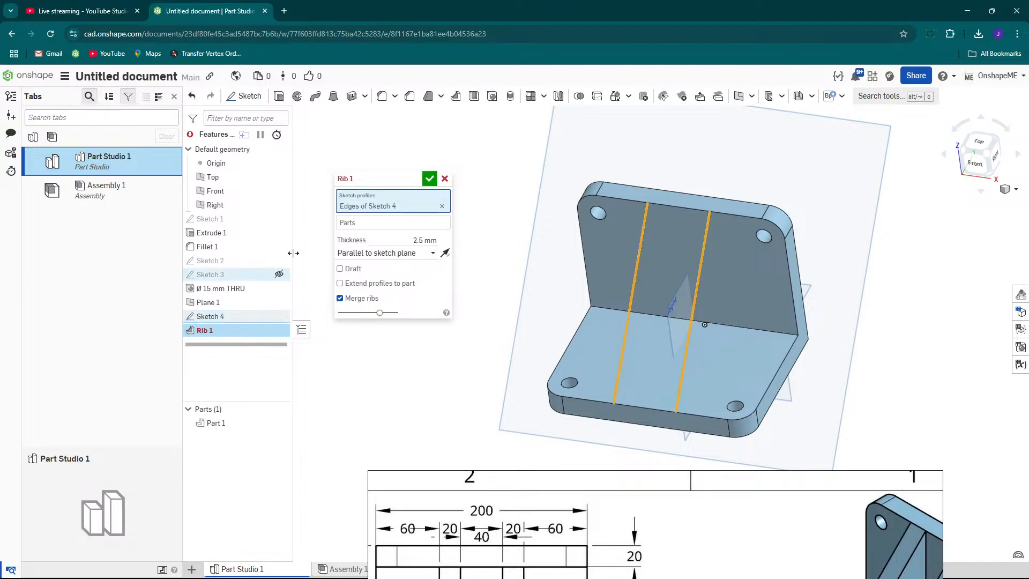
left_click(358, 225)
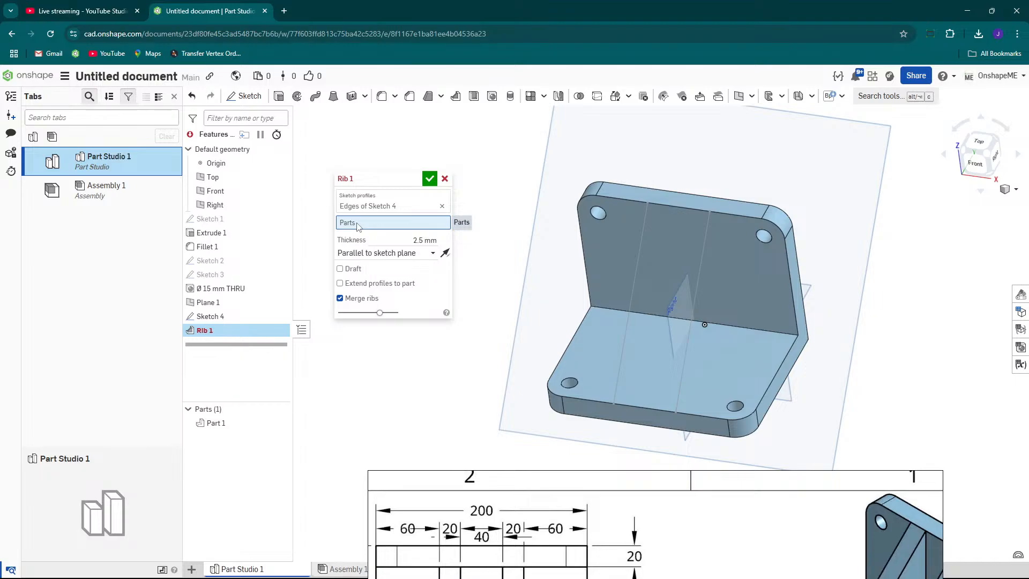
left_click(593, 234)
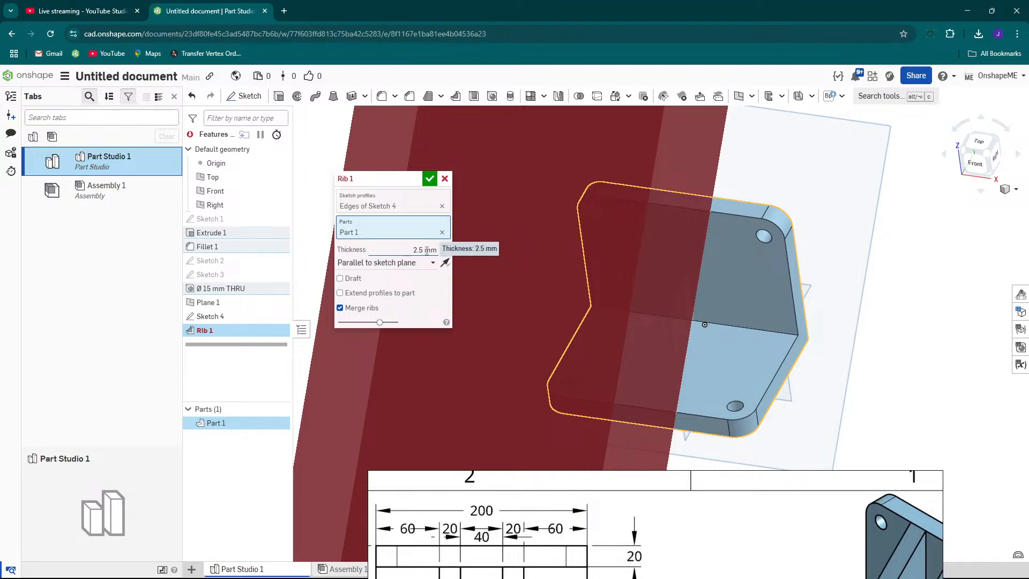
left_click(357, 268)
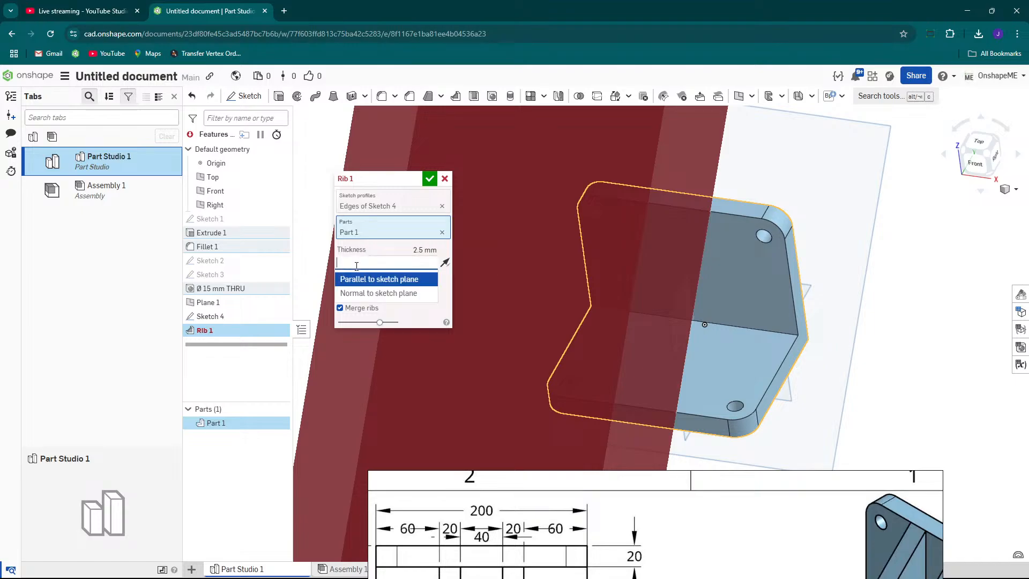
left_click(359, 294)
right_click_drag(741, 242, 728, 239)
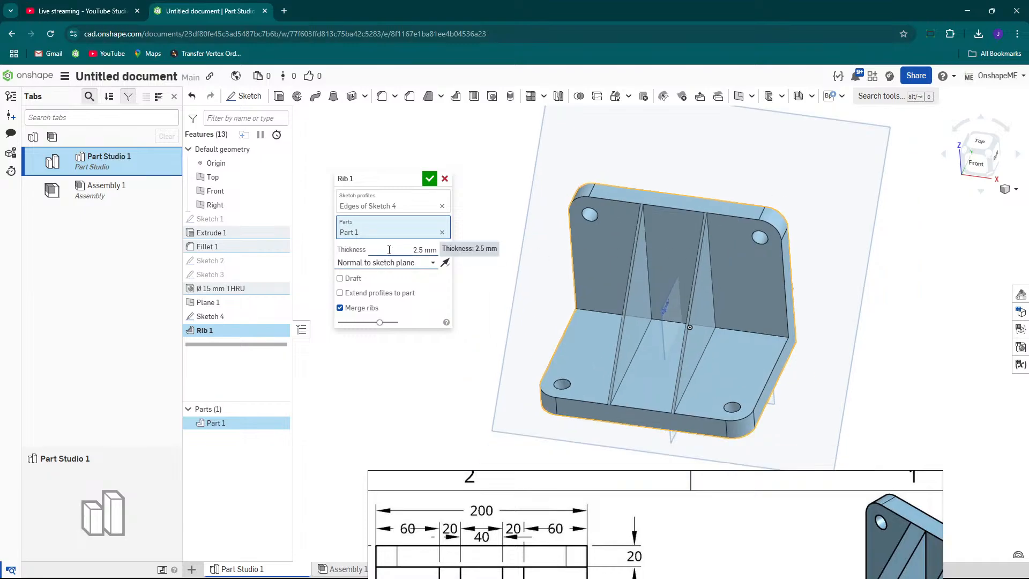
Set the rib thickness to 20 mm and confirm the Rib feature.
mouse_move(702, 499)
mouse_move(649, 484)
left_mouse_down()
mouse_move(667, 273)
mouse_move(742, 232)
left_mouse_up()
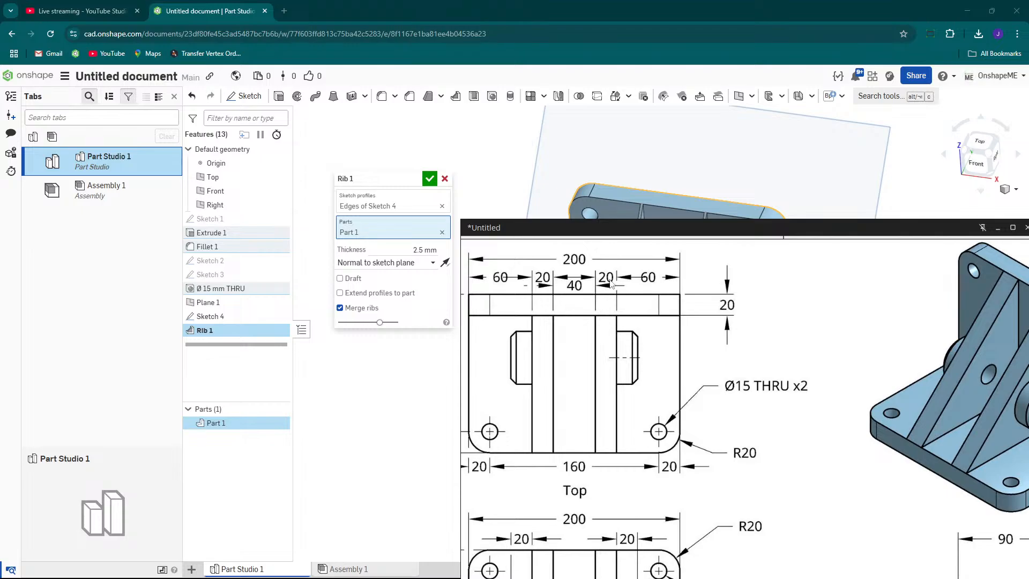
mouse_move(643, 229)
left_mouse_down()
mouse_move(633, 292)
mouse_move(641, 470)
left_mouse_up()
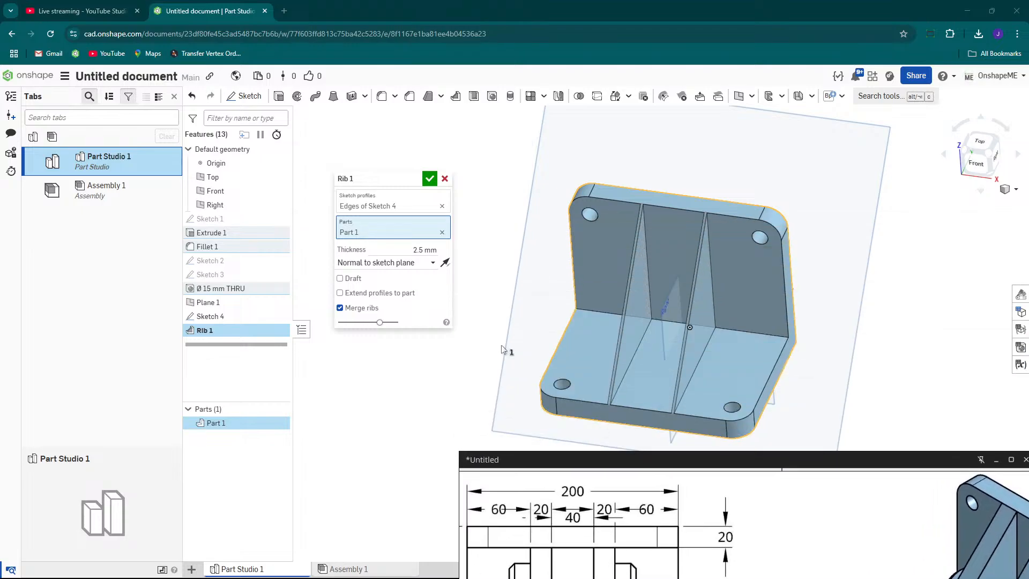
left_click(413, 249)
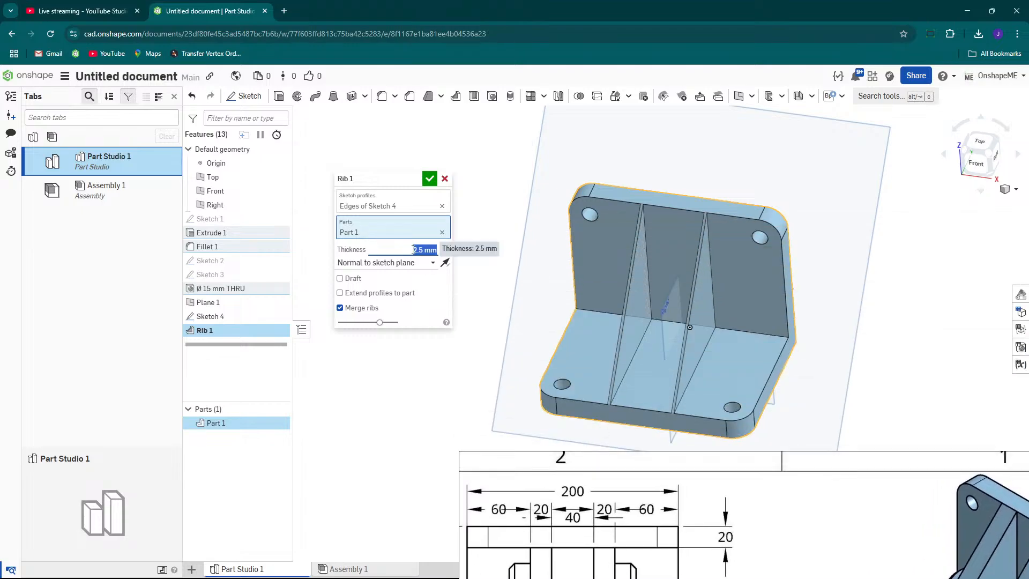
type("2")
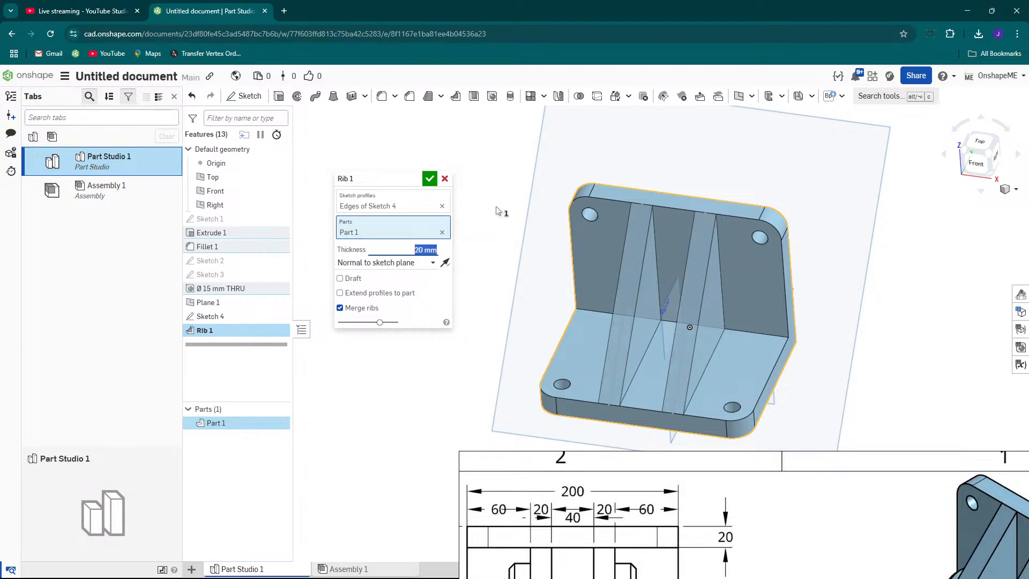
left_click(429, 178)
Orbit around the part to inspect the two new ribs.
right_click_drag(679, 246, 672, 272)
scroll(658, 269, "up", 3)
left_click(672, 273)
mouse_move(806, 464)
mouse_move(806, 464)
left_mouse_down()
mouse_move(604, 576)
mouse_move(573, 577)
mouse_move(551, 562)
mouse_move(808, 502)
mouse_move(921, 450)
left_mouse_up()
scroll(669, 269, "down", 3)
right_click_drag(666, 263, 824, 243)
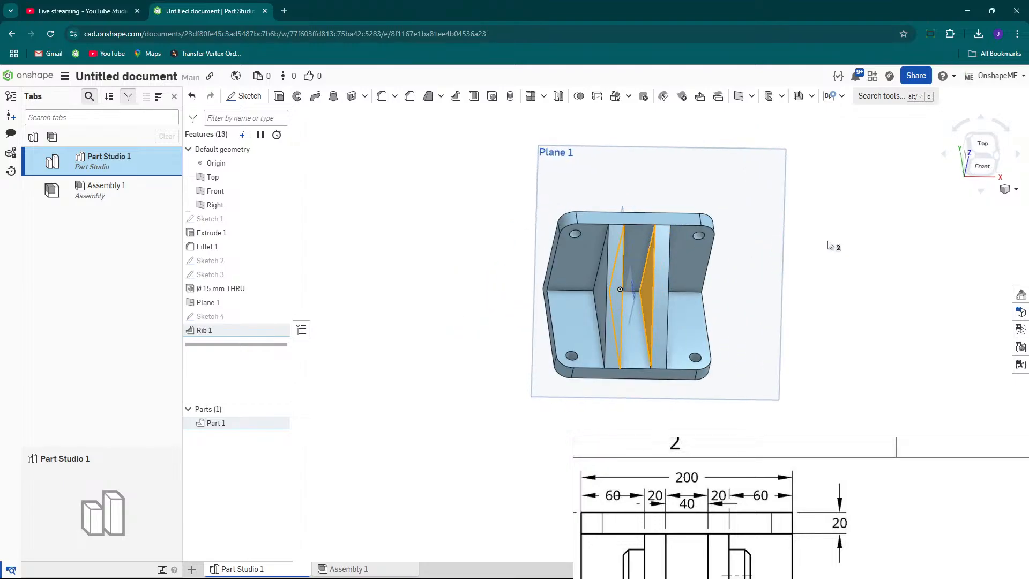
left_click(846, 231)
Examine the reference drawing's isometric view of the ribs and boss, and compare with the model.
mouse_move(778, 450)
mouse_move(777, 450)
left_mouse_down()
mouse_move(733, 382)
mouse_move(626, 319)
mouse_move(753, 417)
mouse_move(620, 295)
mouse_move(572, 226)
mouse_move(589, 130)
mouse_move(493, 127)
left_mouse_up()
scroll(779, 328, "down", 3)
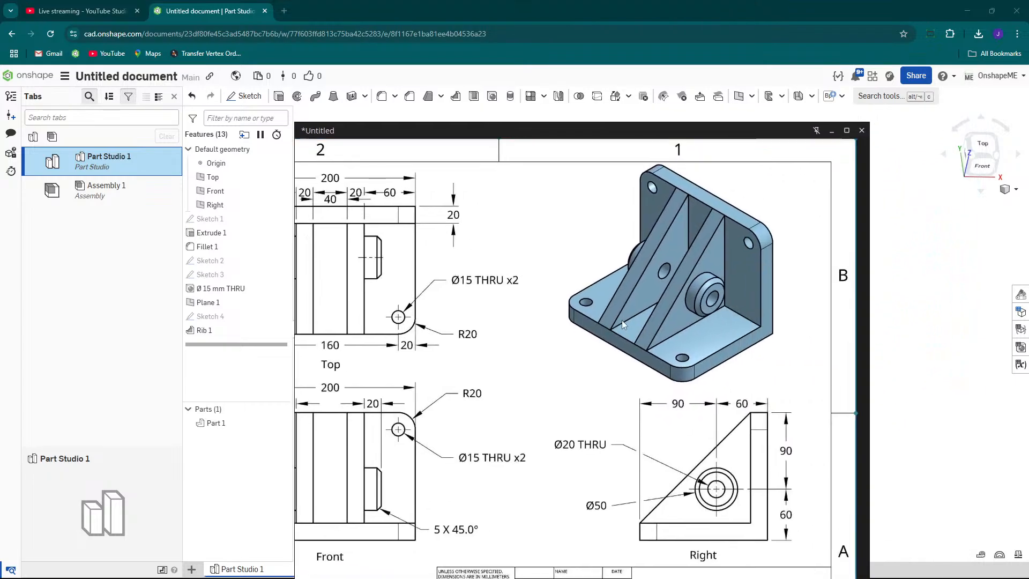
scroll(708, 301, "up", 5)
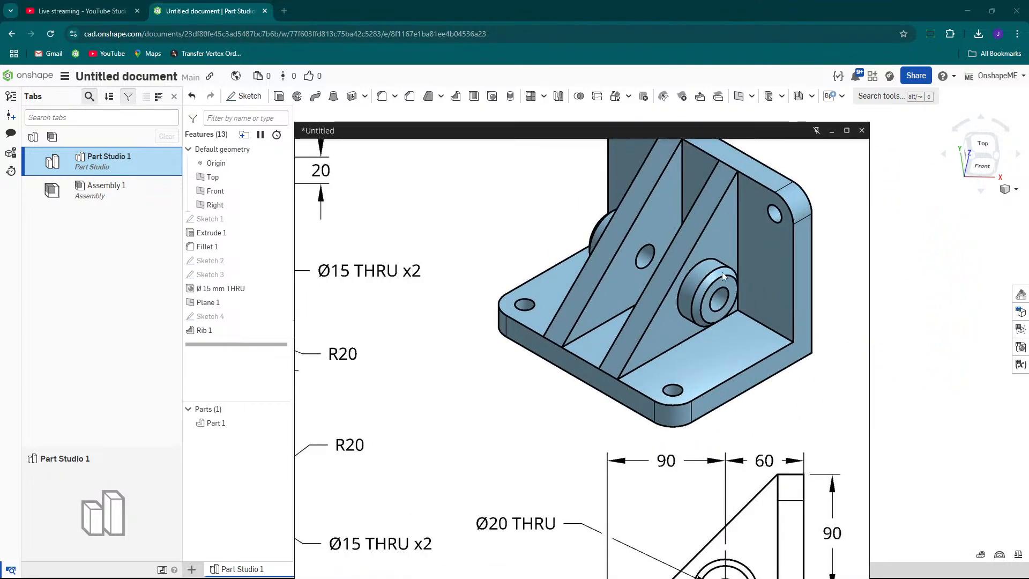
scroll(731, 367, "down", 3)
left_click_drag(722, 137, 769, 464)
mouse_move(632, 300)
right_mouse_down()
mouse_move(638, 279)
mouse_move(592, 276)
right_mouse_up()
left_click(592, 276)
mouse_move(679, 276)
right_mouse_down()
mouse_move(630, 268)
mouse_move(747, 278)
mouse_move(689, 273)
right_mouse_up()
scroll(683, 272, "down", 2)
left_click(845, 308)
left_click(602, 273)
scroll(639, 270, "up", 1)
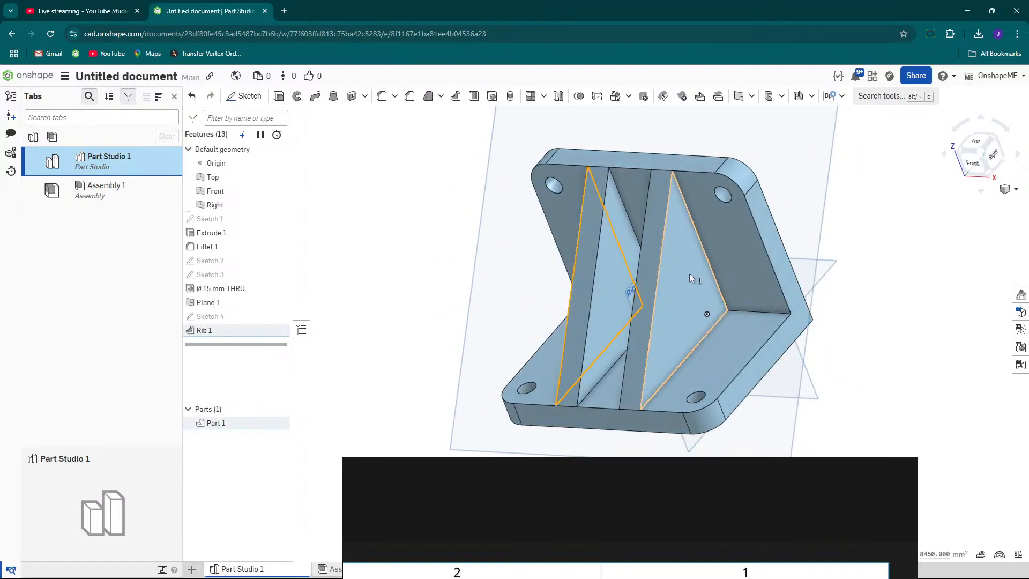
Start a new sketch on the outer face of one rib and view it normal to the screen.
left_click(692, 274)
scroll(692, 274, "down", 3)
left_click(855, 307)
scroll(729, 257, "up", 1)
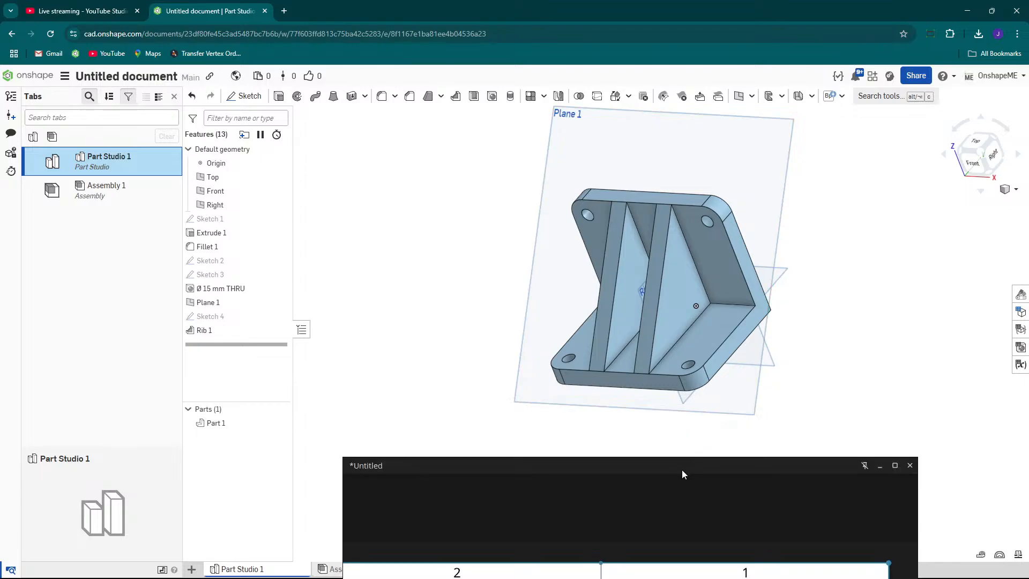
scroll(679, 289, "up", 2)
mouse_move(679, 290)
right_mouse_down()
mouse_move(702, 264)
mouse_move(668, 288)
right_mouse_up()
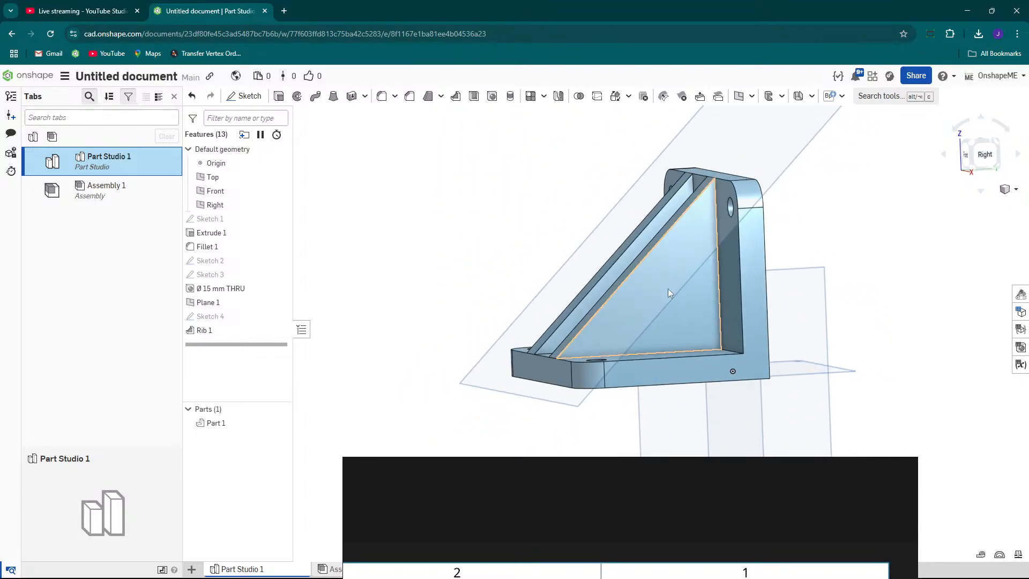
scroll(668, 280, "up", 3)
left_click(661, 283)
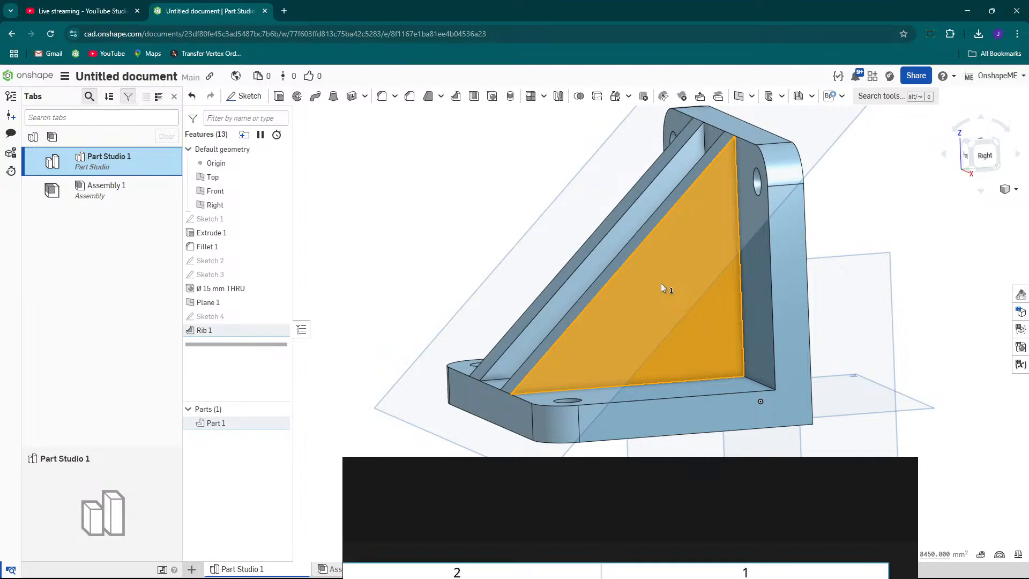
right_click(661, 283)
left_click(667, 130)
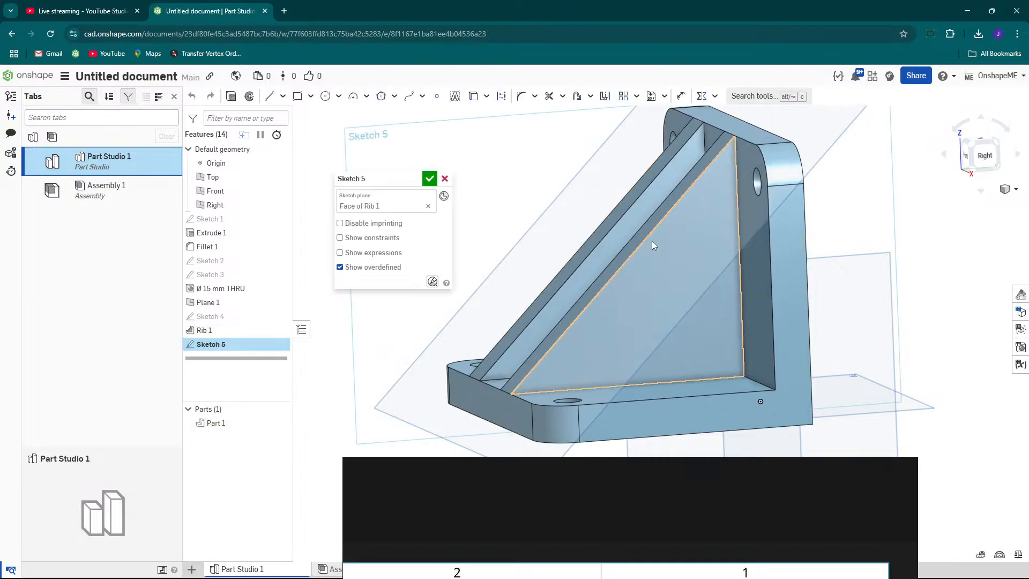
key("n")
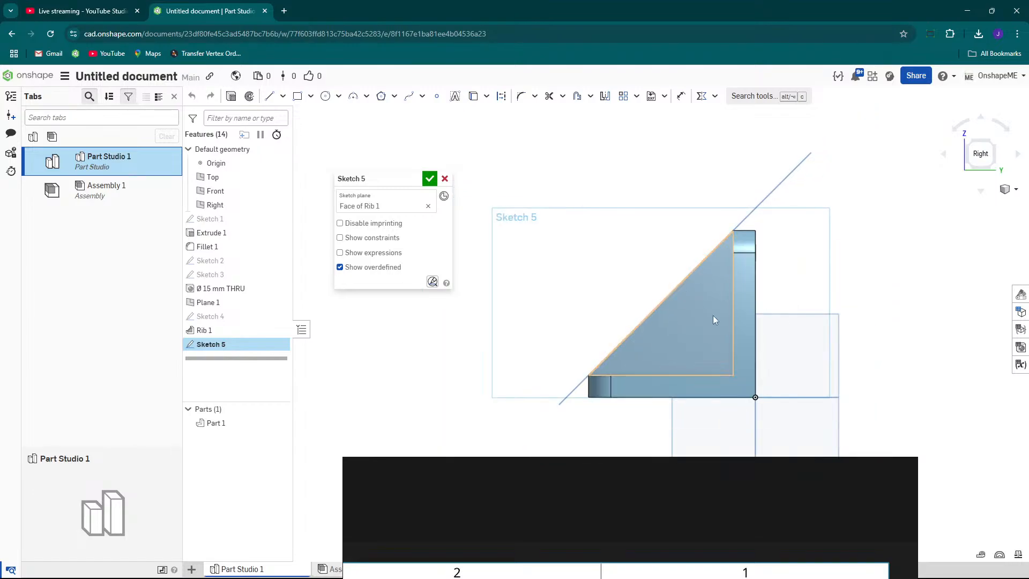
scroll(607, 225, "up", 3)
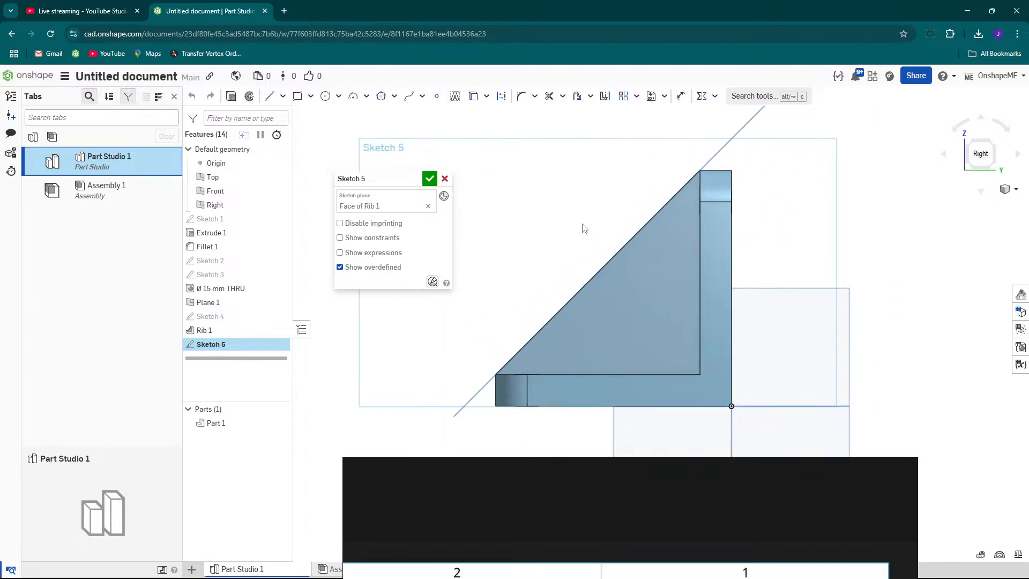
Draw a circle on the rib face near its centre.
key("s")
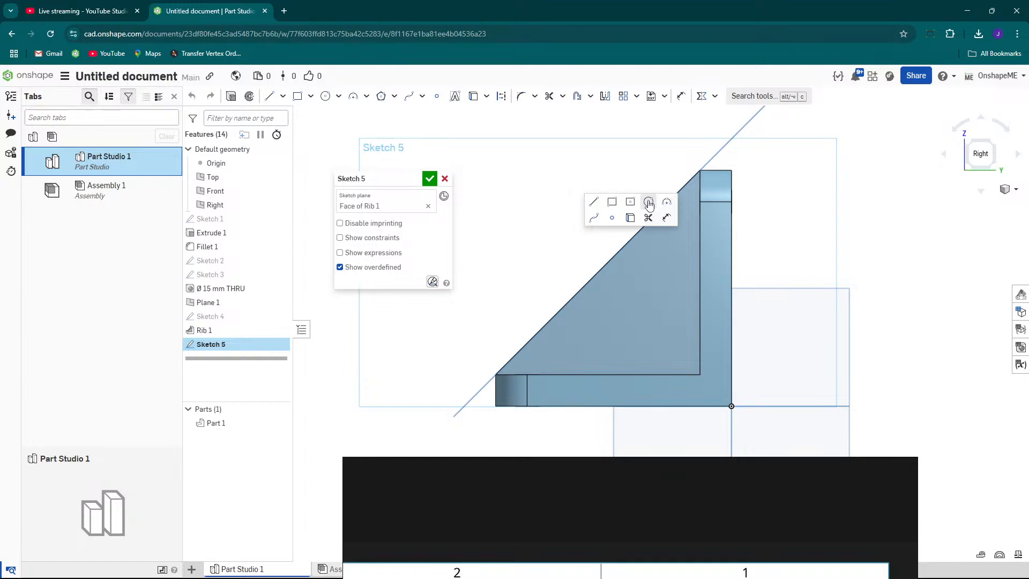
left_click(648, 202)
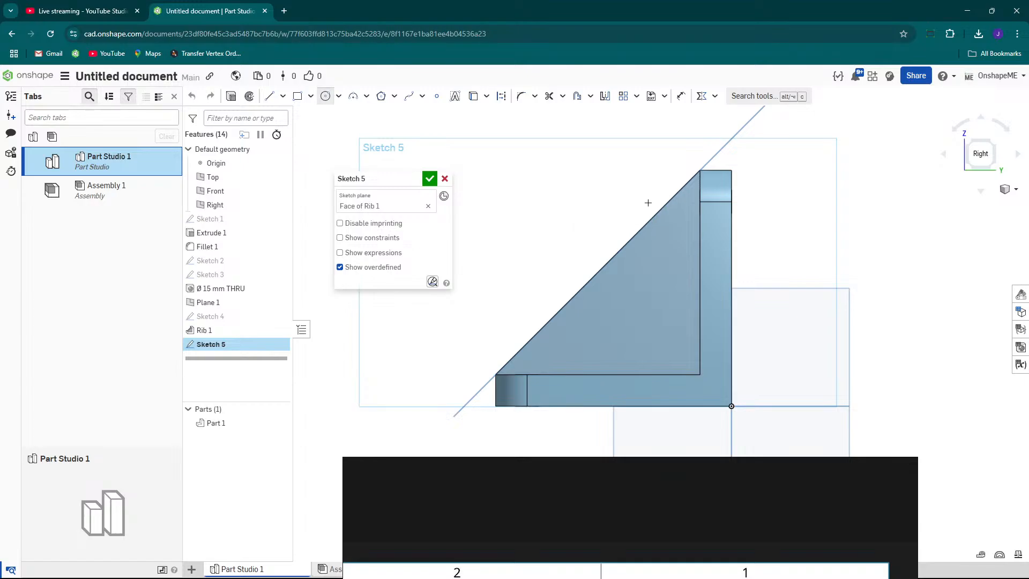
left_click(633, 305)
left_click(669, 323)
scroll(705, 311, "down", 4)
mouse_move(713, 464)
left_mouse_down()
mouse_move(729, 314)
mouse_move(651, 114)
left_mouse_up()
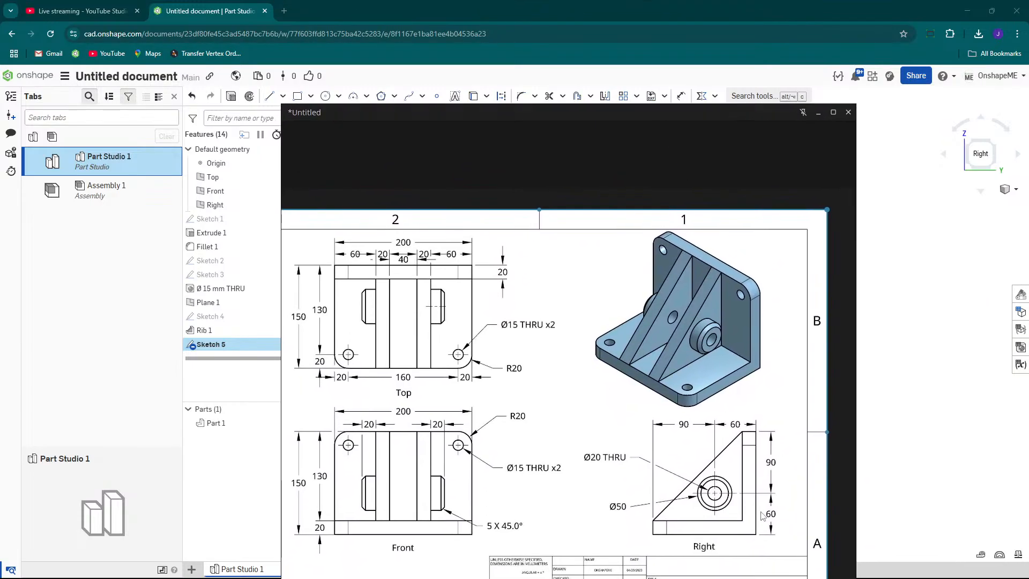
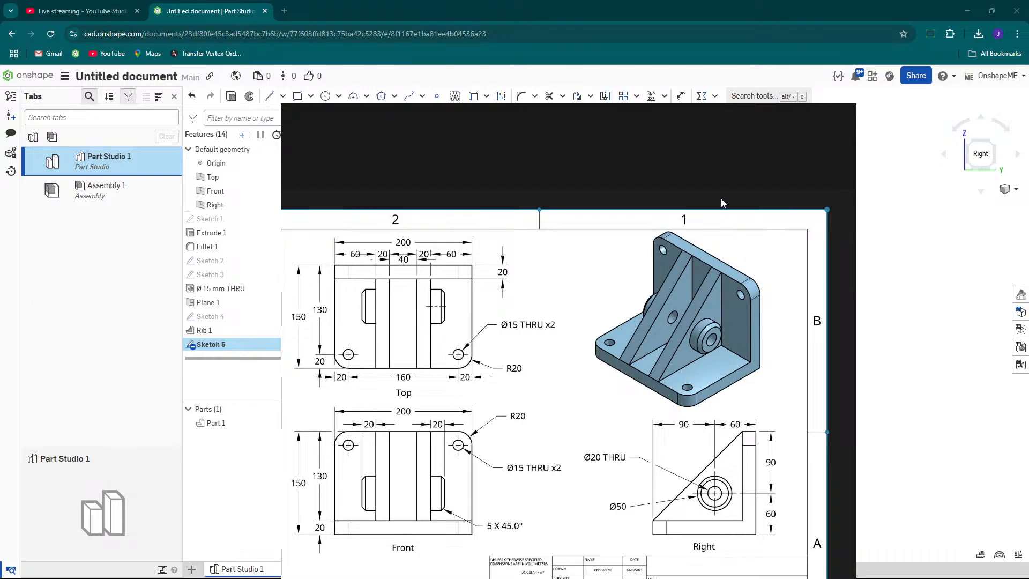
Examine the reference drawing's right view for the boss position and the Ø50 and Ø20 diameters.
left_click_drag(721, 195, 771, 276)
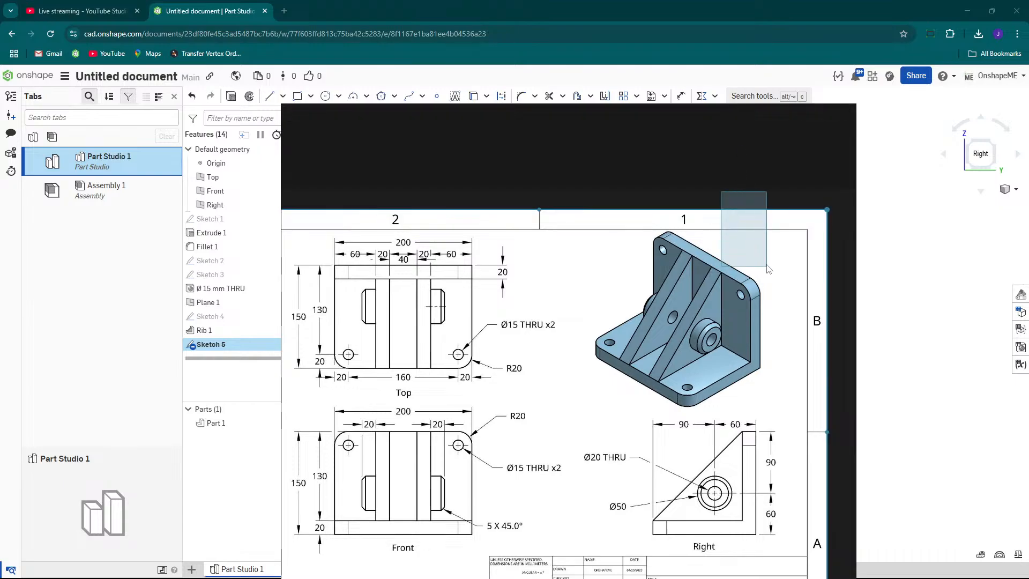
mouse_move(718, 114)
left_mouse_down()
mouse_move(797, 453)
mouse_move(844, 563)
mouse_move(890, 555)
mouse_move(774, 213)
mouse_move(780, 155)
mouse_move(762, 124)
left_mouse_up()
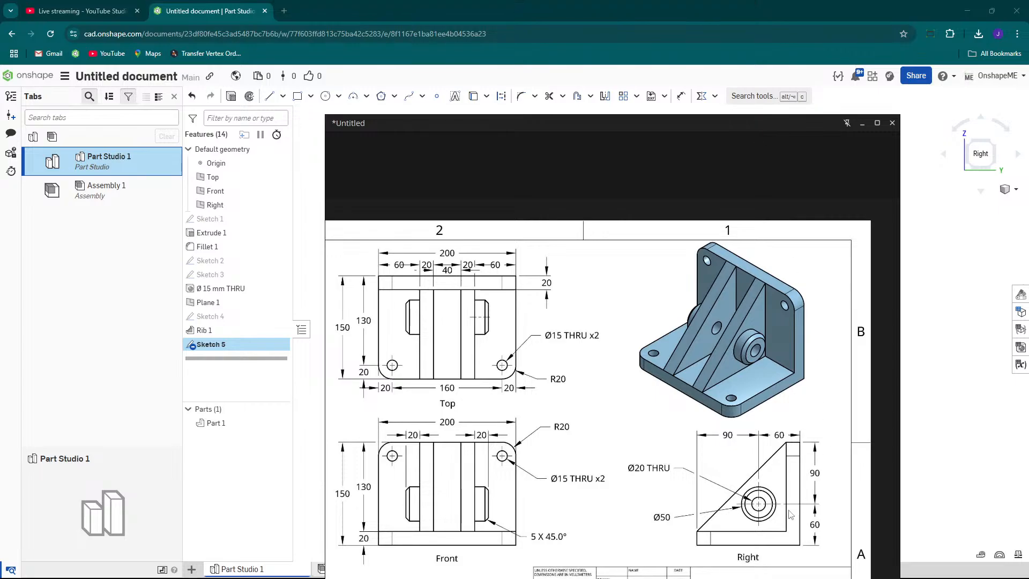
scroll(749, 518, "down", 2)
scroll(734, 509, "up", 5)
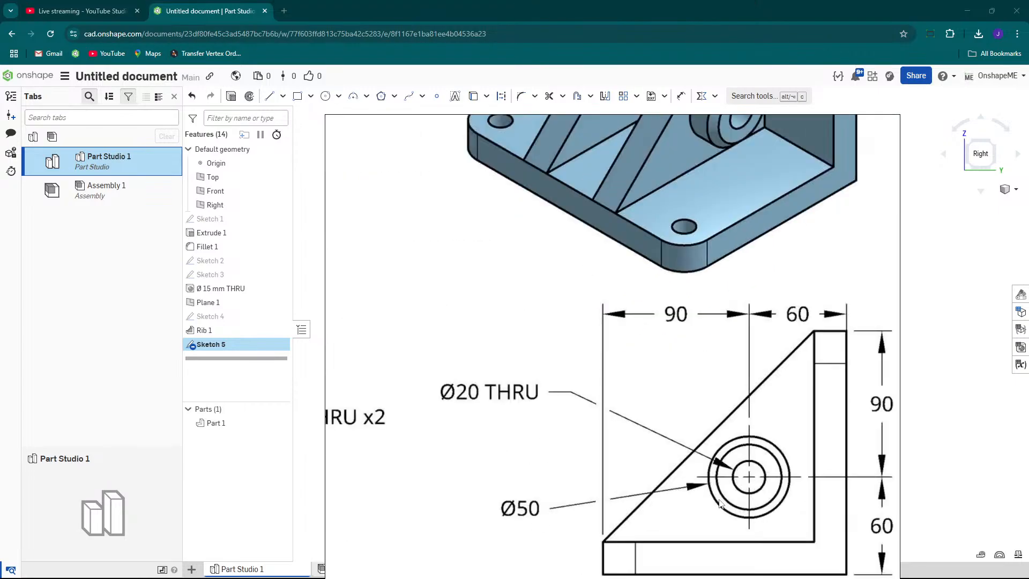
scroll(621, 508, "down", 2)
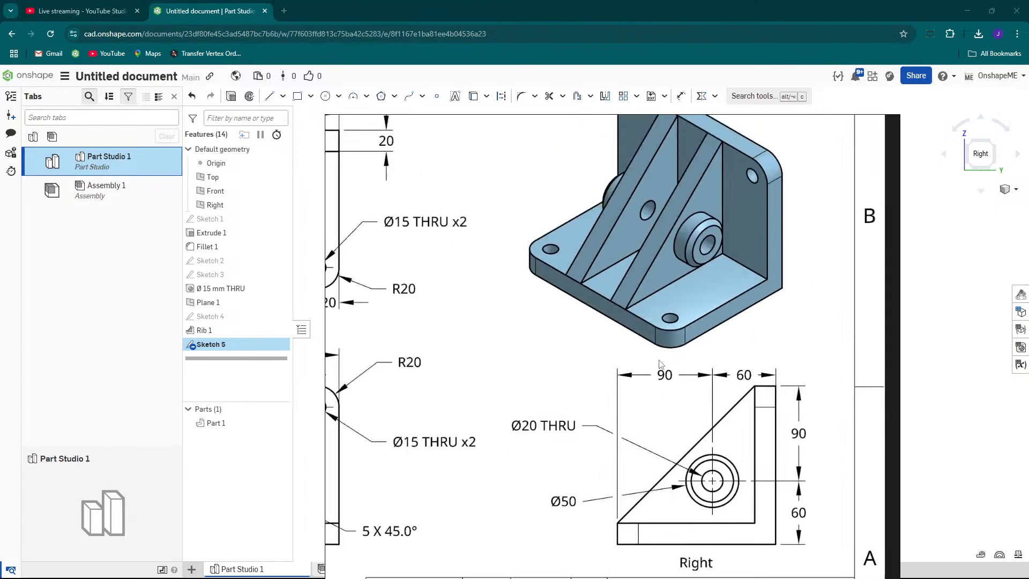
scroll(749, 407, "down", 2)
scroll(549, 462, "up", 5)
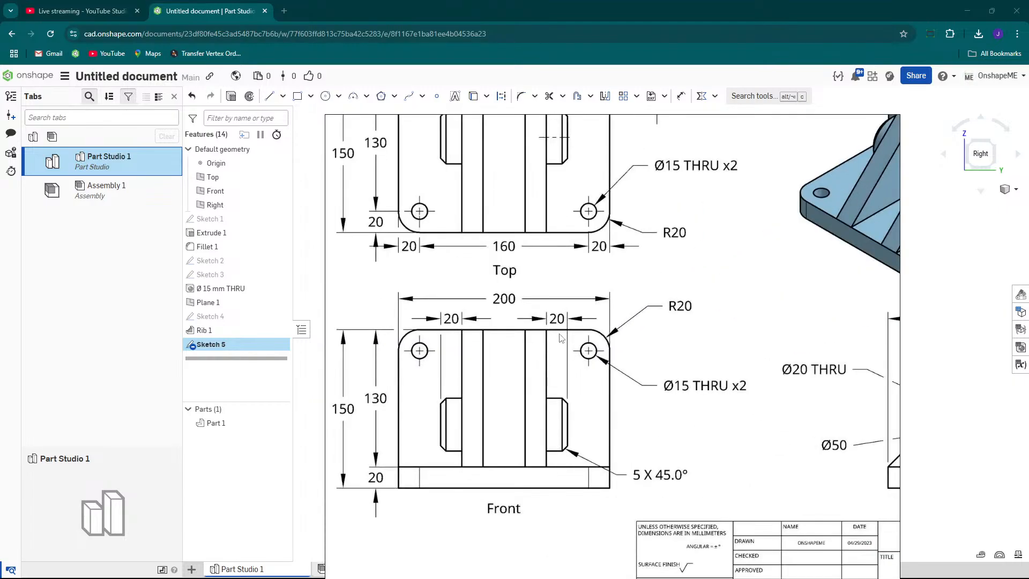
scroll(557, 329, "down", 2)
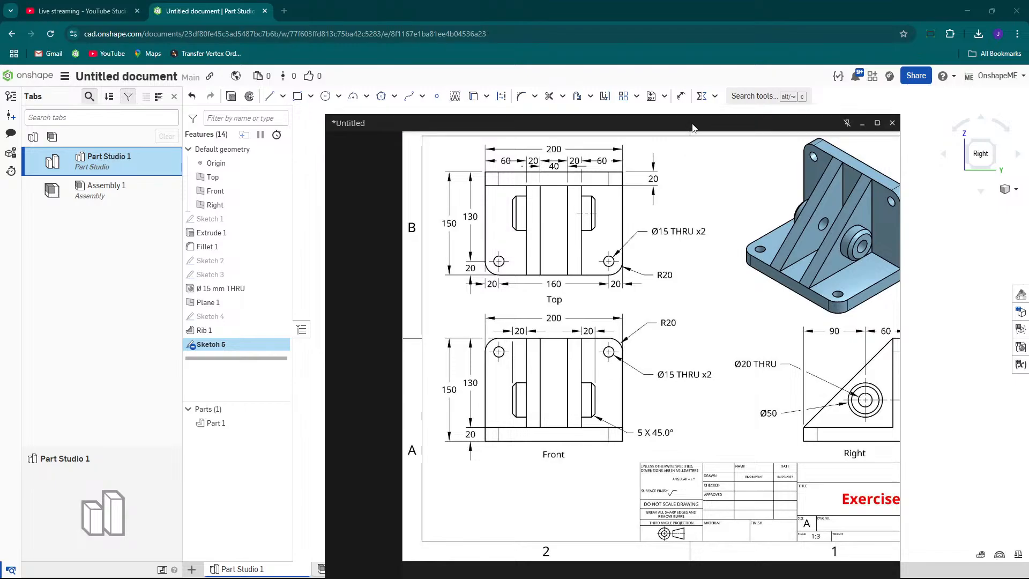
mouse_move(693, 128)
left_mouse_down()
mouse_move(653, 321)
mouse_move(674, 513)
left_mouse_up()
scroll(693, 323, "up", 3)
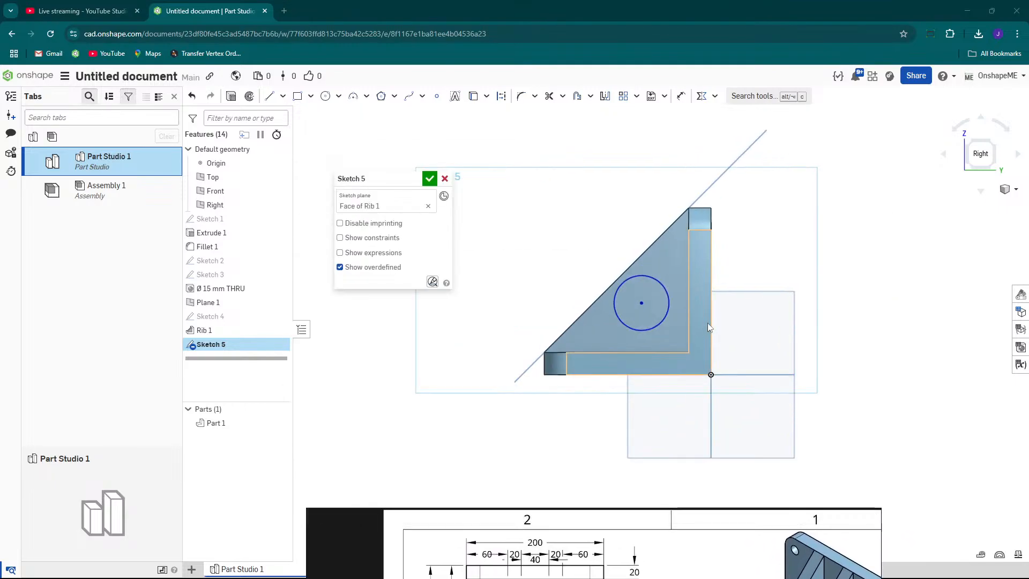
Dimension the circle's centre 60 mm above the bottom edge of the rib face.
key("s")
left_click(835, 319)
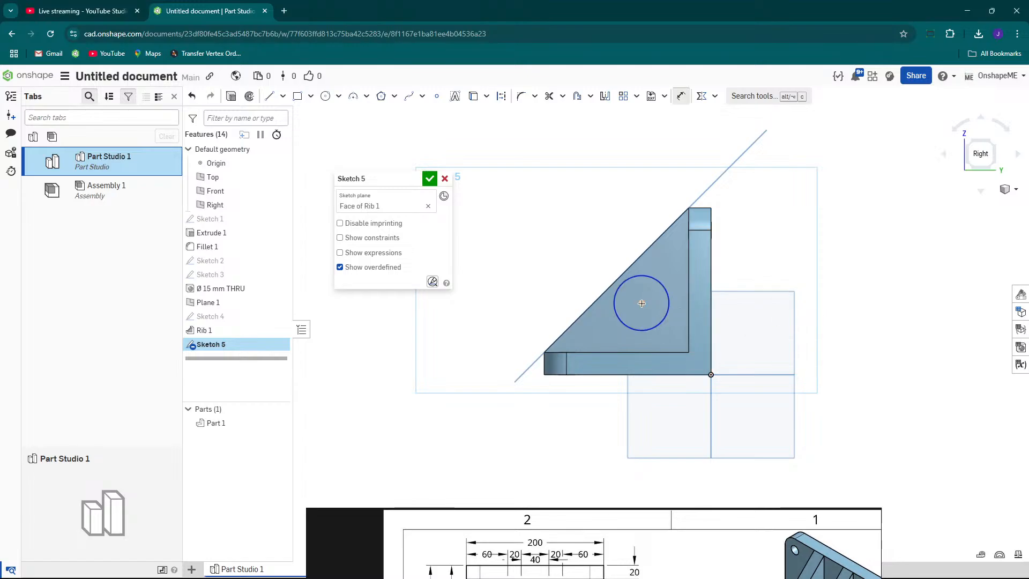
key("d")
left_click(640, 303)
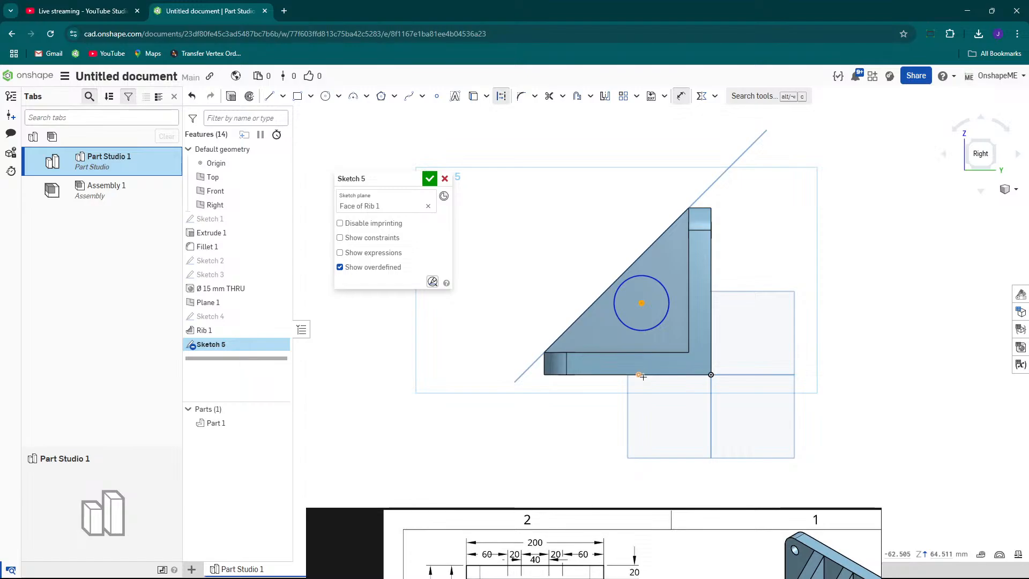
left_click(645, 375)
left_click(769, 346)
type("60")
key("Return")
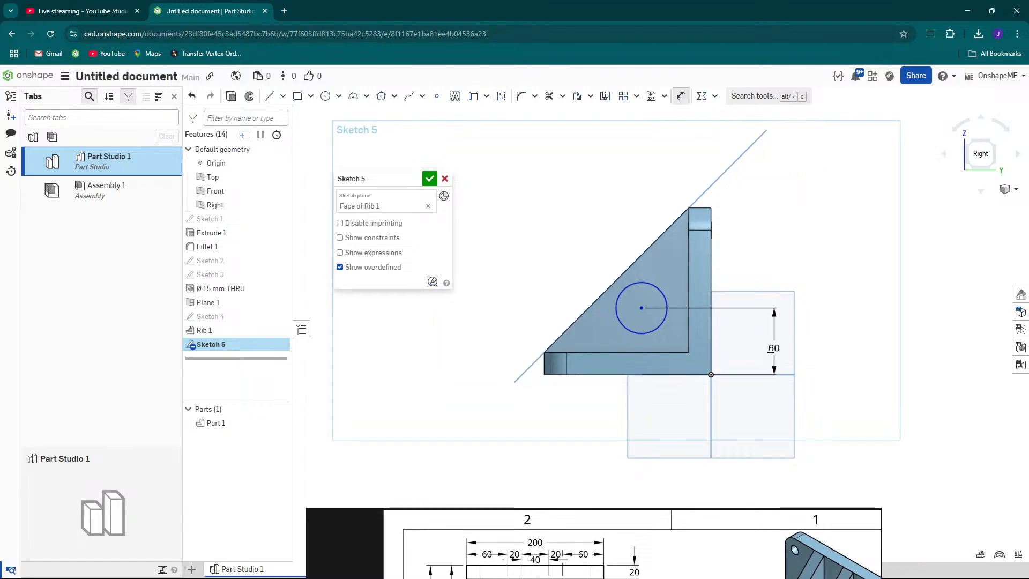
Dimension the circle's centre 60 mm horizontally from the vertical back edge.
left_click(640, 308)
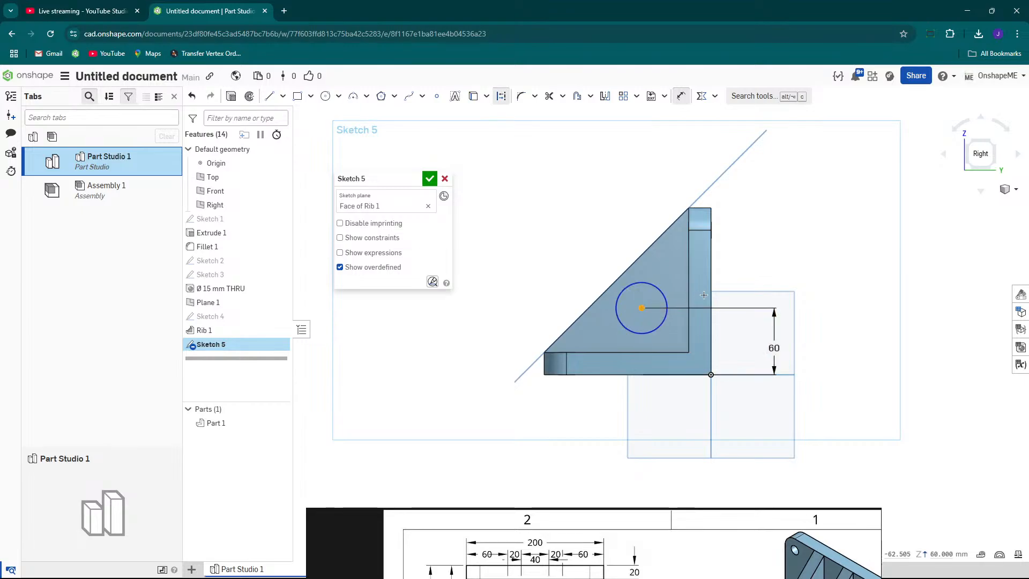
left_click(710, 348)
left_click(683, 416)
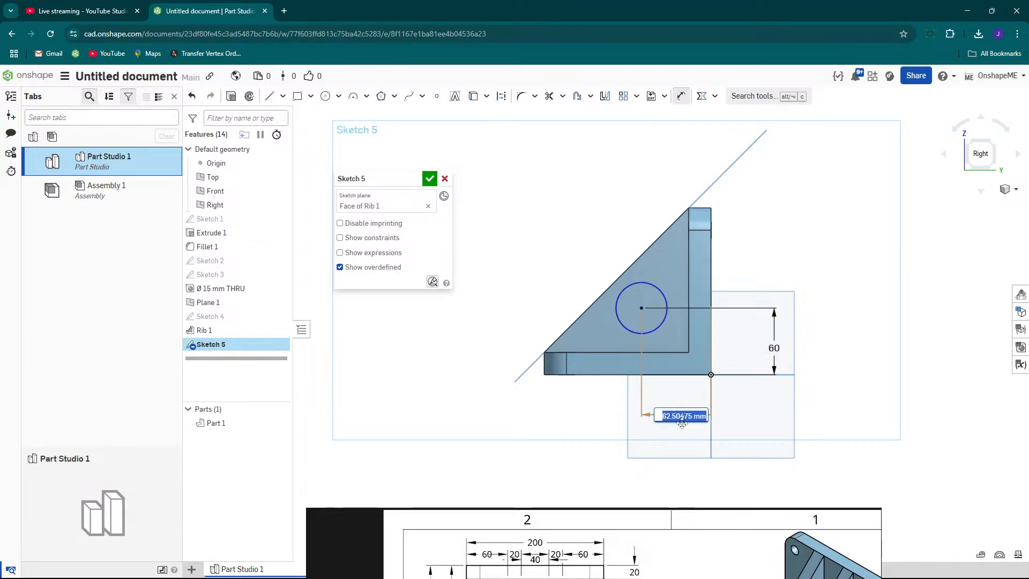
type("60")
key("Return")
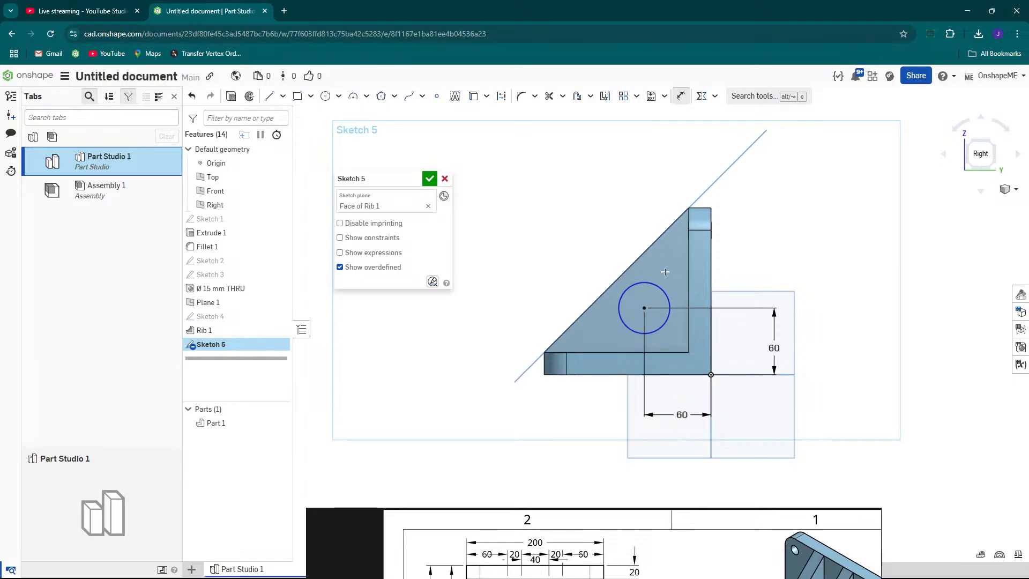
Set the circle's diameter to 50 mm.
left_click(676, 286)
left_click(792, 267)
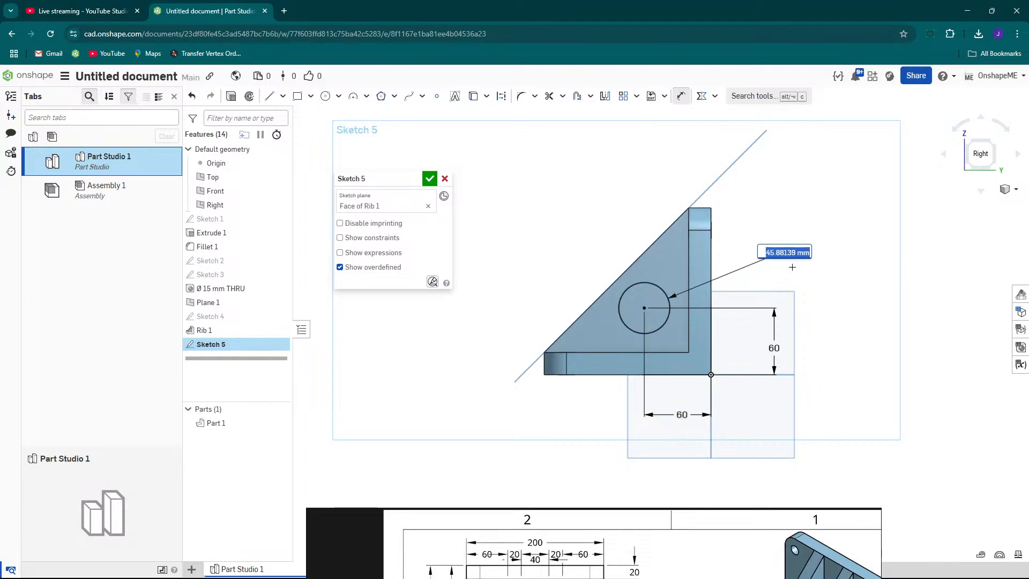
type("50")
key("Return")
Extrude the circle from Sketch 5 as a solid boss, added to the part, 20 mm deep.
right_click_drag(617, 278, 702, 322)
scroll(639, 310, "up", 3)
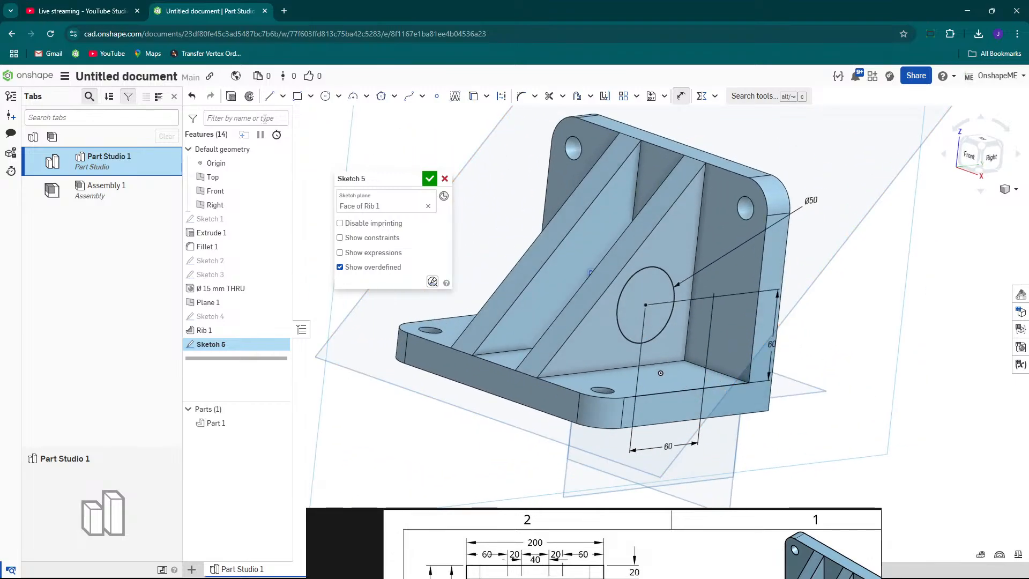
left_click(231, 97)
scroll(667, 323, "down", 3)
left_click_drag(716, 526, 748, 185)
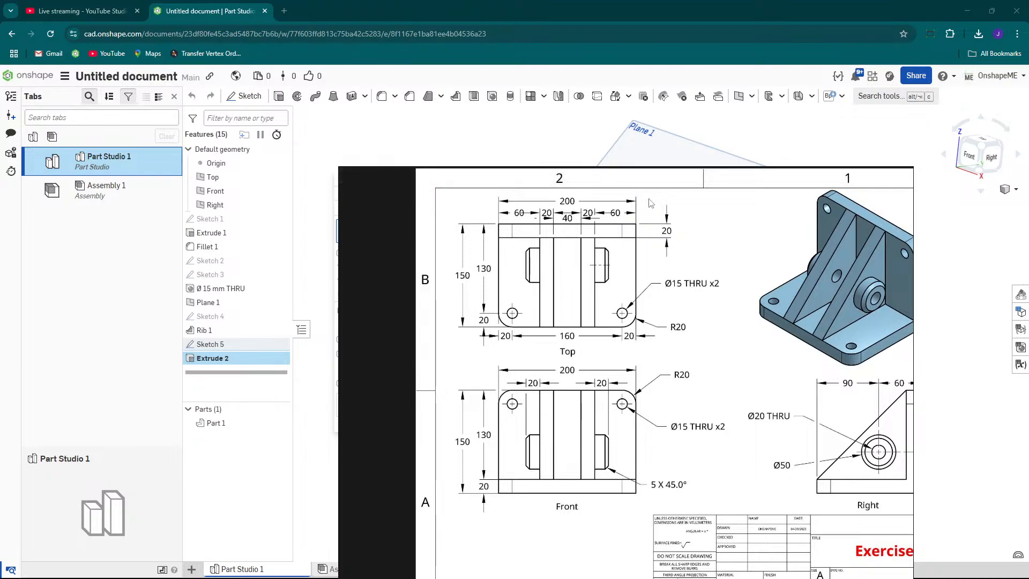
left_click_drag(643, 173, 576, 522)
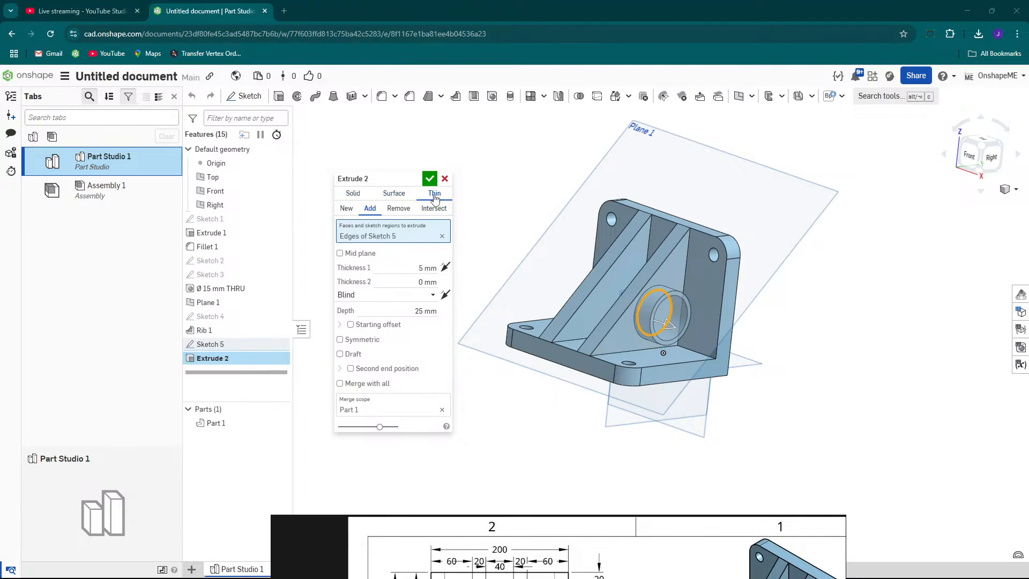
left_click(351, 197)
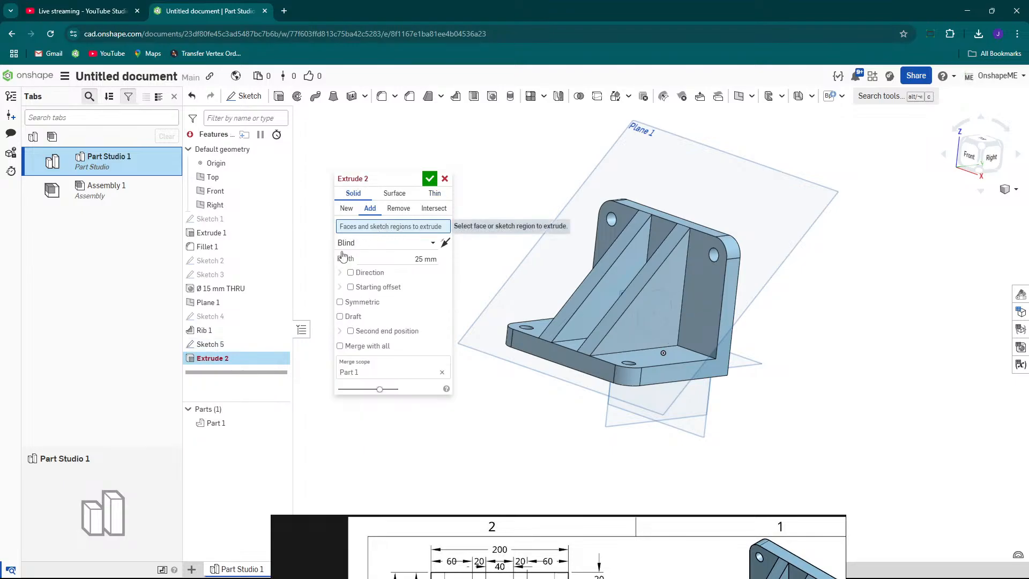
left_click(212, 346)
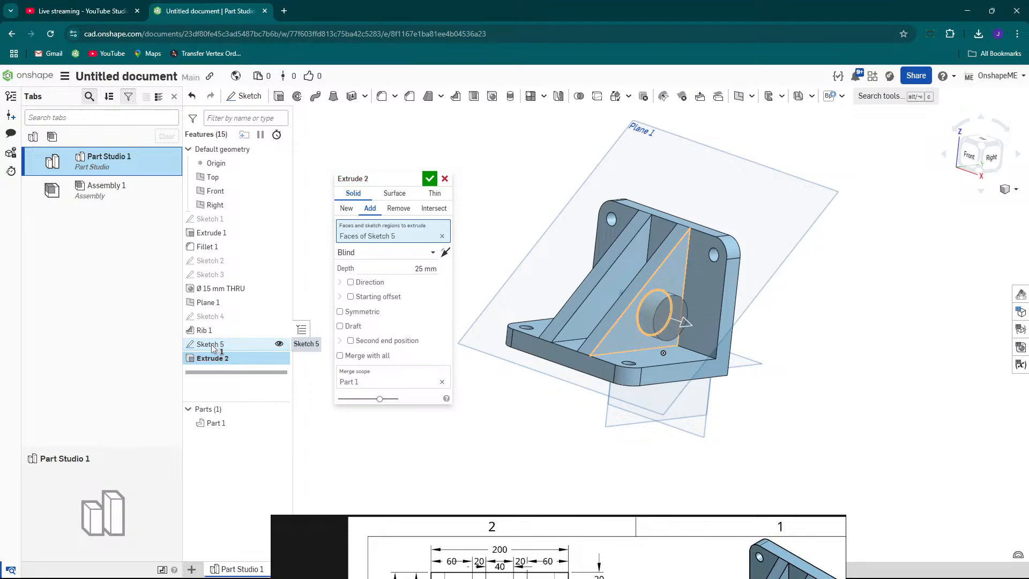
scroll(656, 316, "up", 3)
right_click_drag(656, 314, 680, 303)
left_click(409, 271)
type("2")
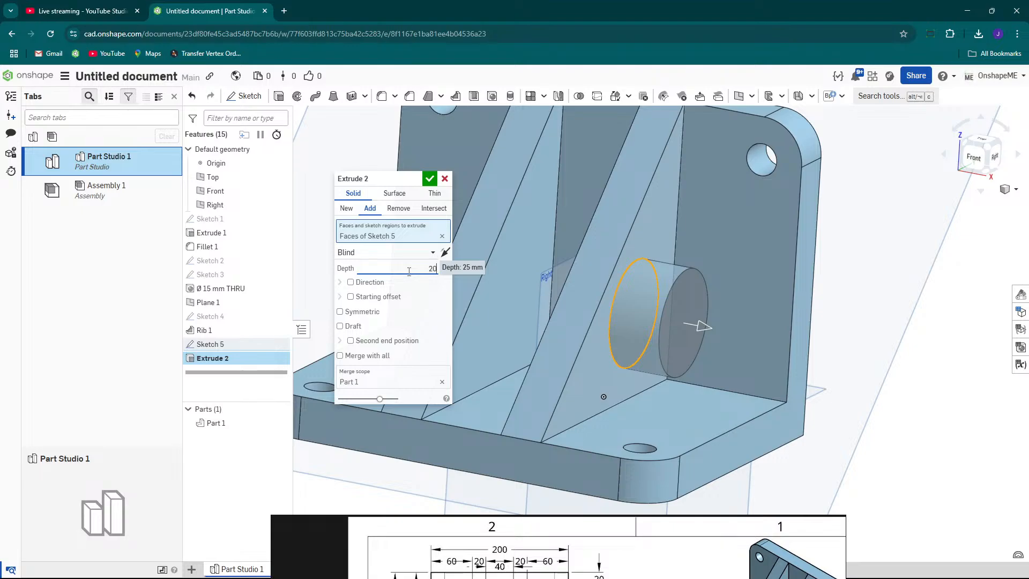
type("0")
key("Return")
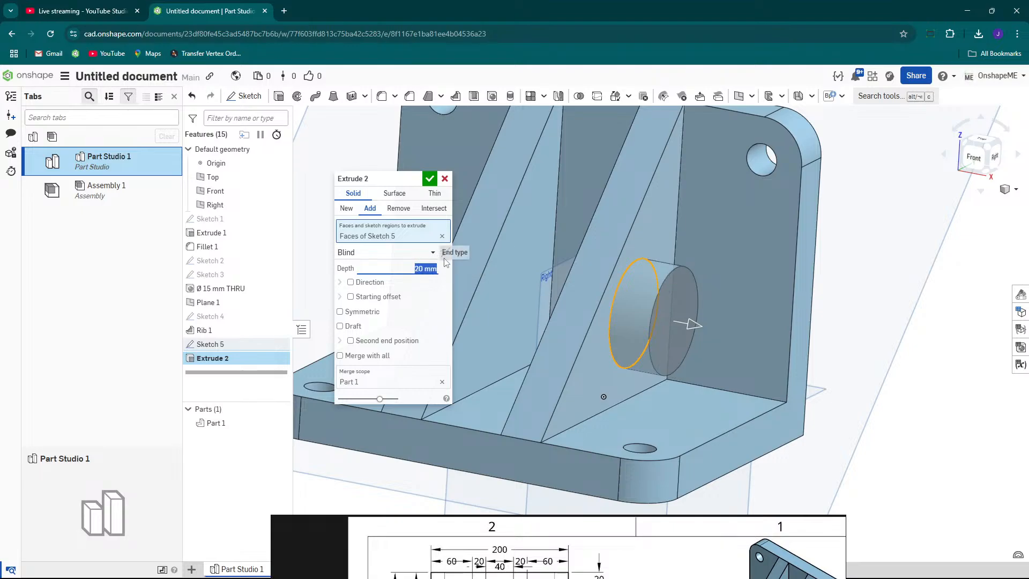
scroll(645, 306, "down", 3)
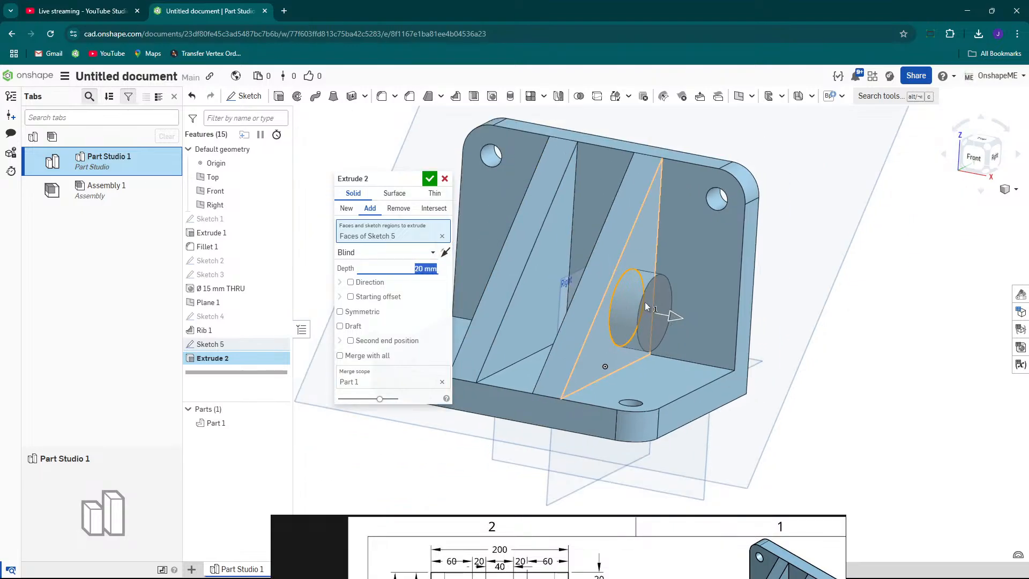
left_click(430, 179)
Examine the reference drawing's front view for the chamfer note on the boss.
scroll(666, 275, "up", 5)
scroll(620, 272, "down", 2)
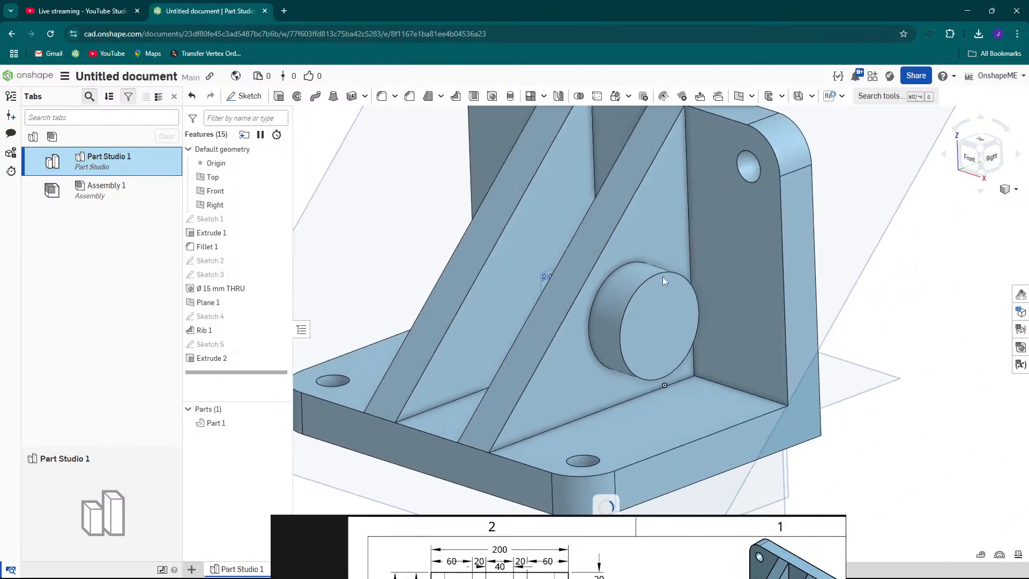
mouse_move(669, 521)
left_mouse_down()
mouse_move(666, 354)
mouse_move(633, 127)
left_mouse_up()
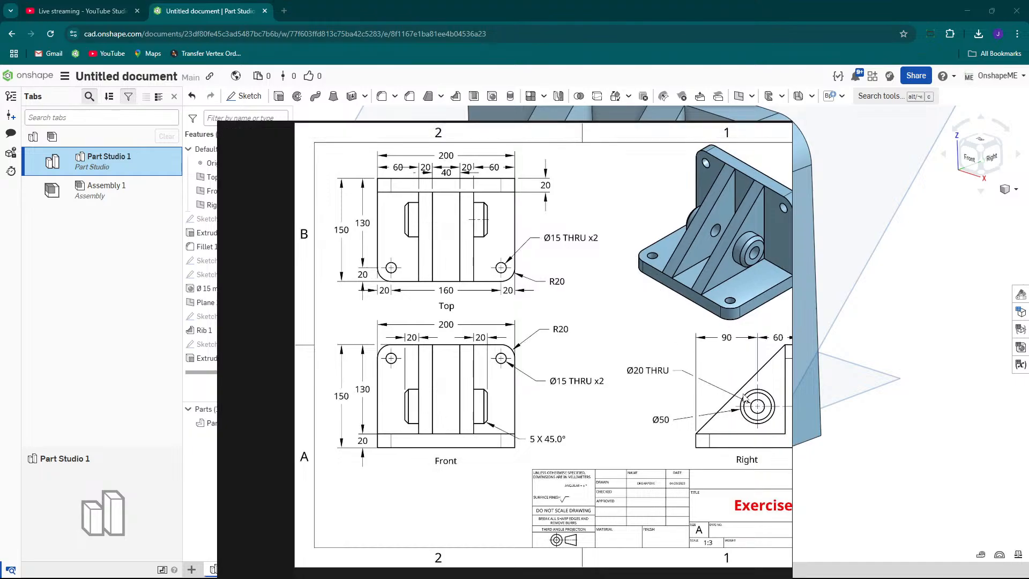
scroll(500, 443, "up", 3, "ctrl")
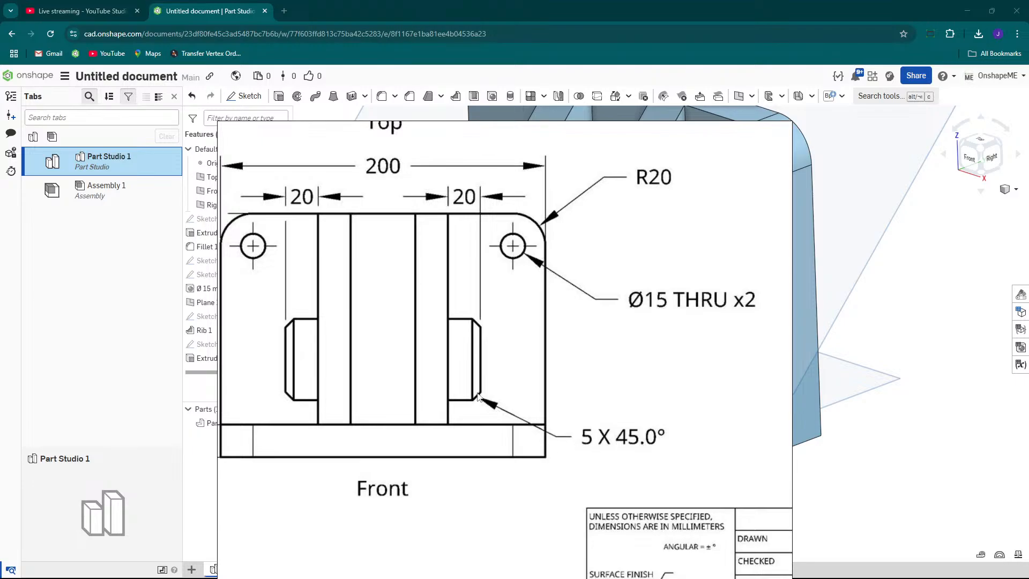
scroll(479, 396, "down", 3, "ctrl")
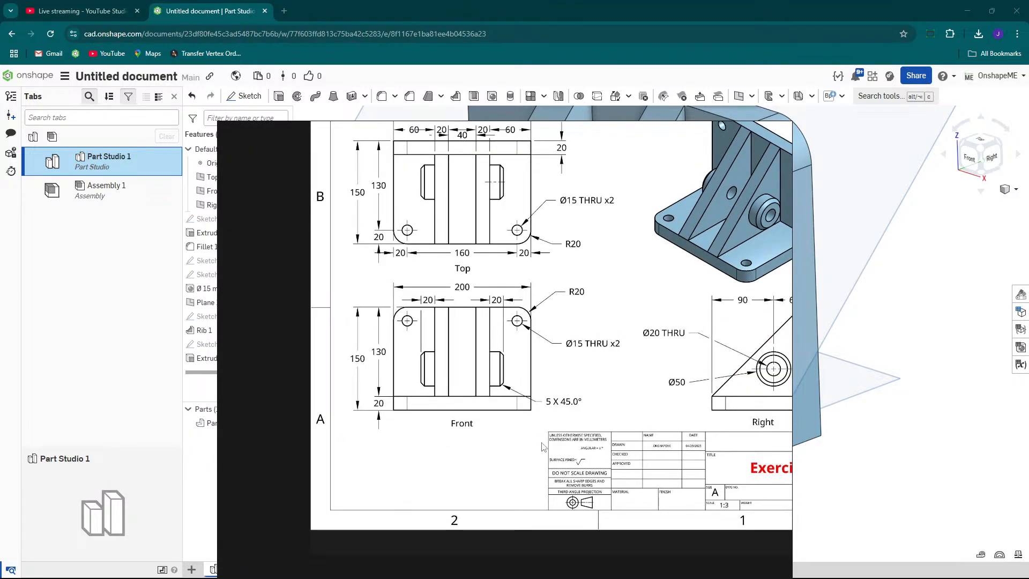
scroll(543, 446, "up", 2, "ctrl")
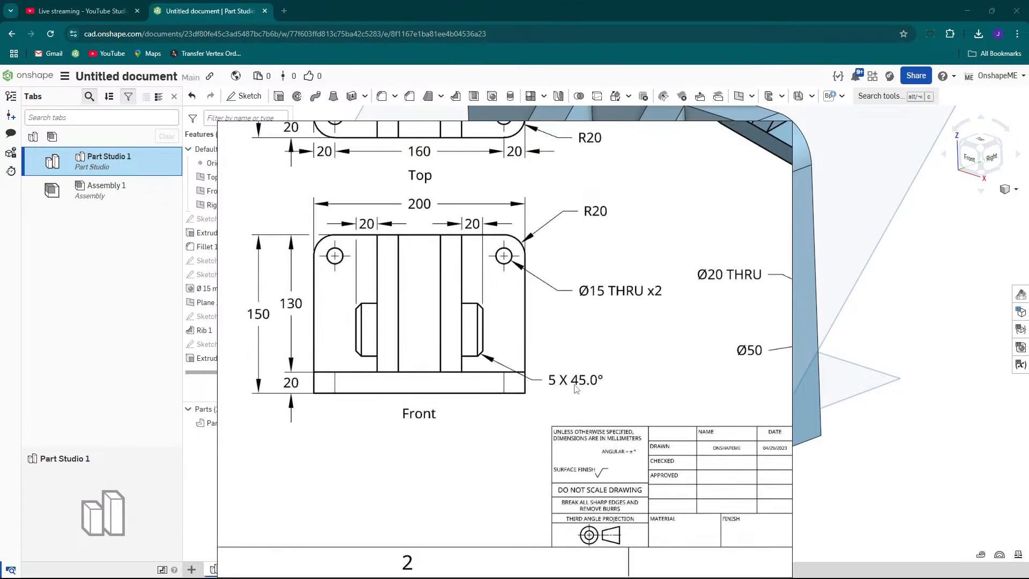
mouse_move(673, 129)
left_mouse_down()
mouse_move(739, 165)
mouse_move(876, 542)
mouse_move(939, 570)
left_mouse_up()
scroll(562, 268, "down", 3)
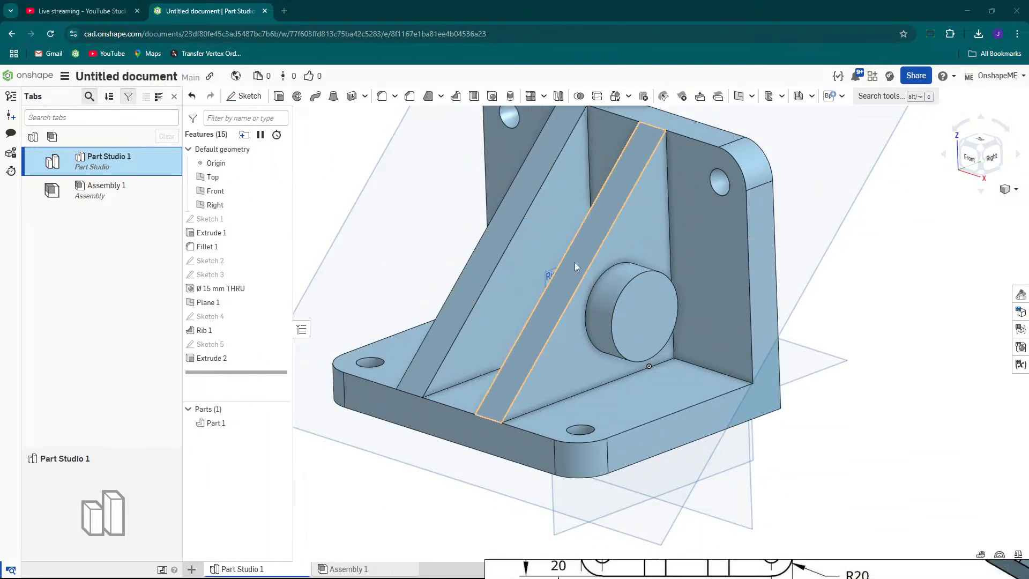
scroll(579, 264, "up", 5)
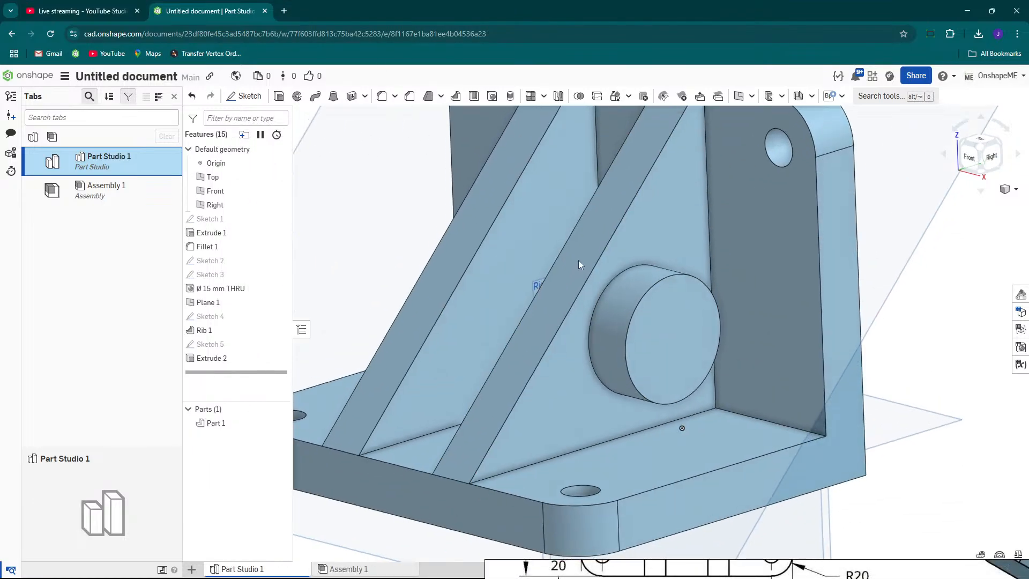
Chamfer the boss's outer circular edge with a distance of 5 mm and an angle of 45 deg.
left_click(409, 98)
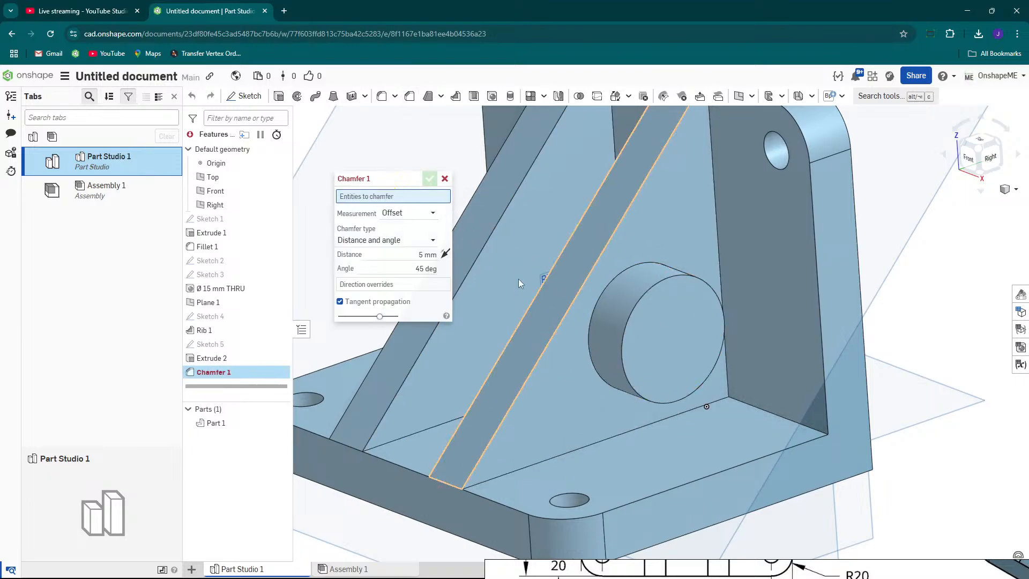
left_click(651, 284)
right_click_drag(658, 312, 681, 310)
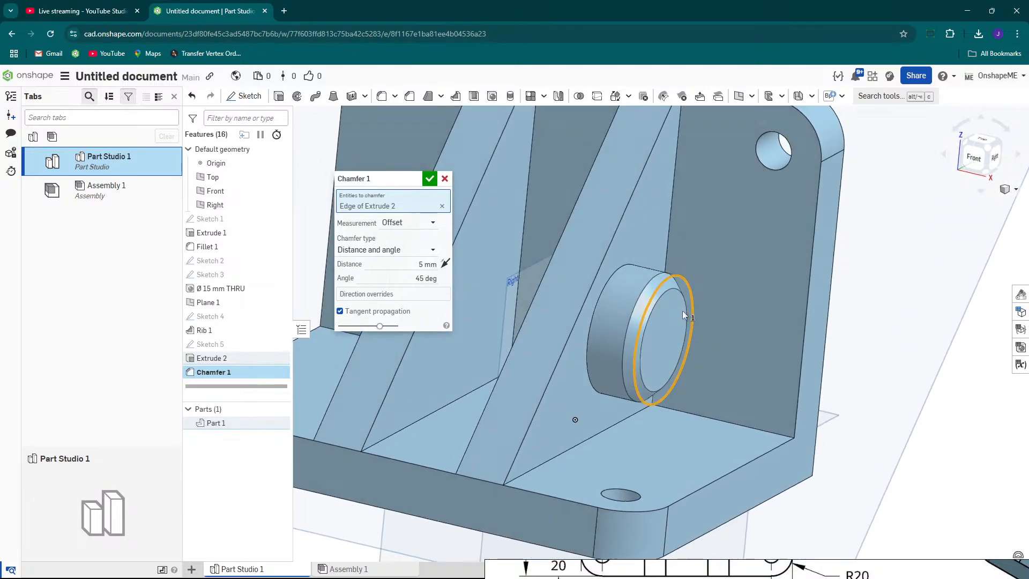
left_click(423, 264)
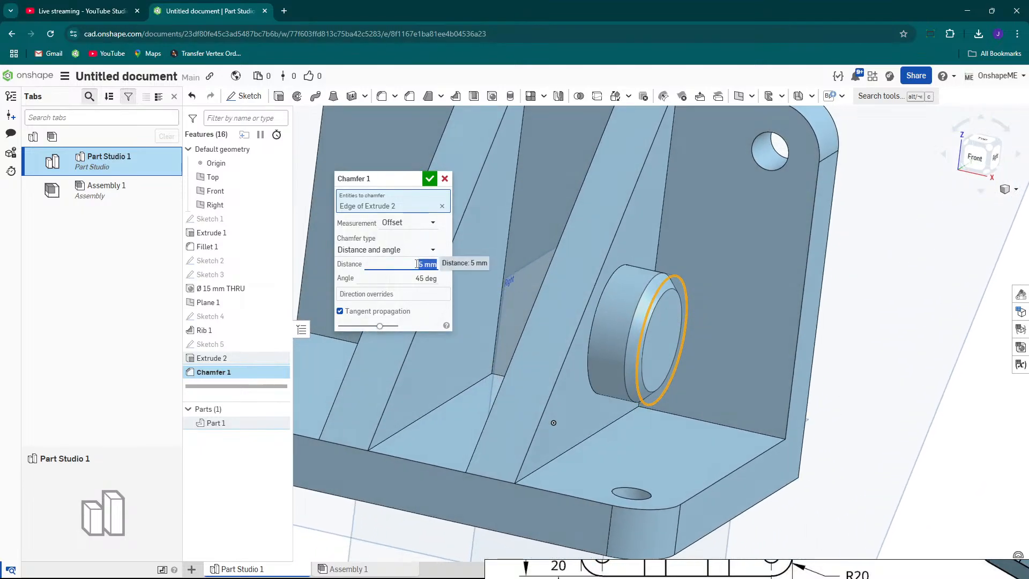
key("Return")
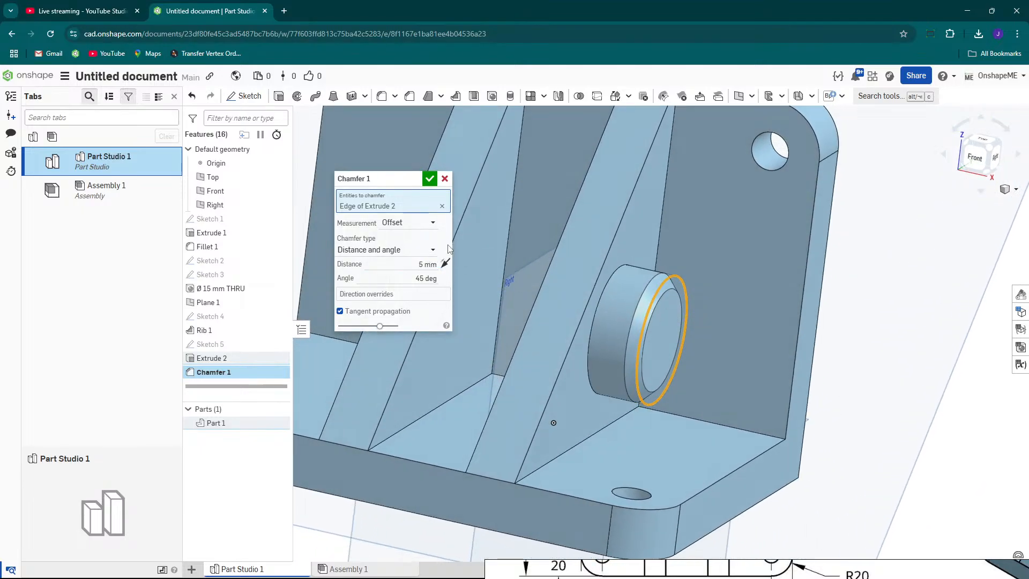
left_click(411, 264)
left_click(403, 281)
left_click(429, 179)
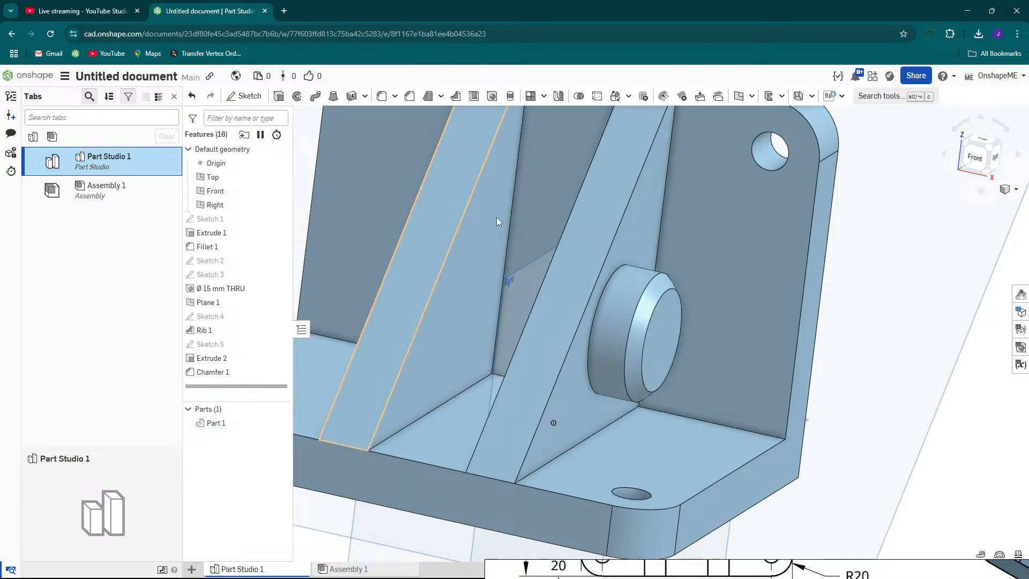
Examine the bracket from several angles and compare it with the reference drawing's views.
scroll(515, 337, "down", 5)
mouse_move(560, 342)
right_mouse_down()
mouse_move(539, 347)
mouse_move(548, 350)
right_mouse_up()
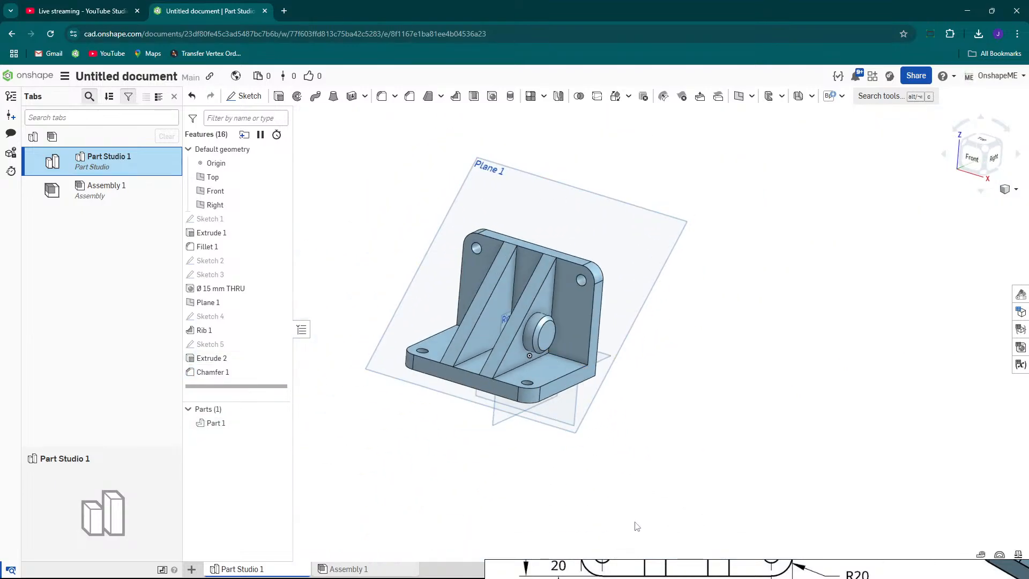
mouse_move(667, 562)
left_mouse_down()
mouse_move(632, 322)
mouse_move(563, 238)
mouse_move(616, 214)
mouse_move(597, 516)
left_mouse_up()
scroll(532, 340, "up", 3)
mouse_move(533, 341)
right_mouse_down()
mouse_move(568, 361)
mouse_move(535, 361)
right_mouse_up()
scroll(535, 361, "down", 5)
left_click_drag(738, 515, 475, 136)
scroll(533, 230, "down", 4)
middle_click_drag(575, 275, 541, 339)
scroll(582, 275, "up", 2)
scroll(583, 274, "down", 2)
middle_click_drag(583, 274, 616, 291)
scroll(616, 291, "up", 4)
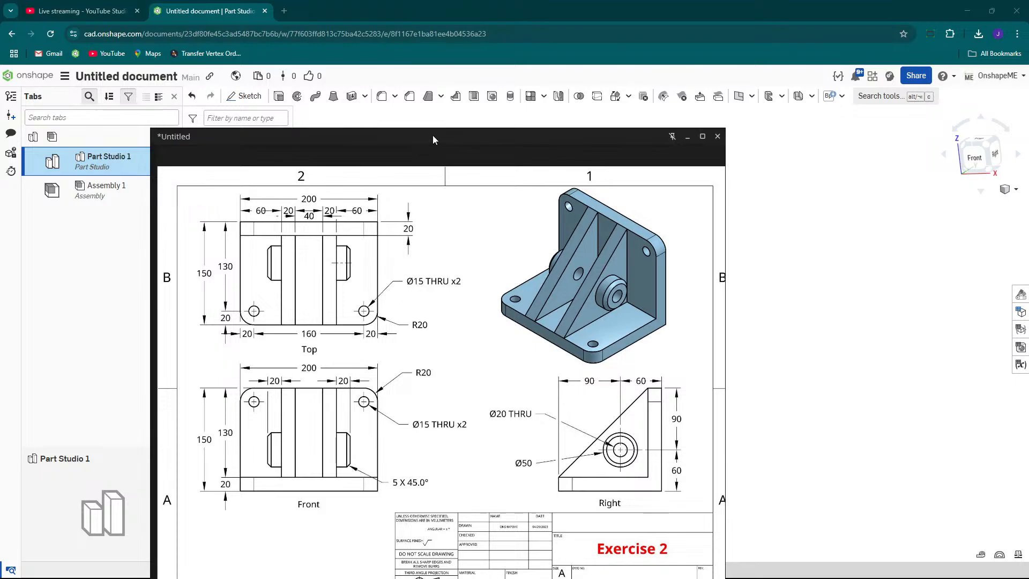
left_click_drag(438, 136, 803, 529)
right_click_drag(453, 346, 523, 367)
scroll(476, 346, "up", 2)
scroll(543, 349, "up", 4)
scroll(523, 366, "down", 3)
scroll(522, 367, "up", 2)
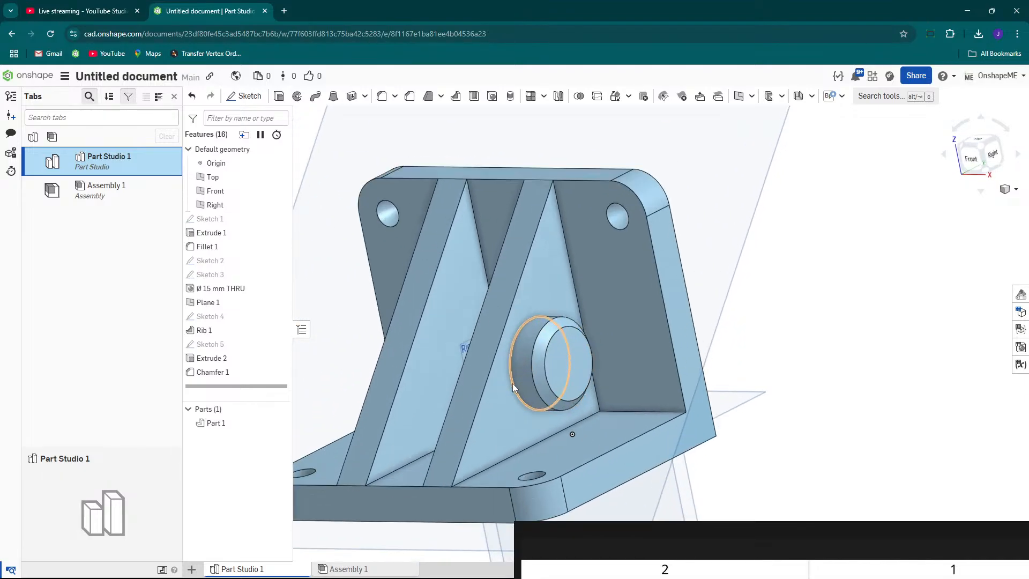
Feature-mirror Extrude 2 and Chamfer 1 about the Right plane to create the boss on the opposite side.
left_click(558, 97)
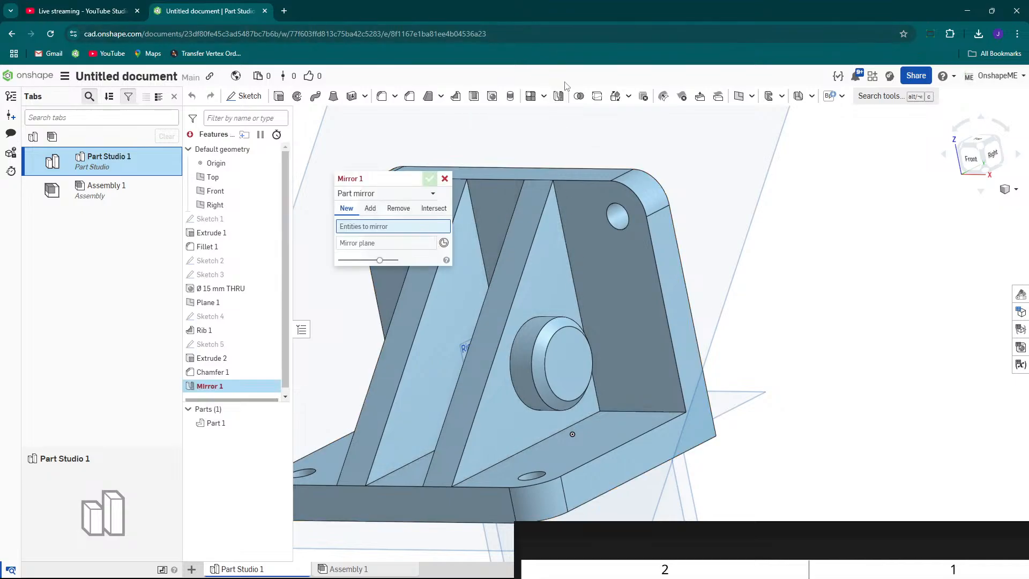
scroll(572, 310, "down", 2)
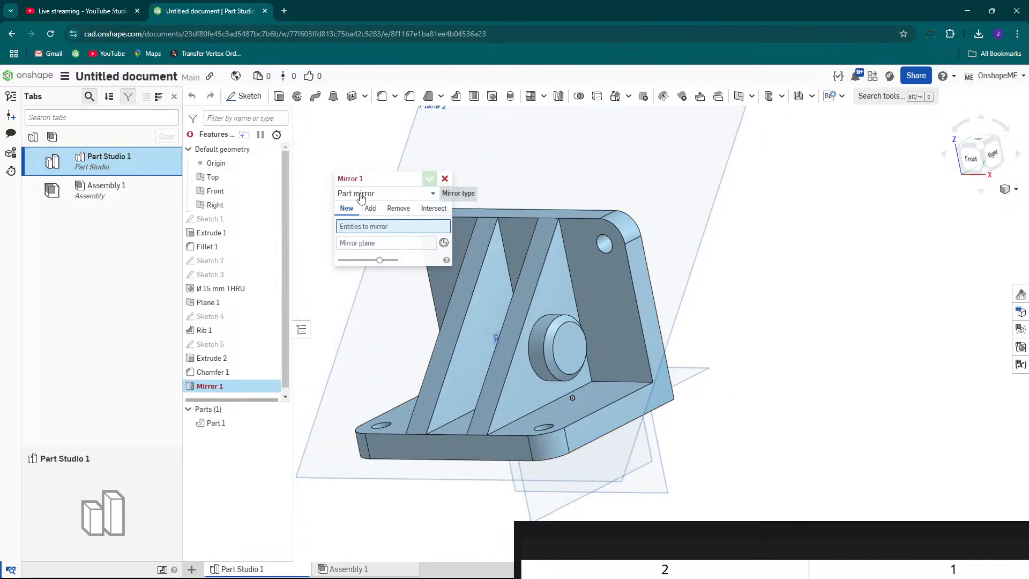
left_click(369, 195)
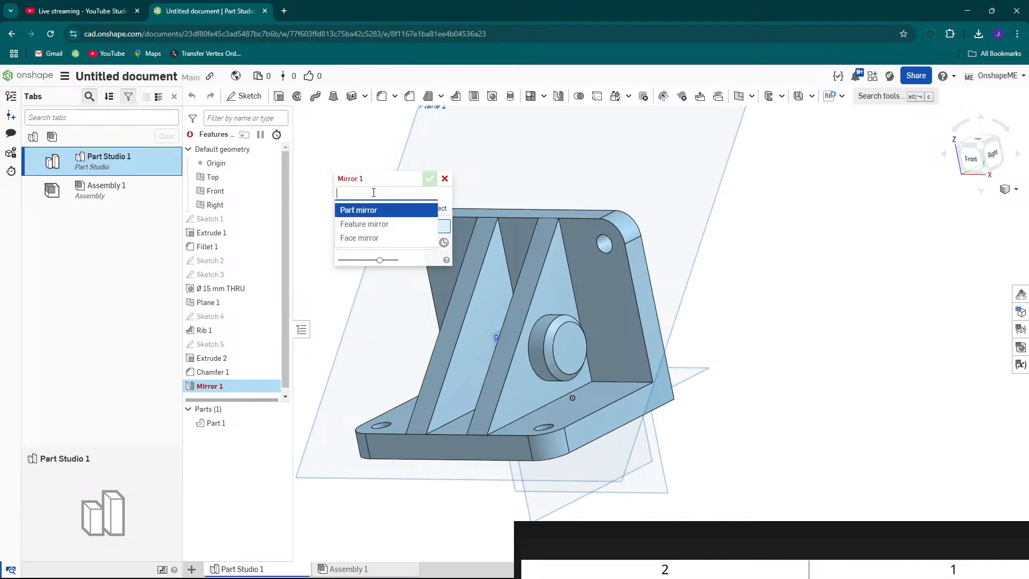
left_click(374, 225)
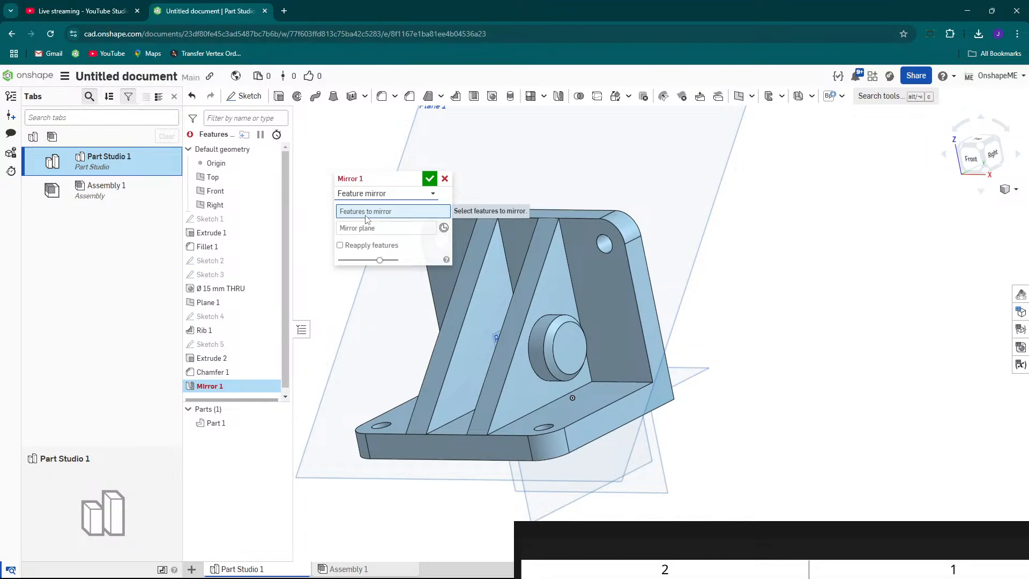
mouse_move(533, 311)
right_mouse_down()
mouse_move(557, 319)
mouse_move(545, 327)
right_mouse_up()
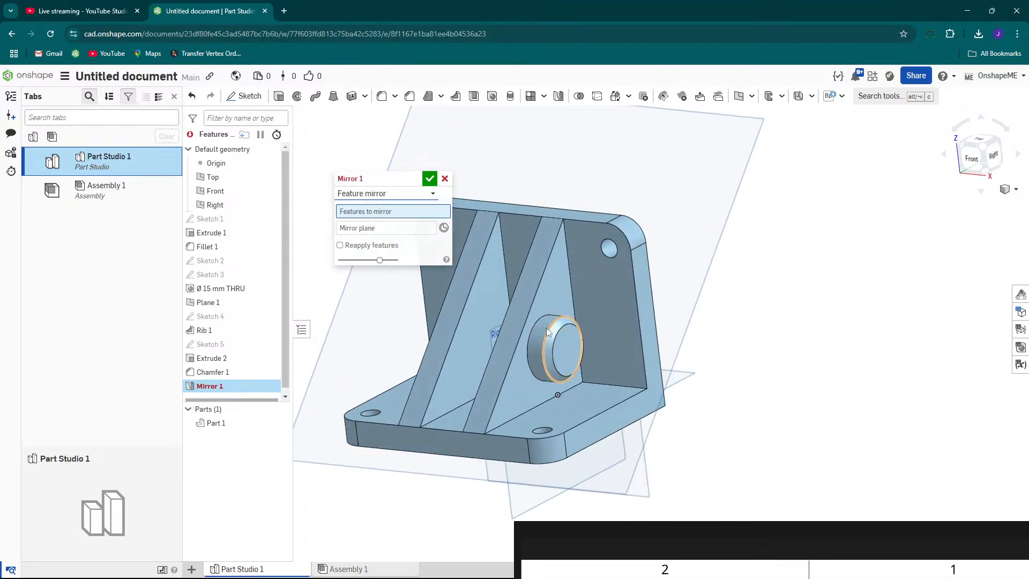
scroll(545, 327, "up", 2)
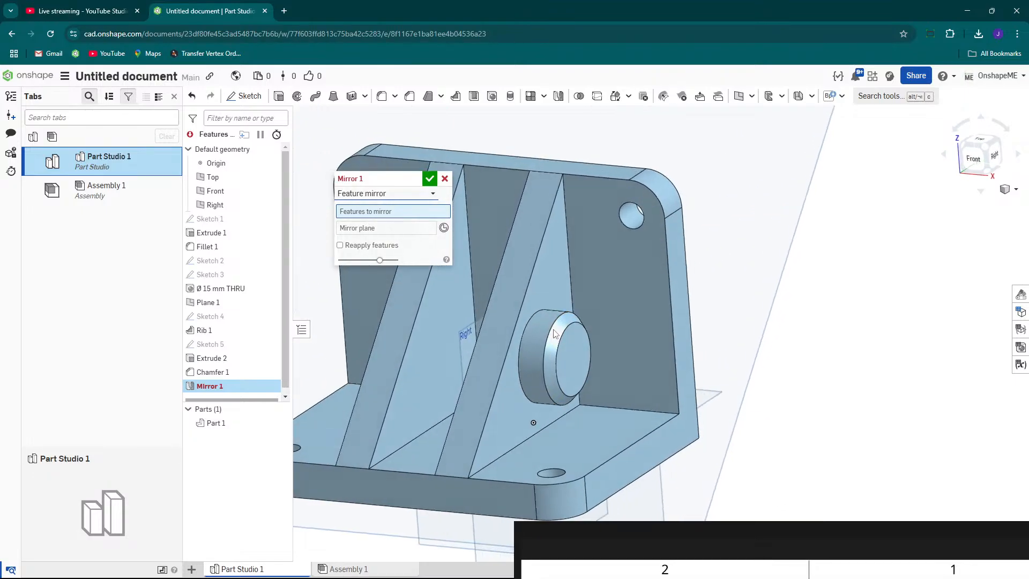
left_click(209, 358)
mouse_move(448, 369)
right_mouse_down()
mouse_move(490, 374)
mouse_move(451, 378)
right_mouse_up()
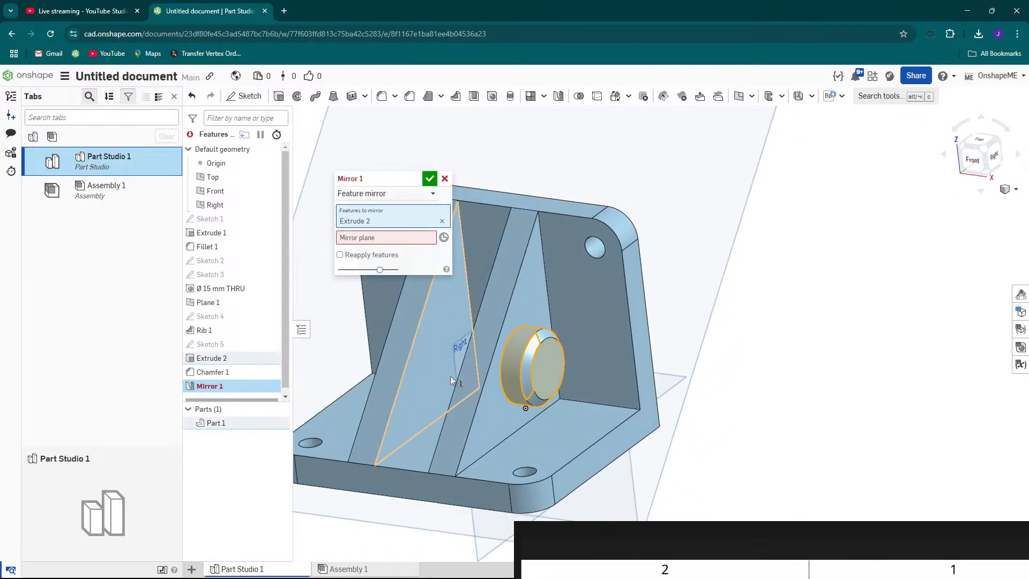
left_click(213, 372)
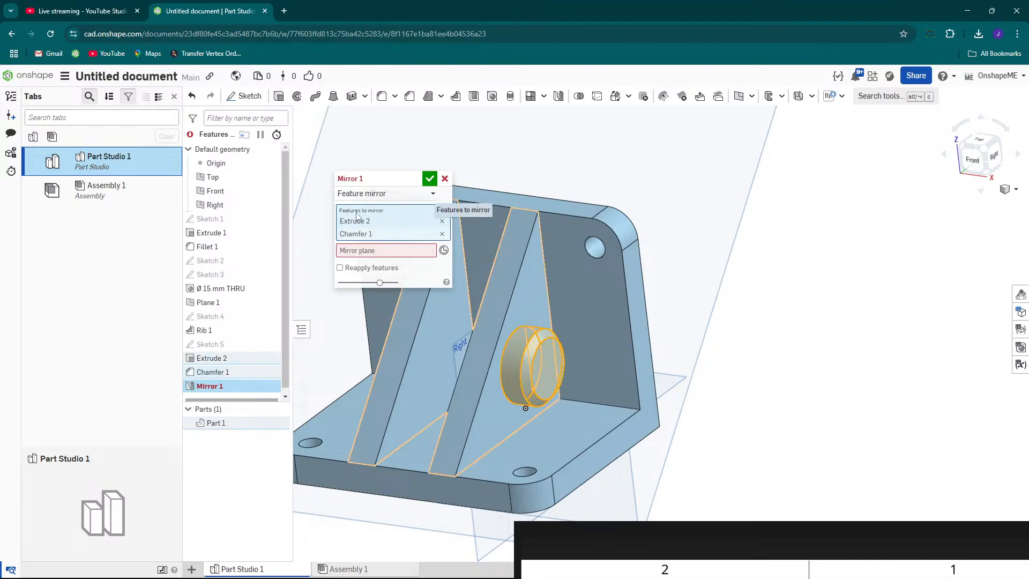
left_click(352, 253)
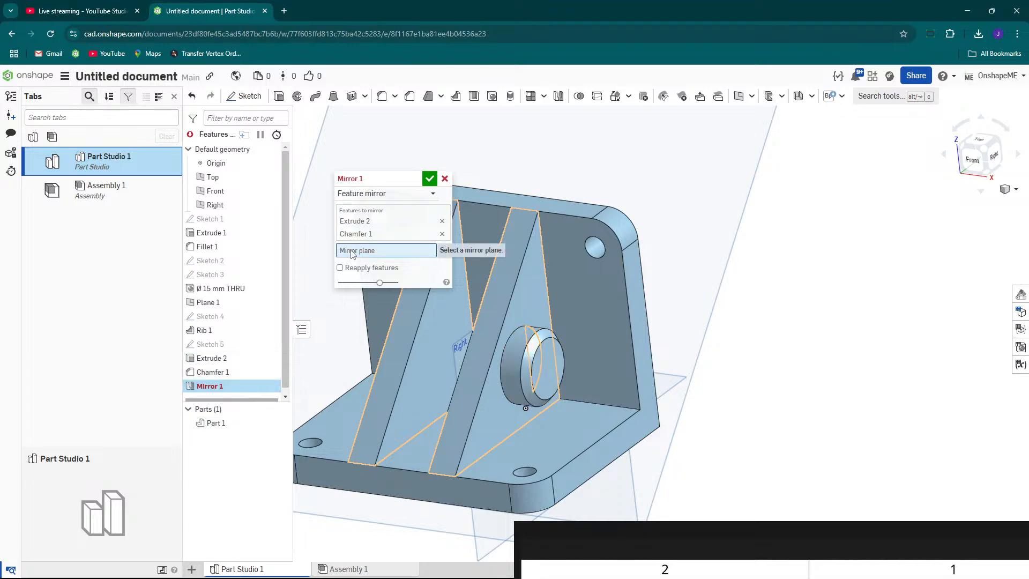
scroll(666, 337, "down", 5)
right_click_drag(730, 388, 528, 248)
scroll(562, 293, "up", 3)
scroll(541, 311, "down", 5)
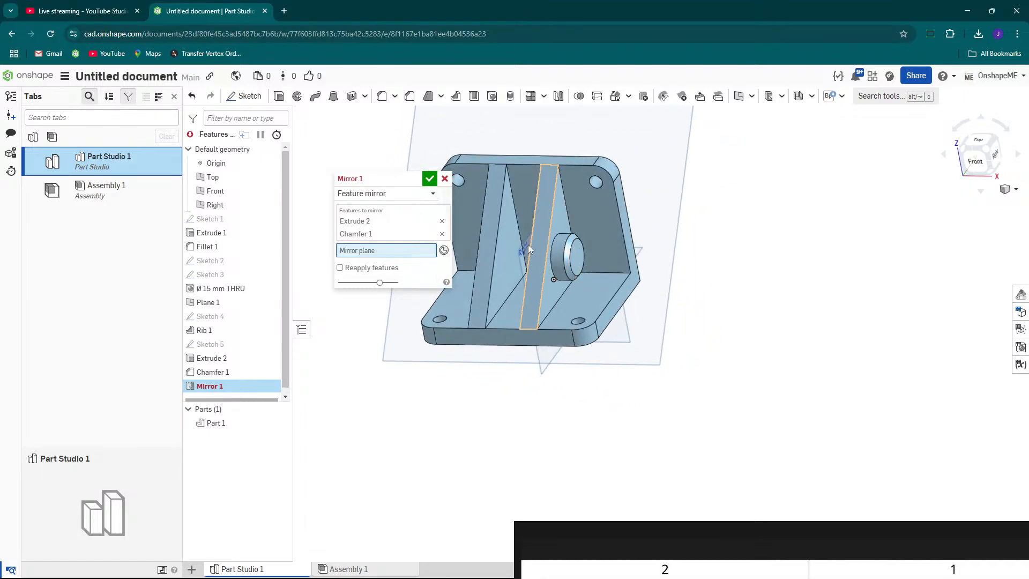
left_click(230, 207)
right_click_drag(673, 401, 704, 395)
scroll(505, 167, "up", 2)
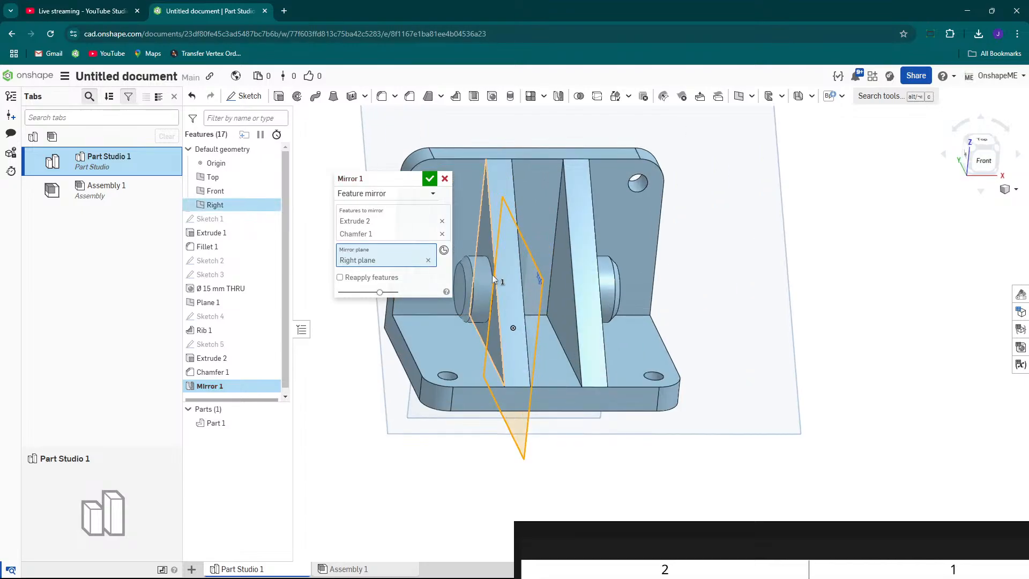
middle_click_drag(499, 274, 579, 282)
scroll(576, 283, "up", 3)
mouse_move(568, 284)
right_mouse_down()
mouse_move(589, 279)
mouse_move(537, 278)
mouse_move(709, 298)
mouse_move(564, 284)
mouse_move(577, 281)
right_mouse_up()
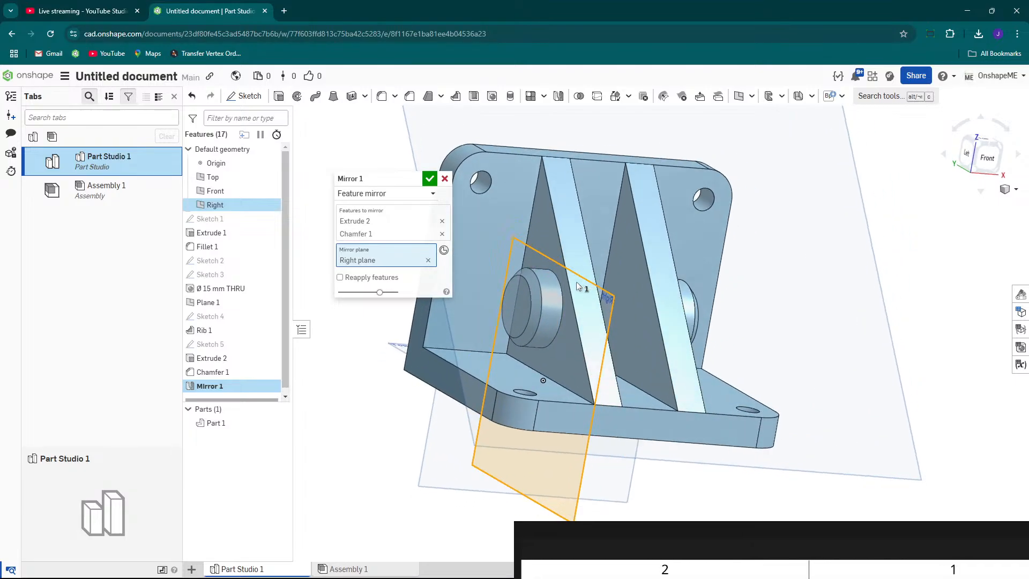
left_click(429, 179)
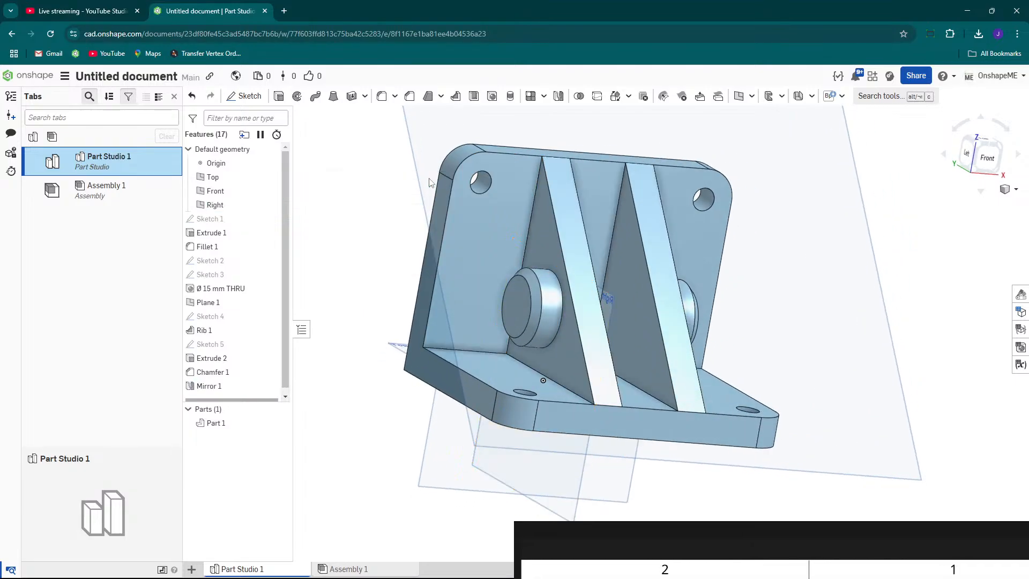
Examine the reference drawing's right view and orbit the model to face the boss end-on.
scroll(498, 226, "down", 4)
right_click_drag(497, 227, 703, 397)
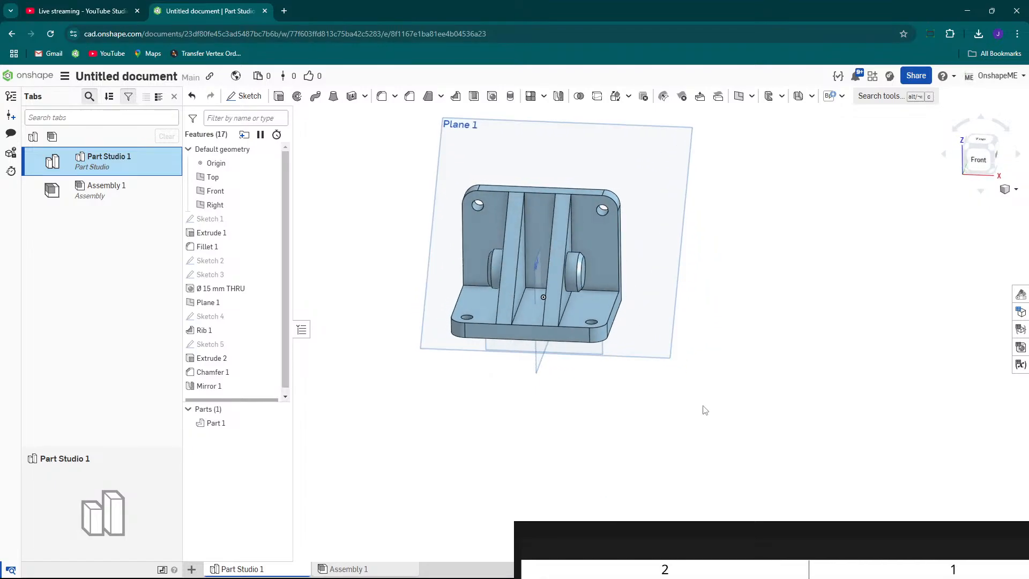
mouse_move(728, 529)
left_mouse_down()
mouse_move(604, 338)
mouse_move(561, 250)
mouse_move(565, 212)
left_mouse_up()
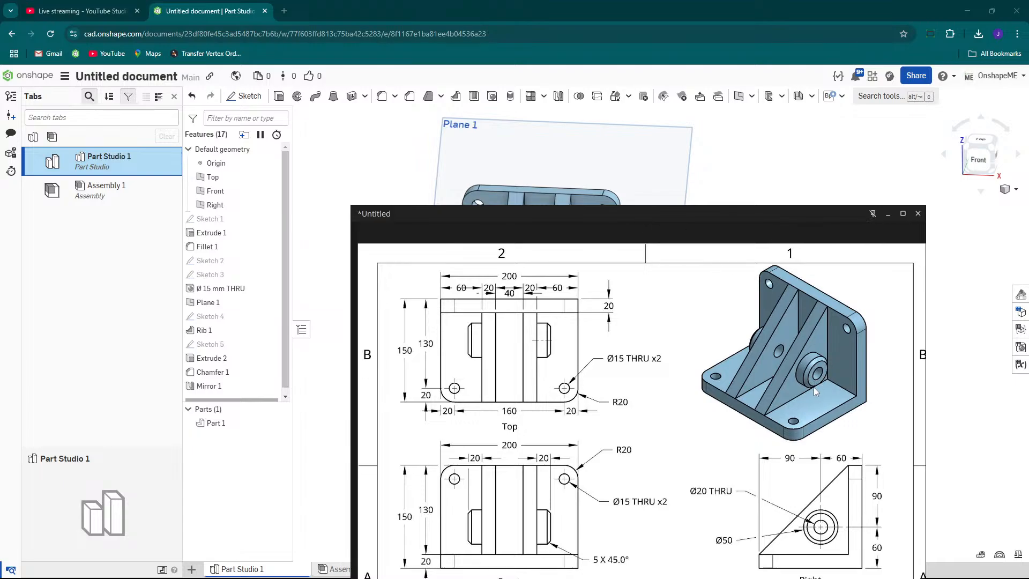
mouse_move(645, 219)
left_mouse_down()
mouse_move(570, 148)
mouse_move(584, 123)
left_mouse_up()
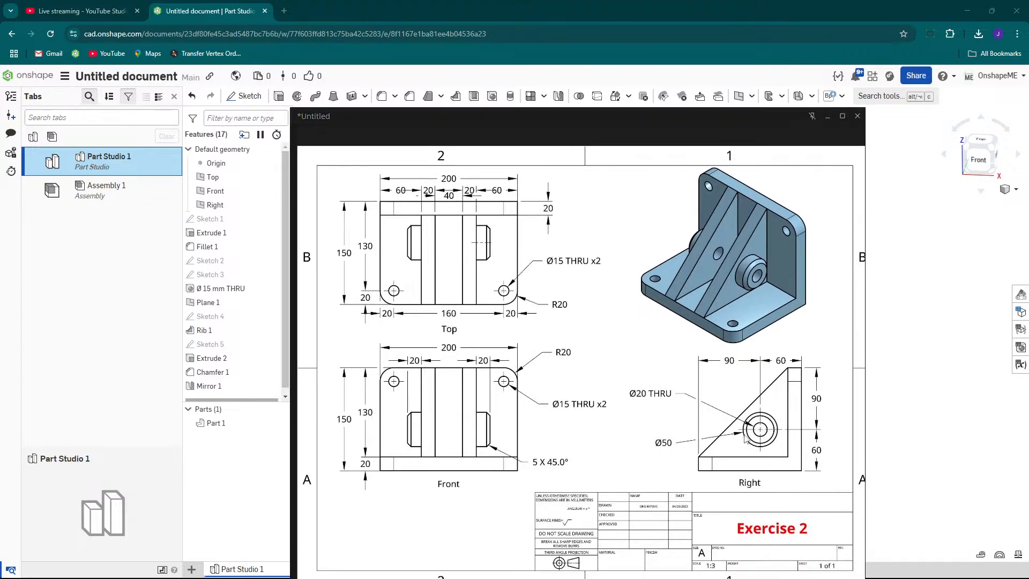
scroll(656, 402, "down", 2)
scroll(635, 402, "up", 5)
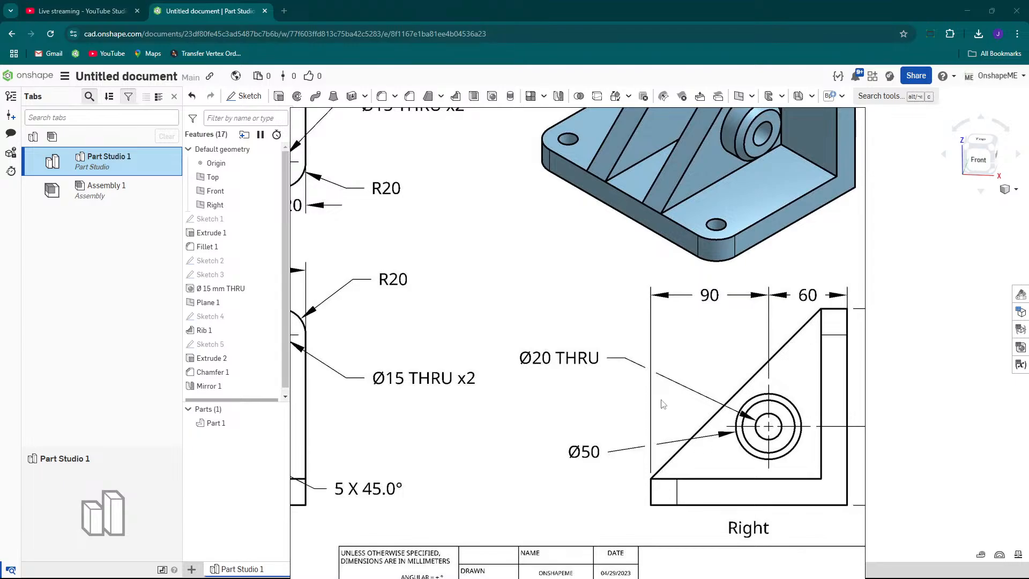
mouse_move(707, 110)
mouse_move(723, 115)
left_mouse_down()
mouse_move(692, 354)
mouse_move(732, 461)
mouse_move(786, 530)
left_mouse_up()
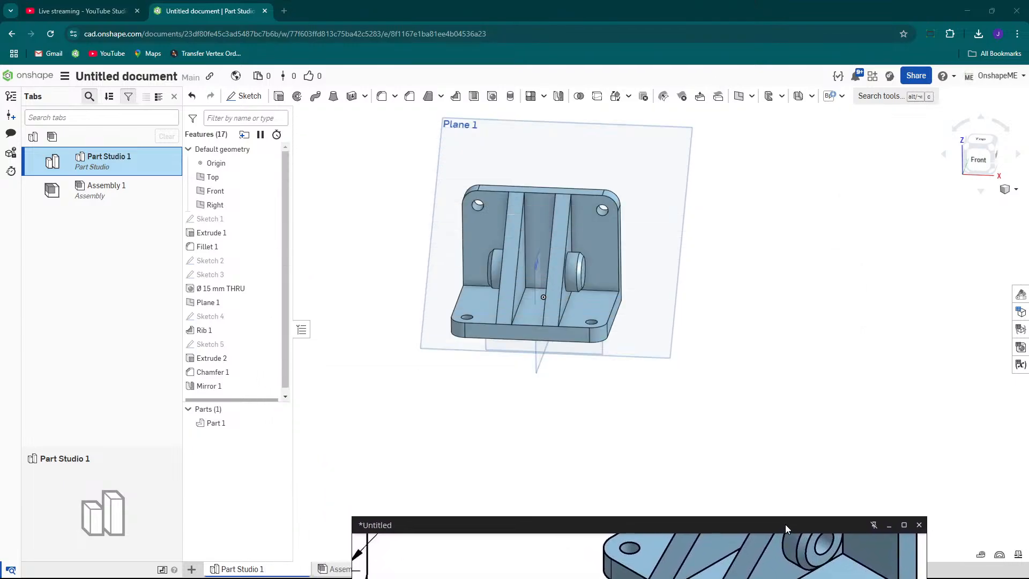
mouse_move(541, 266)
right_mouse_down()
mouse_move(496, 265)
mouse_move(541, 285)
mouse_move(632, 251)
mouse_move(686, 287)
mouse_move(618, 283)
right_mouse_up()
right_click_drag(554, 291, 527, 288)
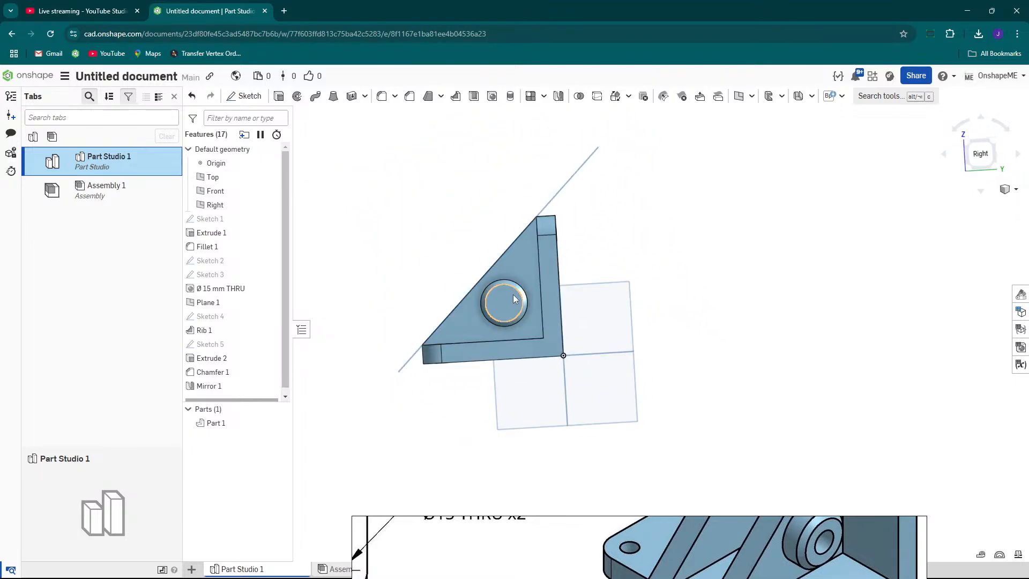
scroll(513, 294, "up", 3)
left_click(494, 303)
right_click_drag(500, 301, 468, 305)
left_click(468, 304)
right_click_drag(638, 299, 565, 296)
scroll(565, 296, "up", 2)
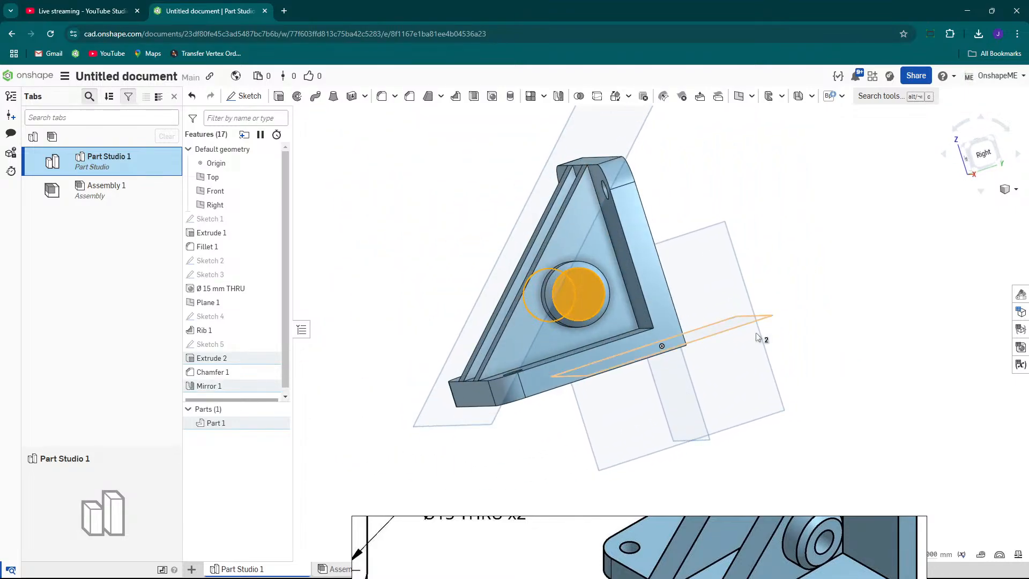
key("Escape")
scroll(561, 297, "up", 3)
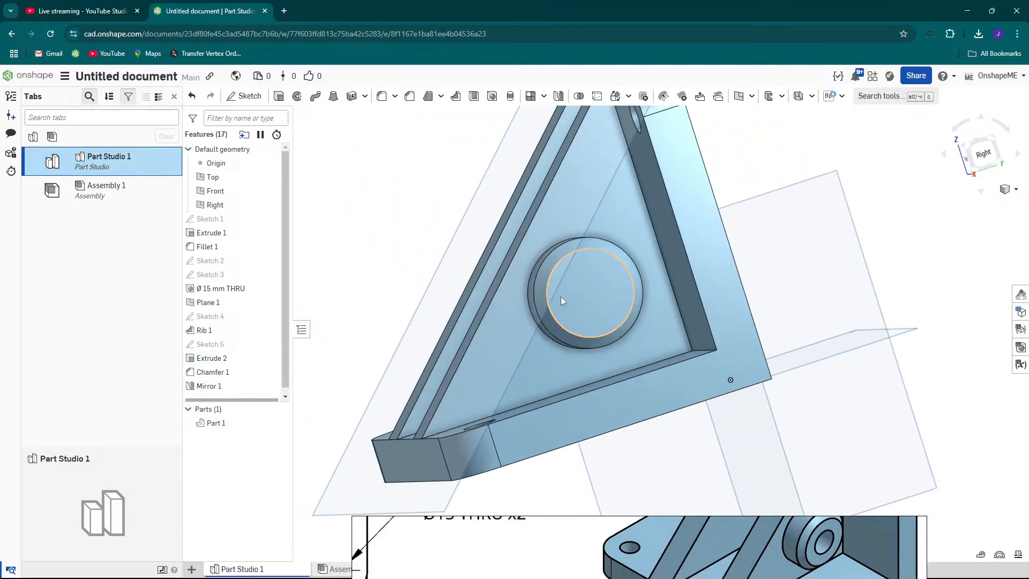
Start a new sketch on the boss's end face and draw a circle about 14 mm in diameter at its centre.
left_click(590, 288)
right_click(591, 288)
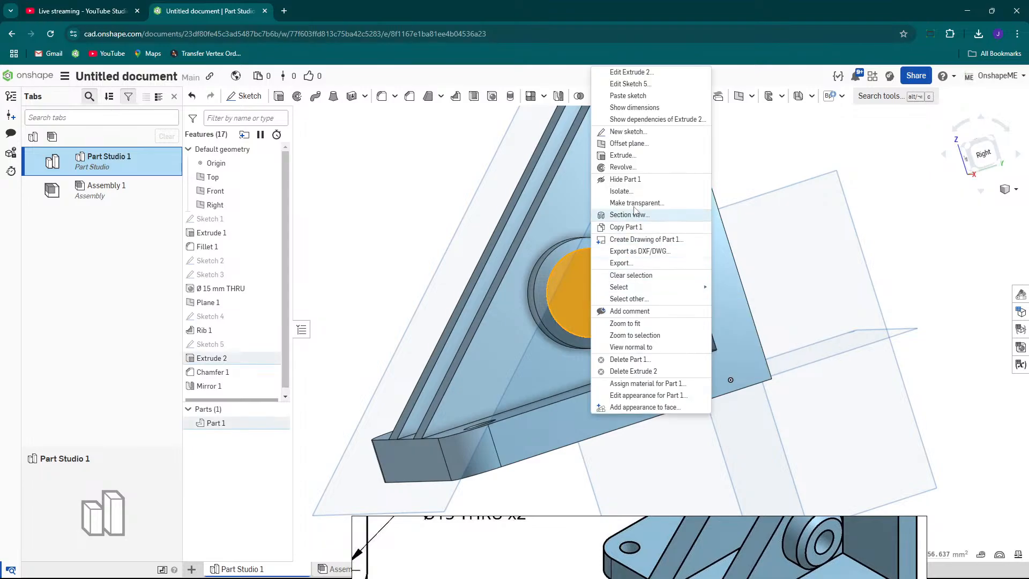
left_click(624, 135)
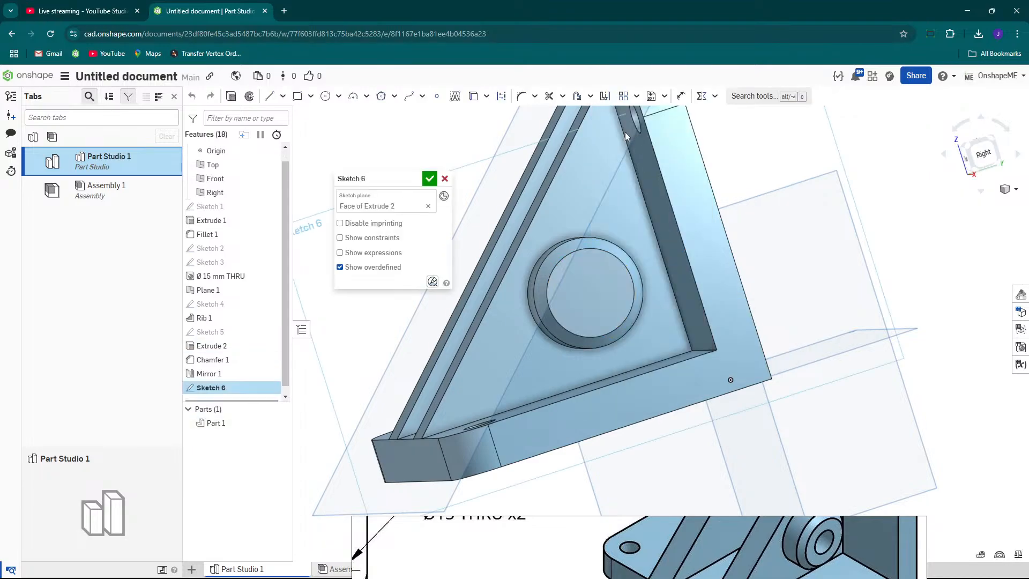
key("n")
middle_click_drag(746, 361, 661, 349)
scroll(602, 330, "up", 1)
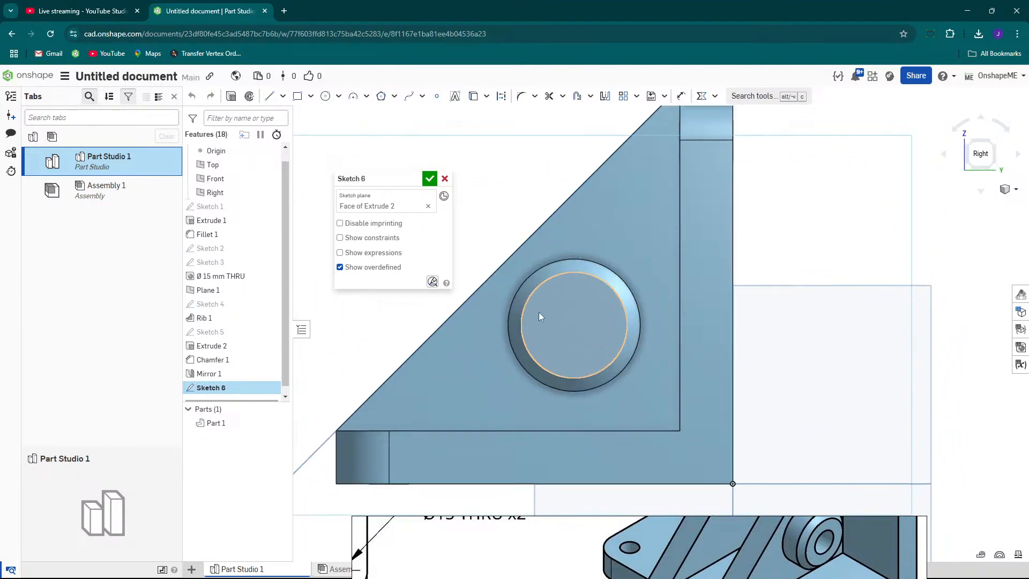
right_click(564, 303)
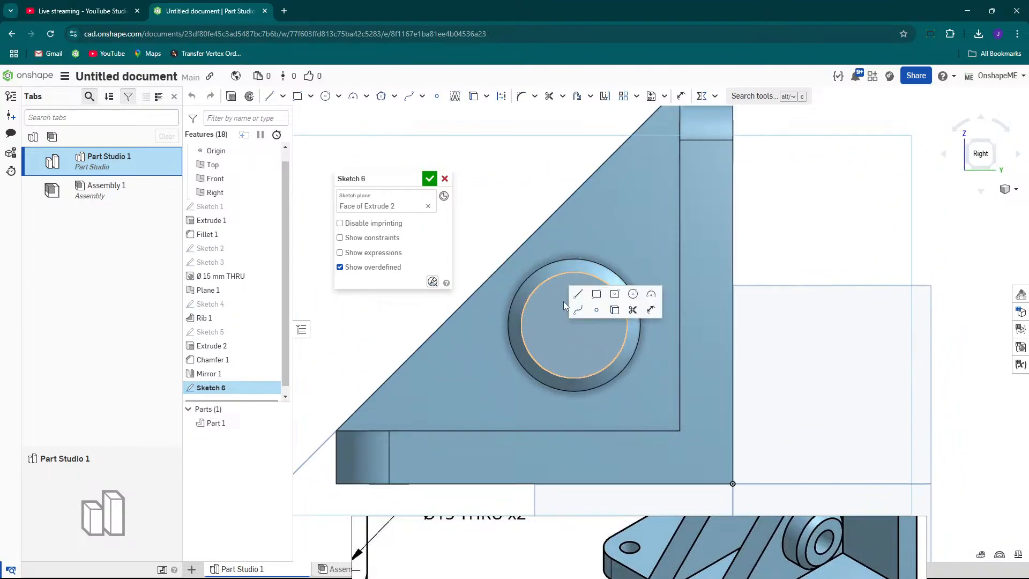
left_click(634, 294)
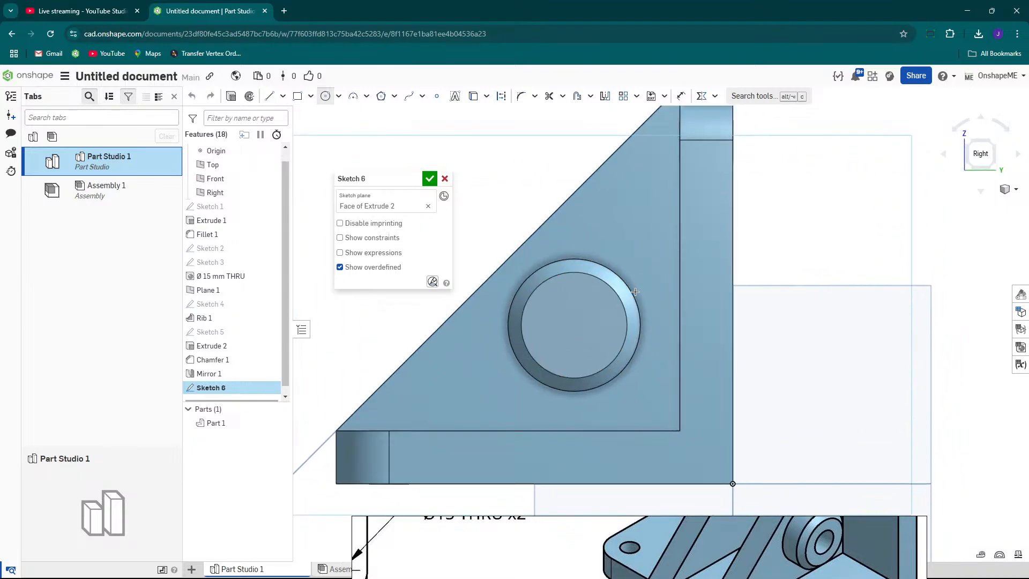
left_click(573, 324)
left_click(592, 327)
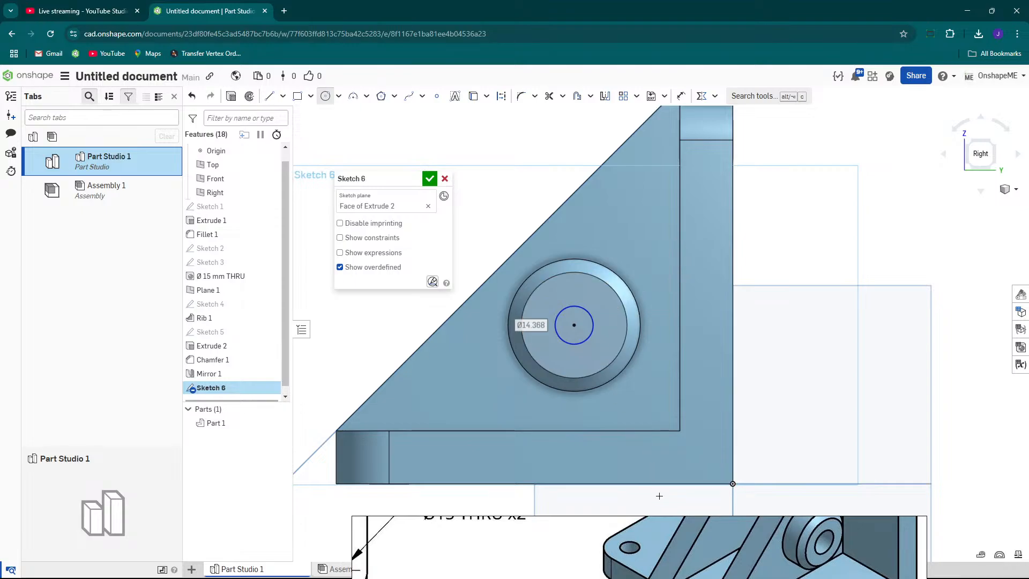
Dimension the sketch circle on the boss face to a diameter of 20 mm.
mouse_move(665, 524)
mouse_move(670, 525)
left_mouse_down()
mouse_move(652, 318)
mouse_move(564, 175)
left_mouse_up()
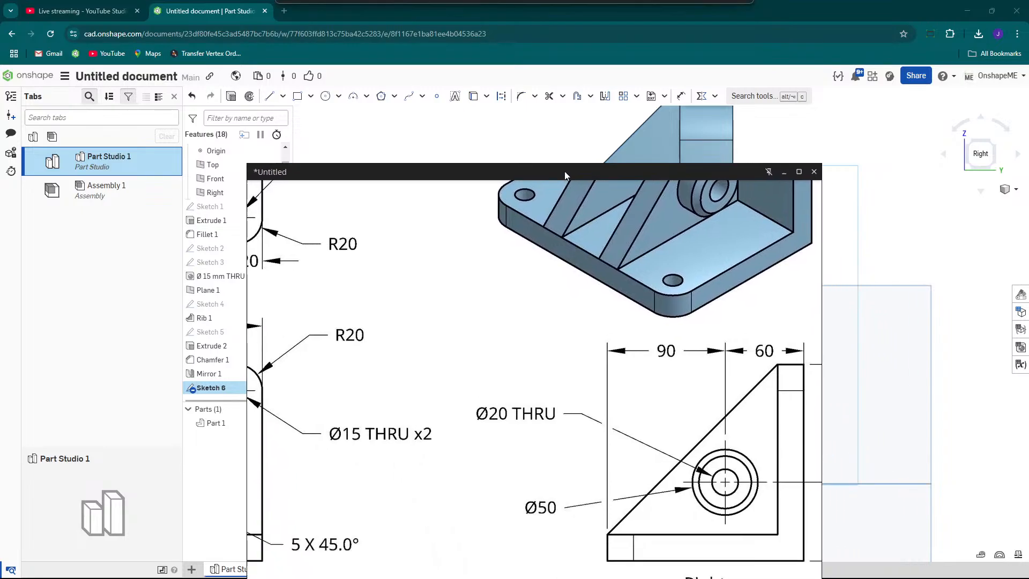
scroll(686, 402, "down", 2)
left_click_drag(657, 170, 738, 467)
scroll(608, 268, "up", 2)
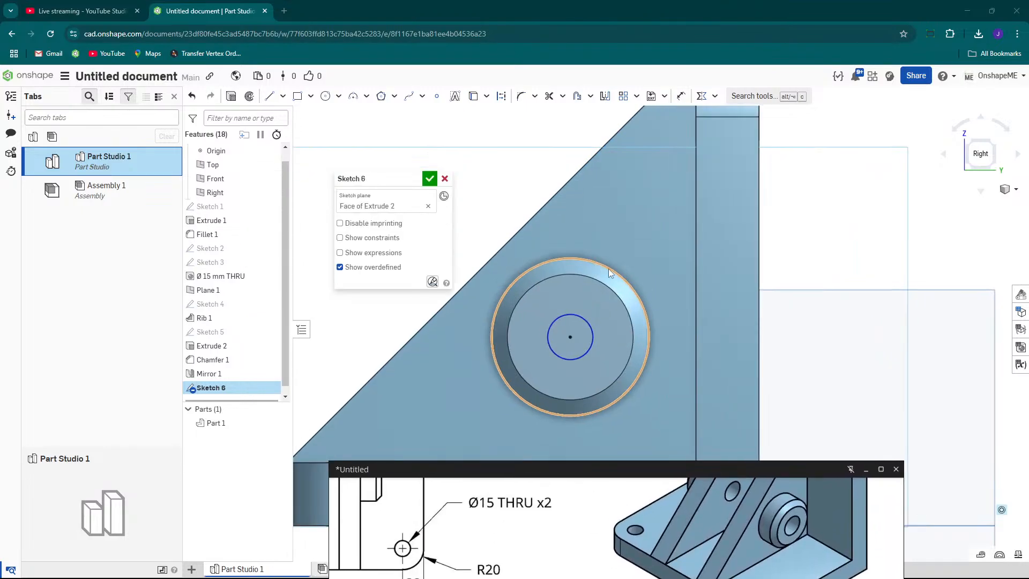
left_click(669, 263)
key("s")
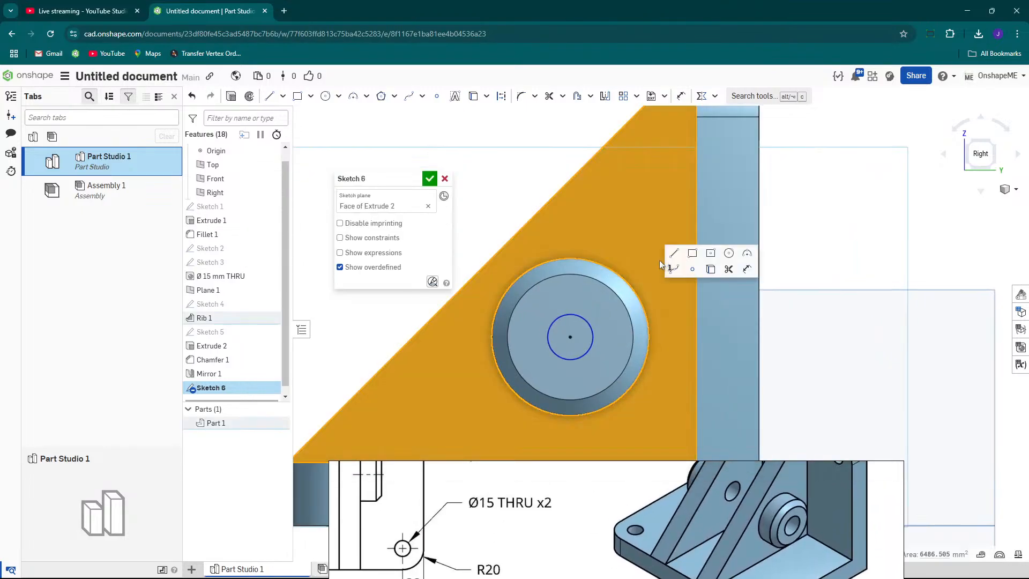
left_click(747, 269)
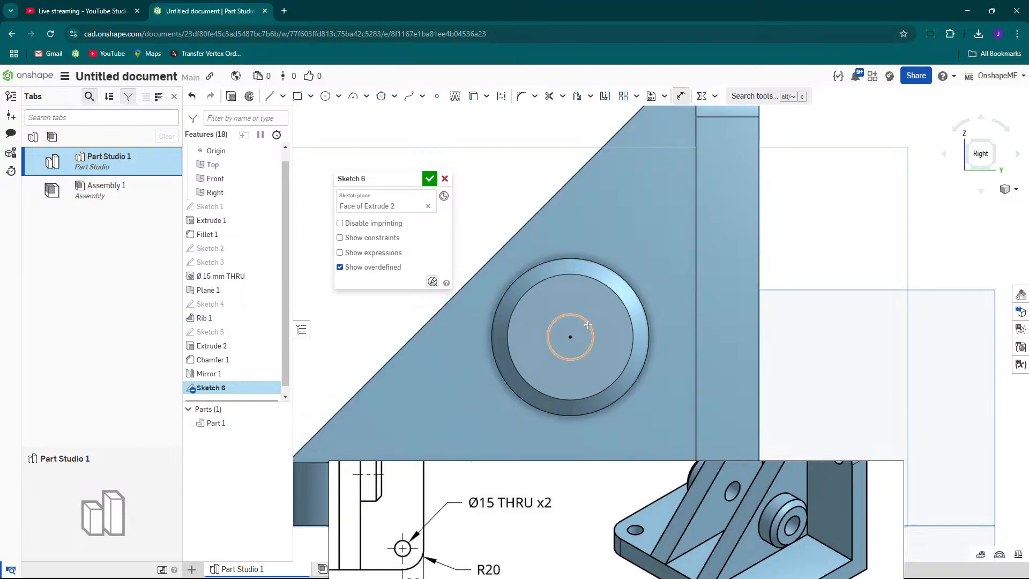
left_click(588, 325)
left_click(677, 214)
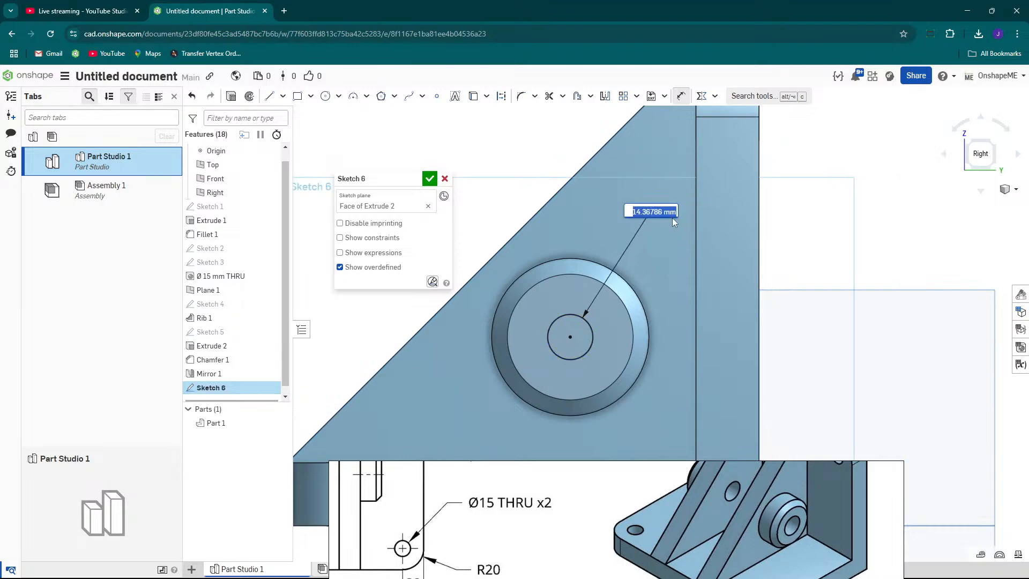
type("20")
key("Return")
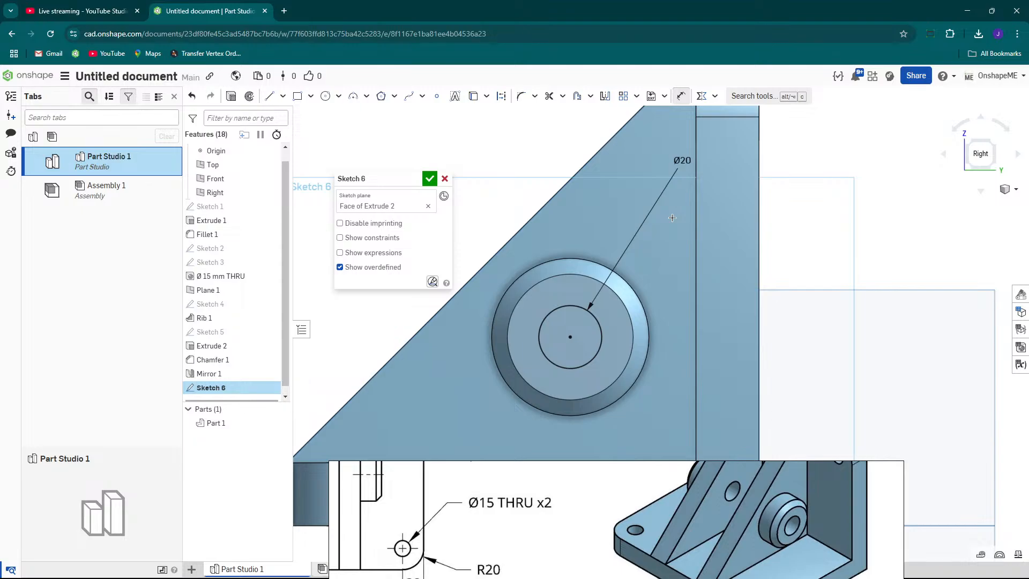
Extrude the 20 mm circle as a Remove cut through all to bore the boss.
scroll(595, 235, "down", 3)
right_click_drag(595, 236, 636, 348)
scroll(635, 348, "up", 2)
left_click(238, 99)
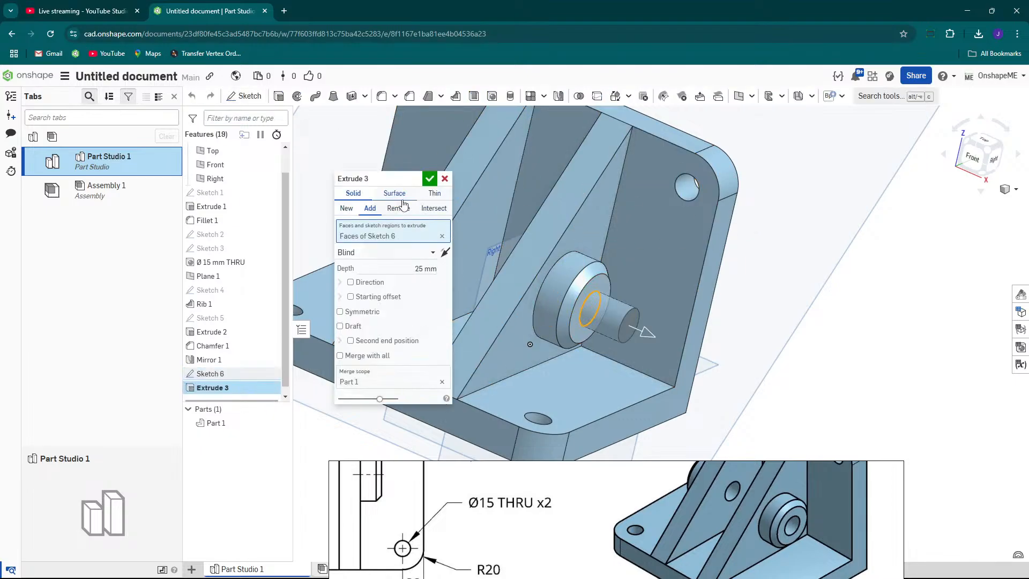
left_click(397, 210)
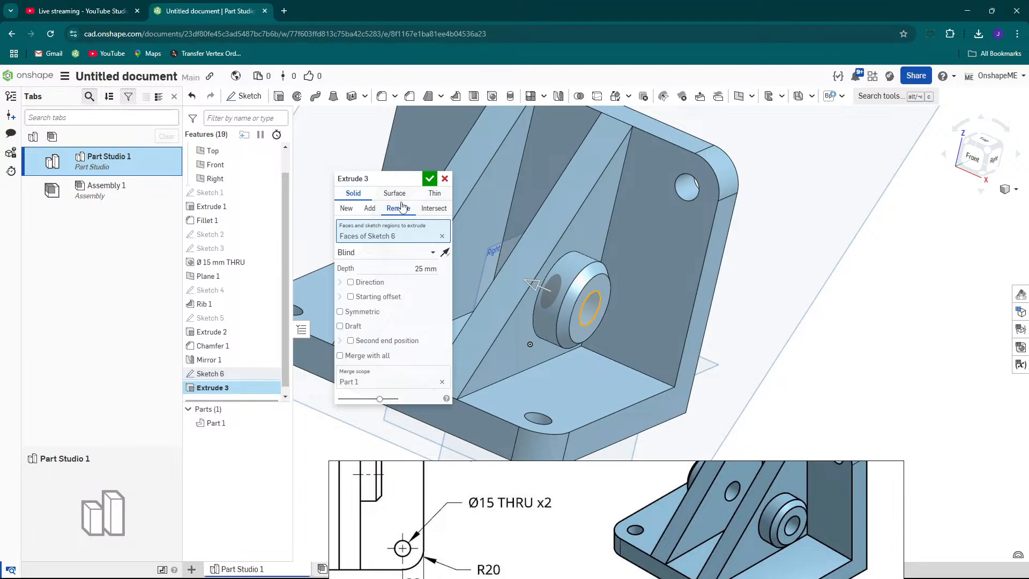
left_click(433, 252)
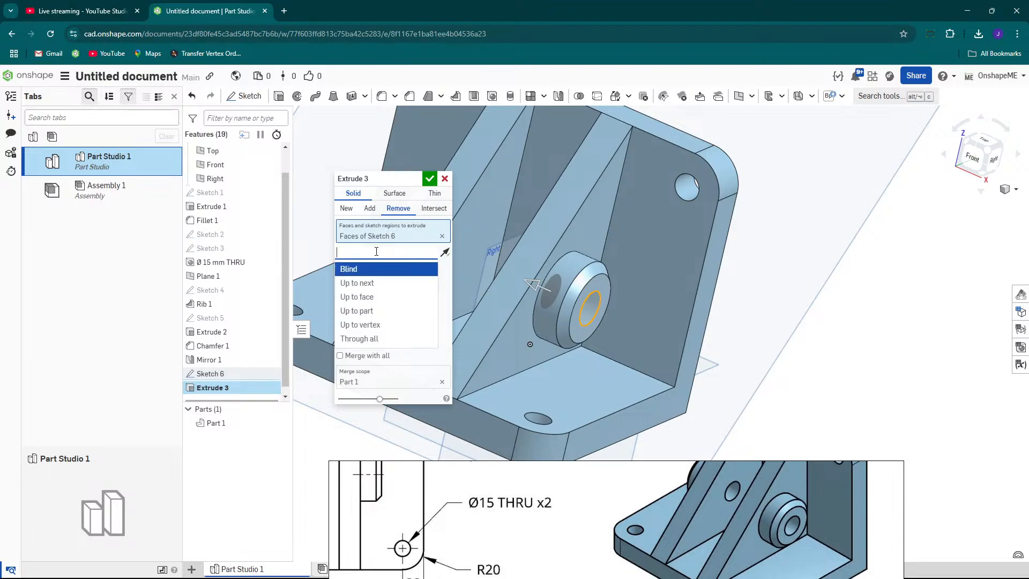
left_click(370, 340)
scroll(642, 314, "down", 4)
right_click_drag(643, 315, 723, 360)
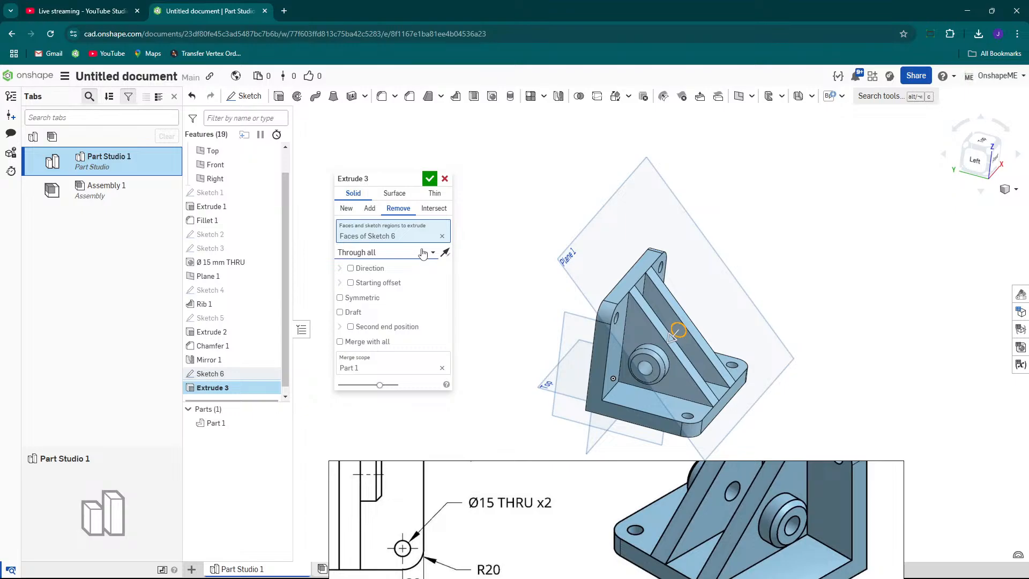
left_click(429, 179)
Hide all planes and the origin in the Part Studio.
right_click_drag(609, 287, 647, 300)
right_click(653, 290)
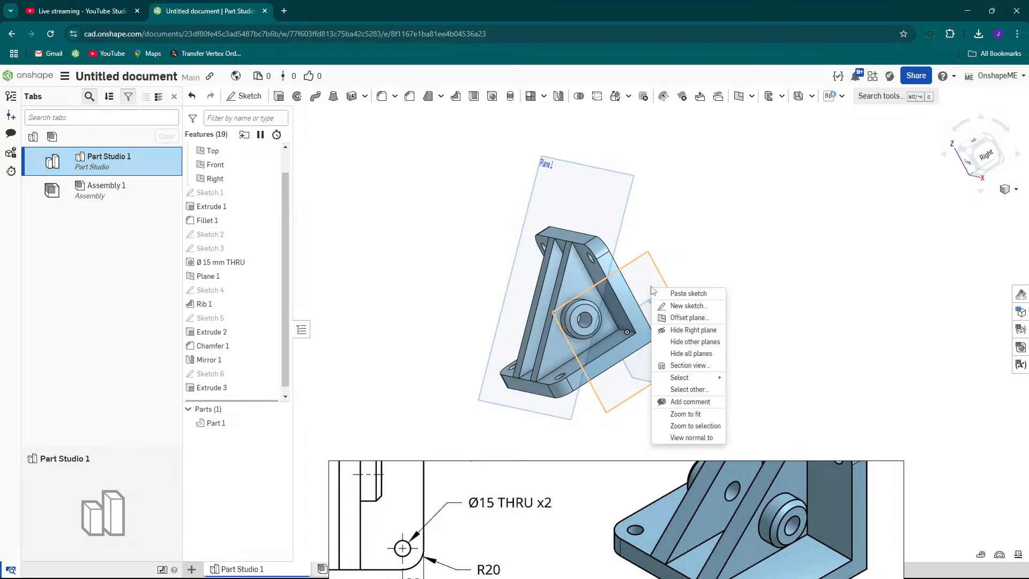
left_click(682, 354)
right_click_drag(680, 359, 604, 293)
scroll(254, 150, "up", 1)
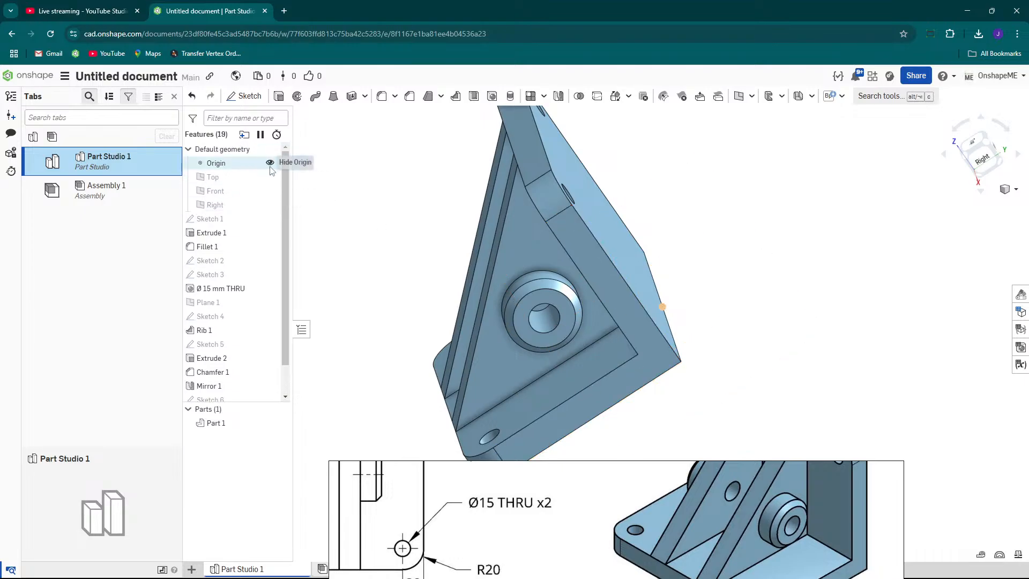
left_click(269, 163)
key("shift+7")
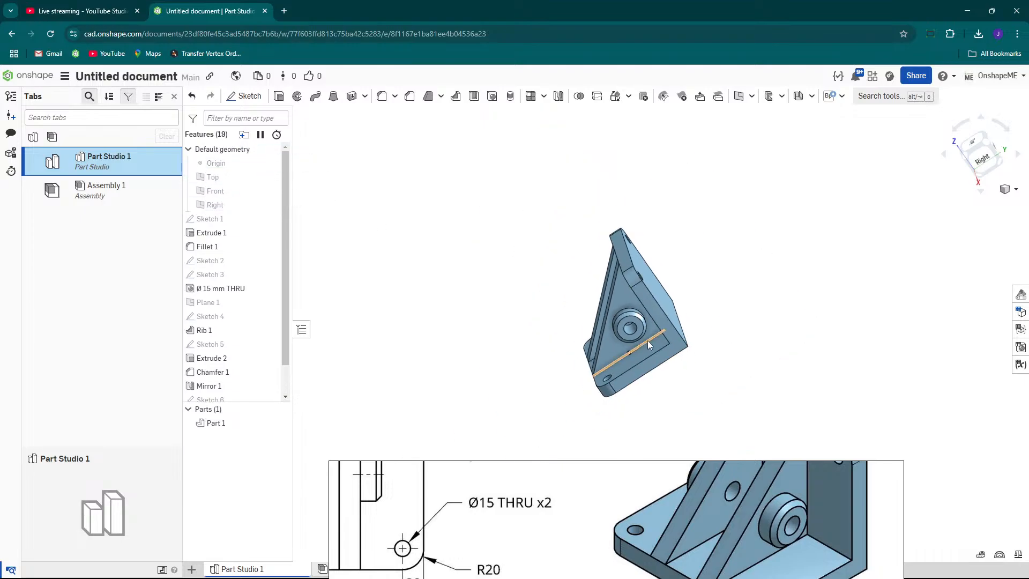
Set an isometric view and compare the finished bracket with the reference drawing.
mouse_move(641, 472)
left_mouse_down()
mouse_move(689, 452)
mouse_move(767, 338)
mouse_move(728, 375)
left_mouse_up()
left_click_drag(802, 370, 344, 229)
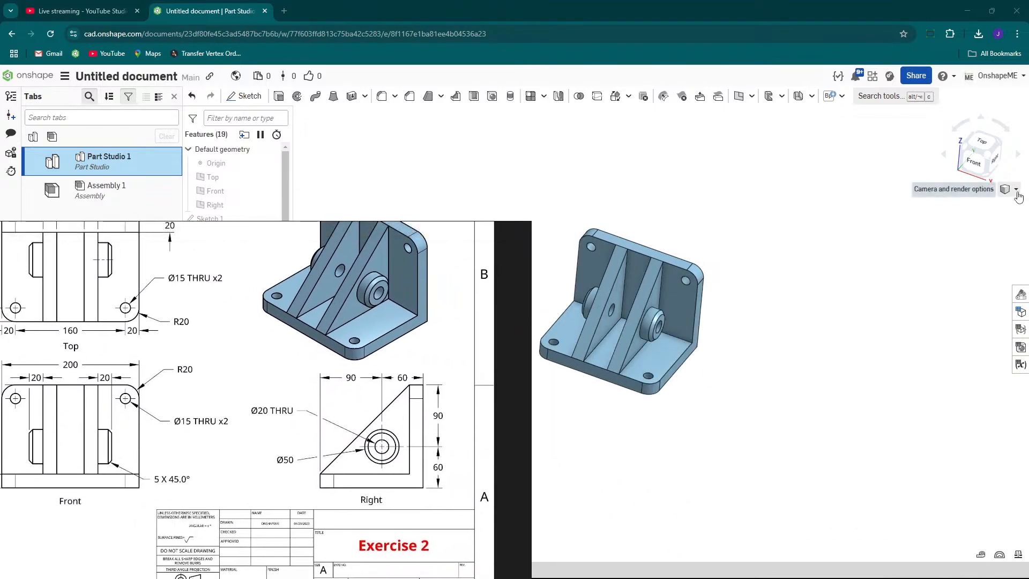
left_click(1014, 190)
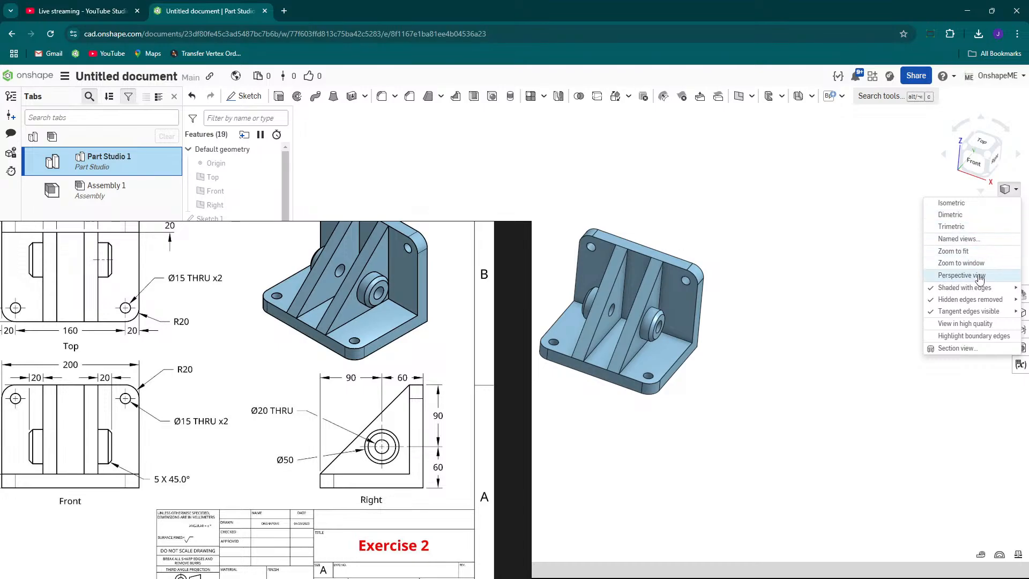
left_click(949, 203)
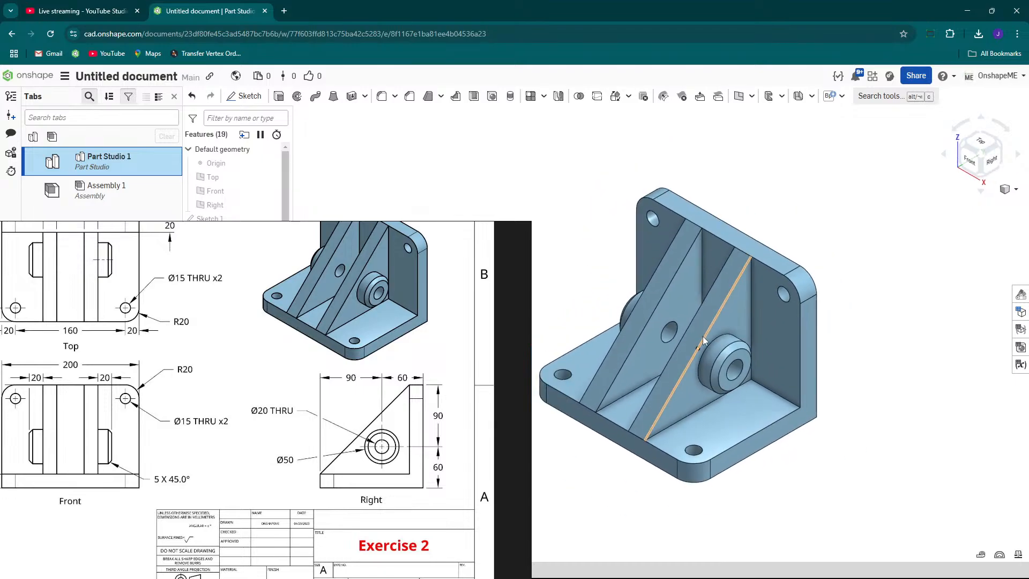
left_click_drag(400, 226, 412, 121)
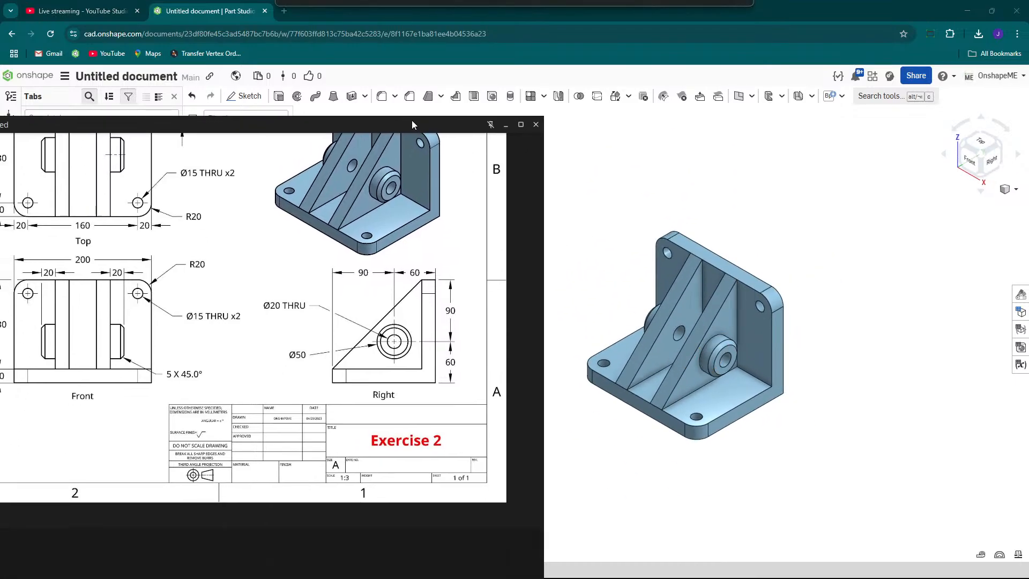
scroll(343, 275, "down", 4)
scroll(343, 275, "up", 3)
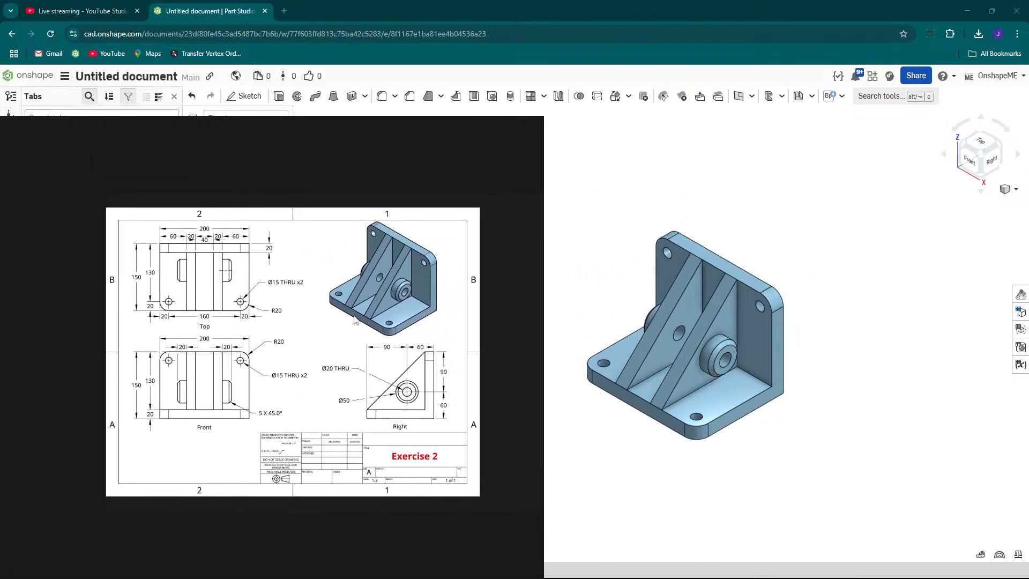
scroll(360, 320, "down", 2)
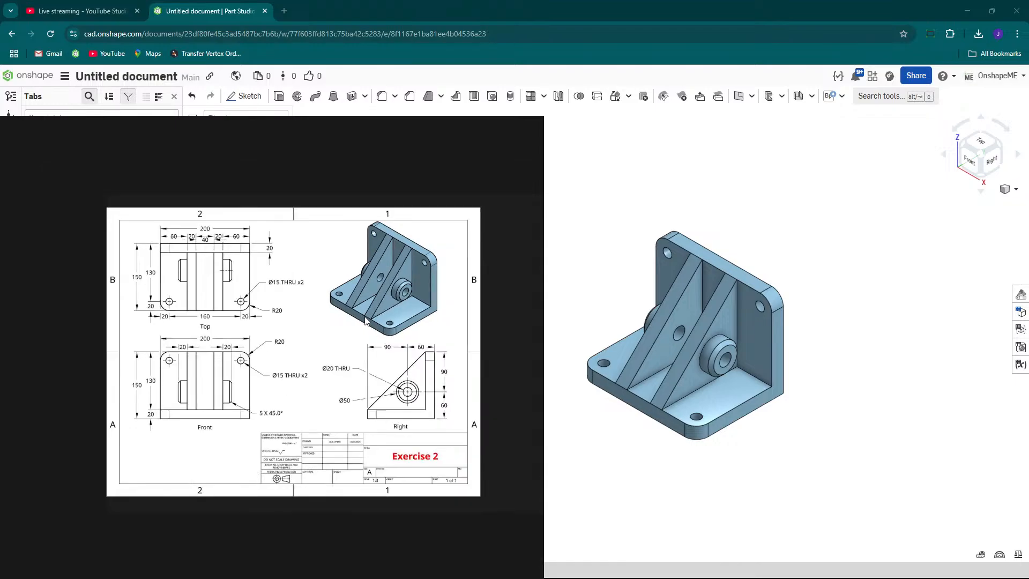
scroll(365, 321, "up", 1)
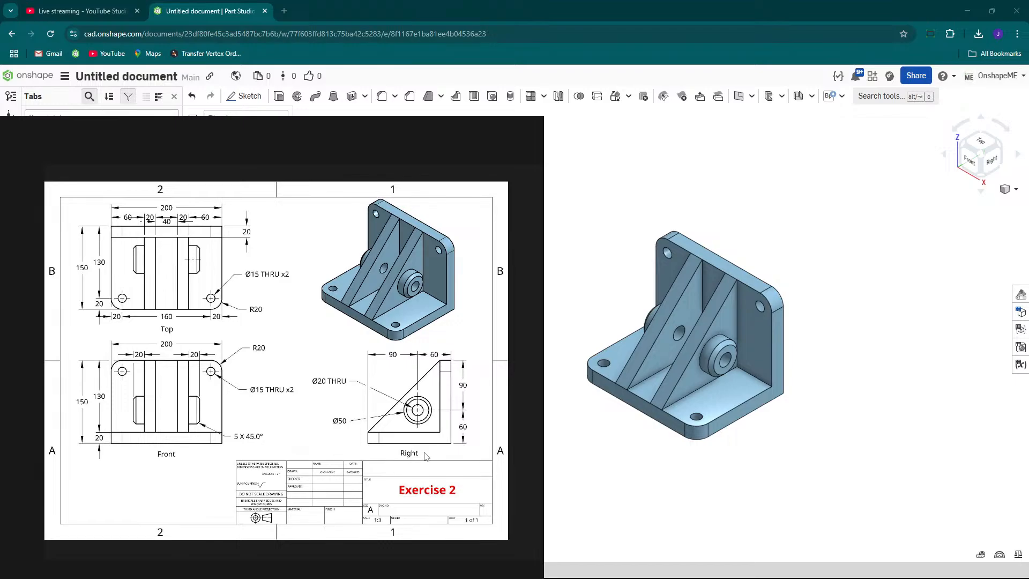
scroll(729, 435, "up", 2)
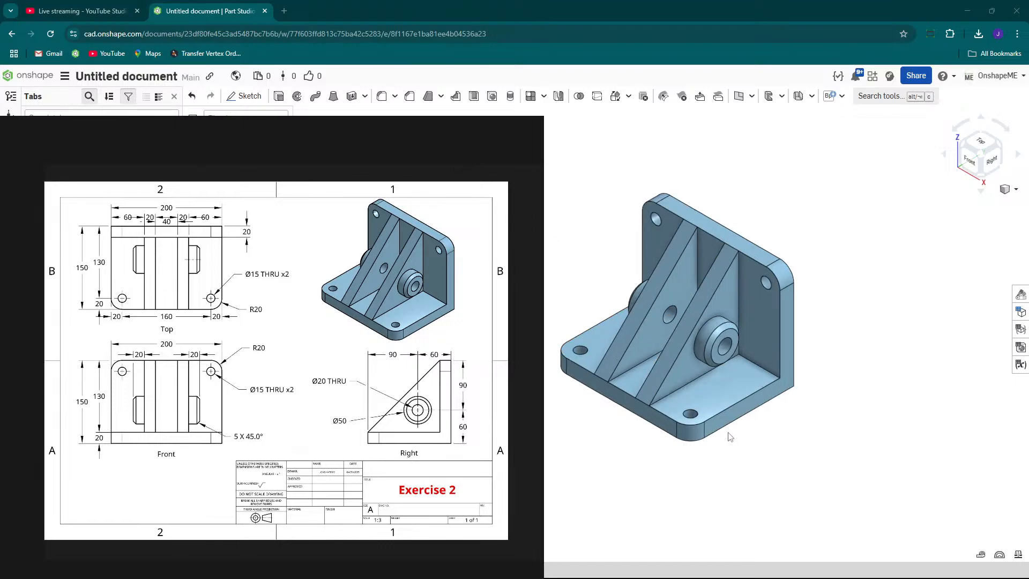
scroll(729, 435, "down", 3)
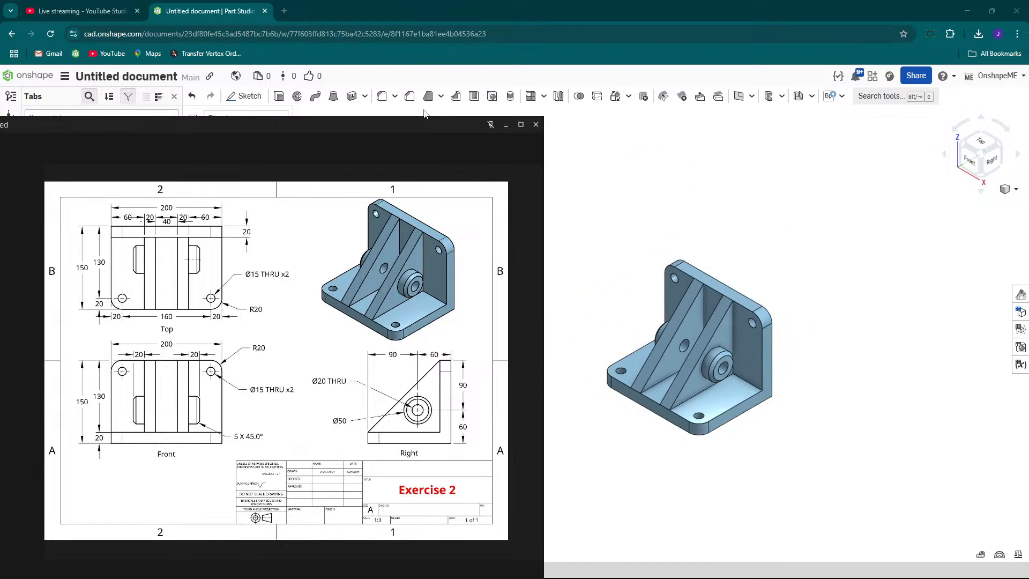
left_click_drag(408, 126, 697, 70)
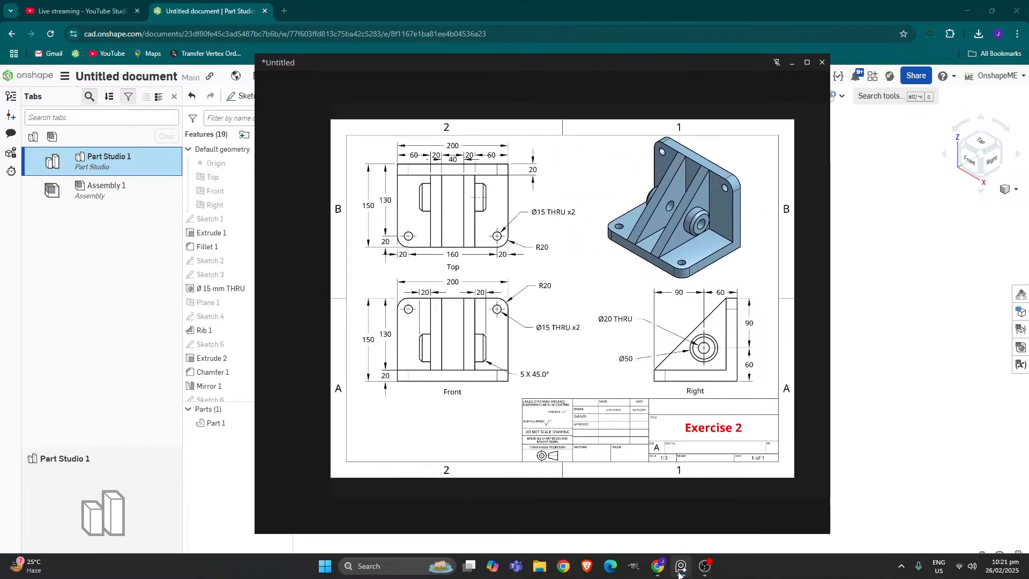
left_click(704, 570)
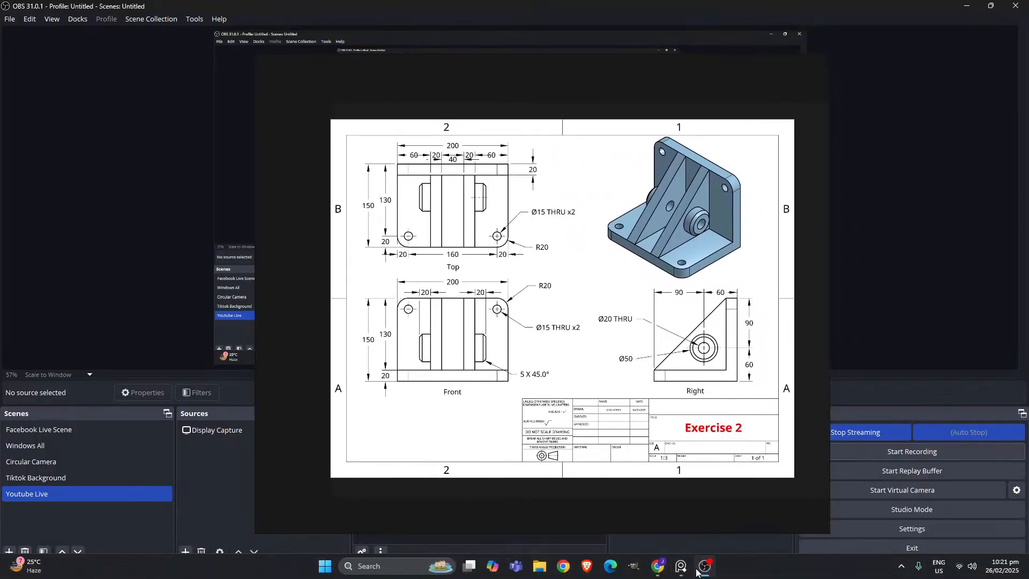
left_click(658, 566)
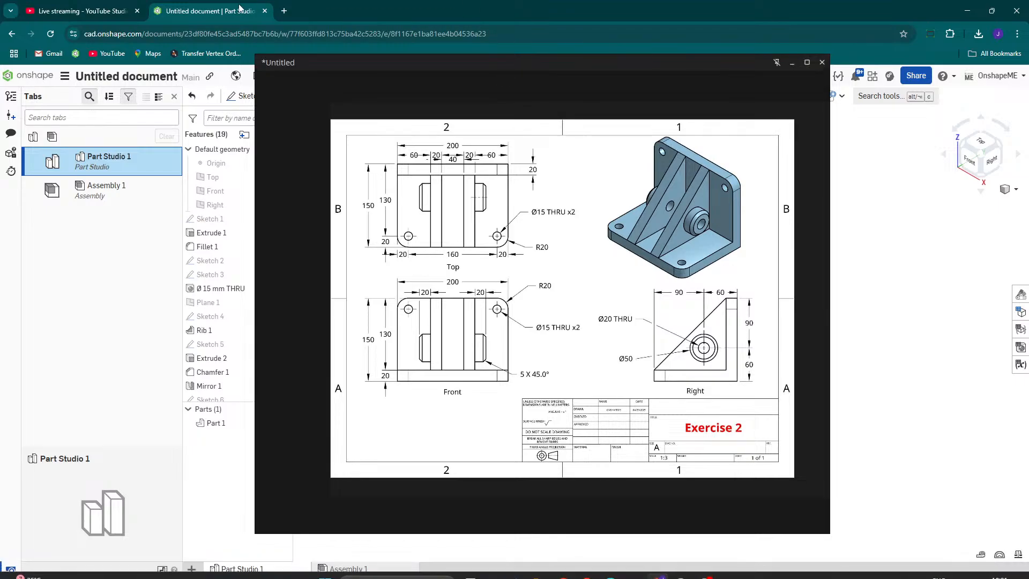
left_click(54, 11)
left_click_drag(491, 63, 595, 261)
left_click(86, 232)
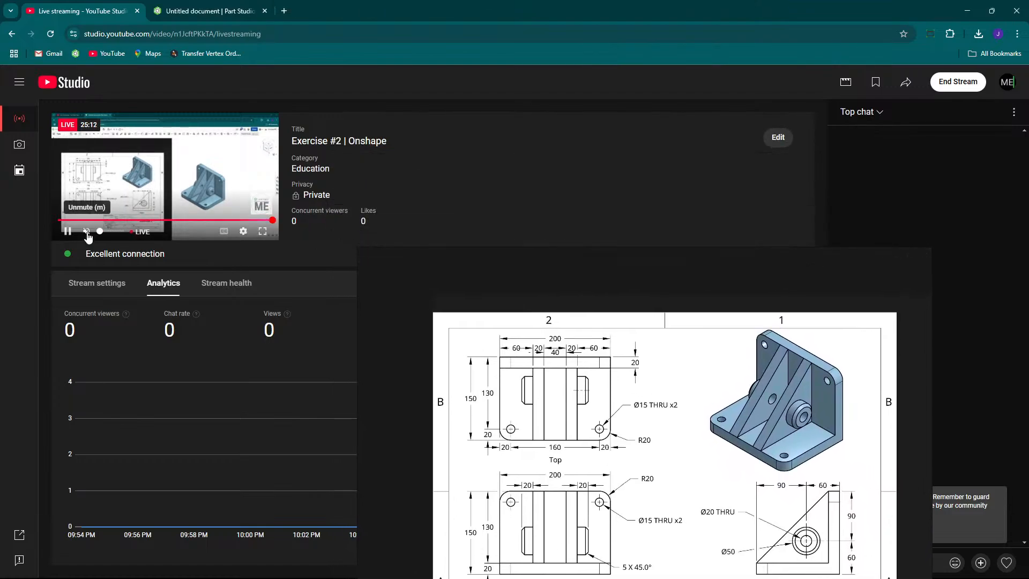
Switch to YouTube Studio and end the live stream, discarding the unsaved scene changes.
left_click(957, 83)
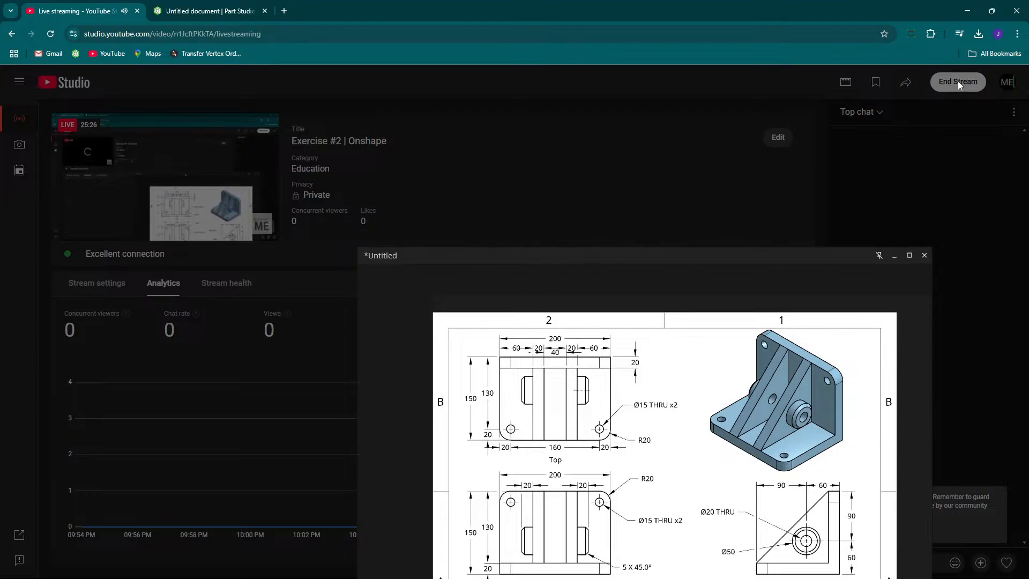
left_click(924, 255)
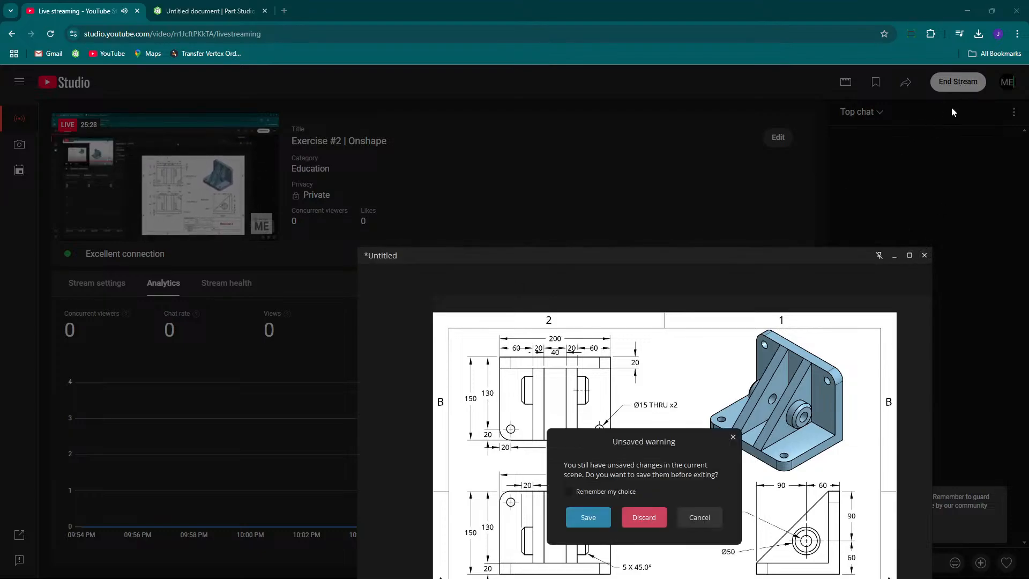
left_click(640, 523)
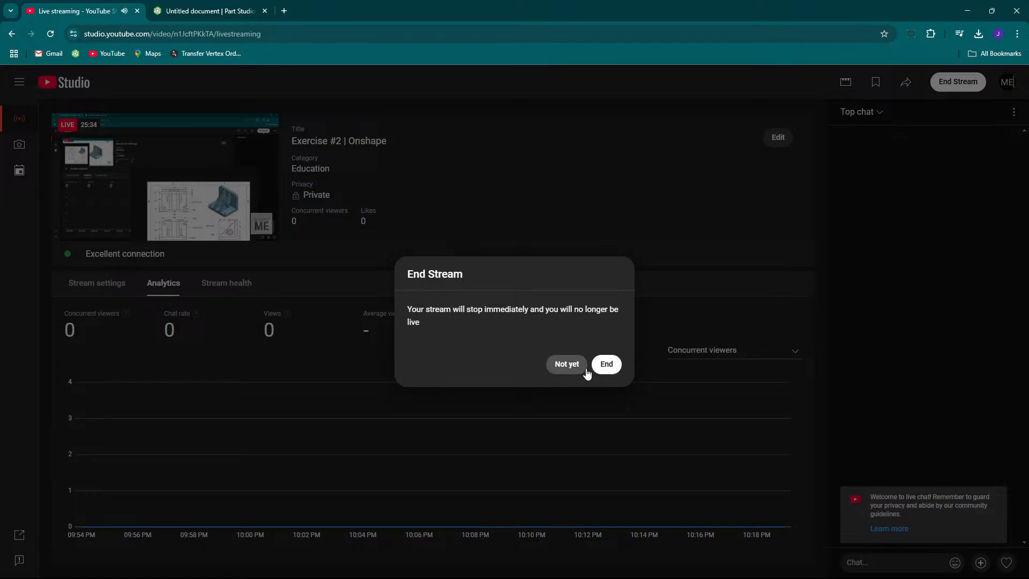
left_click(604, 365)
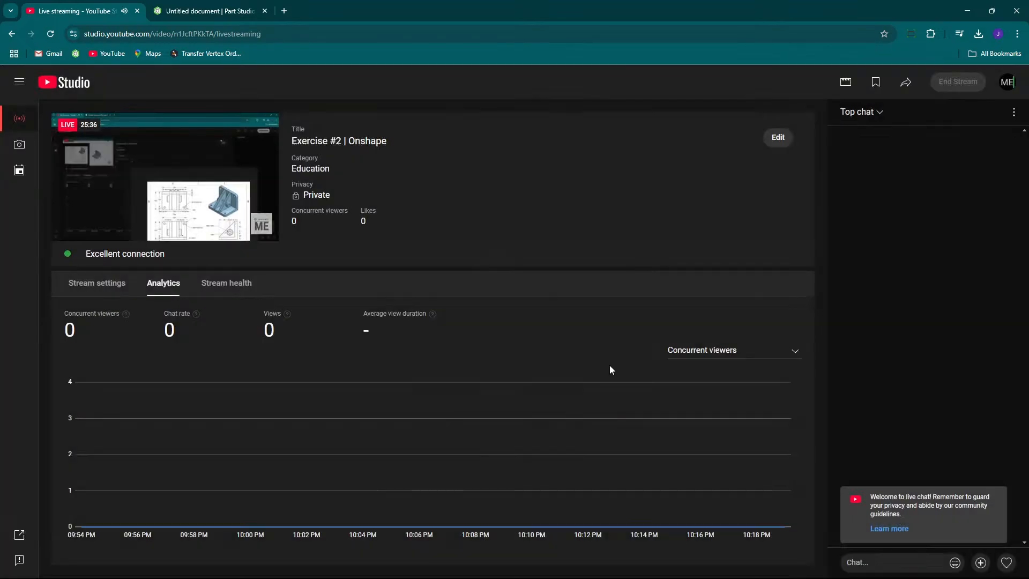